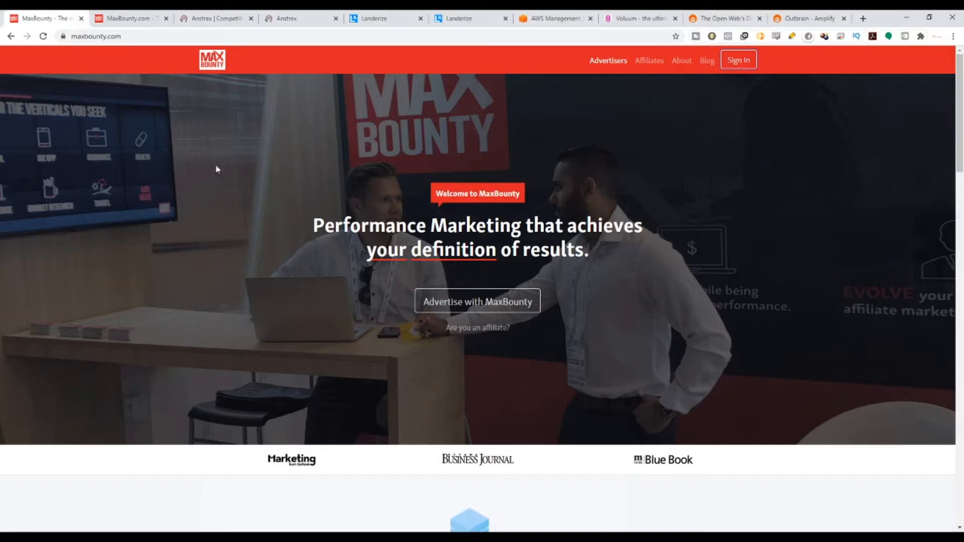
# Look through the open MaxBounty, Anstrex, Landerize, Voluum and Outbrain pages.
pyautogui.moveTo(343, 226); pyautogui.dragTo(591, 251)
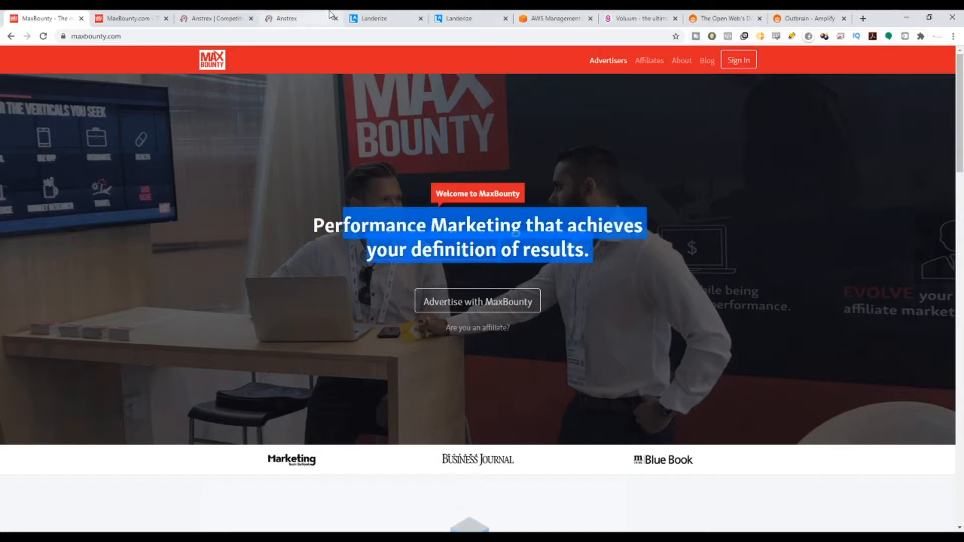
pyautogui.click(232, 15)
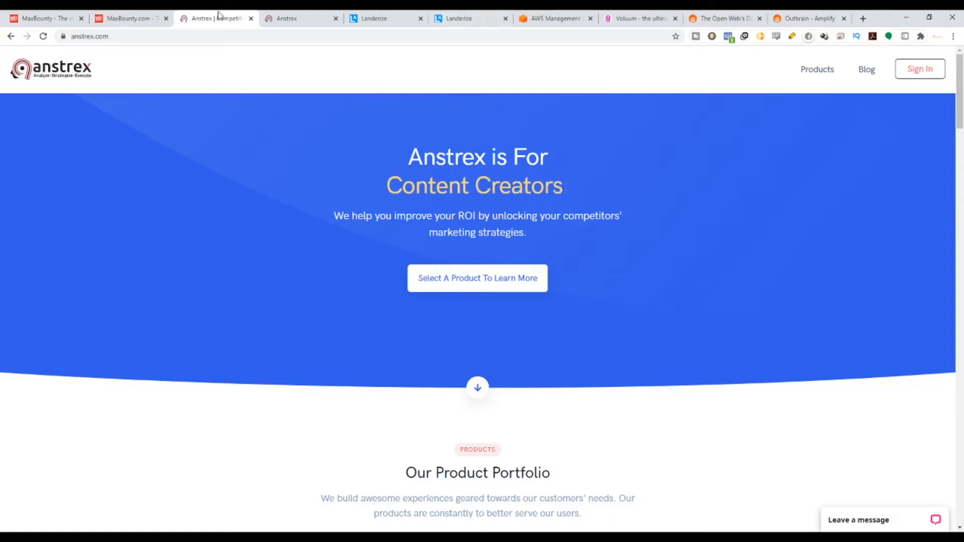
pyautogui.click(418, 38)
pyautogui.click(387, 20)
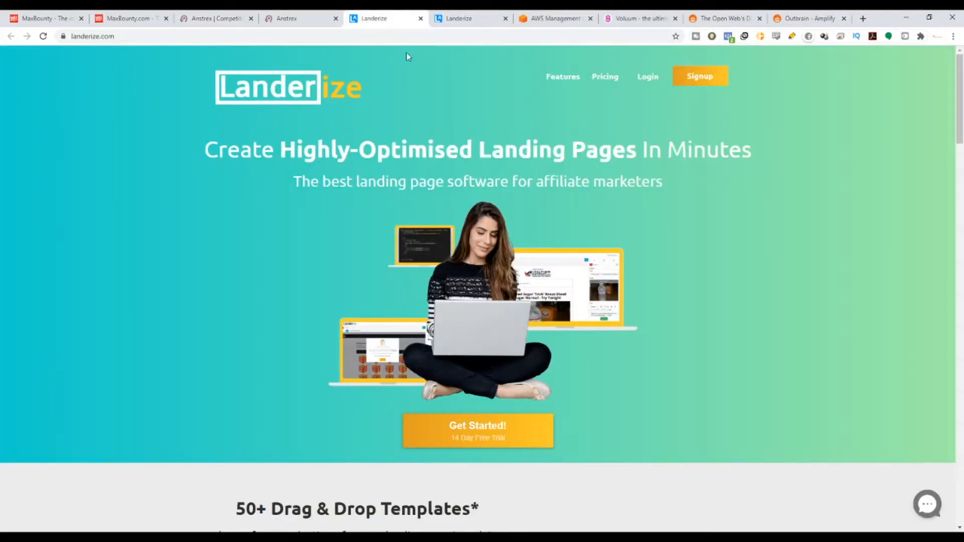
pyautogui.click(652, 15)
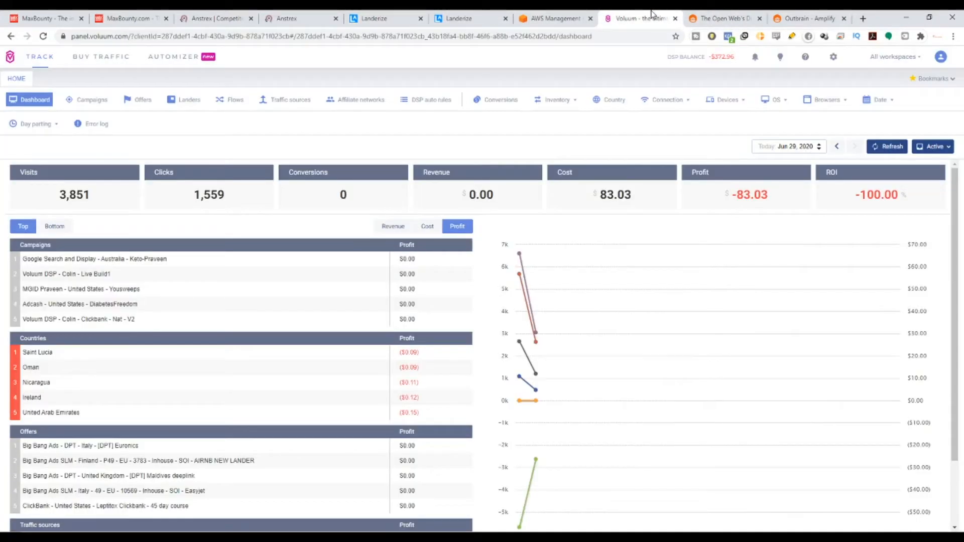
pyautogui.click(736, 14)
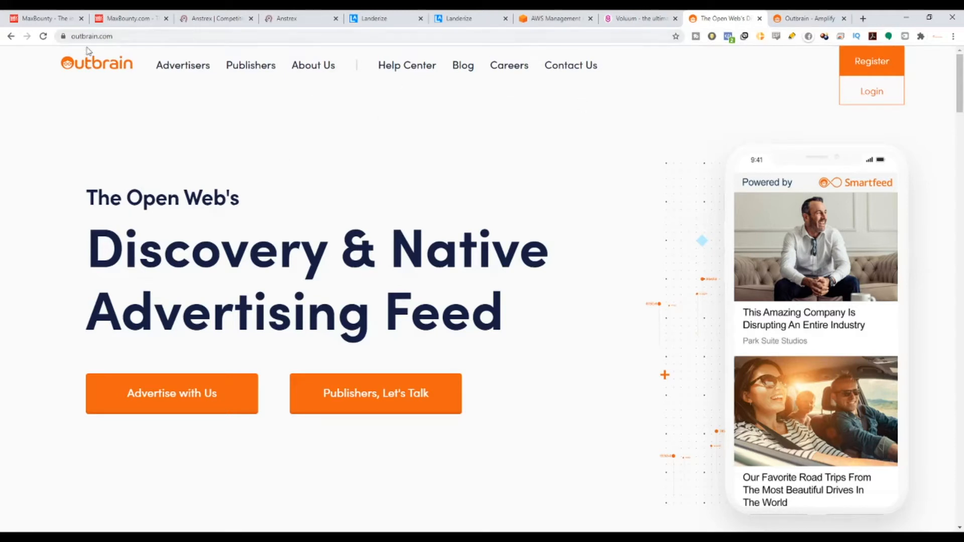
# Return to the MaxBounty homepage and highlight its "Performance Marketing that achieves your definition of results." headline.
pyautogui.click(70, 17)
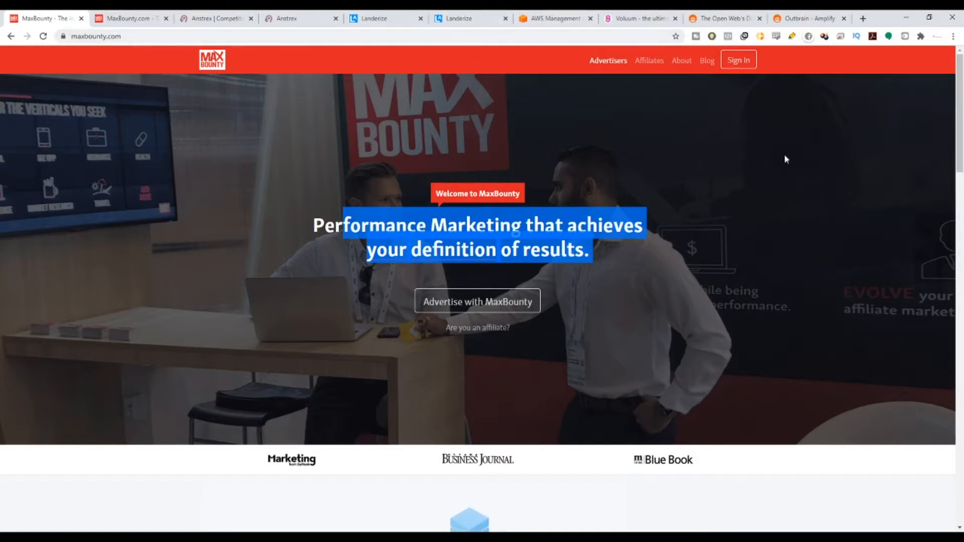
pyautogui.click(335, 219)
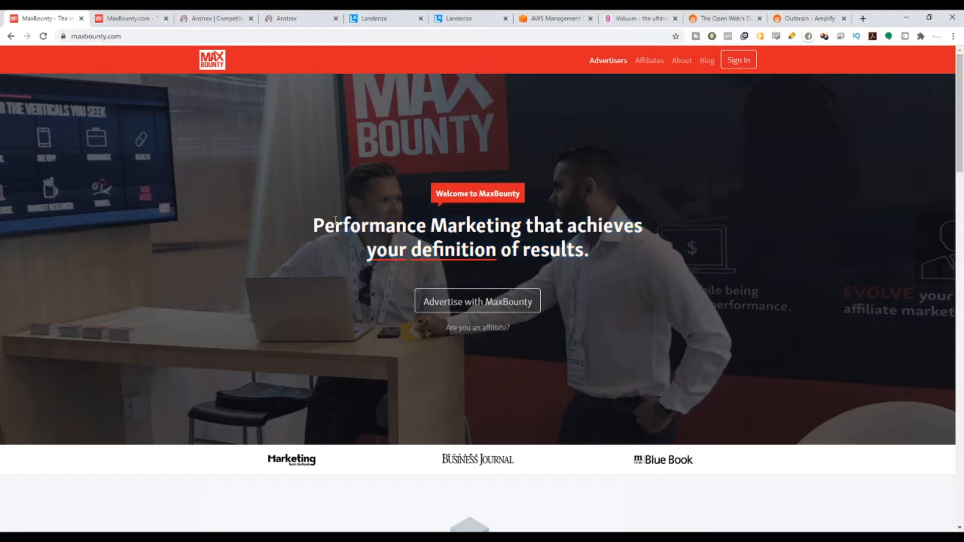
pyautogui.moveTo(319, 227); pyautogui.dragTo(635, 245)
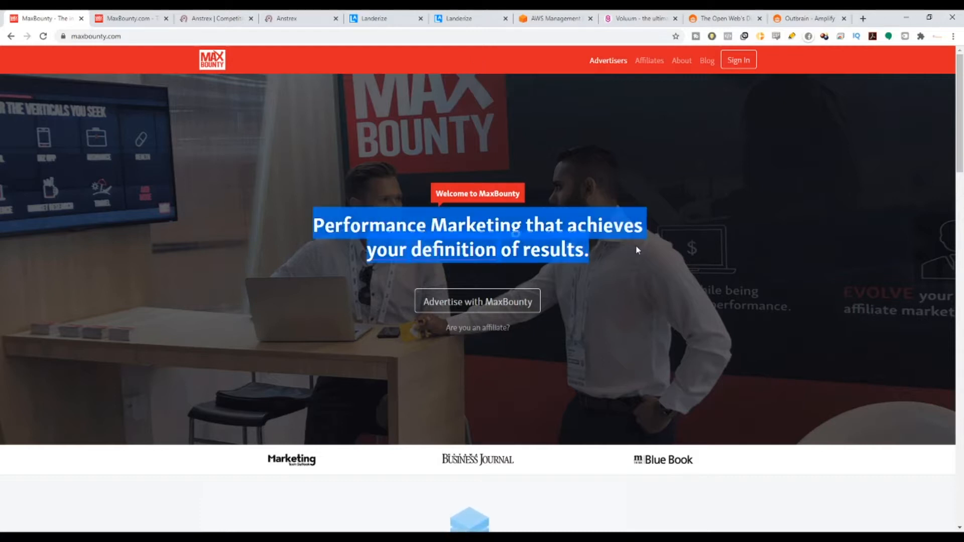
# View the Nutrisystem - 50% off Meals and Shakes (US) details from the MaxBounty dashboard's Top Campaigns, and return to the list.
pyautogui.click(142, 16)
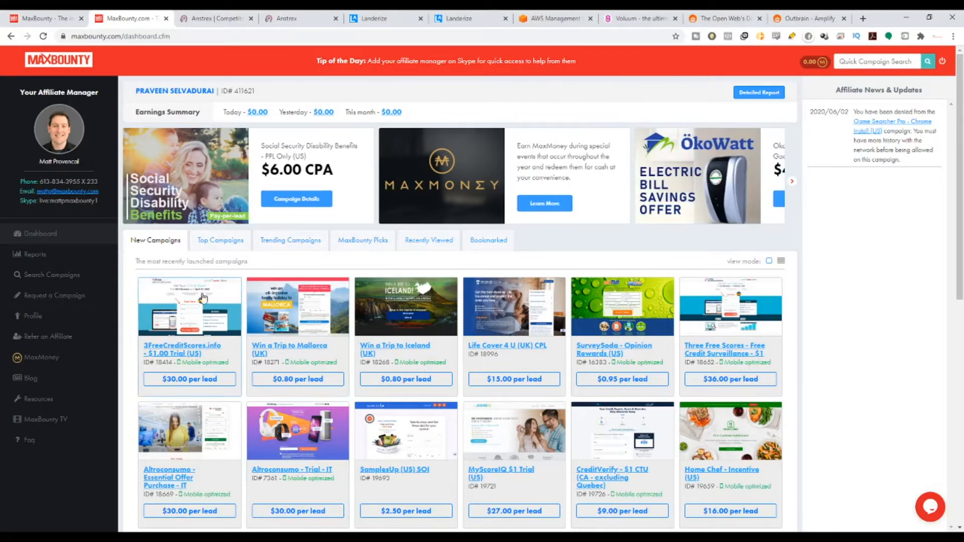
pyautogui.click(222, 244)
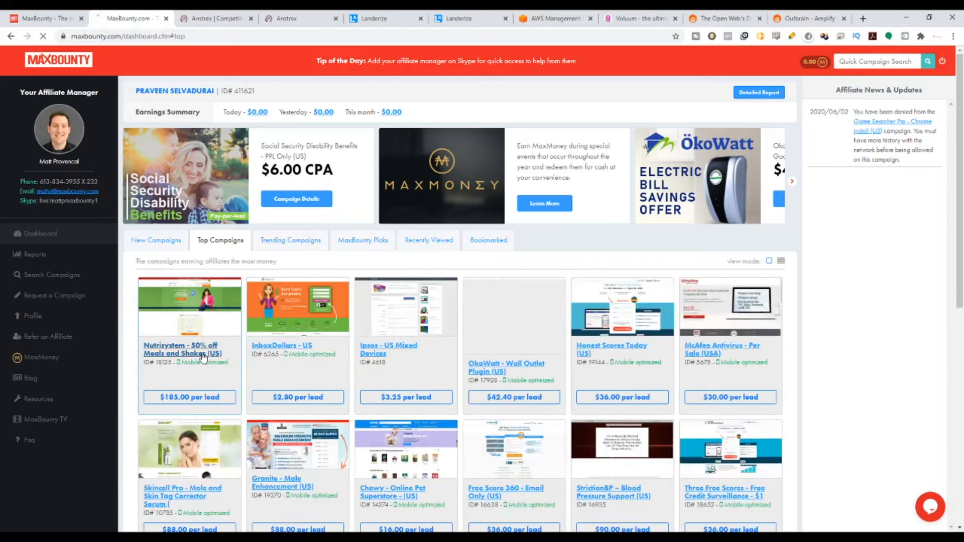
pyautogui.click(206, 356)
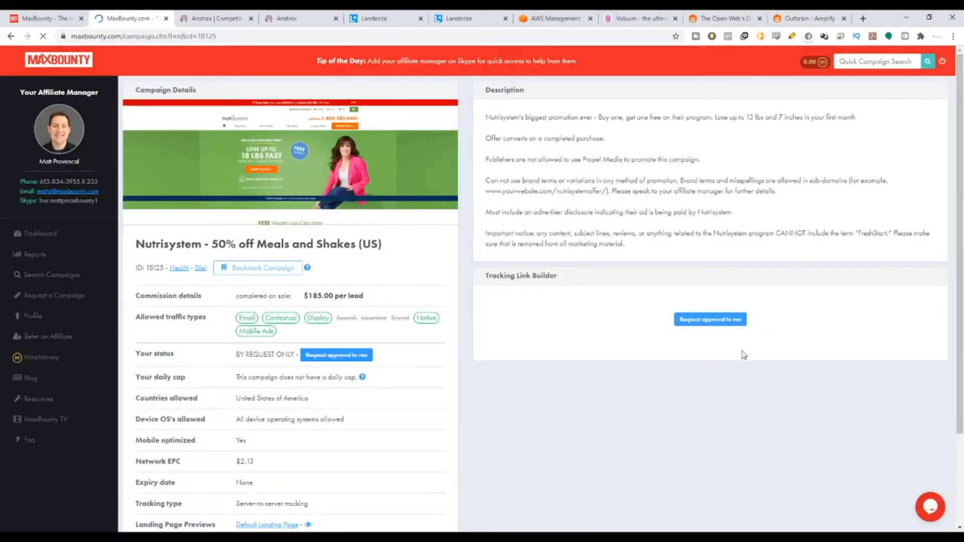
pyautogui.click(11, 36)
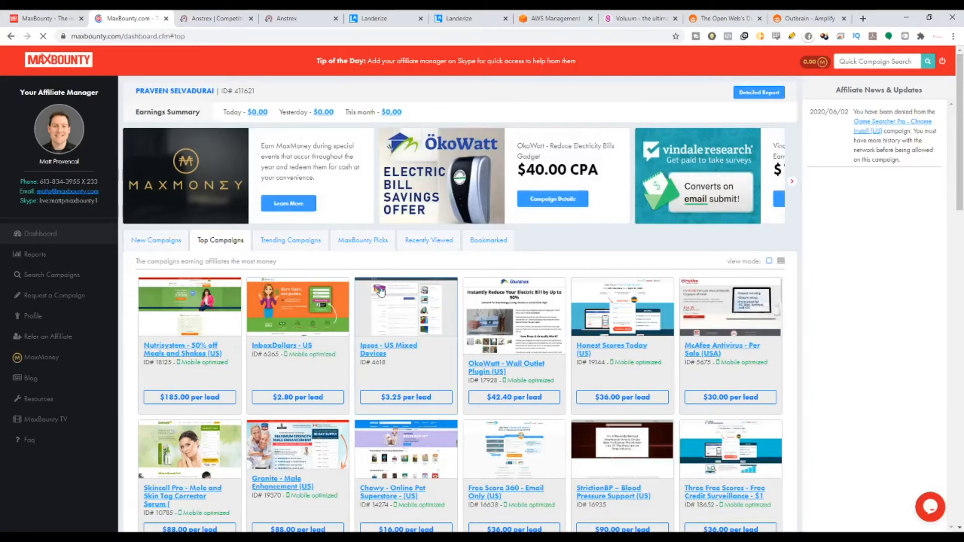
# Display the New Campaigns on the MaxBounty dashboard, and switch to the open Anstrex pages.
pyautogui.click(174, 242)
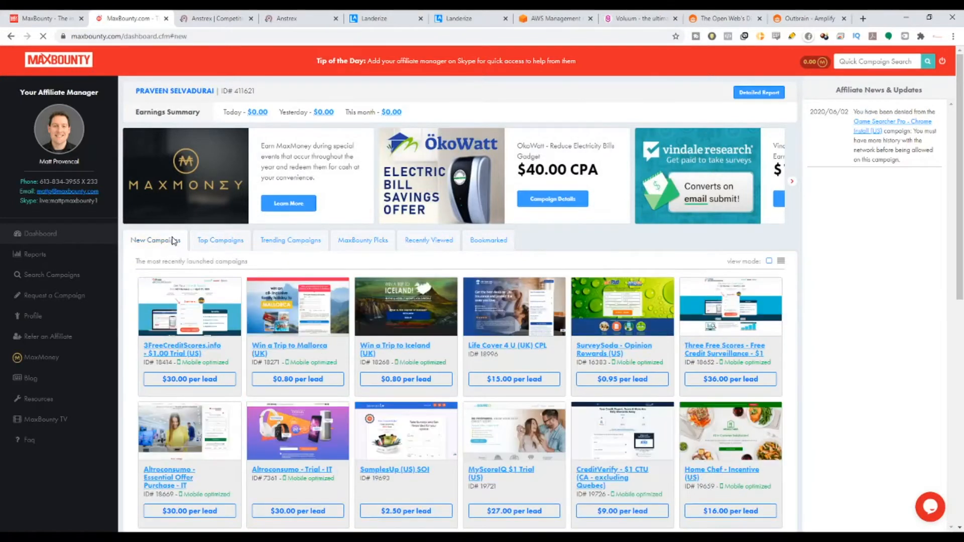
pyautogui.click(236, 18)
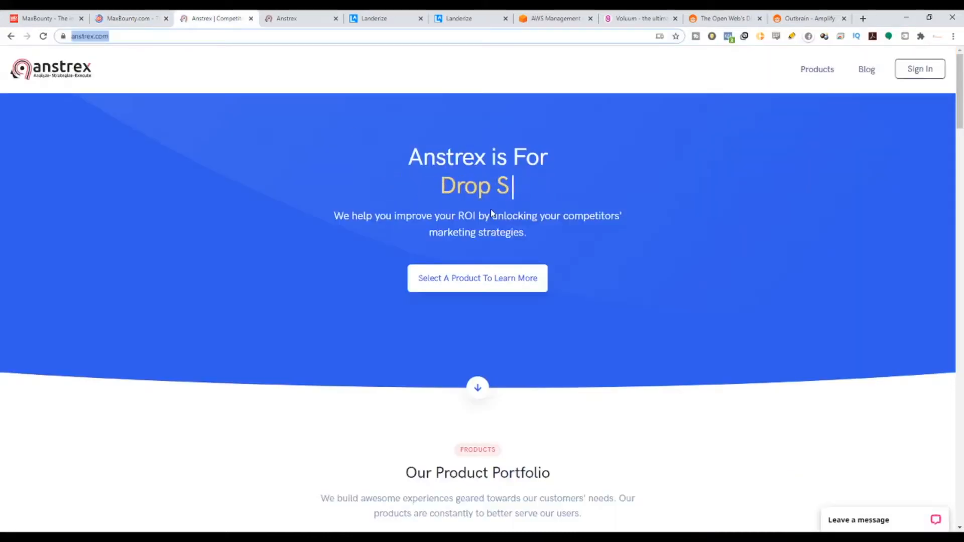
pyautogui.click(325, 15)
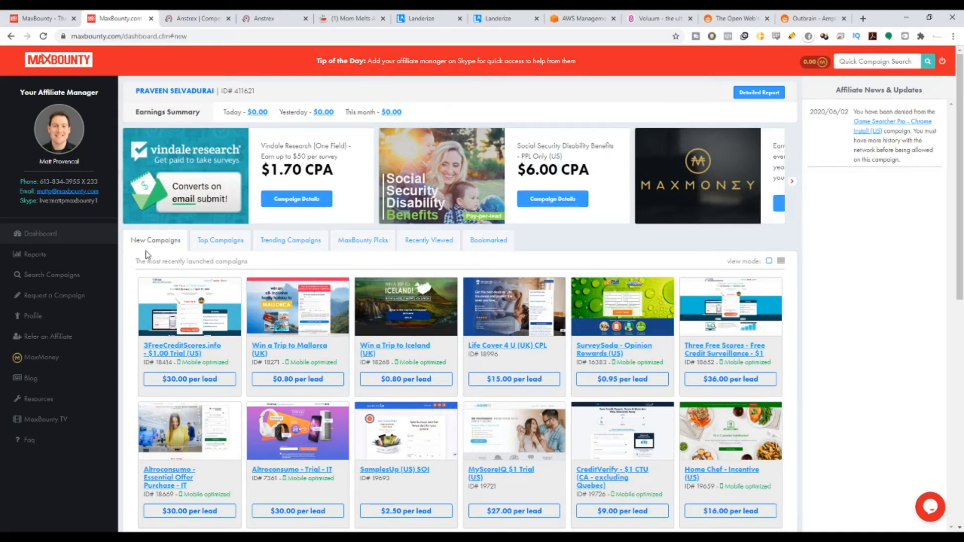
# Browse MaxBounty's Top Campaigns, view the McAfee Antivirus - Per Sale (USA) details, and return to the list.
pyautogui.click(202, 246)
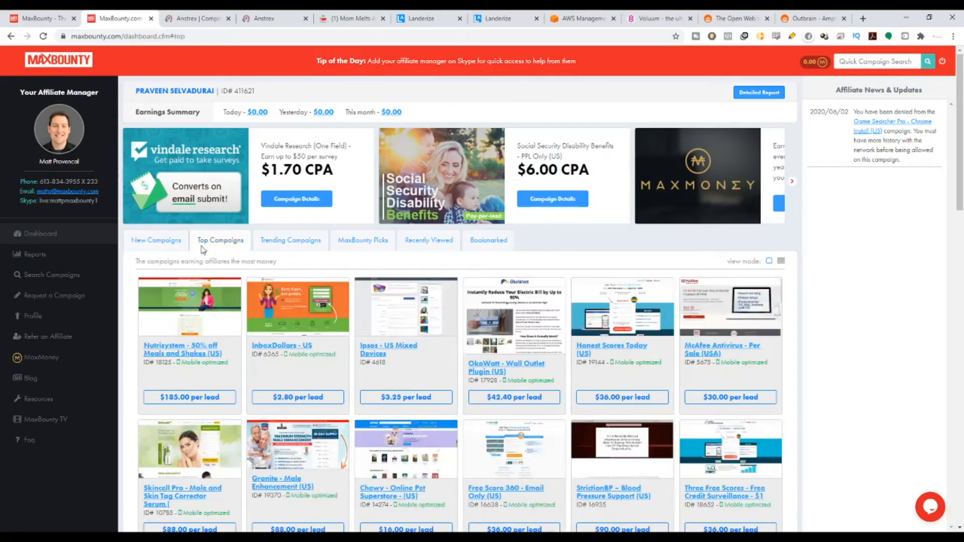
pyautogui.scroll(-2, 502, 301)
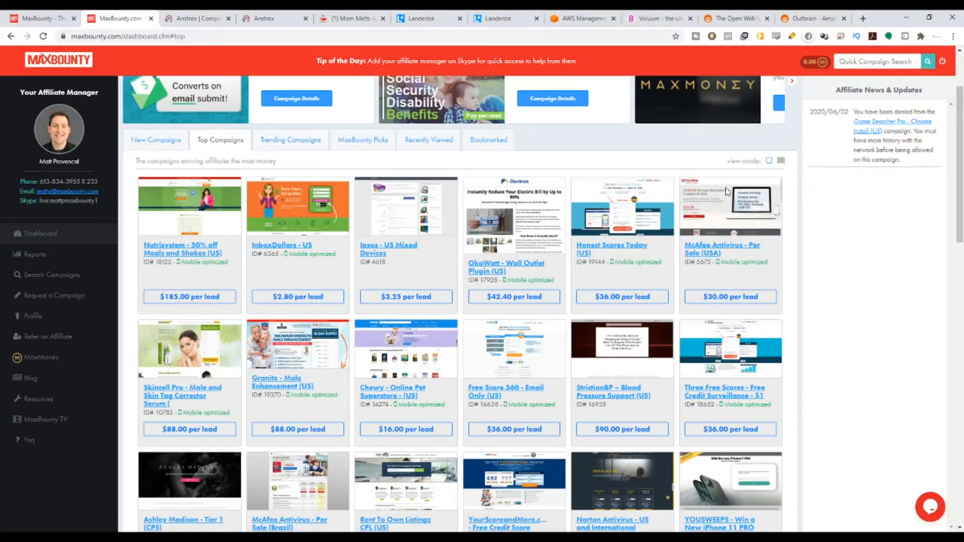
pyautogui.click(727, 254)
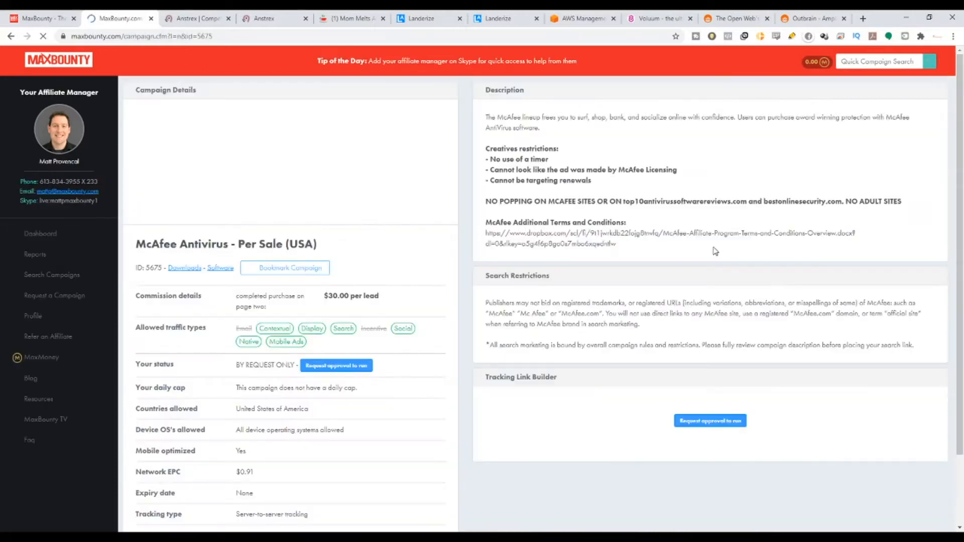
pyautogui.click(12, 36)
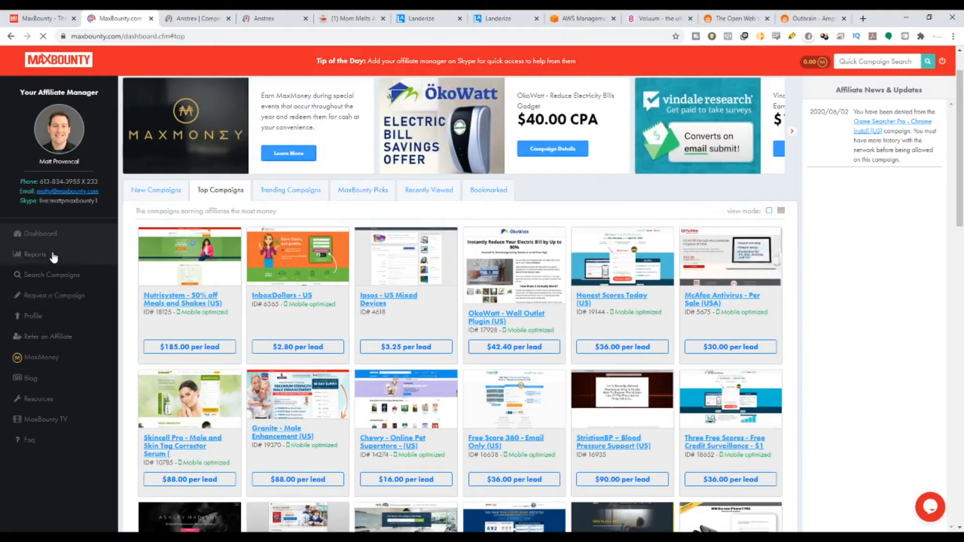
# Search the MaxBounty campaigns for offers in the Biz Opp category.
pyautogui.click(52, 282)
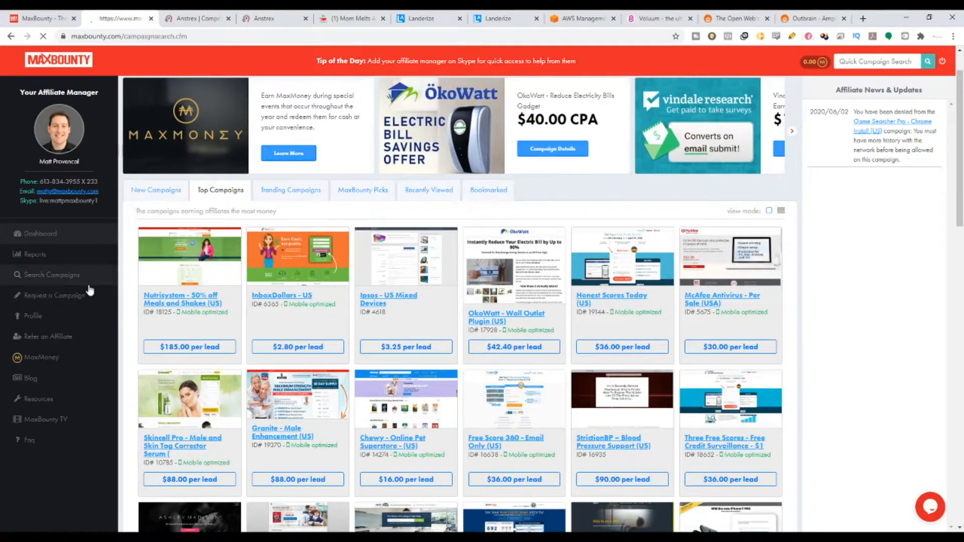
pyautogui.click(575, 142)
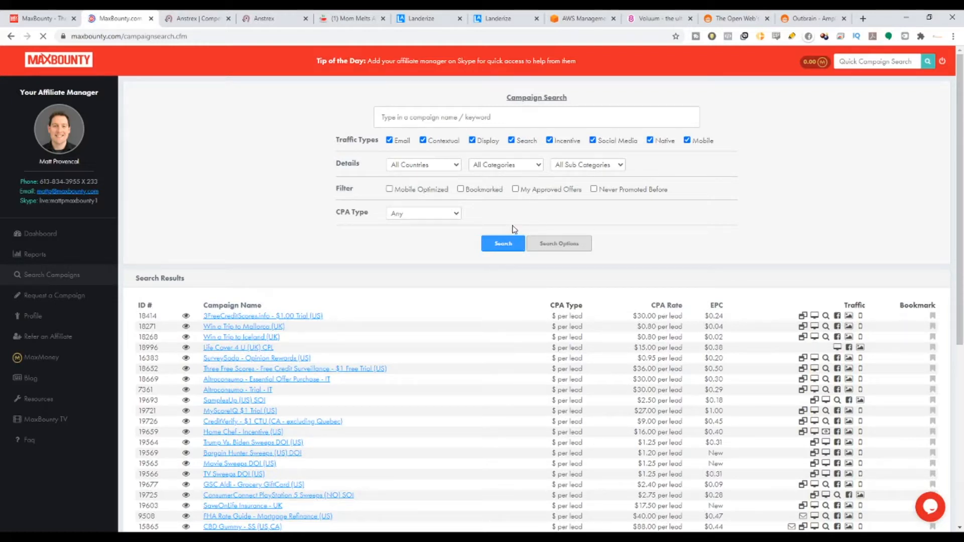
pyautogui.click(503, 201)
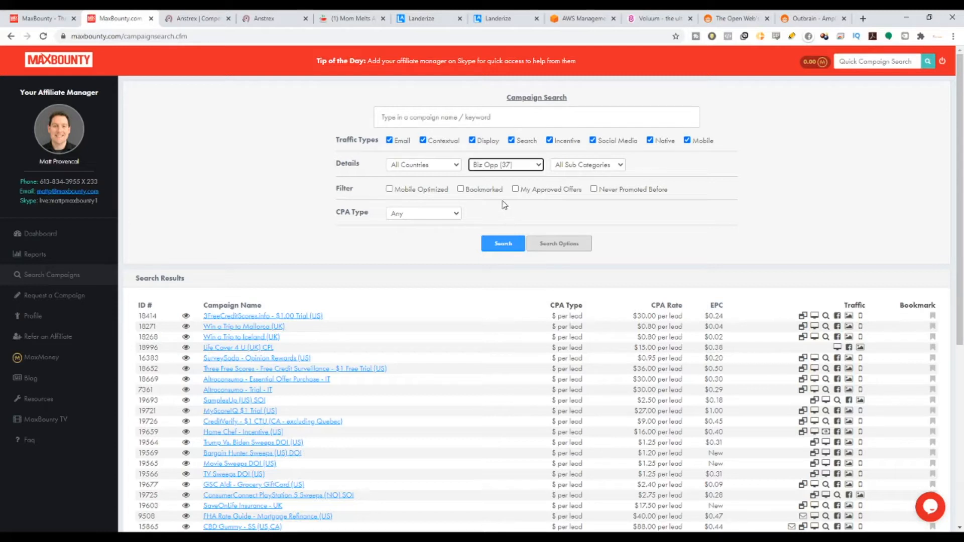
pyautogui.click(512, 247)
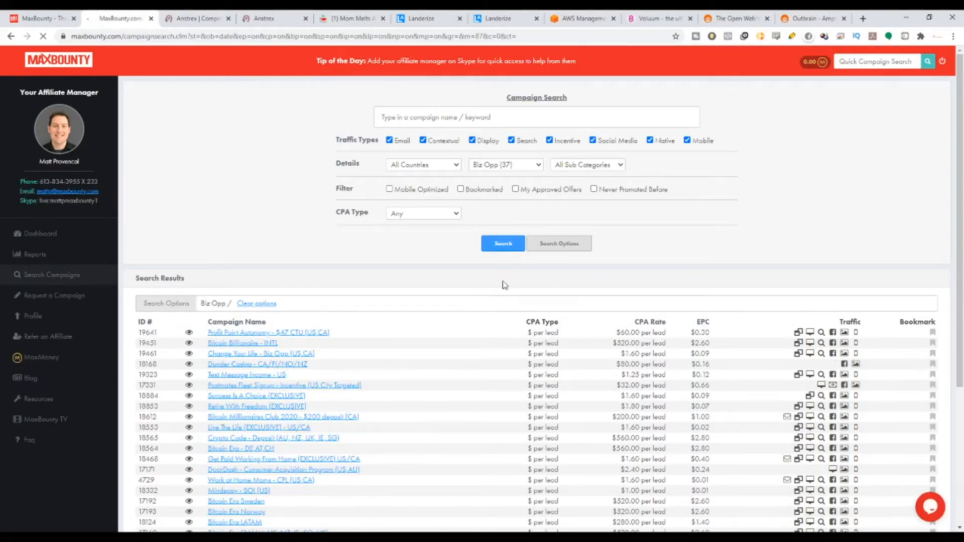
# Sort the Biz Opp search results by CPA Rate.
pyautogui.scroll(-2, 469, 298)
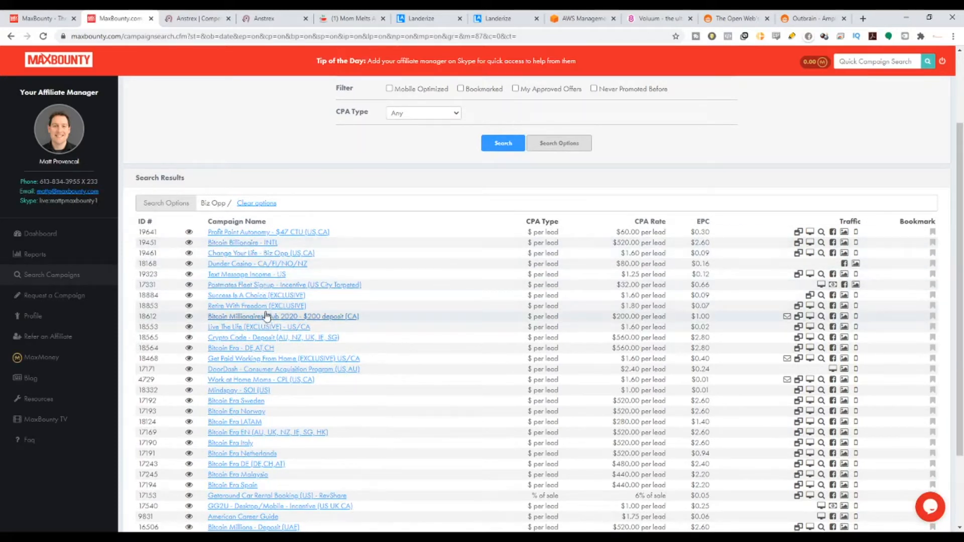
pyautogui.click(651, 222)
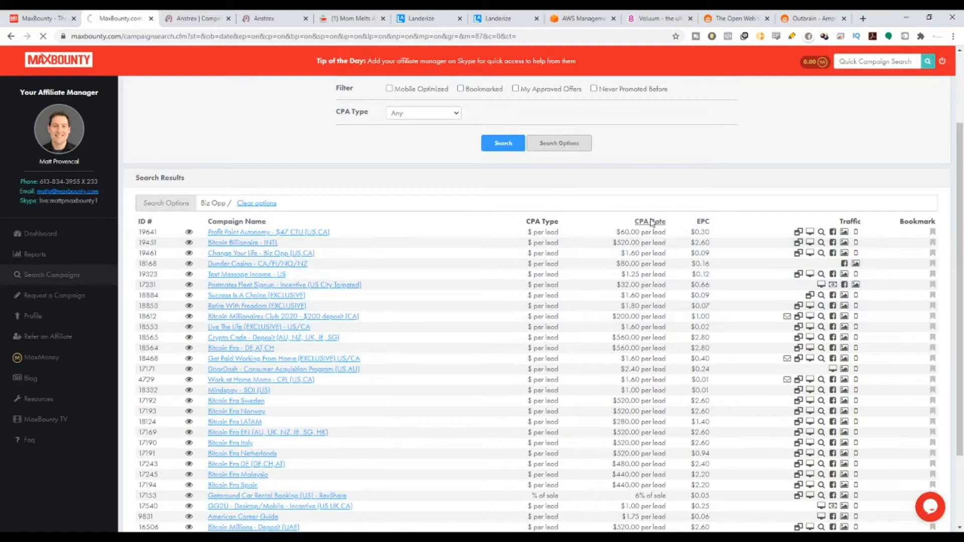
pyautogui.scroll(-1, 390, 292)
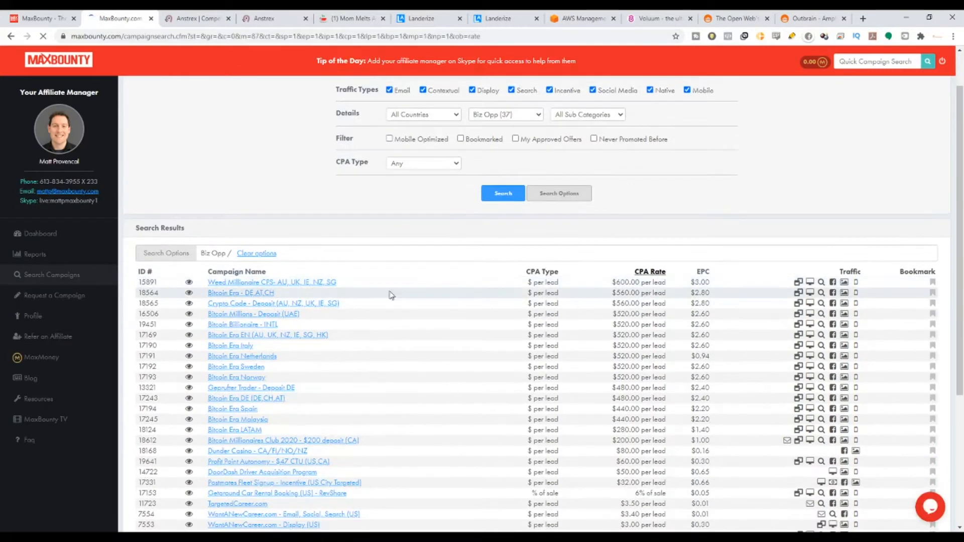
# Open the Weed Millionaire CPS- AU, UK, IE, NZ, SG campaign and read its description and deposit conversion requirement.
pyautogui.click(300, 283)
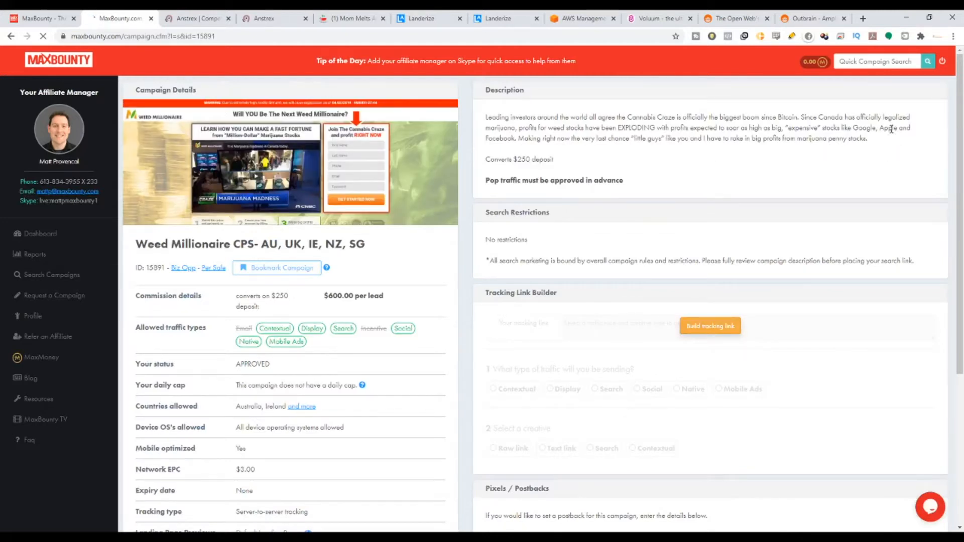
pyautogui.moveTo(877, 128); pyautogui.dragTo(543, 118)
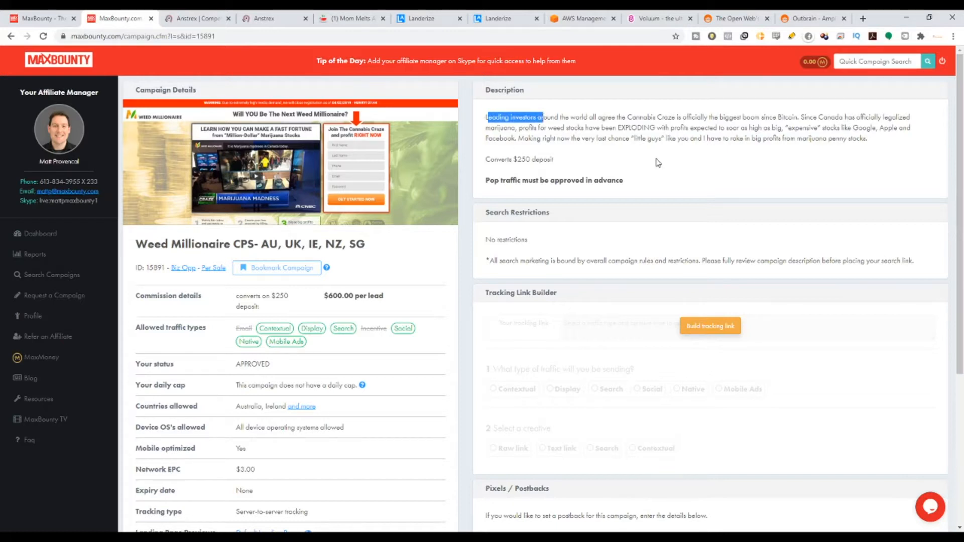
pyautogui.click(534, 131)
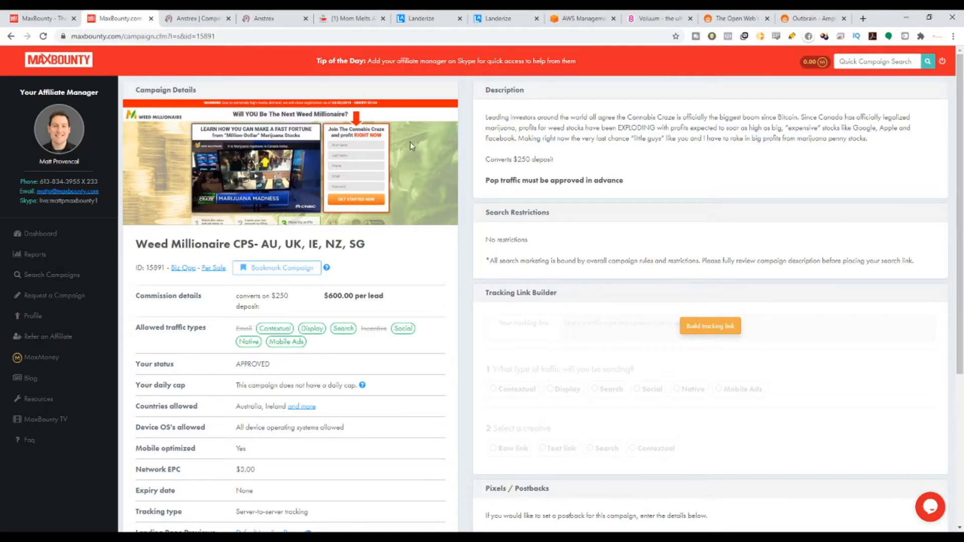
pyautogui.moveTo(489, 118); pyautogui.dragTo(573, 136)
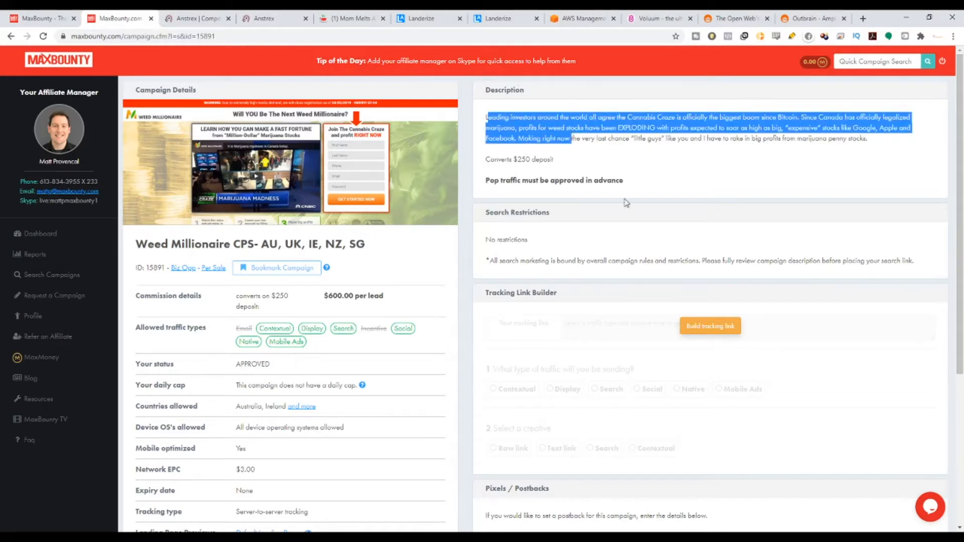
pyautogui.moveTo(511, 160); pyautogui.dragTo(560, 164)
pyautogui.click(501, 168)
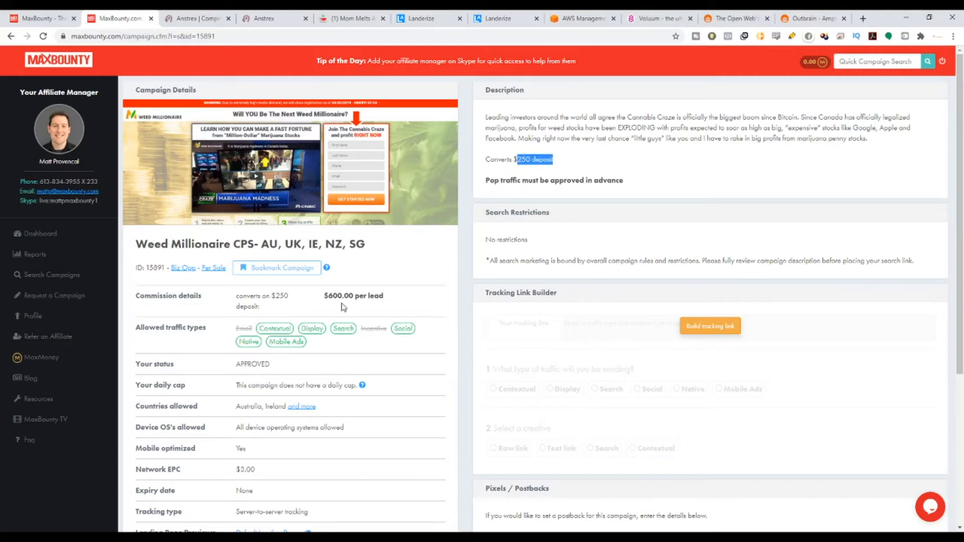
# Highlight the Weed Millionaire campaign's commission per lead, and preview its default landing page before closing the preview.
pyautogui.moveTo(325, 297); pyautogui.dragTo(407, 299)
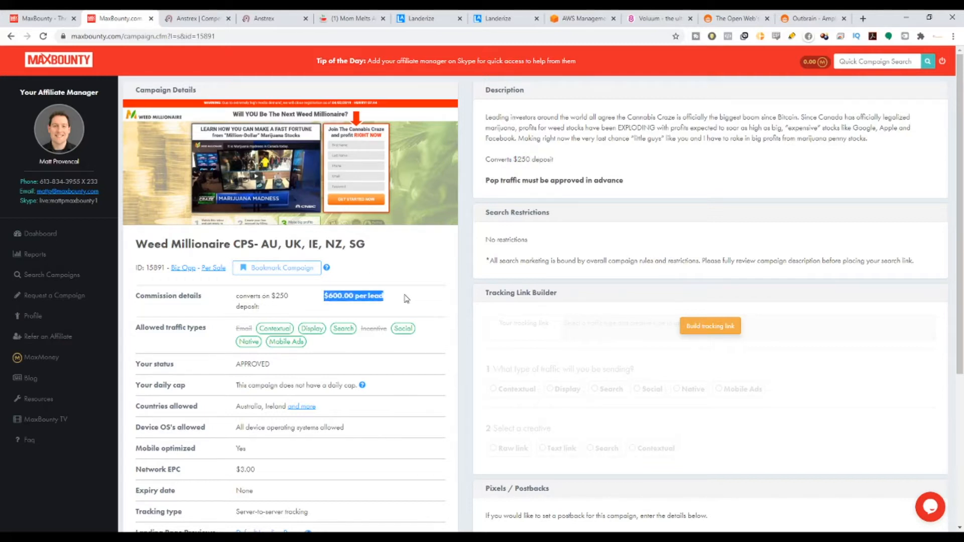
pyautogui.scroll(-4, 333, 377)
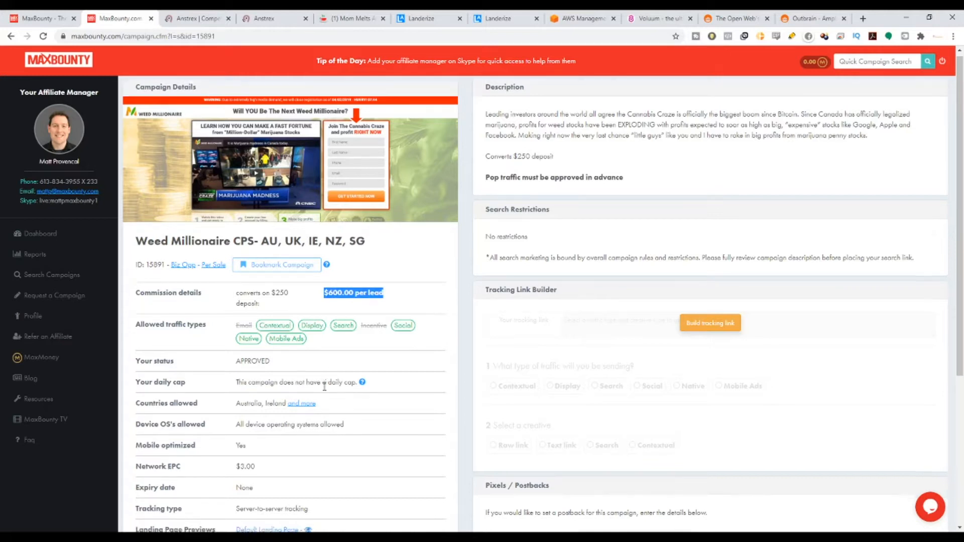
pyautogui.click(286, 331)
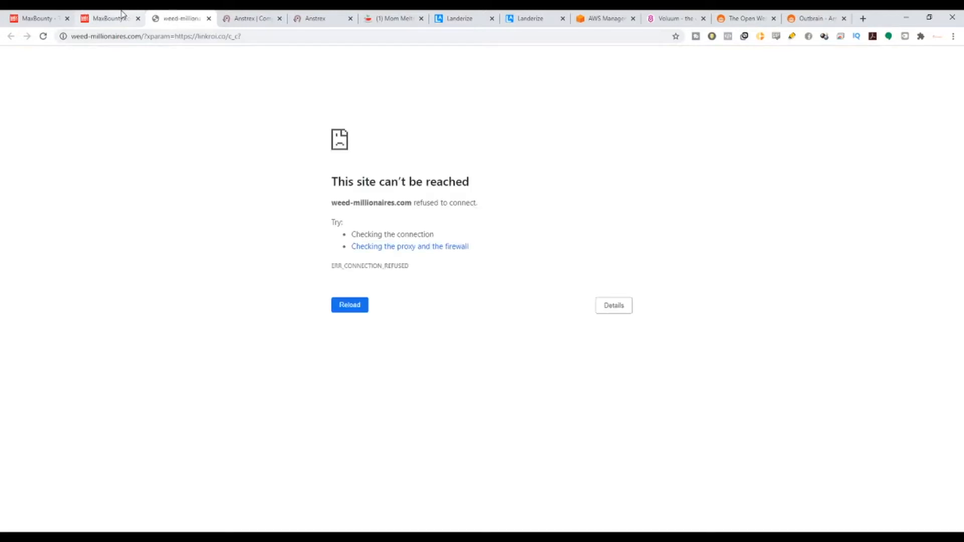
pyautogui.click(209, 18)
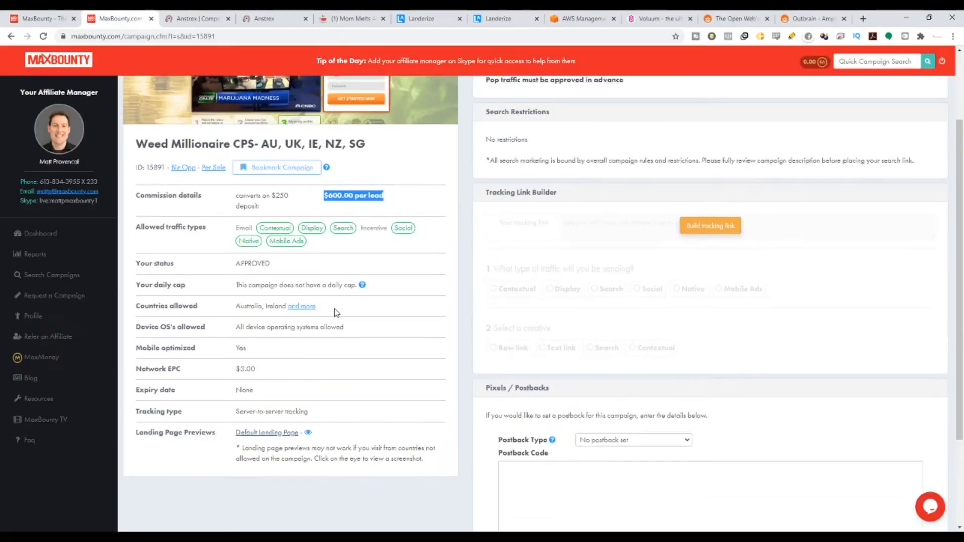
# Expand the Weed Millionaire campaign's full list of allowed countries and highlight part of it.
pyautogui.click(302, 306)
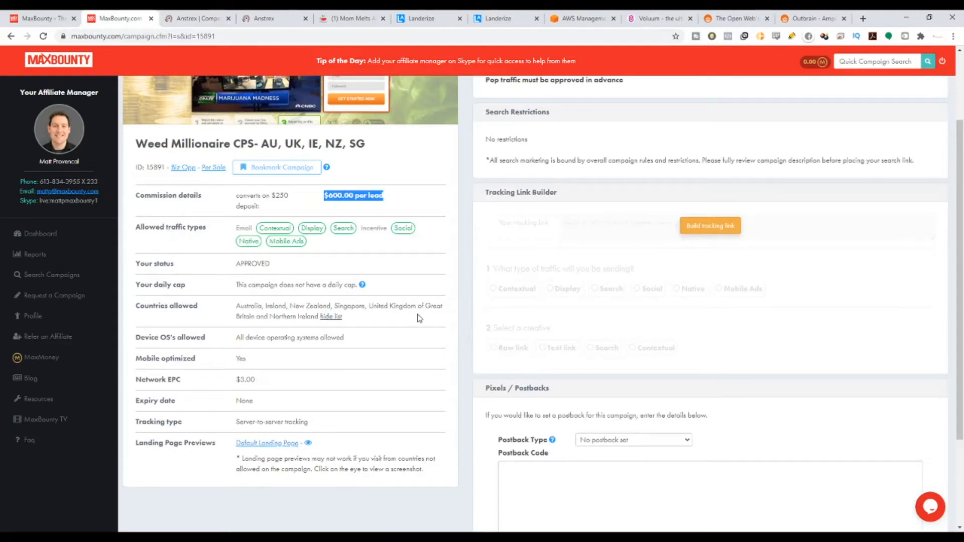
pyautogui.moveTo(347, 308); pyautogui.dragTo(368, 306)
pyautogui.scroll(2, 339, 296)
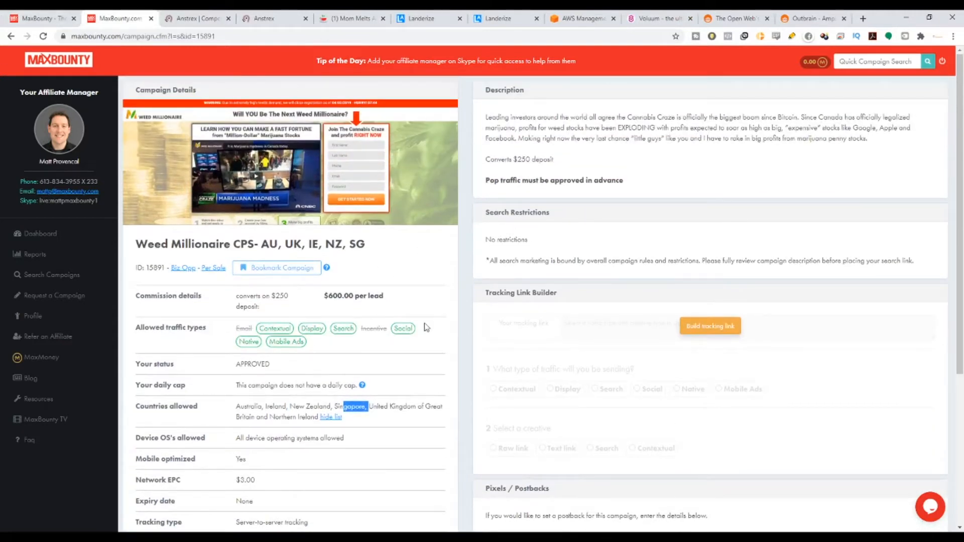
# Build the campaign's tracking link with Native as the traffic type and Raw link as the creative, and select the generated link.
pyautogui.click(731, 330)
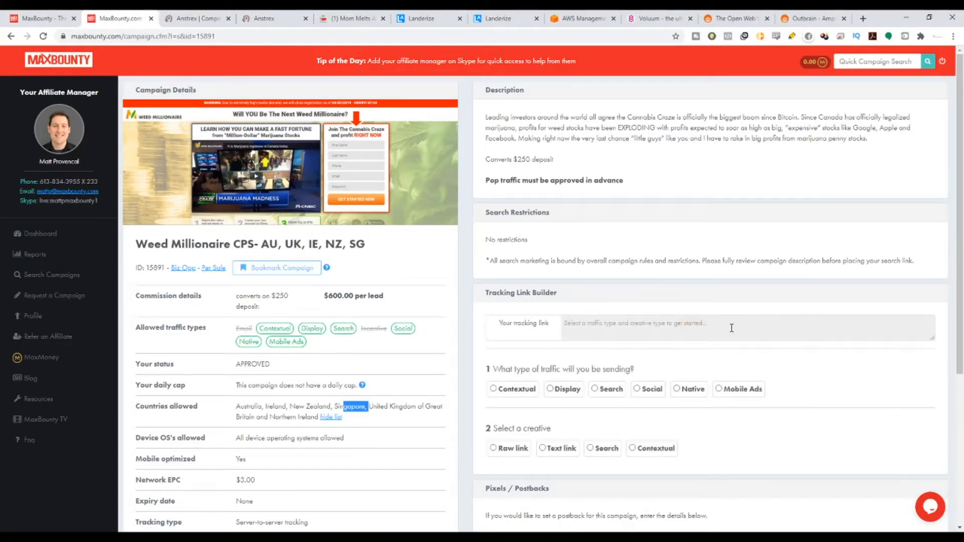
pyautogui.click(677, 389)
pyautogui.click(493, 448)
pyautogui.moveTo(904, 323); pyautogui.dragTo(533, 290)
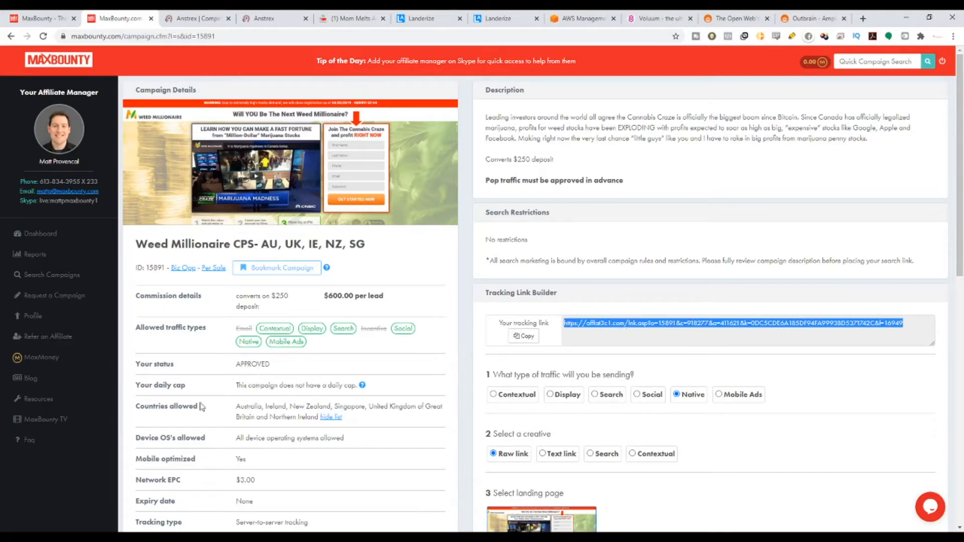
# Switch to the Landerize home page and look over its headline, free trial offer and drag-and-drop templates section.
pyautogui.click(428, 15)
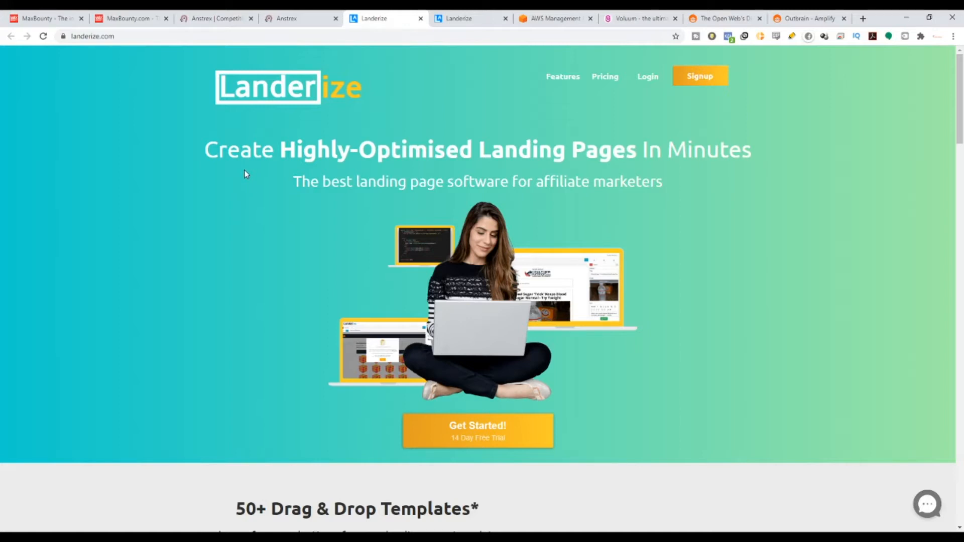
pyautogui.scroll(-2, 532, 245)
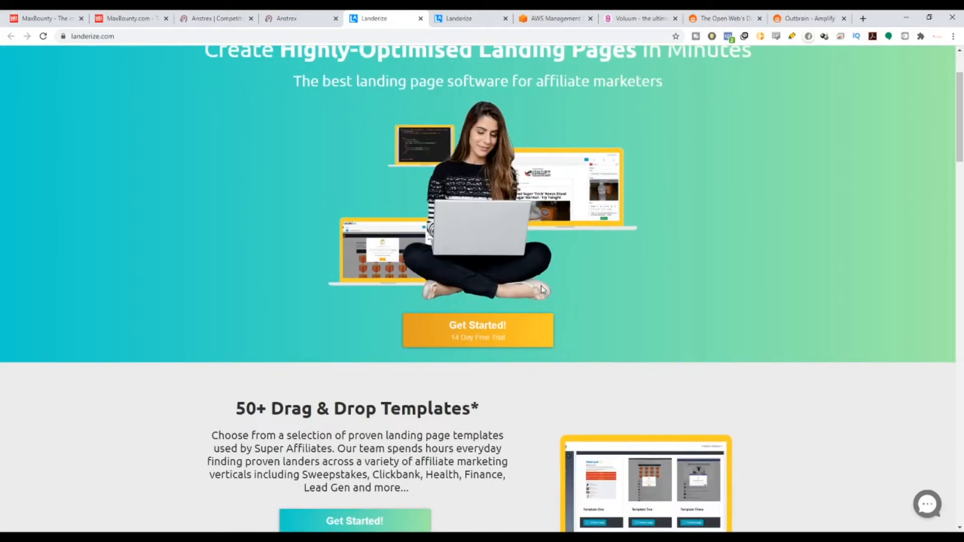
pyautogui.scroll(2, 542, 290)
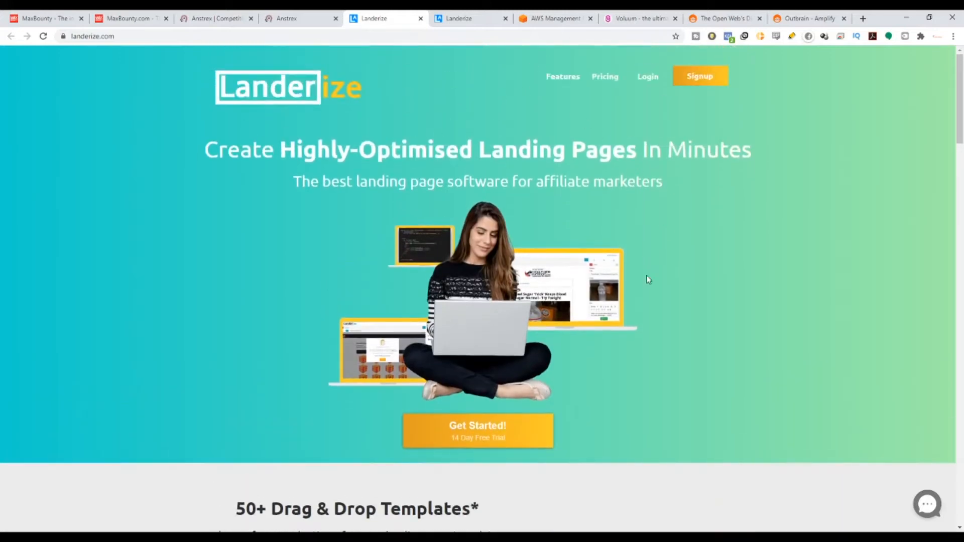
pyautogui.scroll(-4, 514, 370)
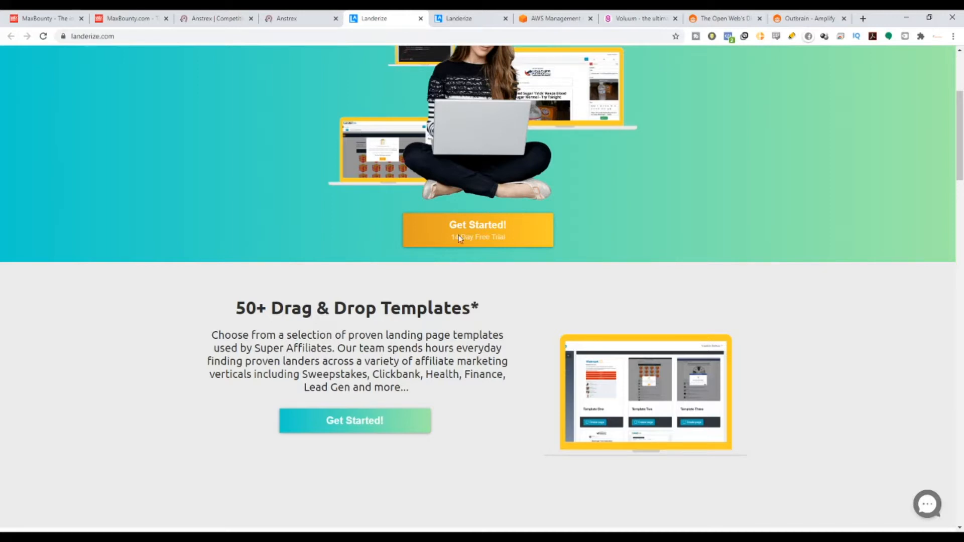
pyautogui.scroll(4, 364, 133)
# Open the Getting Started guide from the Landerize dashboard, skim it to the end and return to its beginning.
pyautogui.click(464, 18)
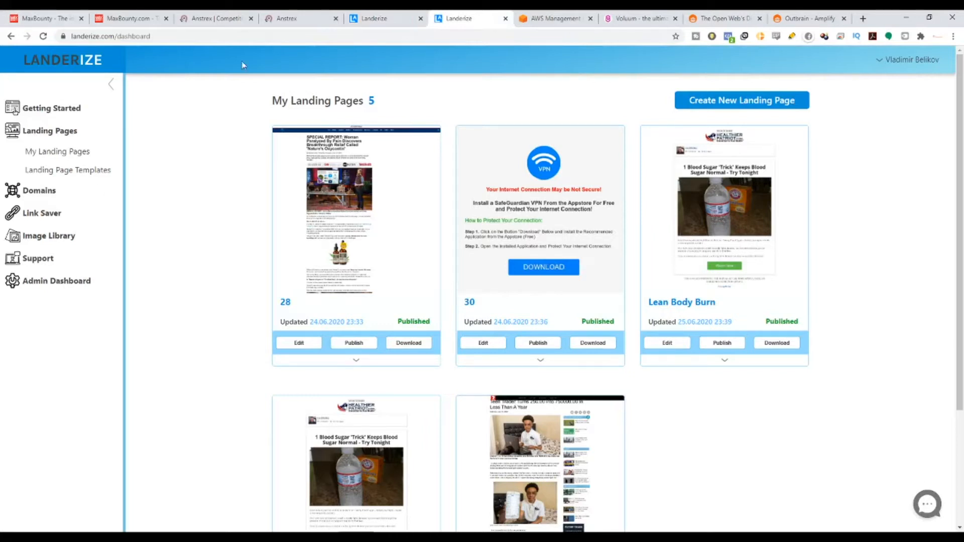
pyautogui.click(40, 116)
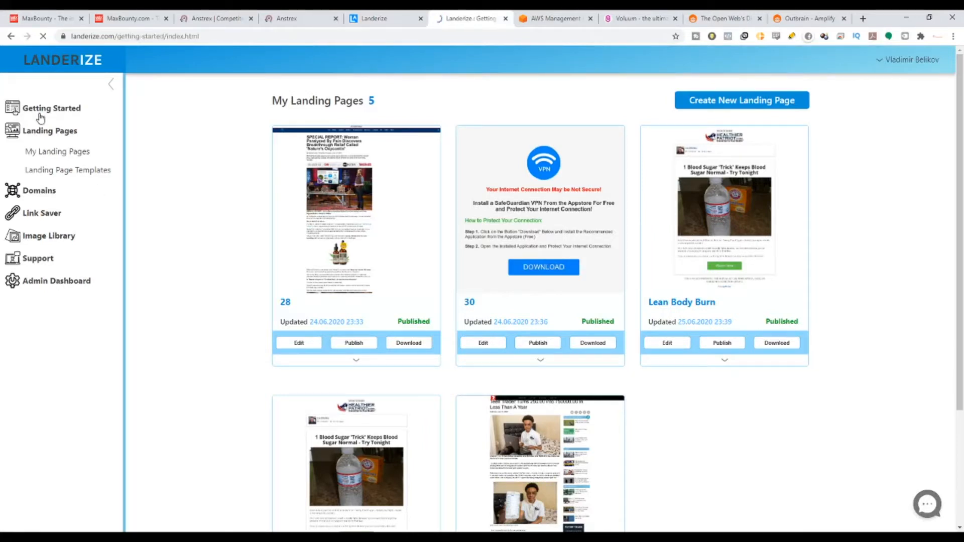
pyautogui.scroll(-20, 319, 227)
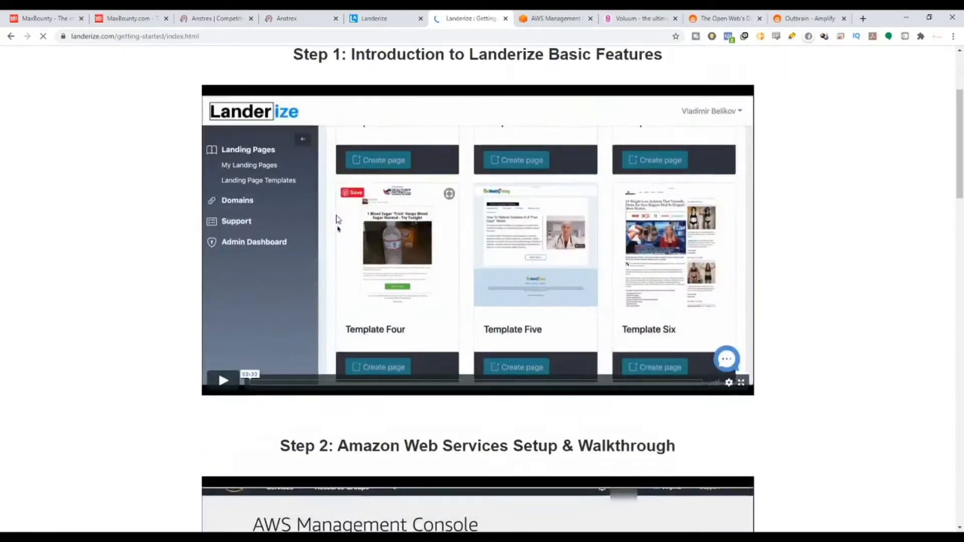
pyautogui.scroll(-7, 386, 322)
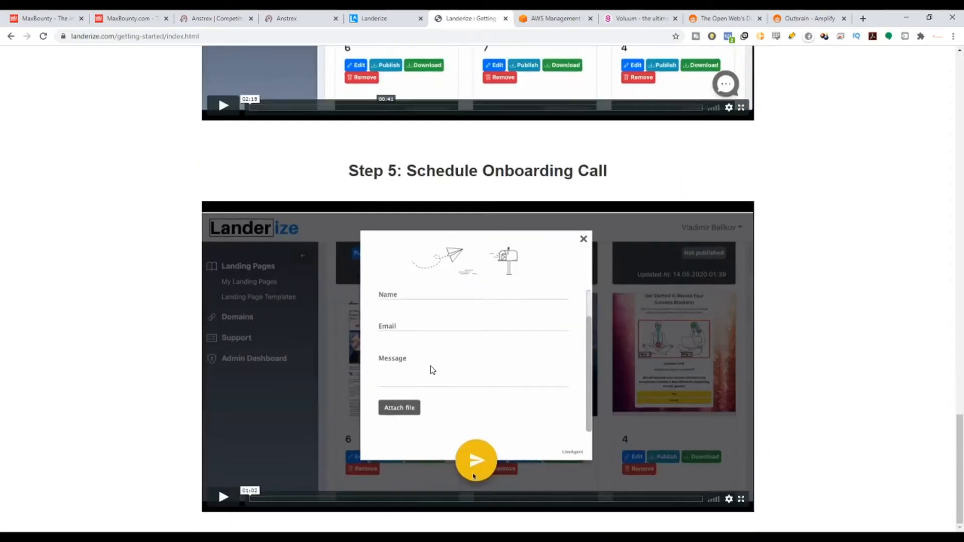
pyautogui.moveTo(959, 450); pyautogui.dragTo(950, 89)
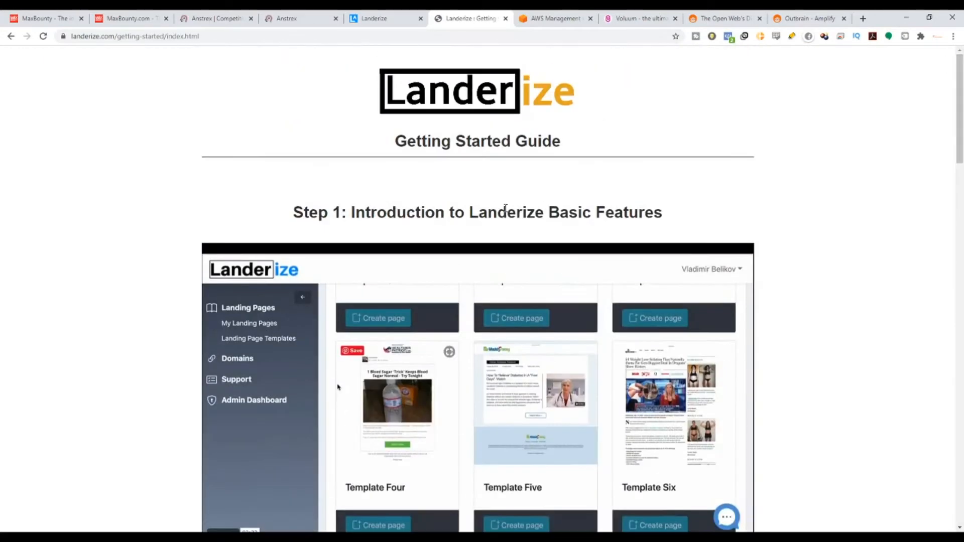
# Go through the guide's five steps, from Landerize basic features to scheduling an onboarding call, highlighting each step's heading.
pyautogui.moveTo(287, 213); pyautogui.dragTo(596, 279)
pyautogui.scroll(-9, 596, 279)
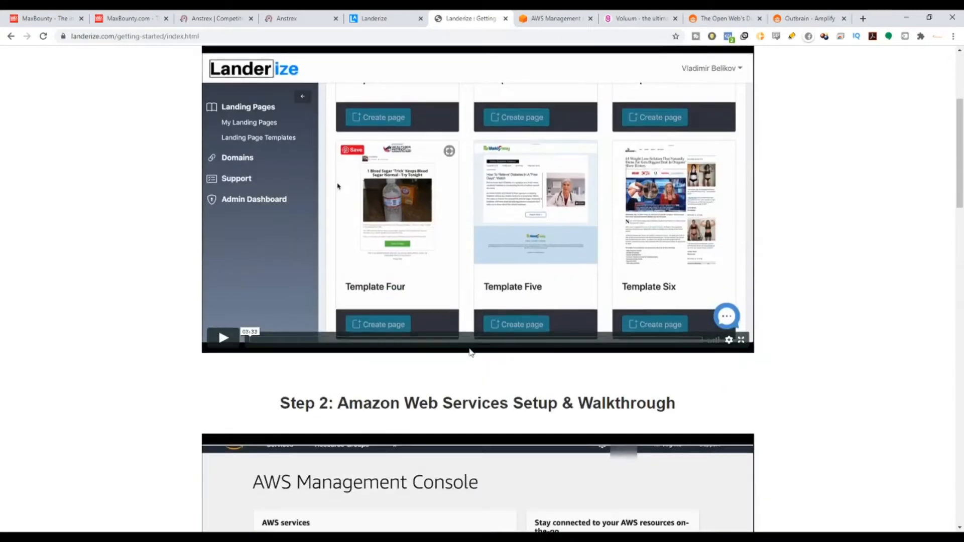
pyautogui.scroll(8, 338, 162)
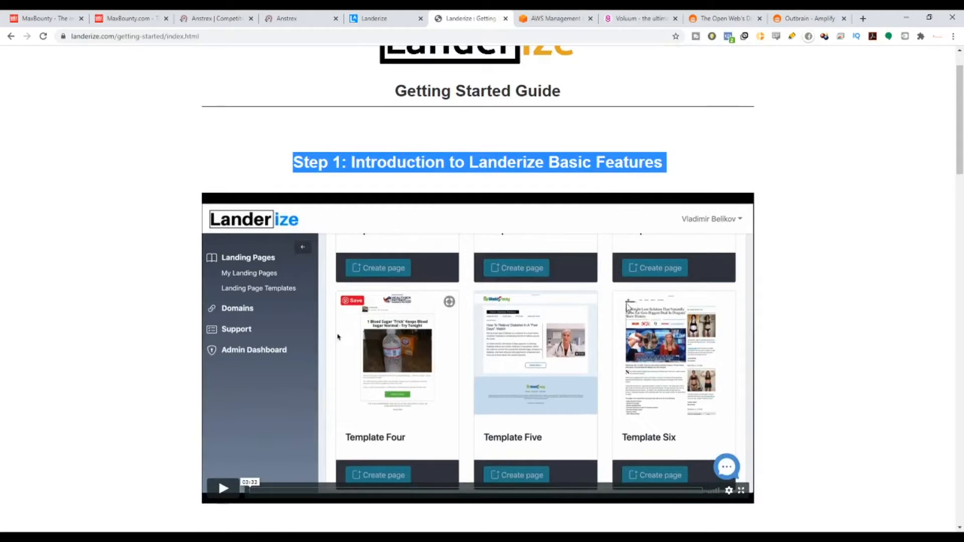
pyautogui.scroll(-6, 585, 189)
pyautogui.moveTo(304, 253); pyautogui.dragTo(758, 267)
pyautogui.scroll(-8, 757, 267)
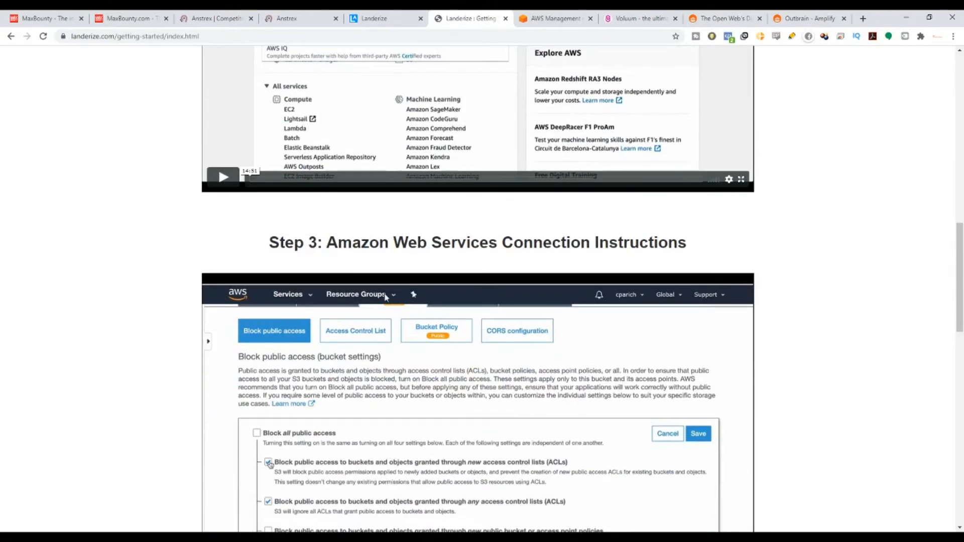
pyautogui.moveTo(338, 243); pyautogui.dragTo(862, 277)
pyautogui.scroll(-8, 614, 399)
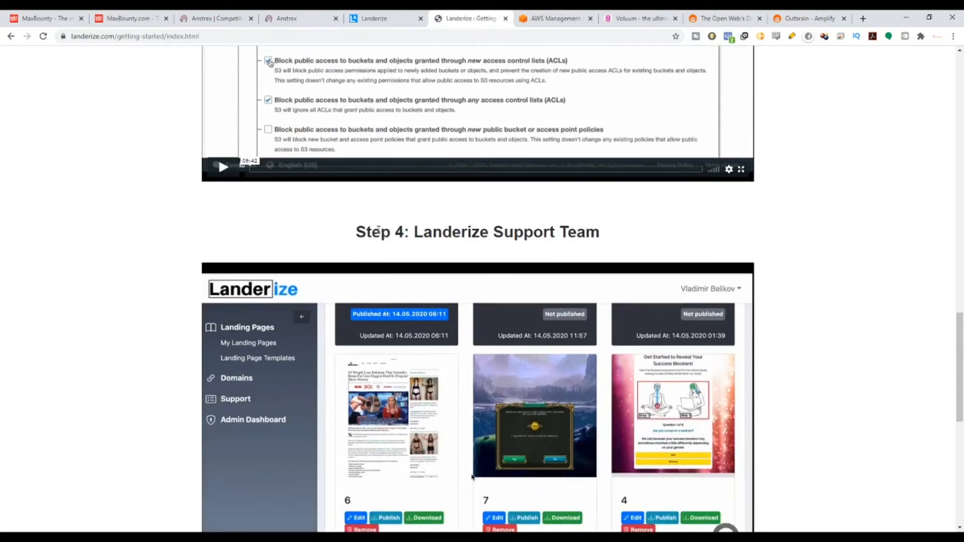
pyautogui.moveTo(378, 230); pyautogui.dragTo(793, 250)
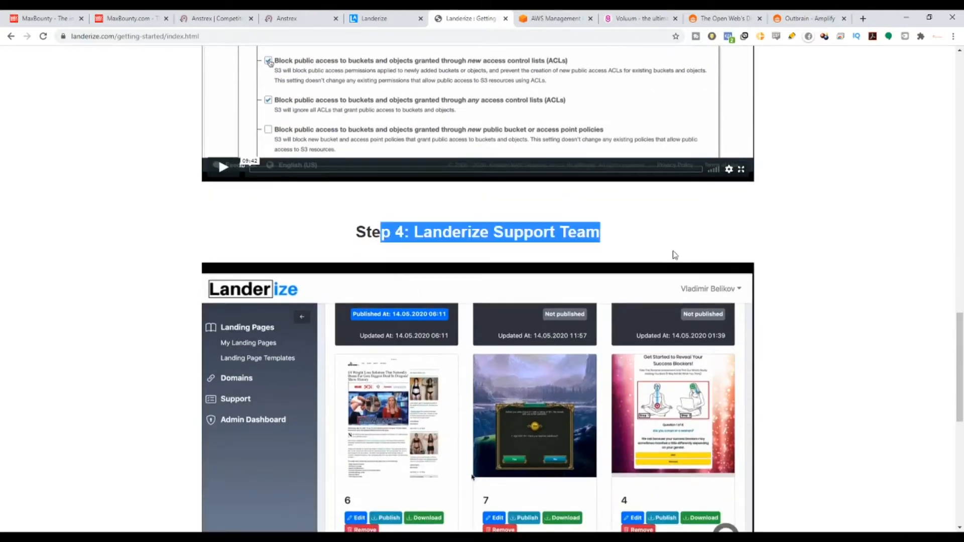
pyautogui.scroll(-9, 674, 255)
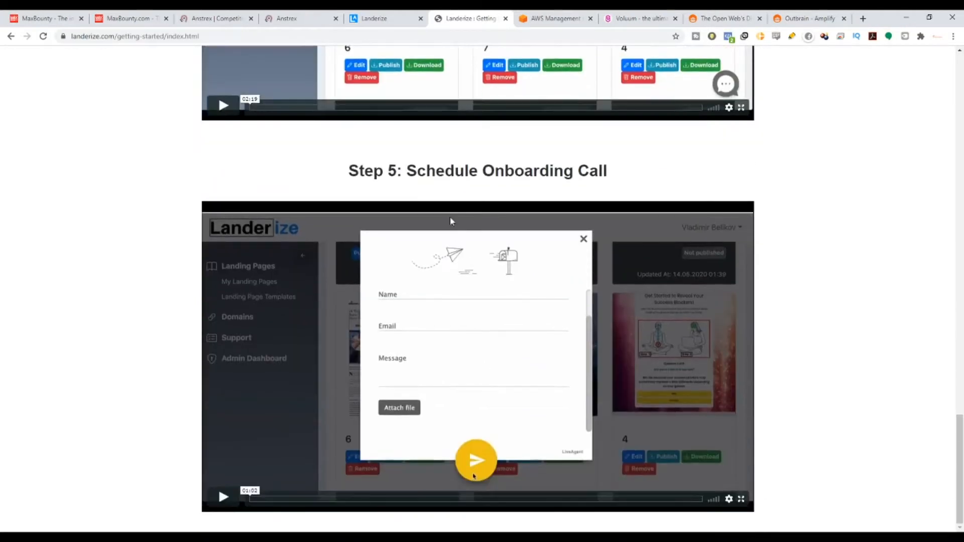
pyautogui.moveTo(397, 171); pyautogui.dragTo(846, 171)
# Revisit the guide's Step 2 on Amazon Web Services setup, highlight its heading, and return to the start of the guide.
pyautogui.scroll(20, 960, 405)
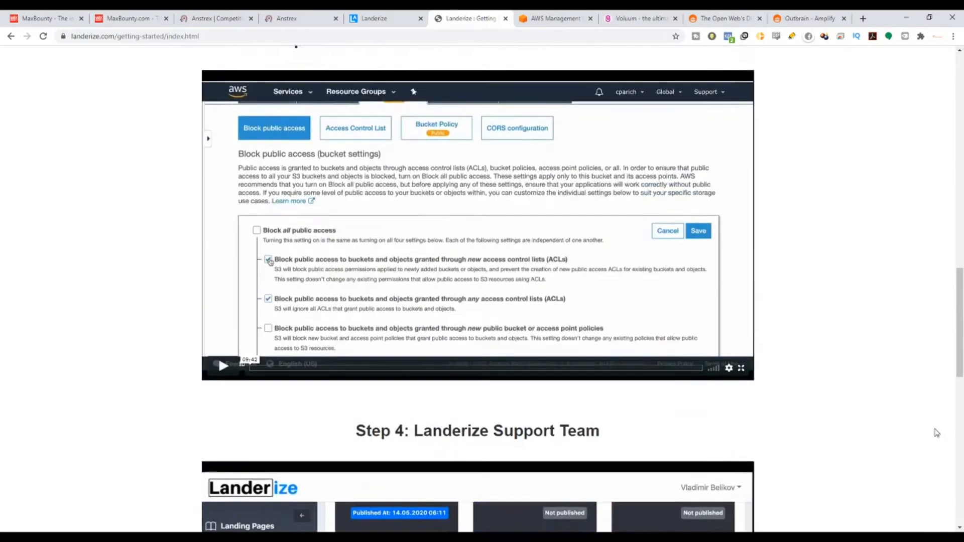
pyautogui.scroll(-4, 361, 277)
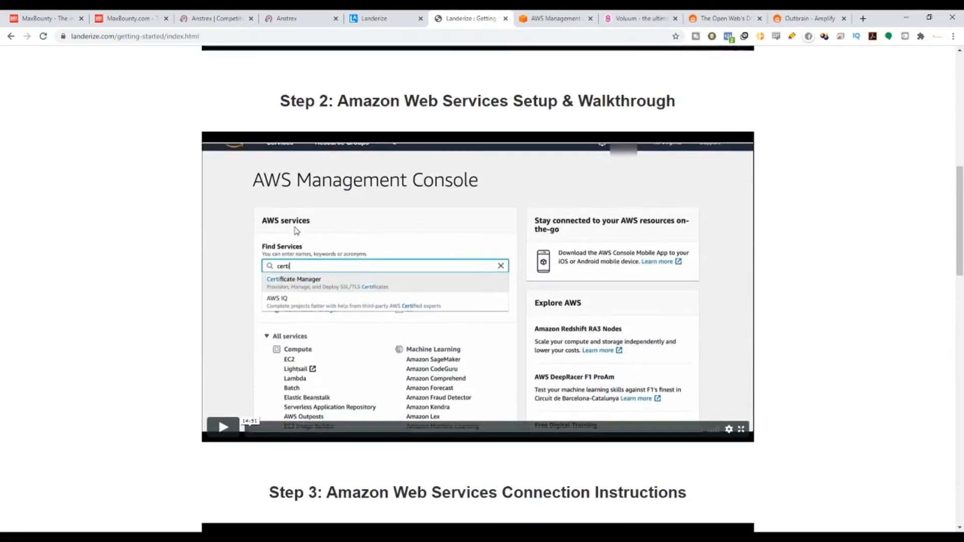
pyautogui.moveTo(267, 112); pyautogui.dragTo(693, 116)
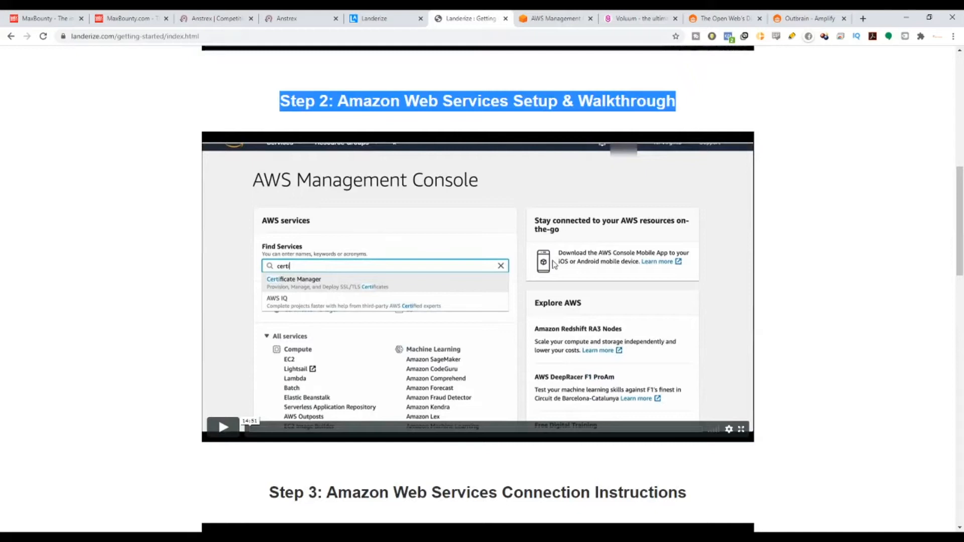
pyautogui.scroll(8, 337, 289)
pyautogui.scroll(2, 529, 355)
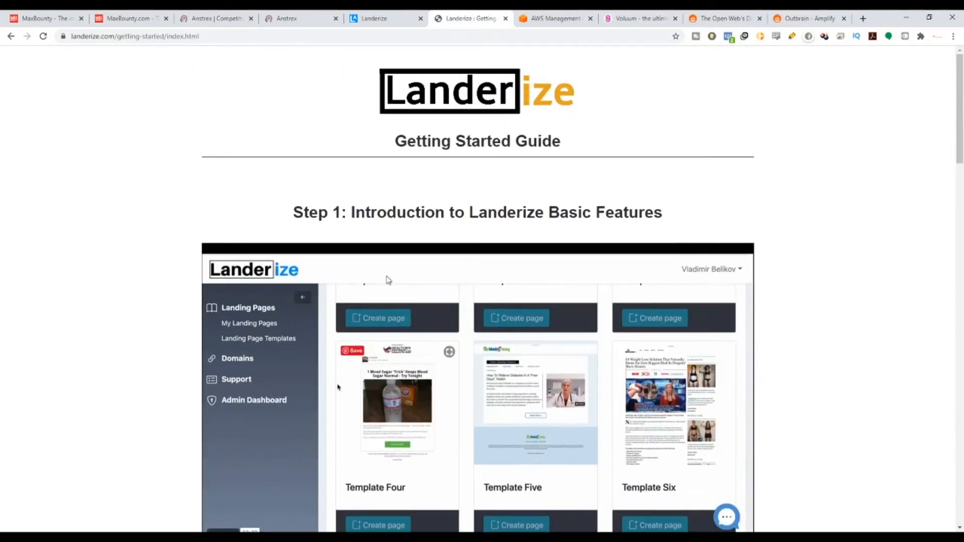
pyautogui.scroll(-7, 388, 280)
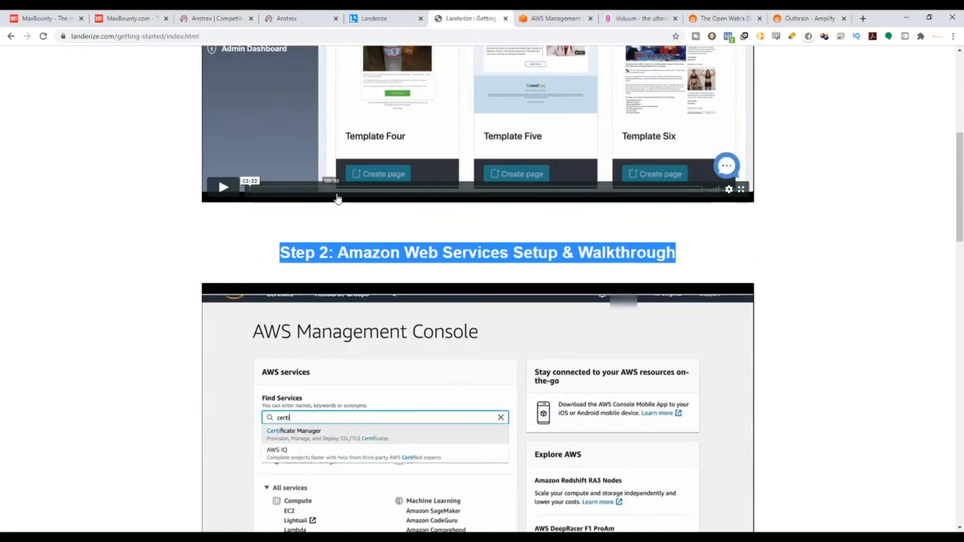
pyautogui.scroll(-3, 656, 399)
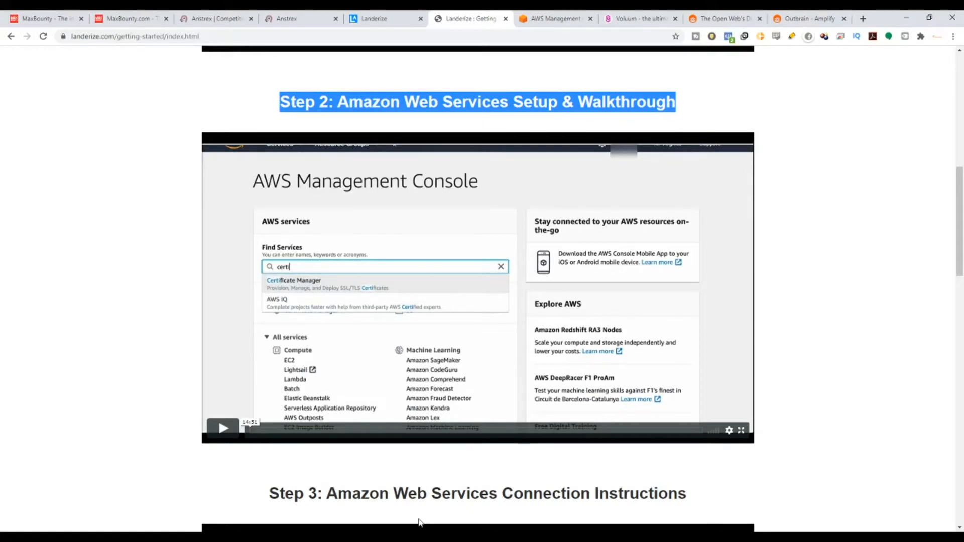
pyautogui.click(660, 102)
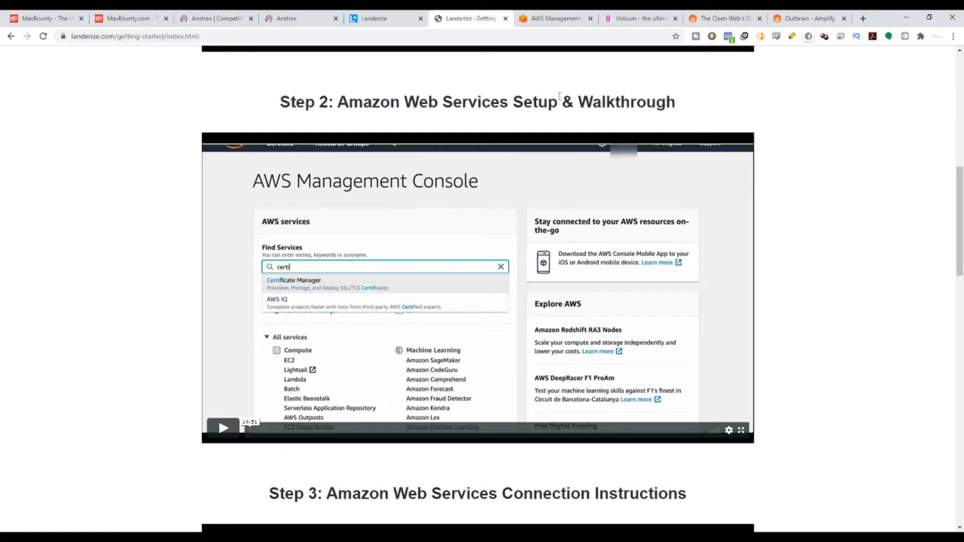
pyautogui.moveTo(296, 102); pyautogui.dragTo(681, 102)
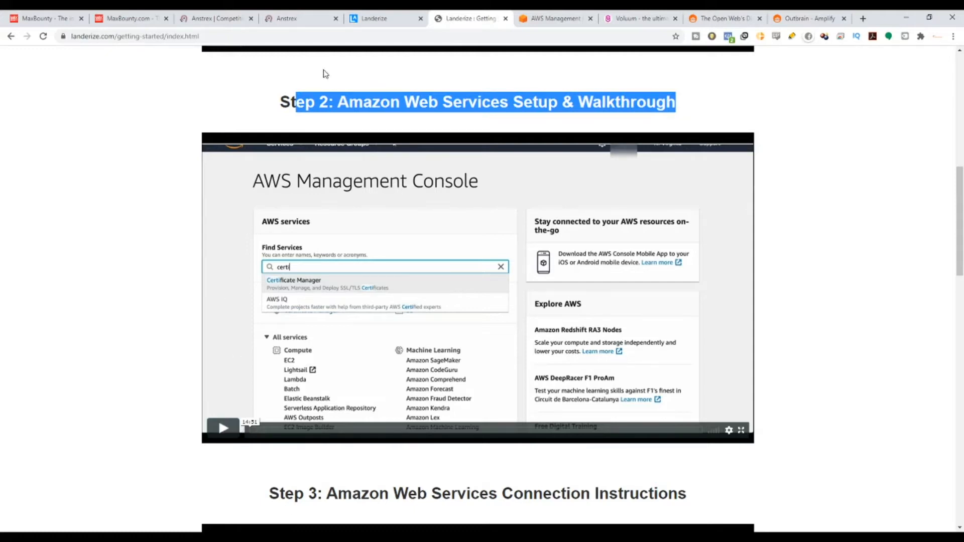
pyautogui.scroll(-2, 918, 346)
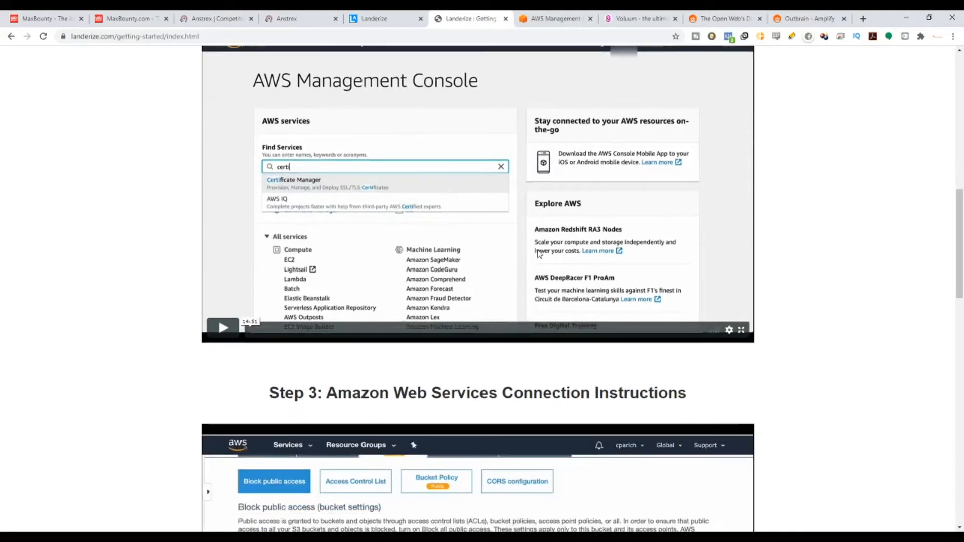
pyautogui.moveTo(960, 251); pyautogui.dragTo(910, 82)
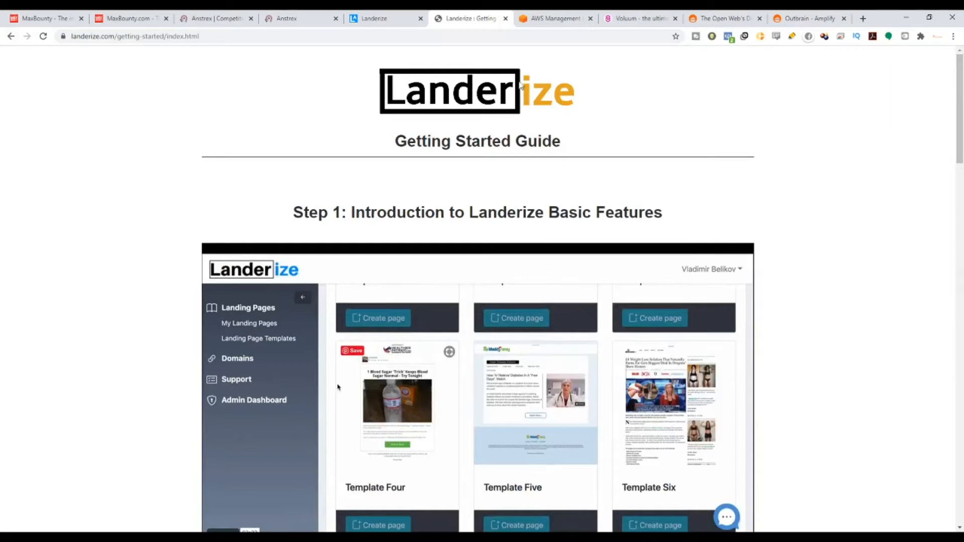
# Leave the guide, open the Landerize support portal and read through the Create Your Landingpage from Templates article.
pyautogui.click(11, 36)
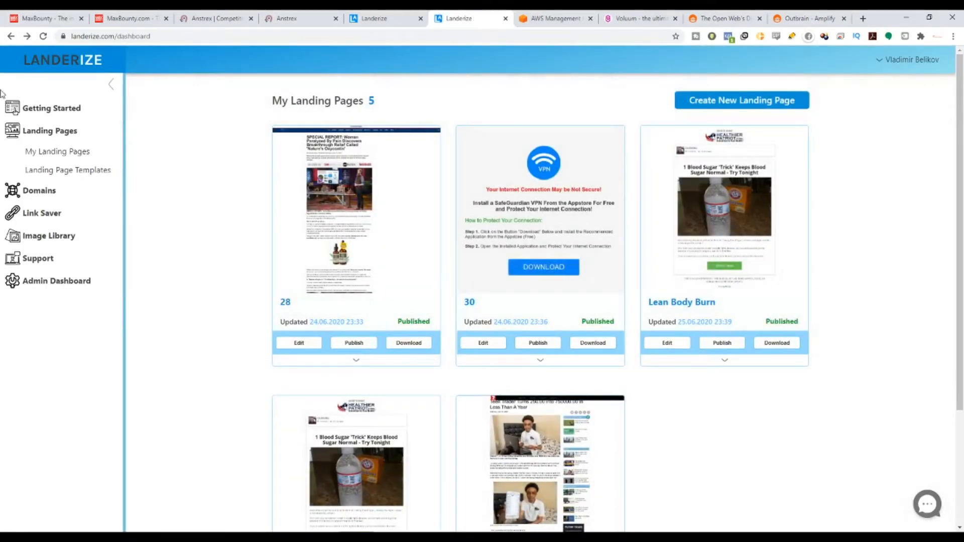
pyautogui.click(40, 262)
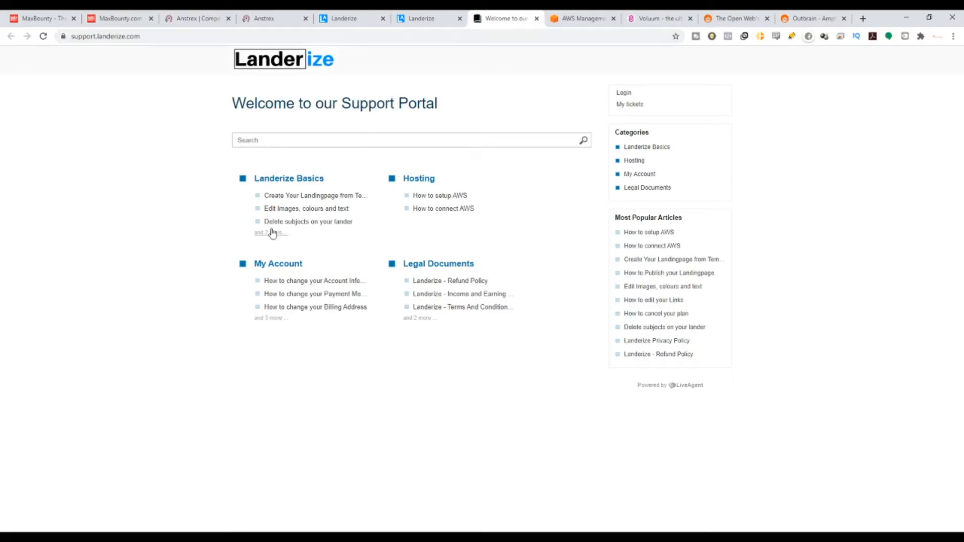
pyautogui.click(296, 200)
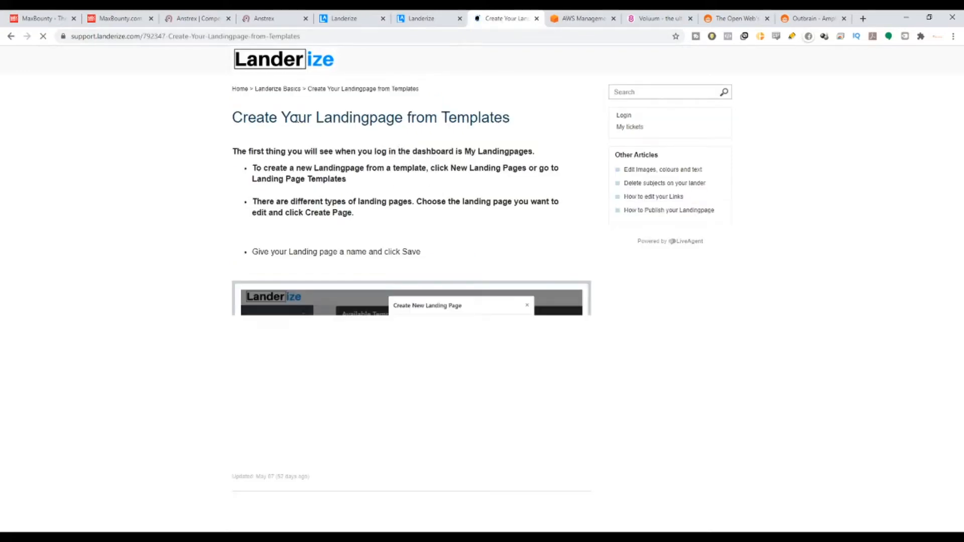
pyautogui.moveTo(294, 118); pyautogui.dragTo(557, 432)
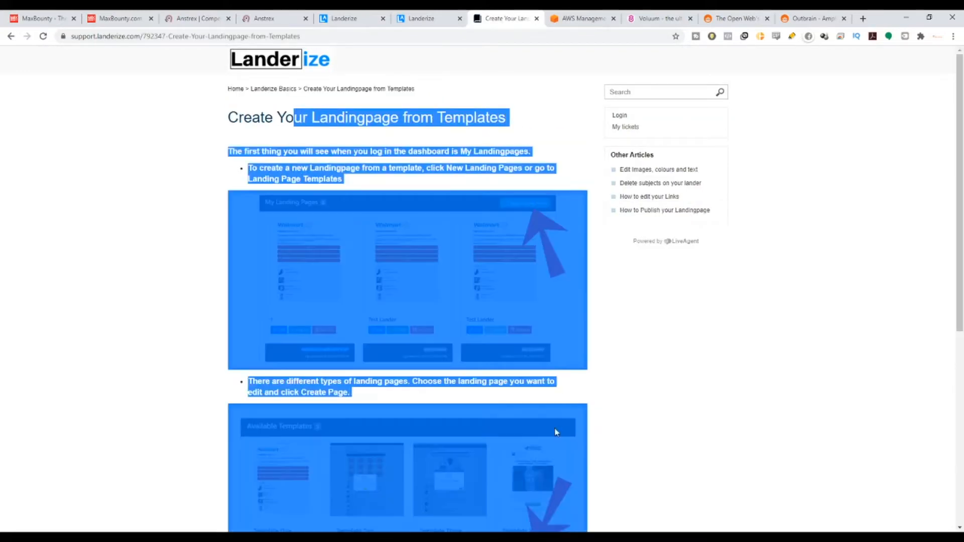
pyautogui.scroll(-4, 550, 447)
pyautogui.scroll(-3, 550, 447)
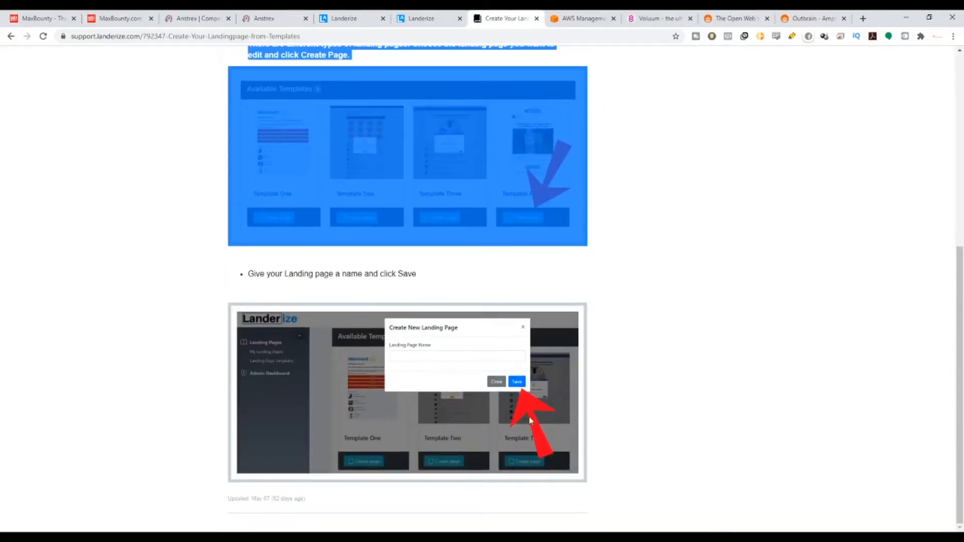
# Open the support portal's How to setup AWS article and skim it, highlighting text in the Step 2 and Step 3 headings.
pyautogui.click(10, 38)
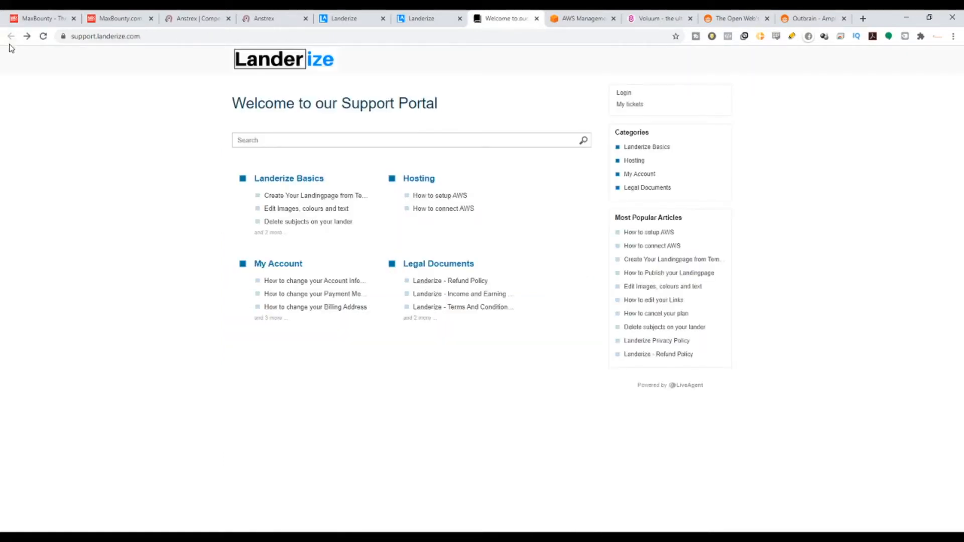
pyautogui.click(435, 197)
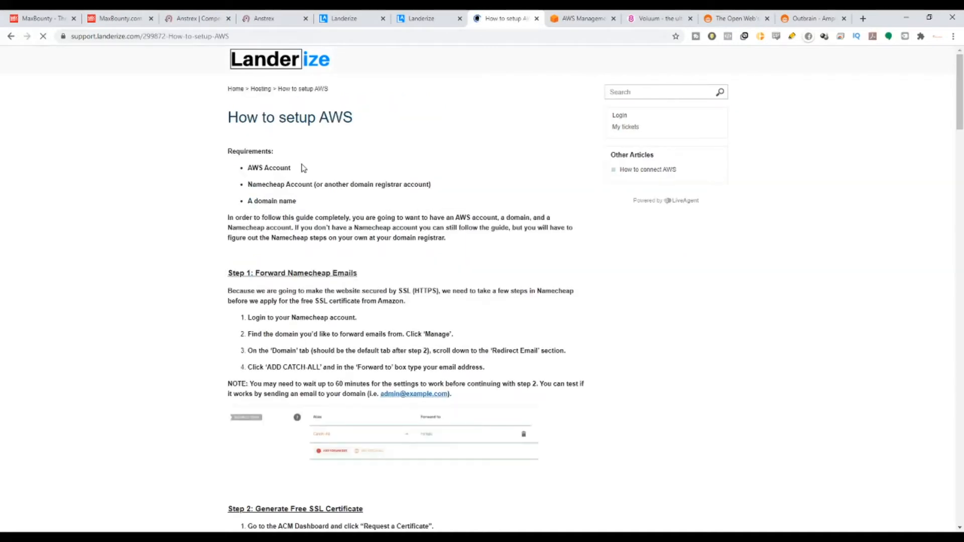
pyautogui.scroll(-7, 303, 168)
pyautogui.moveTo(244, 157)
pyautogui.mouseDown()
pyautogui.moveTo(398, 149)
pyautogui.moveTo(228, 158)
pyautogui.mouseUp()
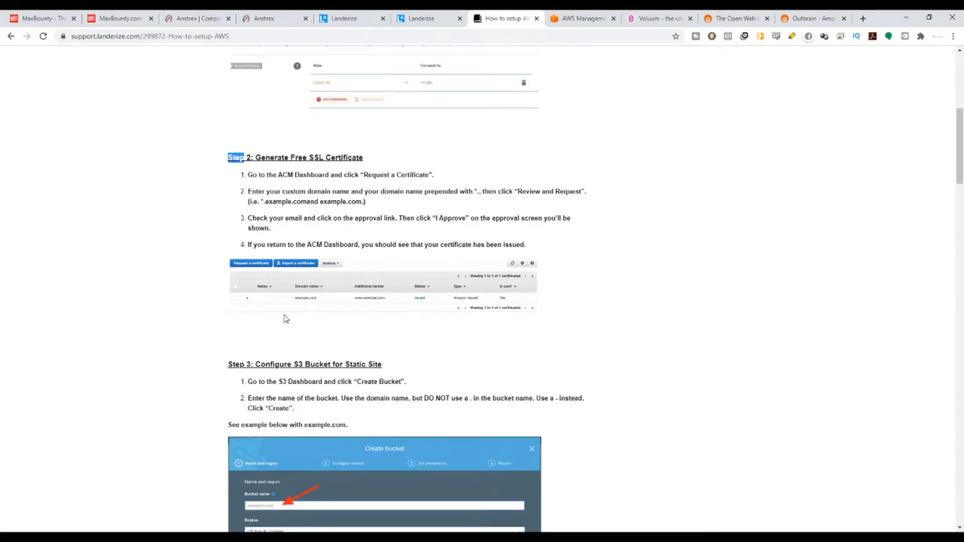
pyautogui.moveTo(265, 364); pyautogui.dragTo(393, 376)
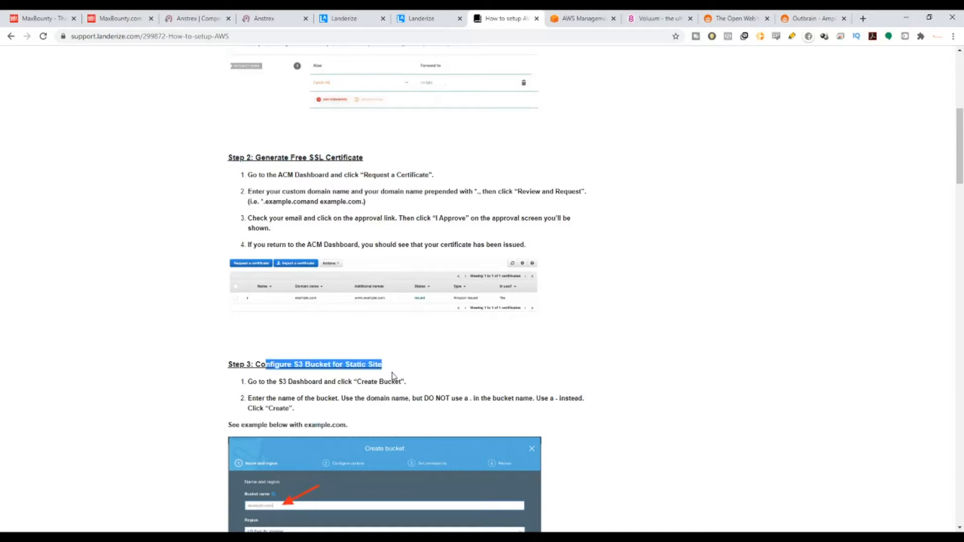
pyautogui.scroll(6, 372, 335)
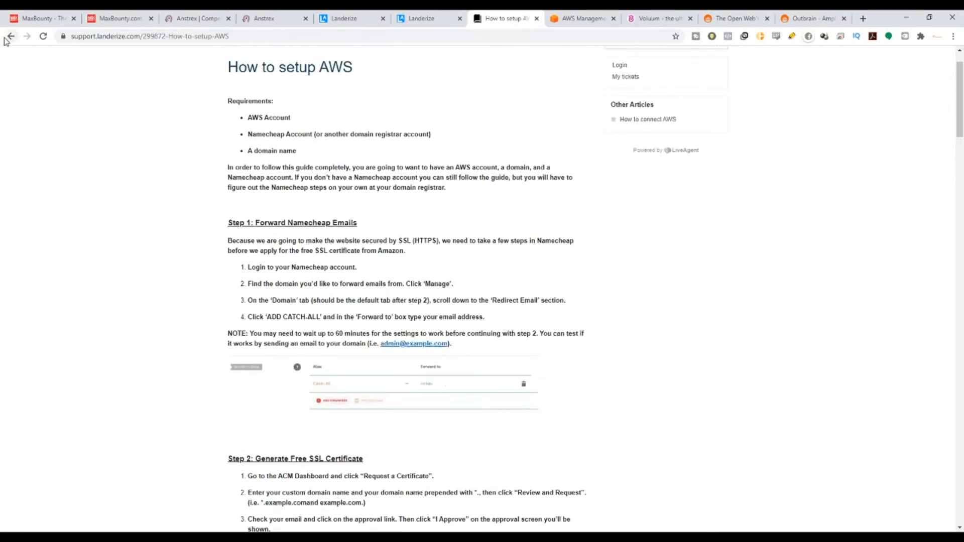
# Return to the support portal, open the How to connect AWS article and highlight its title.
pyautogui.click(10, 37)
pyautogui.click(449, 210)
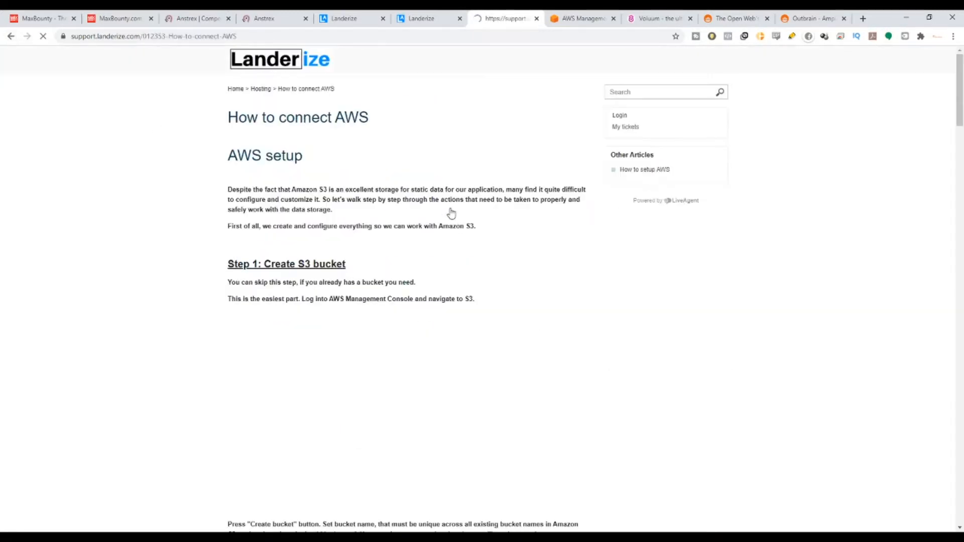
pyautogui.moveTo(239, 118); pyautogui.dragTo(410, 123)
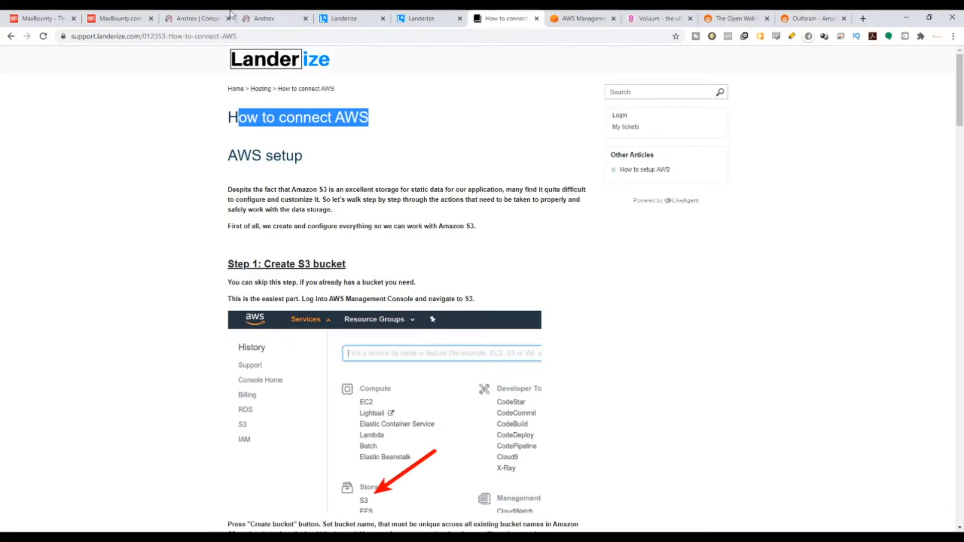
# Switch back to the Landerize dashboard, start a new landing page, and highlight the available templates heading, its count and the new-templates notice.
pyautogui.click(412, 13)
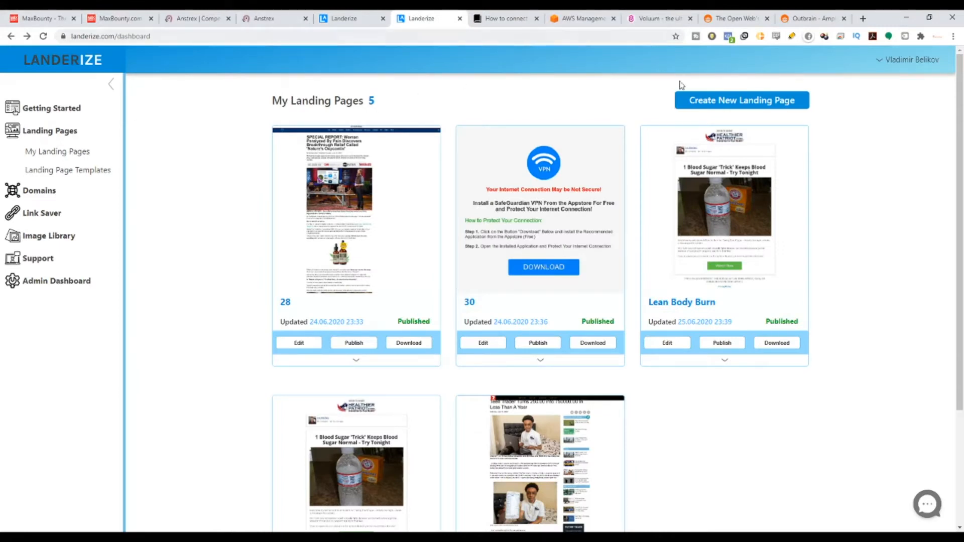
pyautogui.click(753, 98)
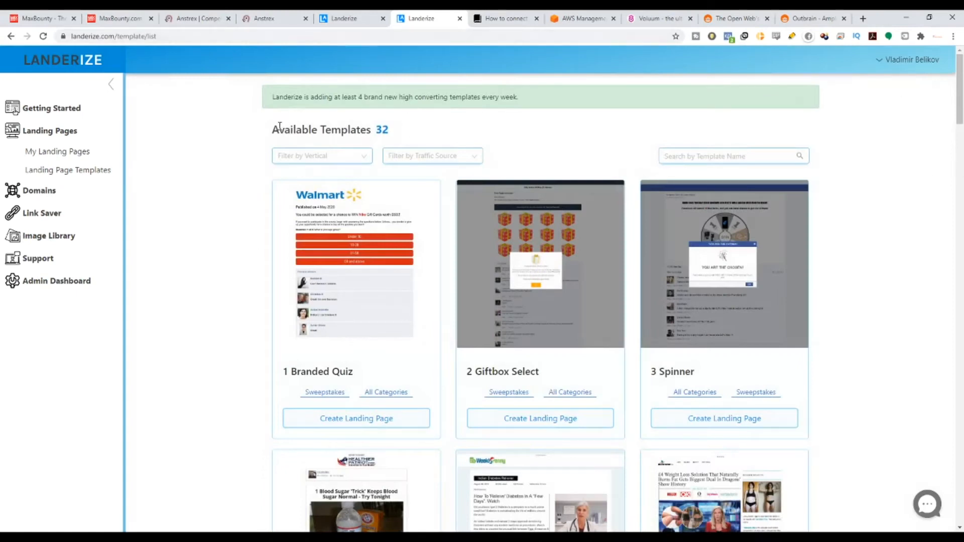
pyautogui.moveTo(280, 126); pyautogui.dragTo(403, 135)
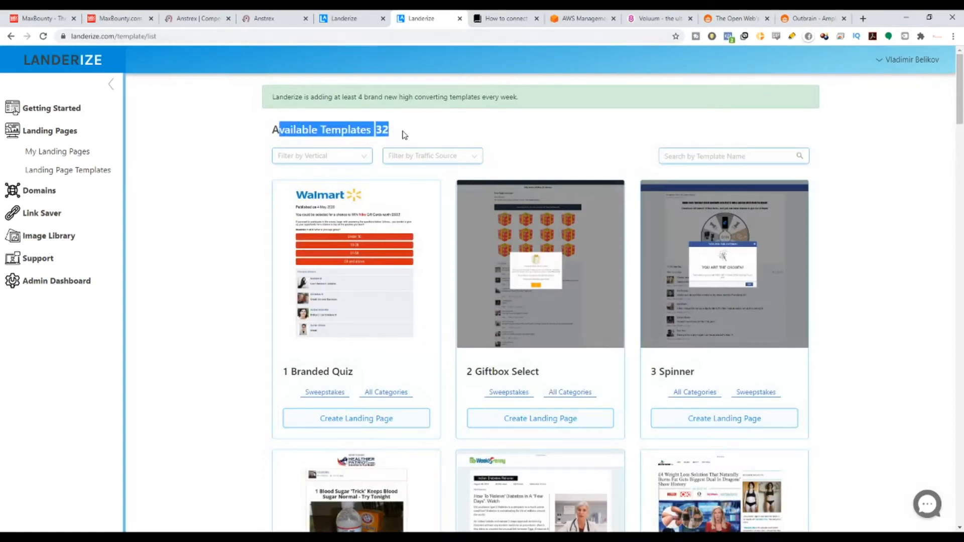
pyautogui.click(378, 130)
pyautogui.doubleClick(381, 130)
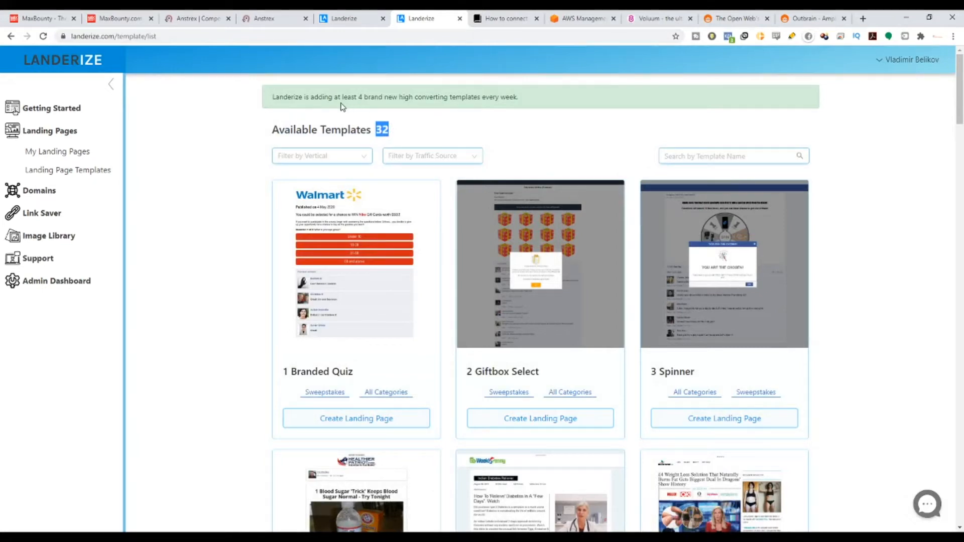
pyautogui.moveTo(278, 97); pyautogui.dragTo(520, 107)
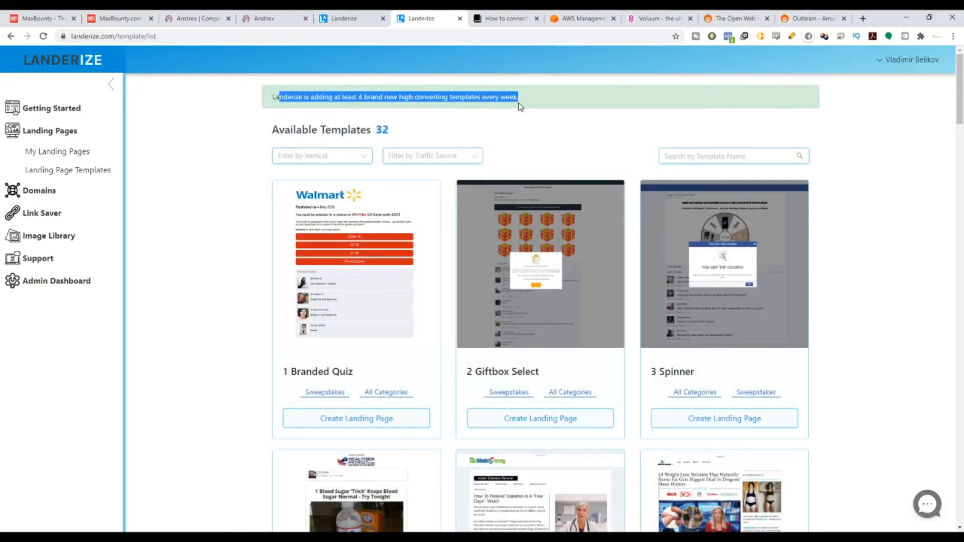
# Look over the first templates in the list, highlighting titles such as Branded Quiz, Spinner and Nutra Advertorial.
pyautogui.scroll(-4, 685, 206)
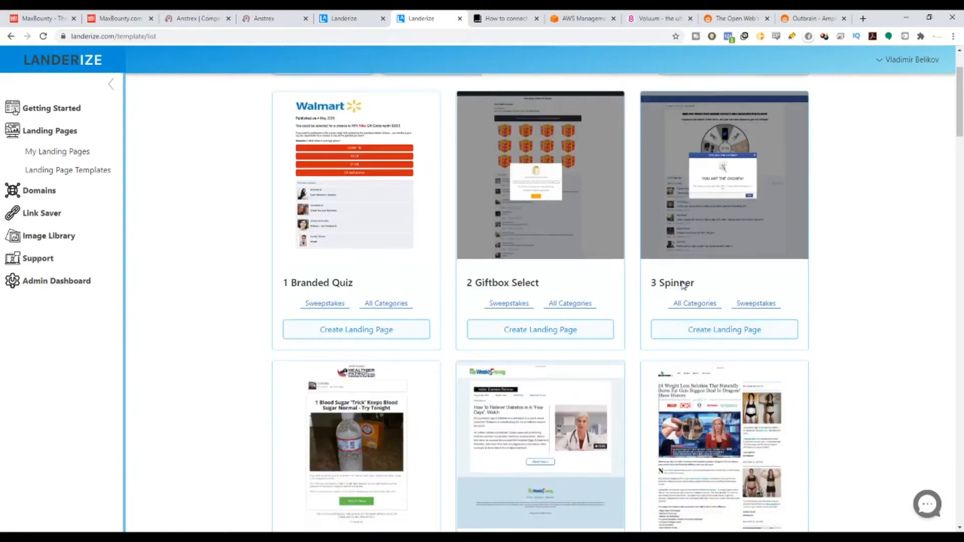
pyautogui.scroll(1, 394, 282)
pyautogui.moveTo(297, 224); pyautogui.dragTo(397, 224)
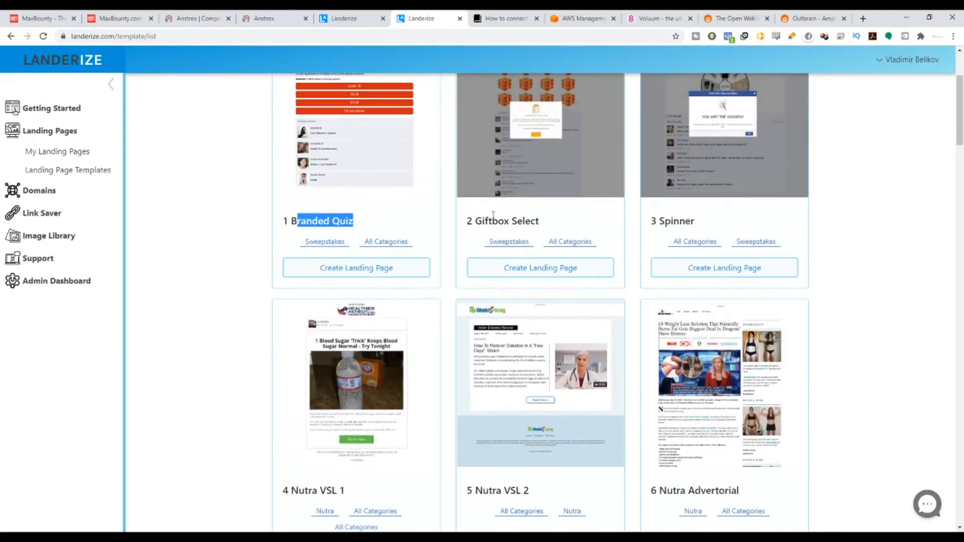
pyautogui.moveTo(491, 221); pyautogui.dragTo(686, 220)
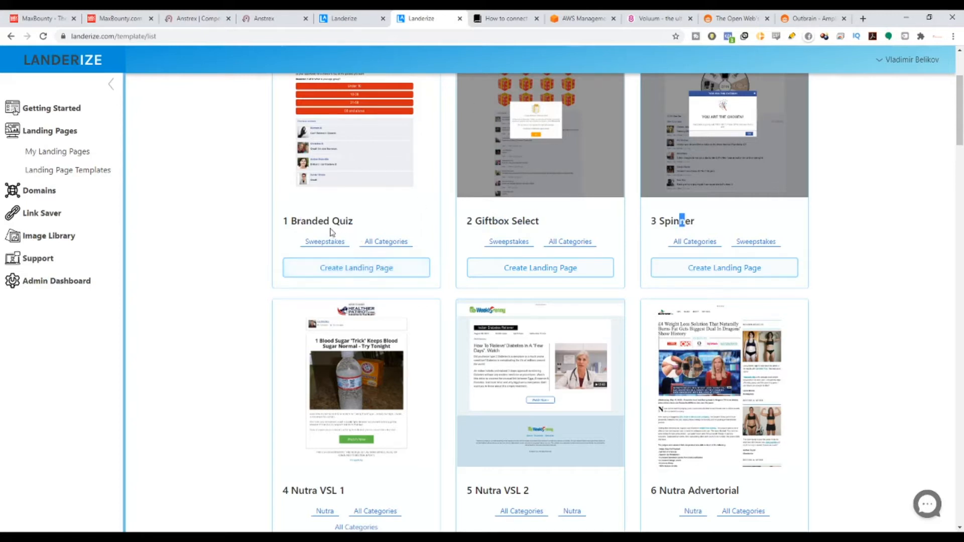
pyautogui.moveTo(299, 220); pyautogui.dragTo(354, 222)
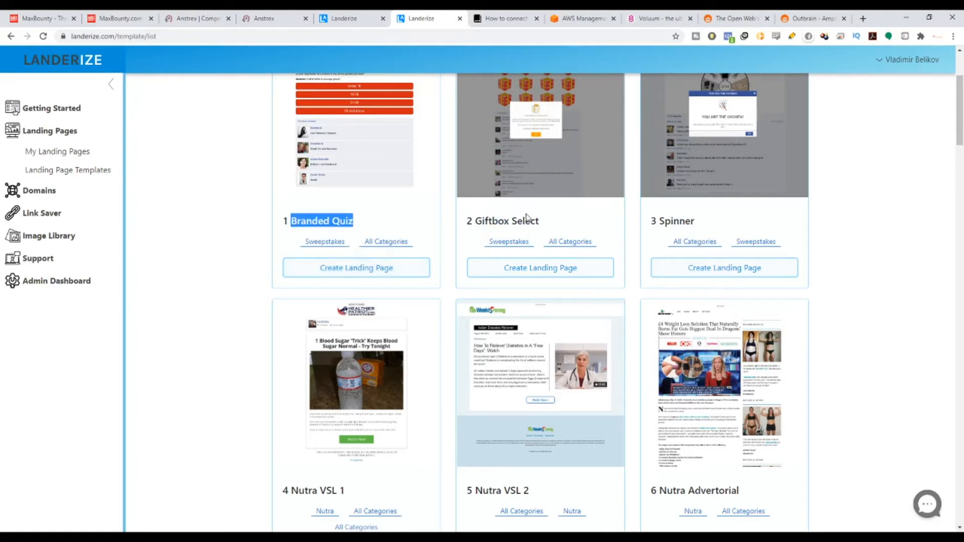
pyautogui.scroll(-3, 538, 326)
pyautogui.moveTo(496, 340); pyautogui.dragTo(529, 339)
pyautogui.moveTo(680, 340); pyautogui.dragTo(740, 340)
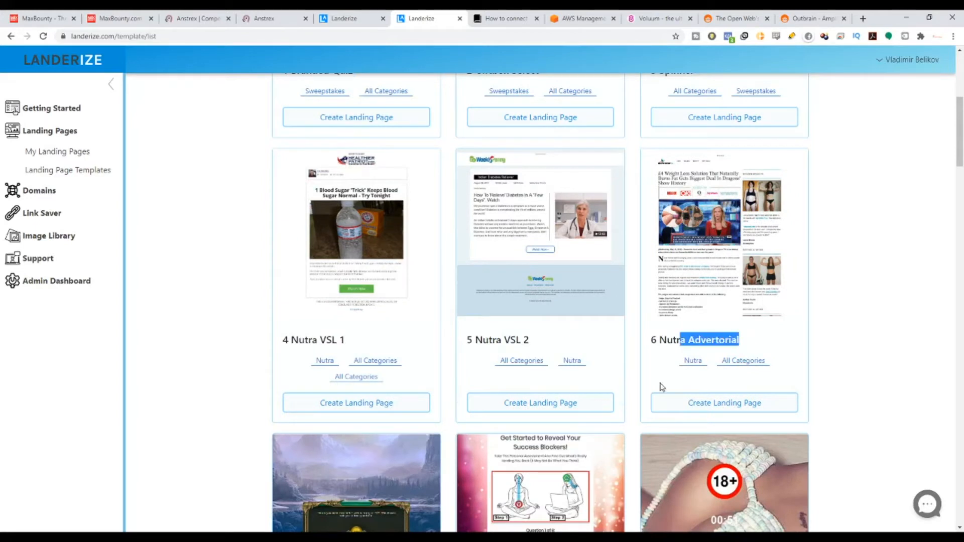
pyautogui.scroll(-6, 396, 400)
pyautogui.moveTo(303, 325); pyautogui.dragTo(444, 324)
pyautogui.moveTo(513, 324); pyautogui.dragTo(561, 324)
# Browse the remaining templates, from the quiz landers to the advertorials, and come back to the Forex/Binary row.
pyautogui.scroll(-8, 271, 219)
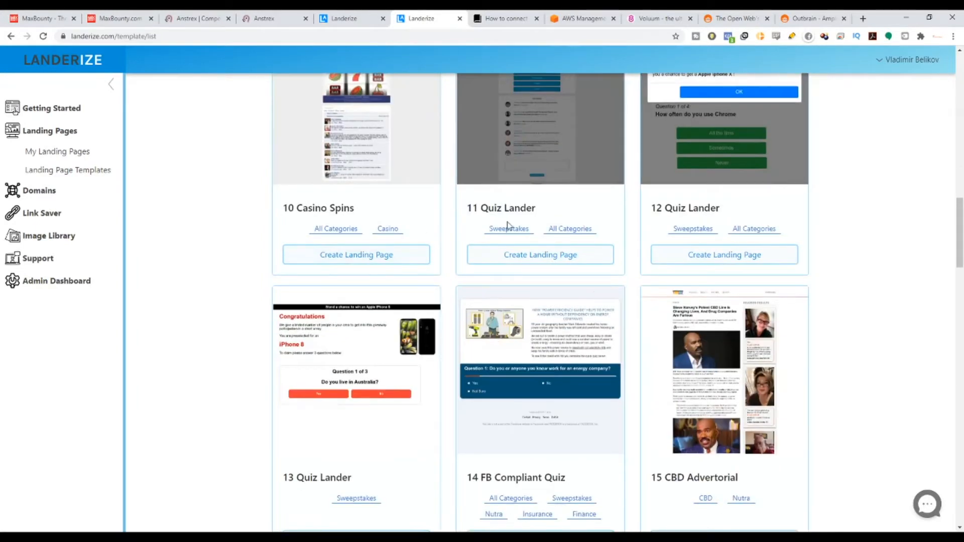
pyautogui.scroll(-9, 507, 224)
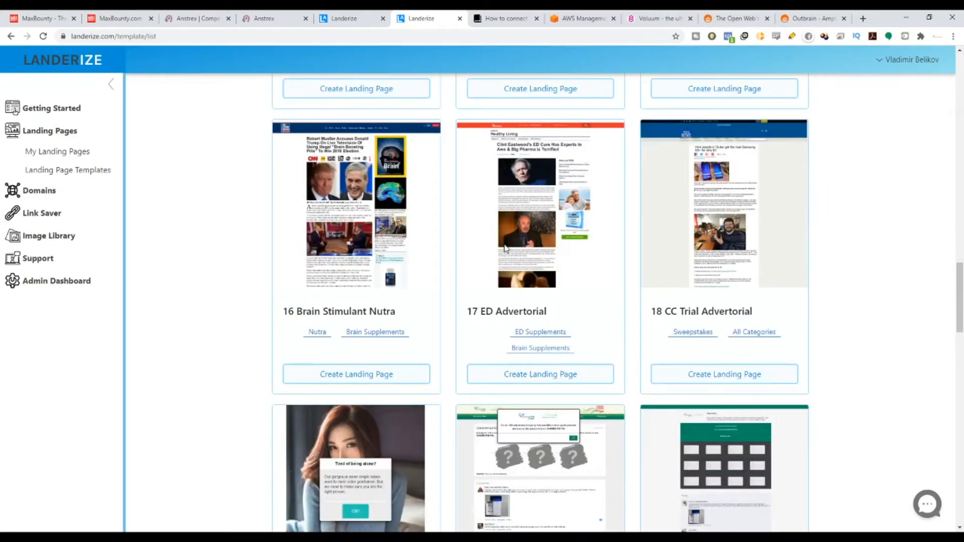
pyautogui.scroll(-8, 504, 248)
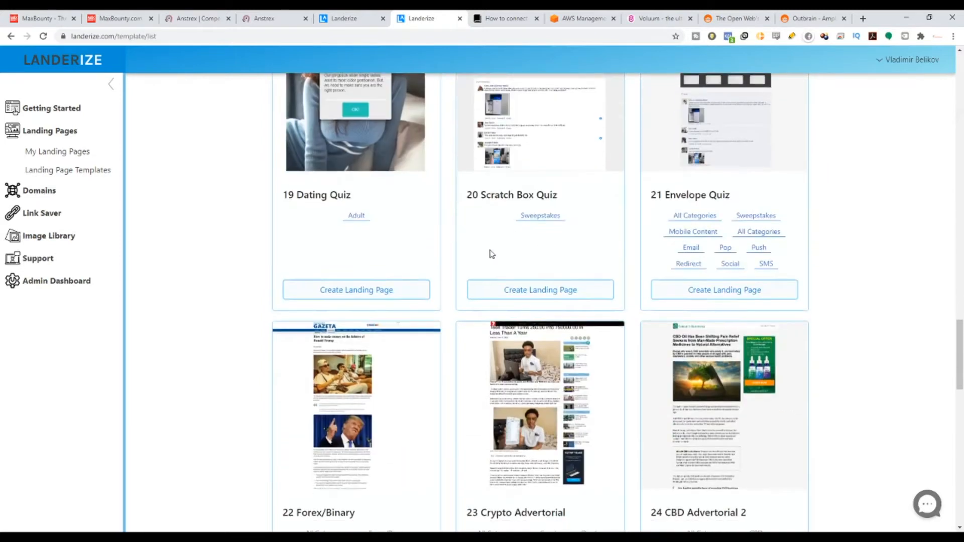
pyautogui.moveTo(960, 345); pyautogui.dragTo(960, 372)
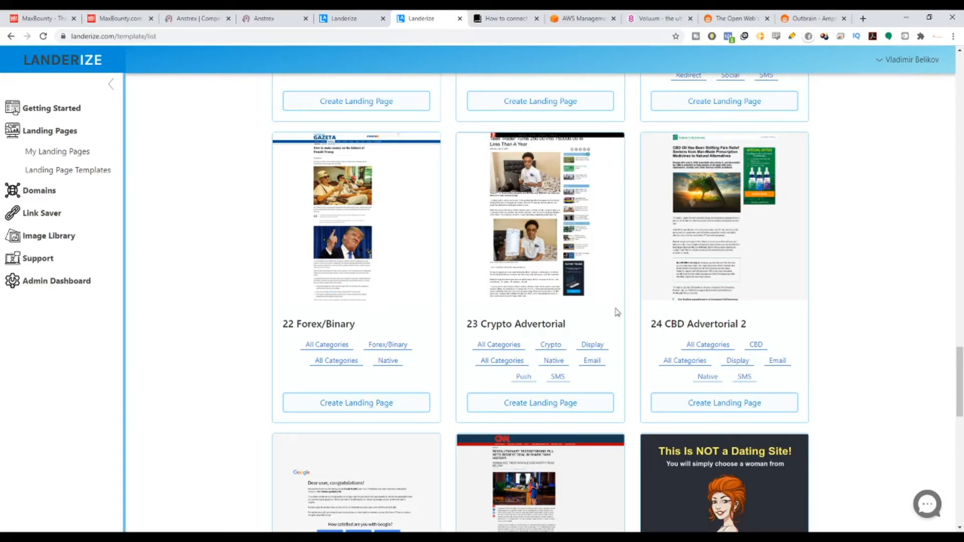
pyautogui.scroll(14, 446, 275)
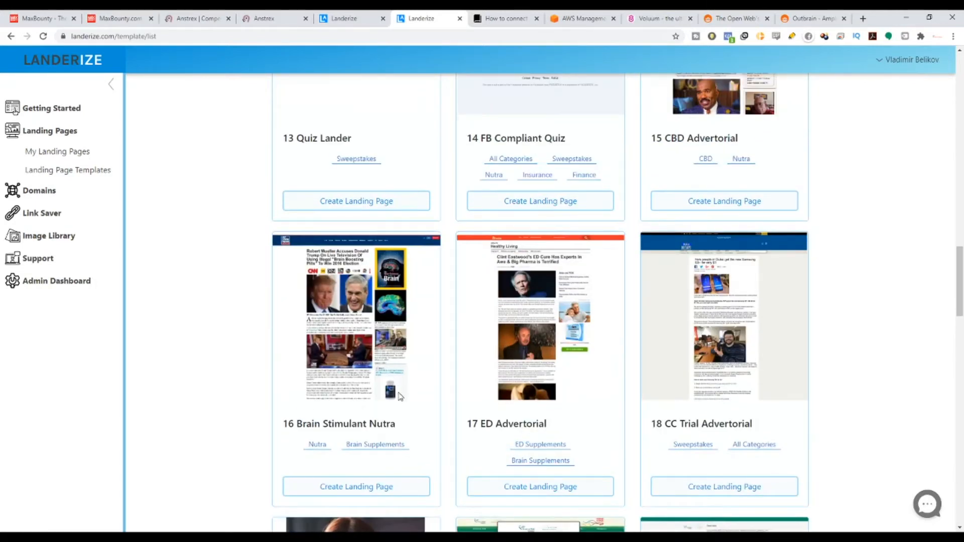
pyautogui.scroll(-19, 626, 208)
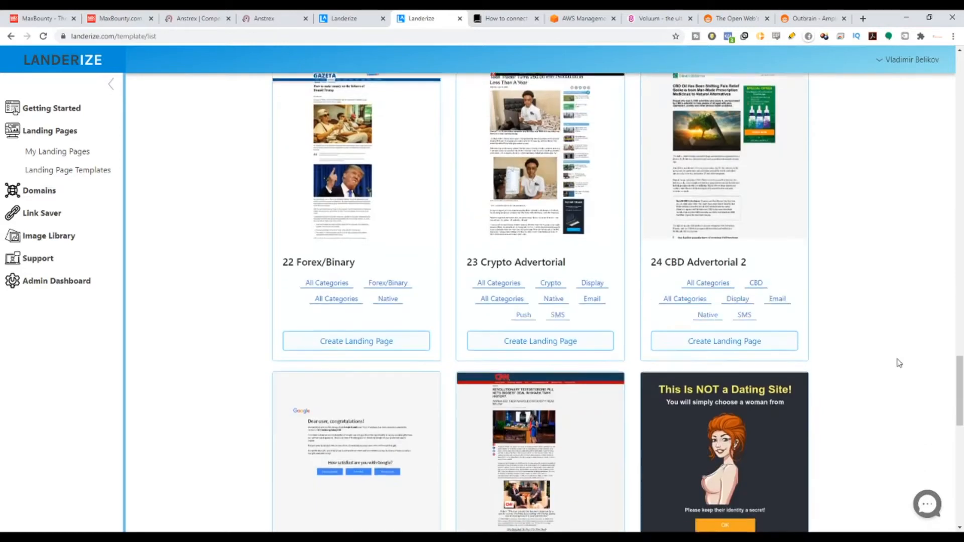
pyautogui.scroll(-2, 382, 151)
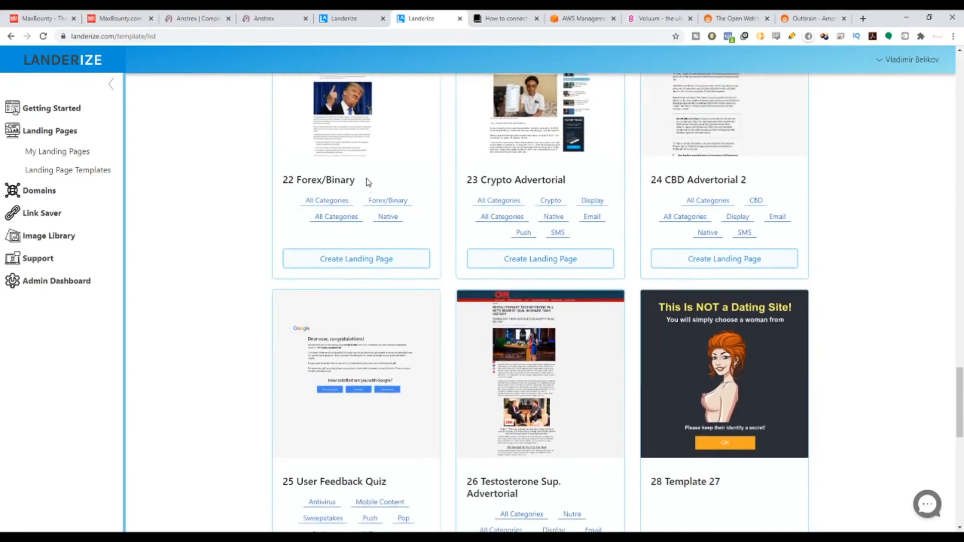
pyautogui.scroll(4, 366, 182)
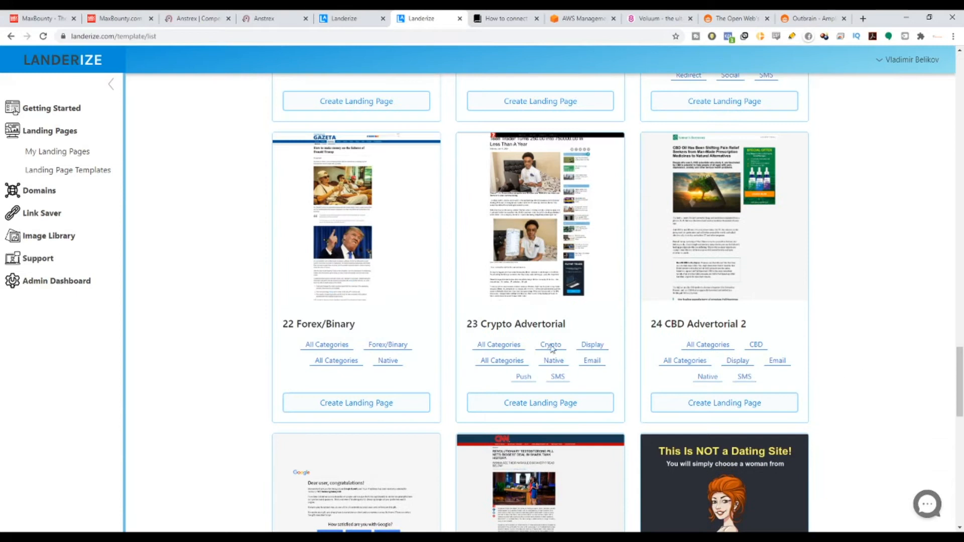
# Create a landing page from the Forex/Binary template, using the MaxBounty offer name Weed Millionaire as its name.
pyautogui.moveTo(296, 326); pyautogui.dragTo(363, 327)
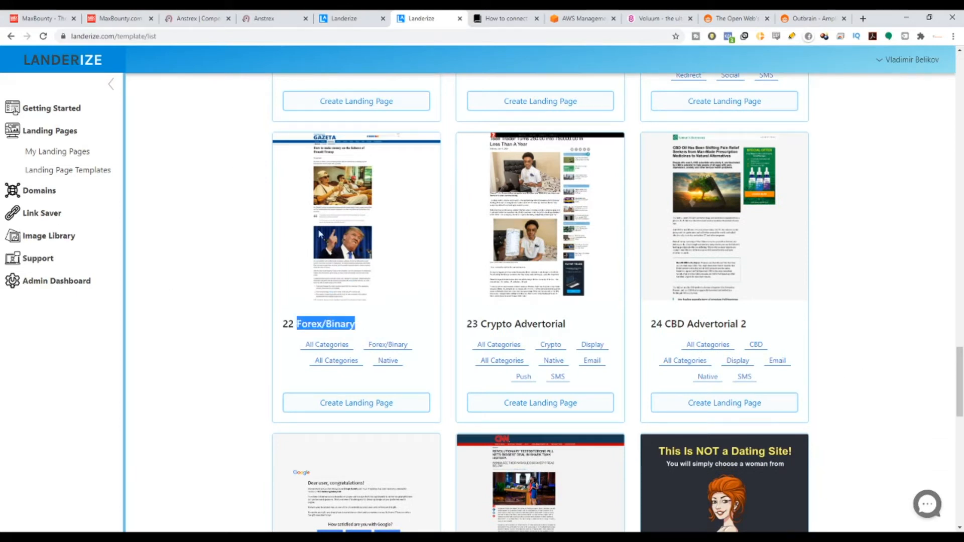
pyautogui.click(390, 409)
pyautogui.click(402, 130)
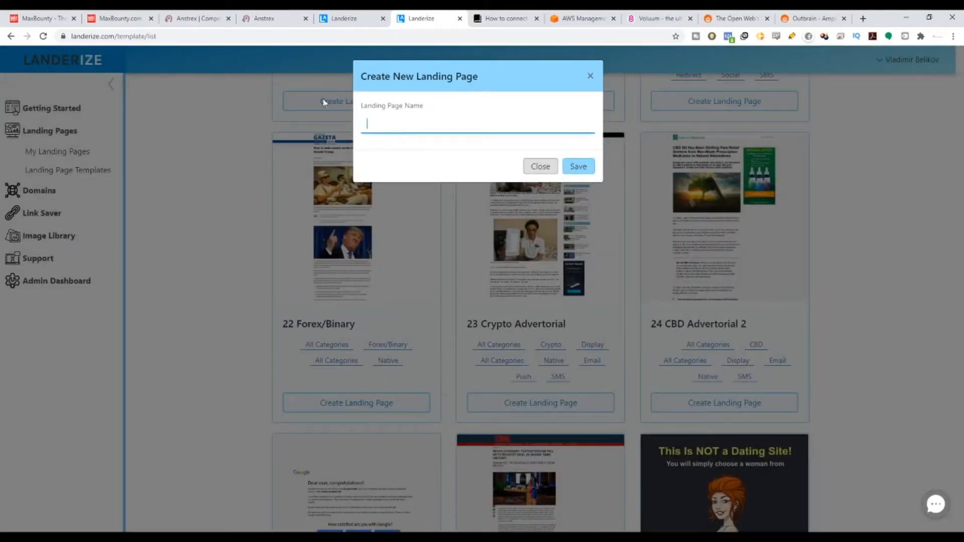
pyautogui.click(121, 15)
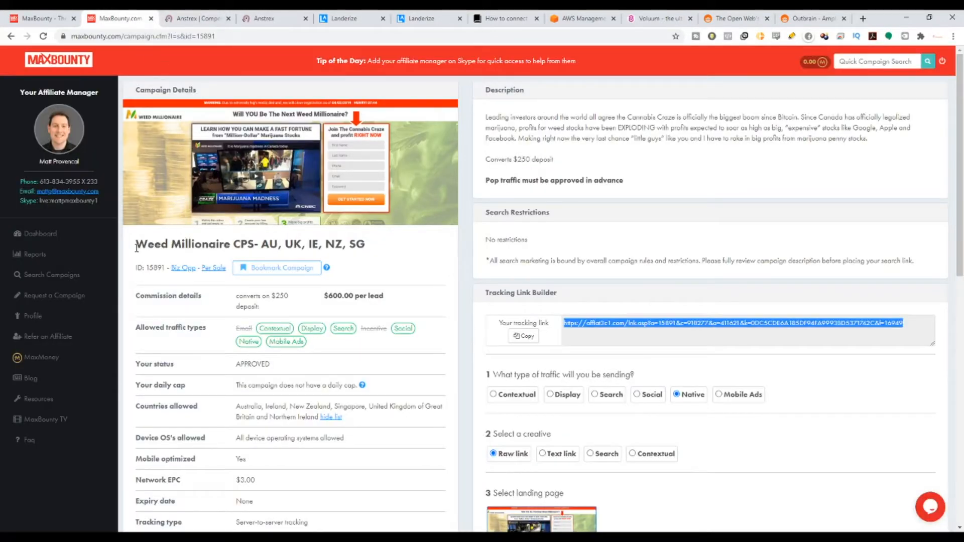
pyautogui.moveTo(137, 245); pyautogui.dragTo(231, 245)
pyautogui.hotkey('ctrl', 'c')
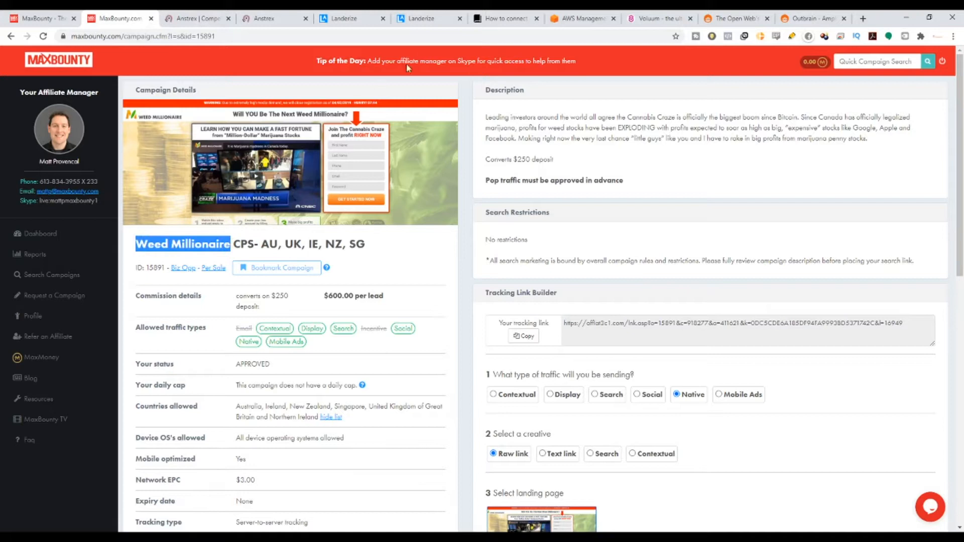
pyautogui.click(421, 18)
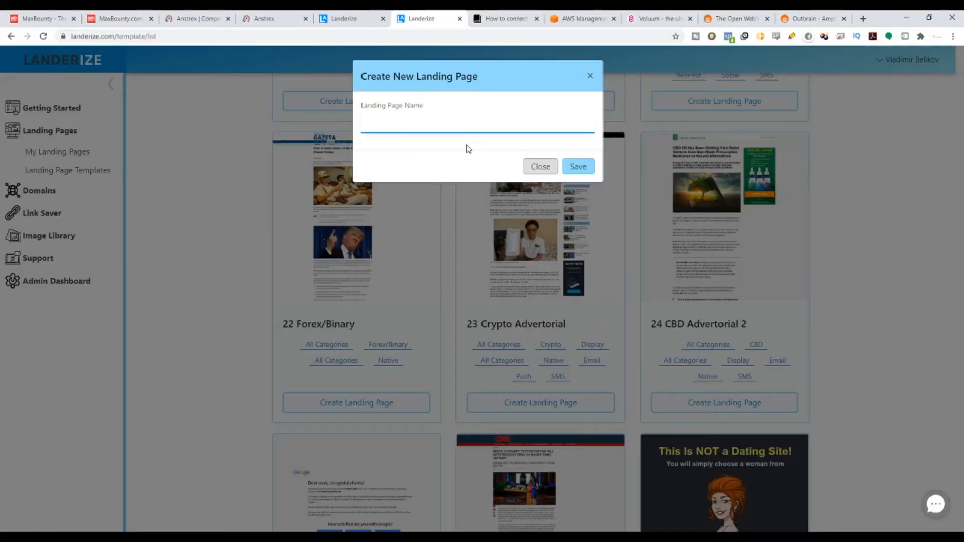
pyautogui.hotkey('ctrl', 'v')
pyautogui.click(583, 166)
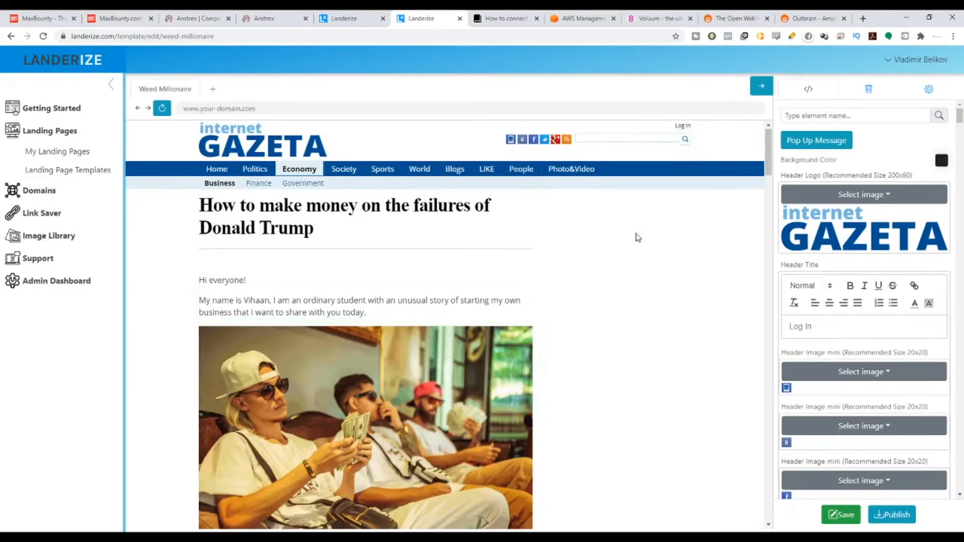
# Review the Weed Millionaire page in the editor, from the article through its call to action and comments, and return to its headline.
pyautogui.scroll(-15, 641, 236)
pyautogui.scroll(-20, 657, 248)
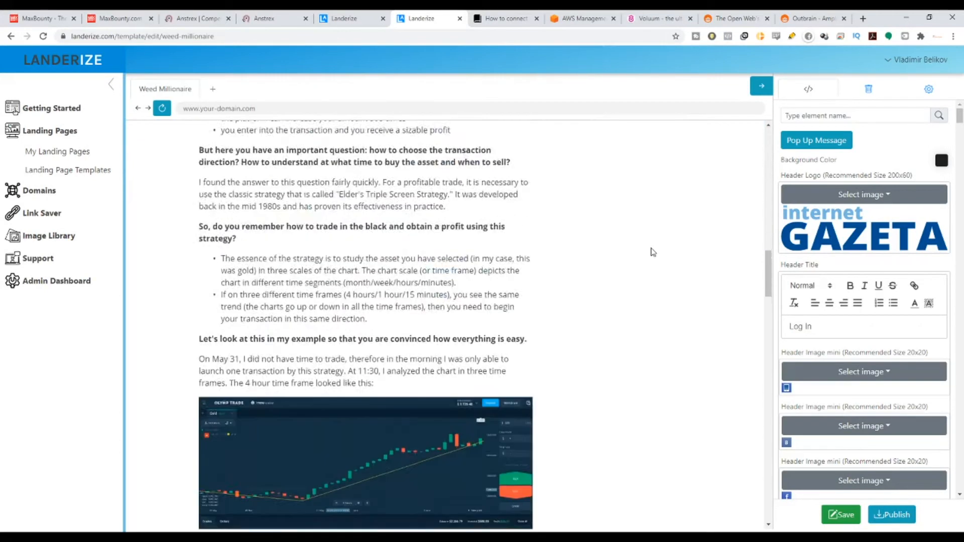
pyautogui.scroll(-20, 652, 248)
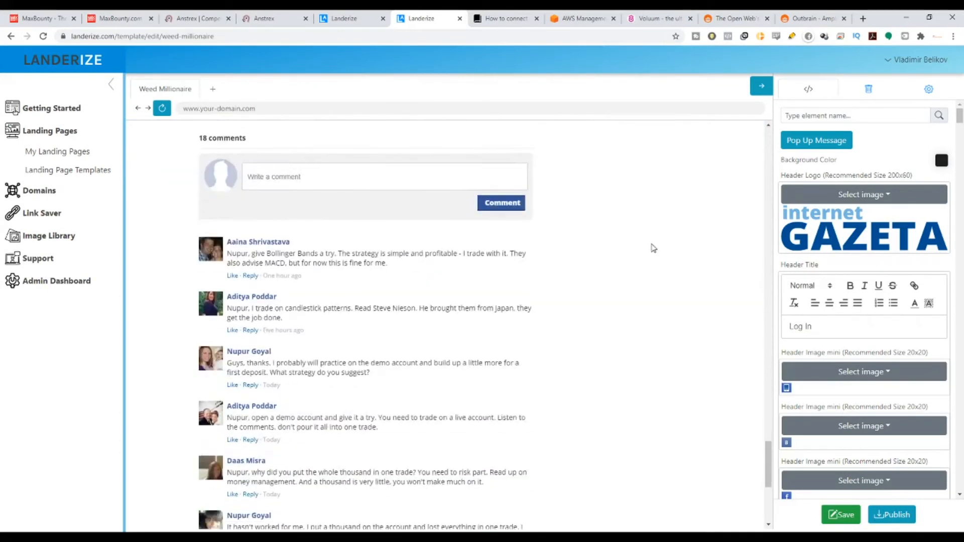
pyautogui.scroll(15, 631, 239)
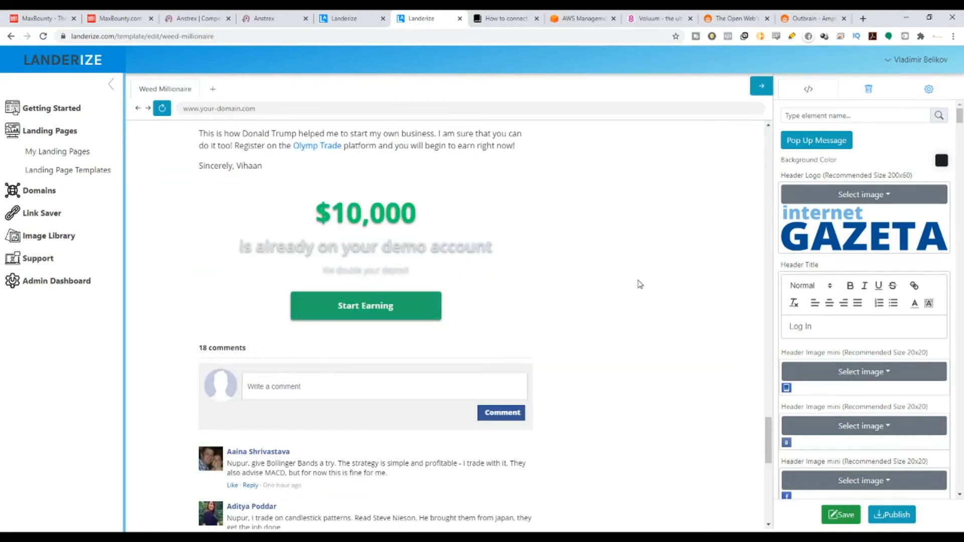
pyautogui.scroll(3, 660, 269)
pyautogui.scroll(-3, 660, 269)
pyautogui.moveTo(769, 440); pyautogui.dragTo(805, 138)
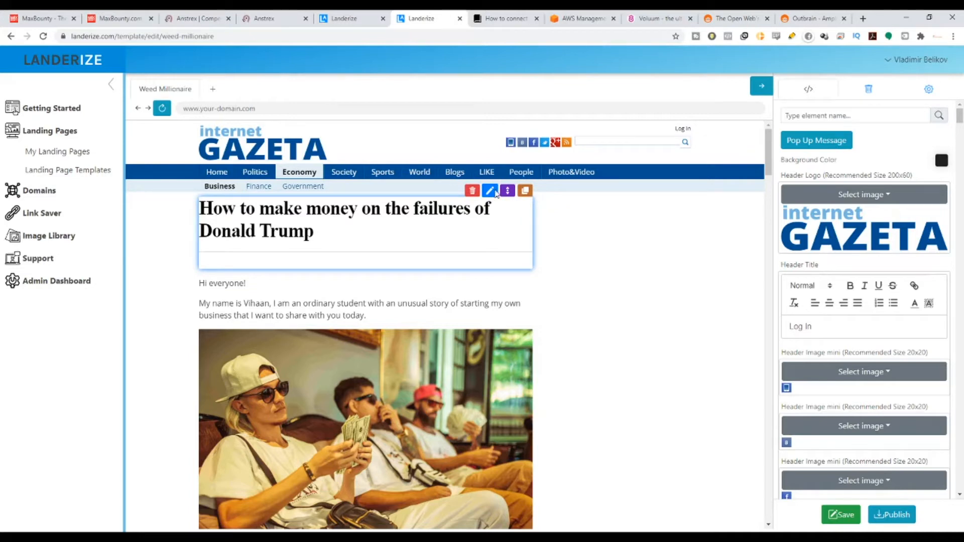
# Duplicate the article headline as an element named Head Text Title2 and try moving the copy above the original.
pyautogui.click(524, 190)
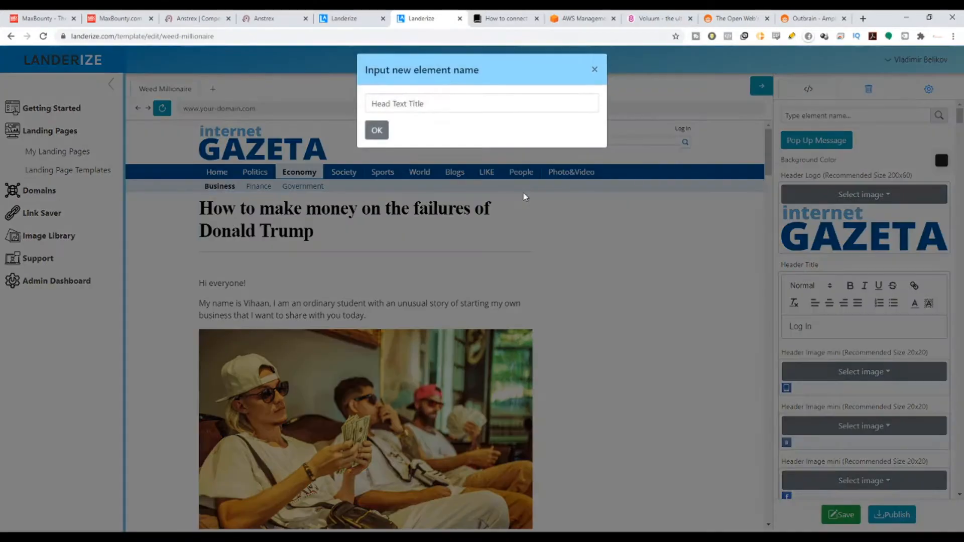
pyautogui.click(467, 109)
pyautogui.write('2')
pyautogui.click(377, 136)
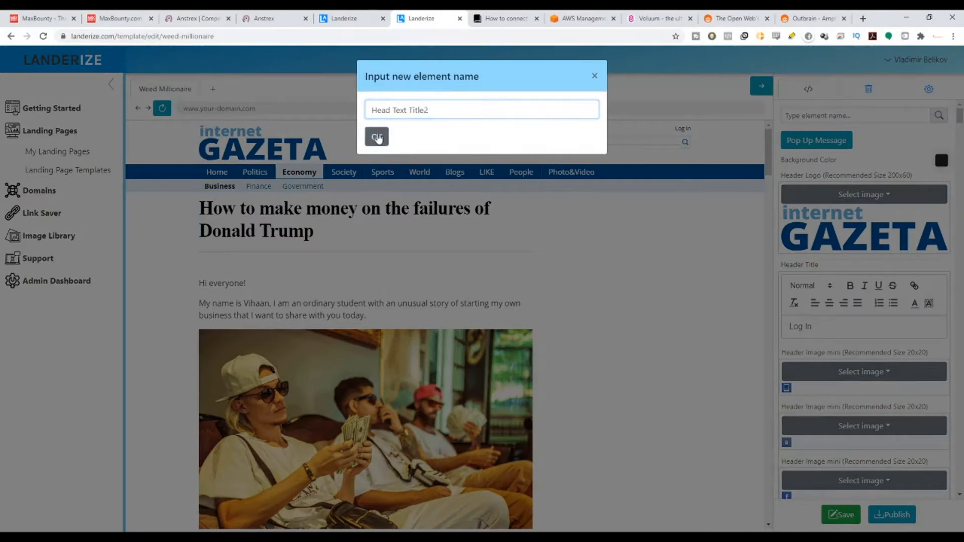
pyautogui.moveTo(508, 263); pyautogui.dragTo(516, 189)
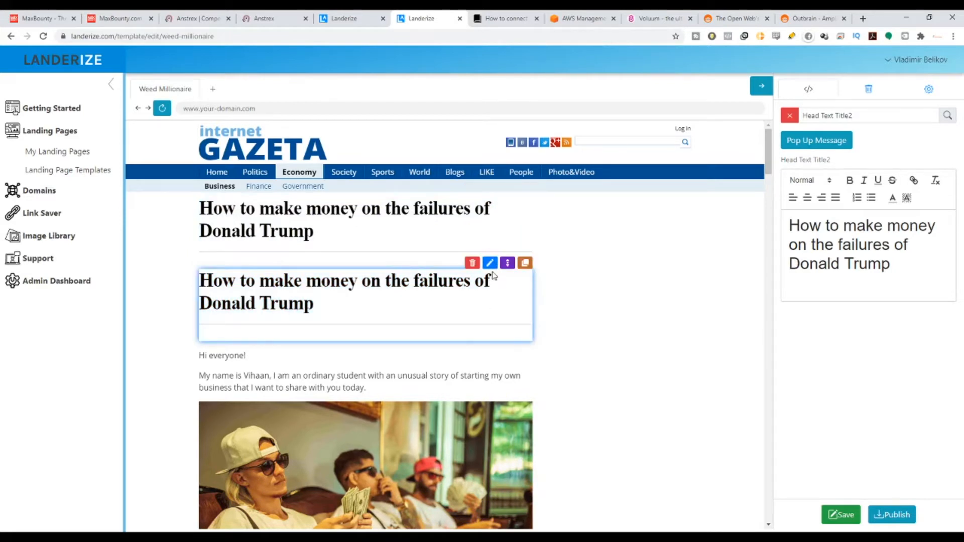
# Rewrite the duplicated headline as the bold, italic filler text Hasdsadsadasdassad, and delete that duplicate.
pyautogui.moveTo(887, 263); pyautogui.dragTo(826, 245)
pyautogui.write('asd')
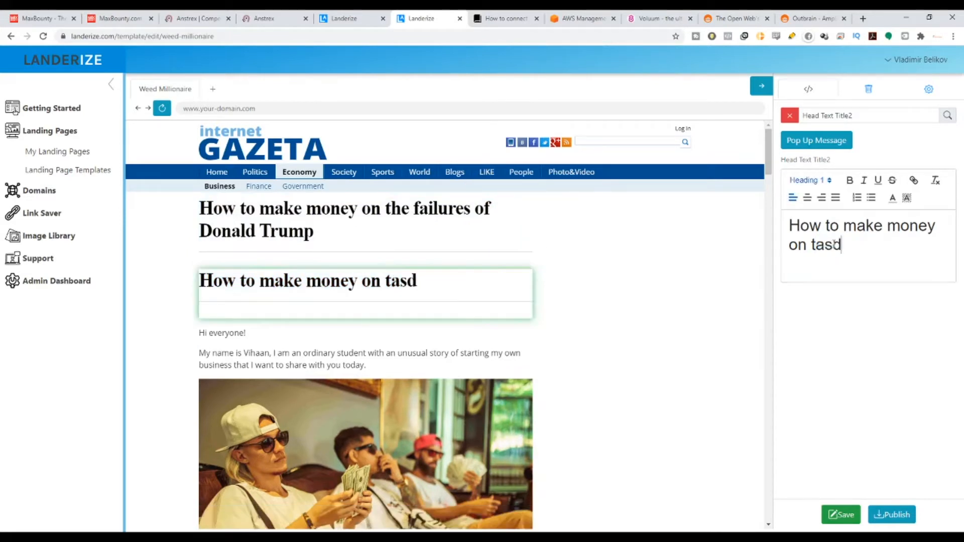
pyautogui.write('sadsa')
pyautogui.moveTo(886, 244); pyautogui.dragTo(801, 226)
pyautogui.write('dassadasdsadsadas')
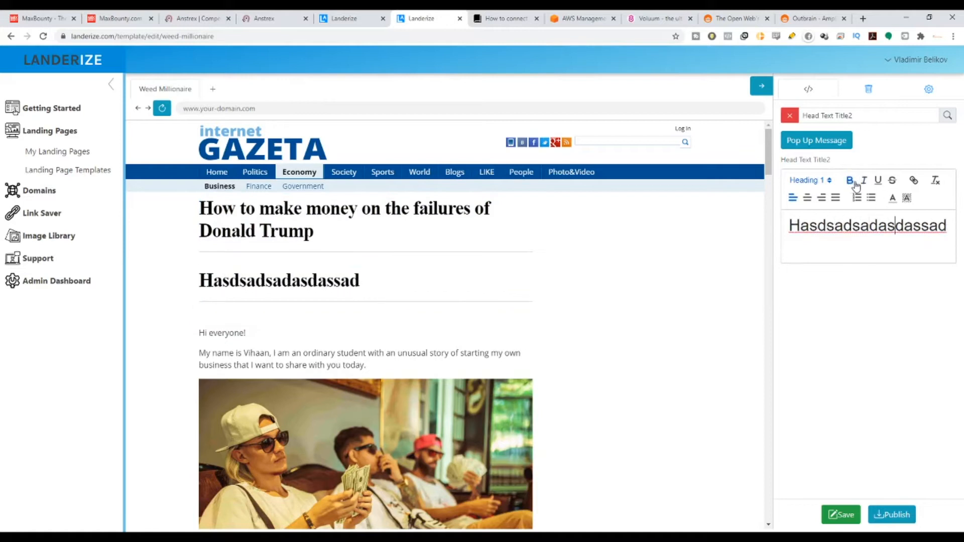
pyautogui.hotkey('ctrl', 'a')
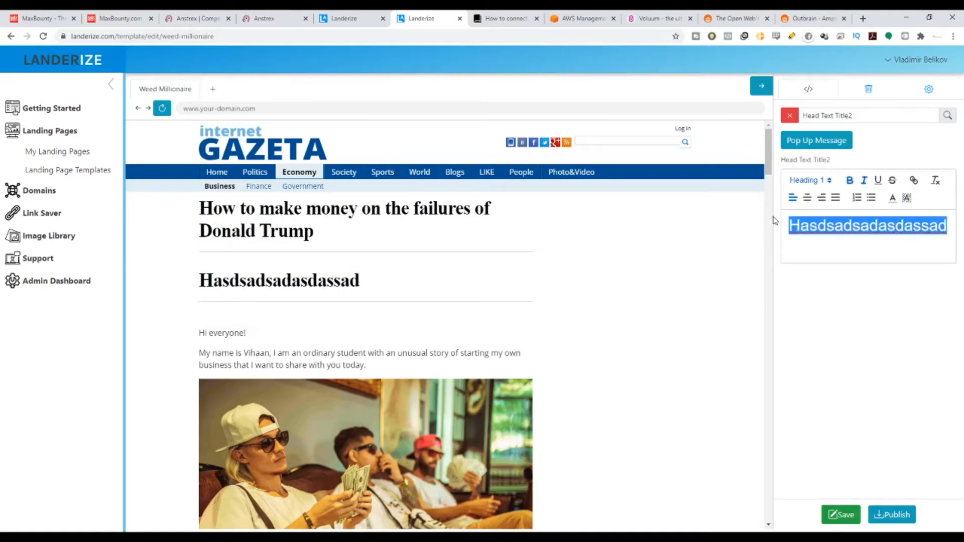
pyautogui.click(863, 182)
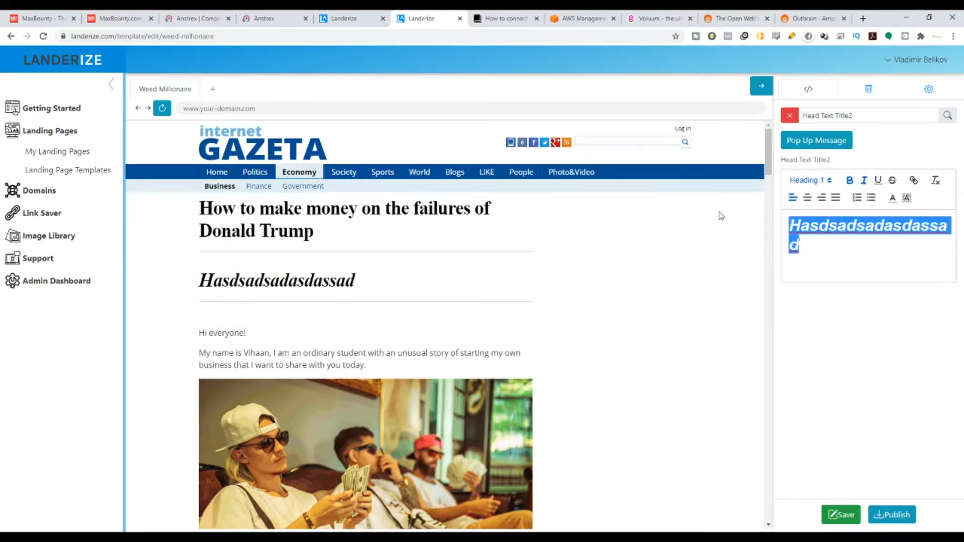
pyautogui.moveTo(472, 279)
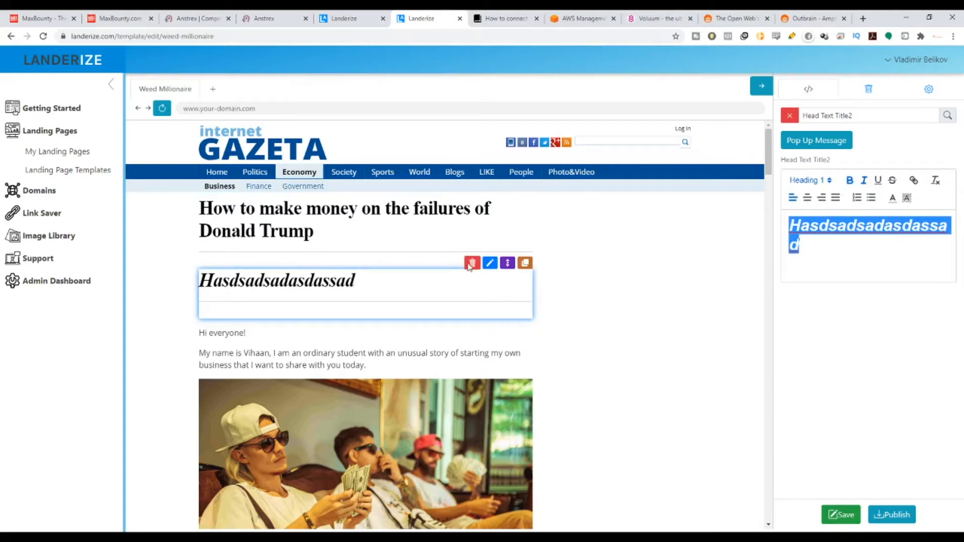
pyautogui.click(471, 263)
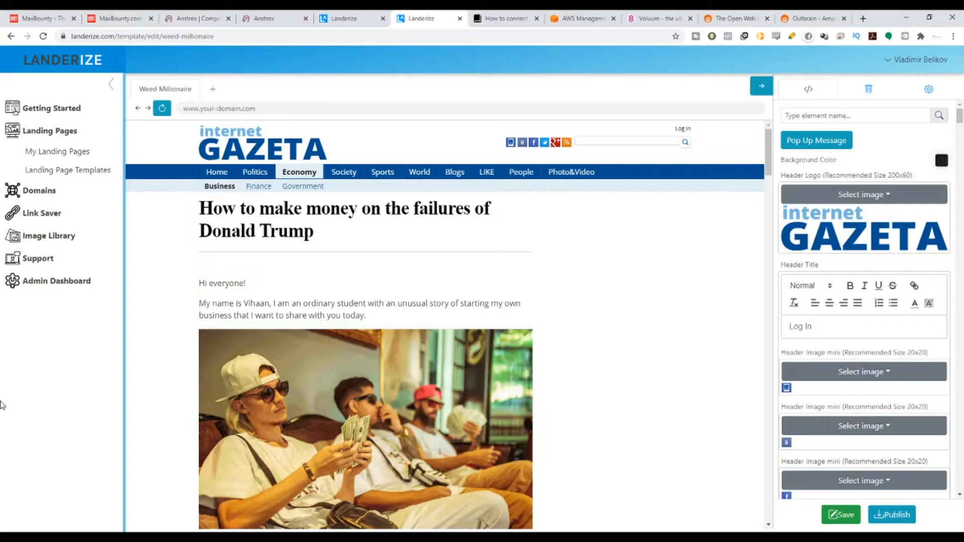
# Look over the article and open the page settings containing the Destination URL.
pyautogui.scroll(-15, 366, 382)
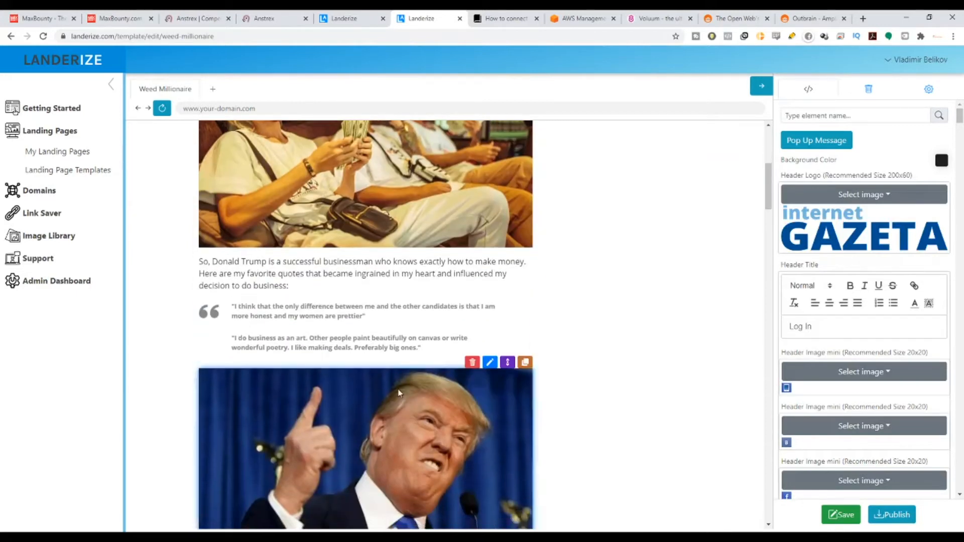
pyautogui.scroll(-3, 798, 243)
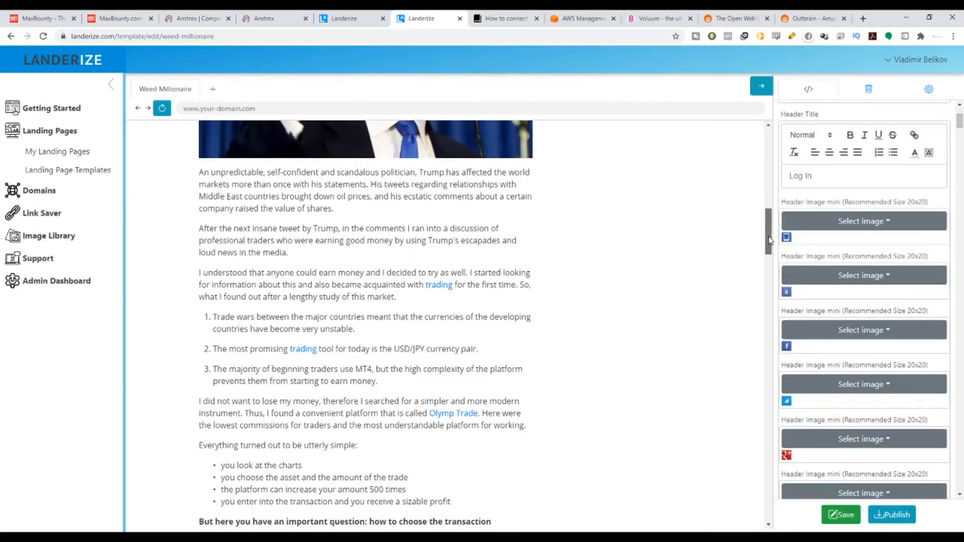
pyautogui.moveTo(769, 241); pyautogui.dragTo(762, 129)
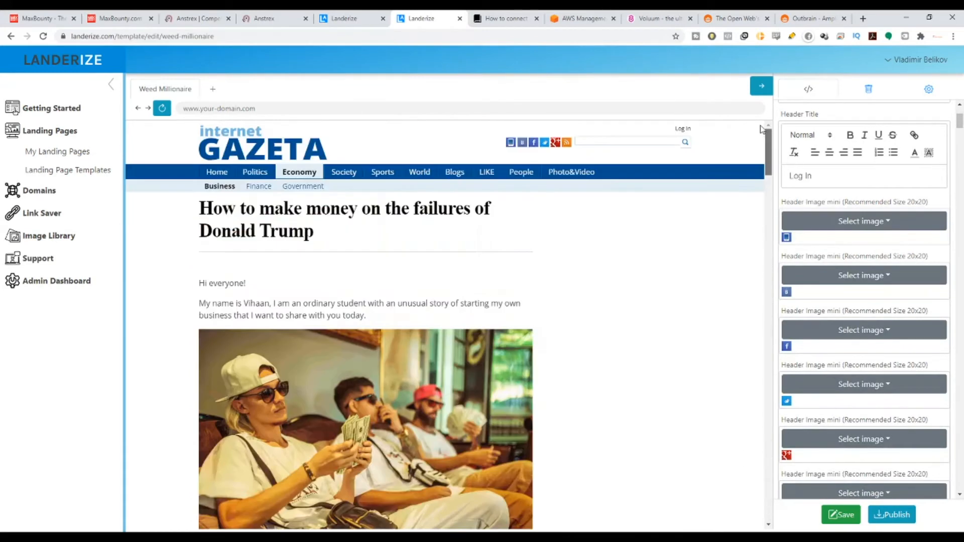
pyautogui.click(939, 94)
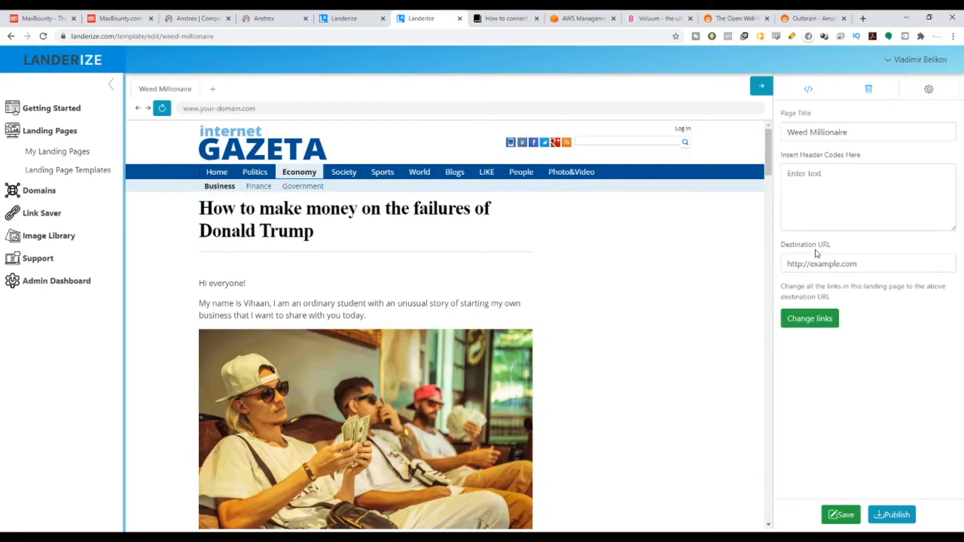
pyautogui.moveTo(783, 247); pyautogui.dragTo(835, 247)
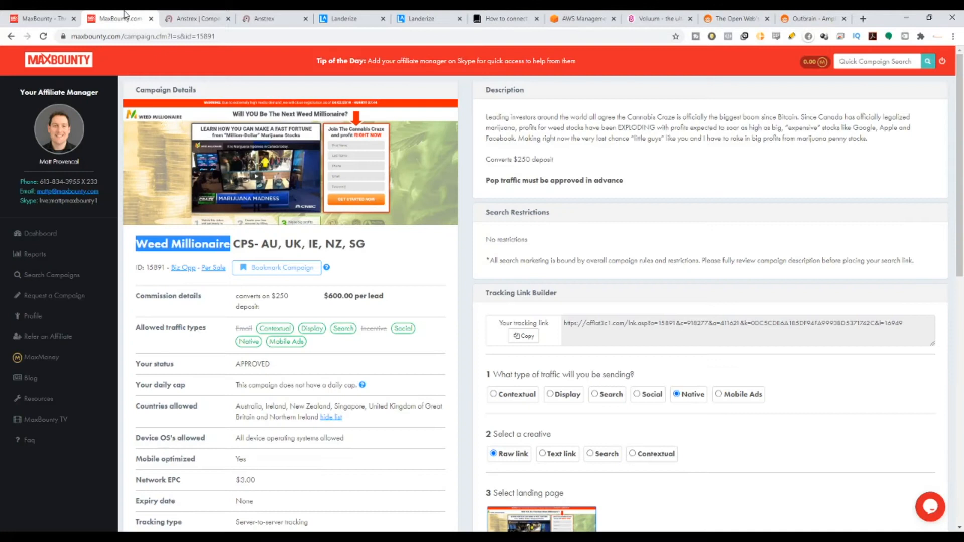
# Copy the Weed Millionaire tracking link in MaxBounty and return to the Landerize page editor.
pyautogui.click(141, 15)
pyautogui.click(523, 336)
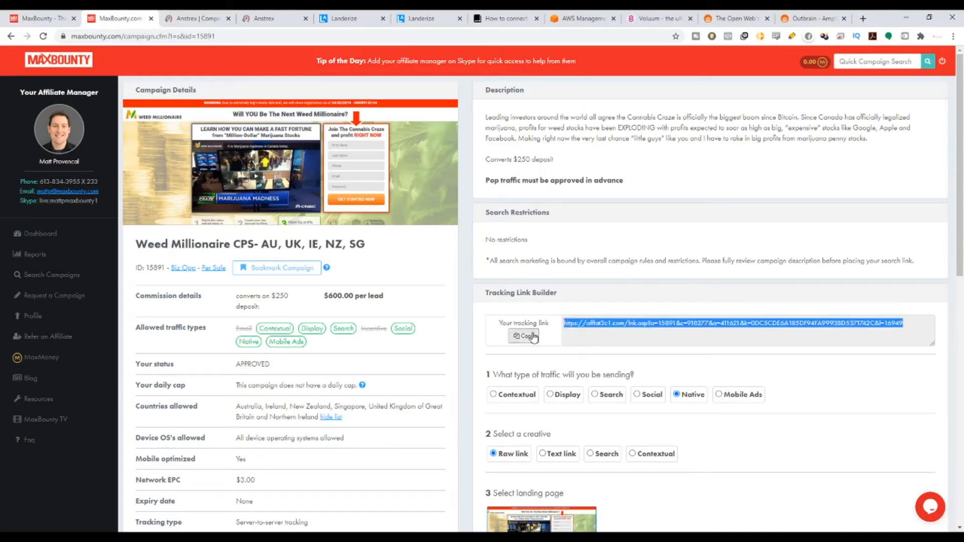
pyautogui.click(421, 18)
# Set the Destination URL to the copied MaxBounty tracking link and apply it to all links on the landing page.
pyautogui.moveTo(887, 265); pyautogui.dragTo(621, 270)
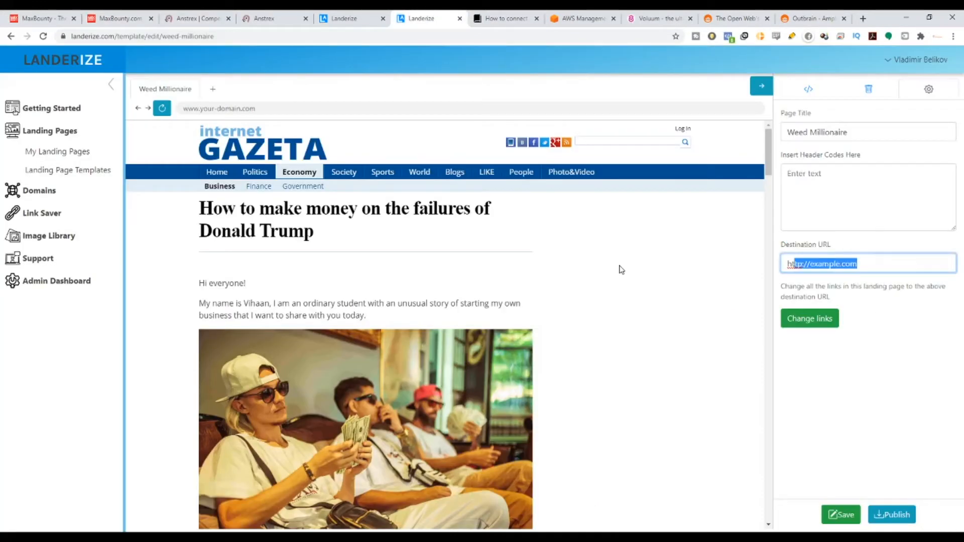
pyautogui.press('BackSpace')
pyautogui.press('BackSpace')
pyautogui.press('BackSpace')
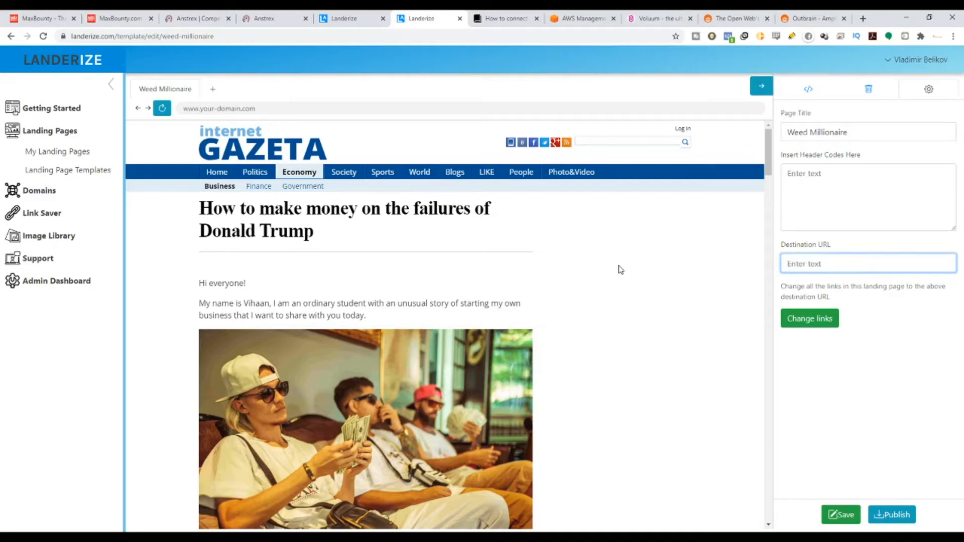
pyautogui.hotkey('ctrl', 'v')
pyautogui.click(869, 346)
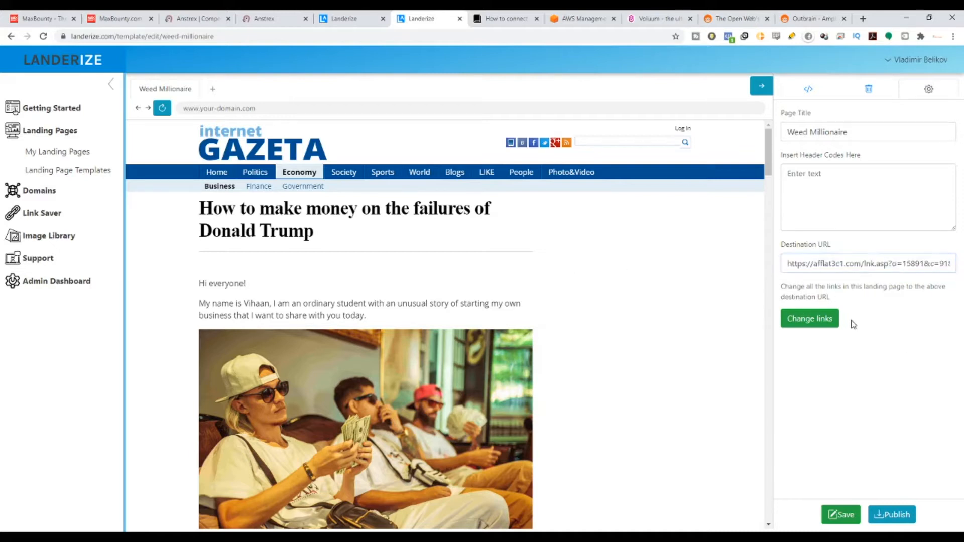
pyautogui.click(824, 321)
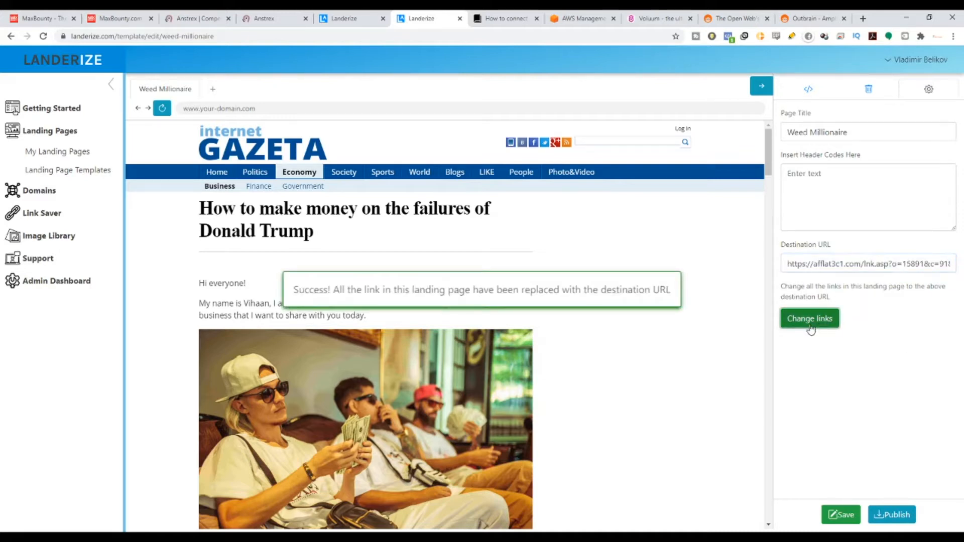
# Check the article's links and call to action along with the Destination URL, and save the landing page.
pyautogui.scroll(-15, 563, 437)
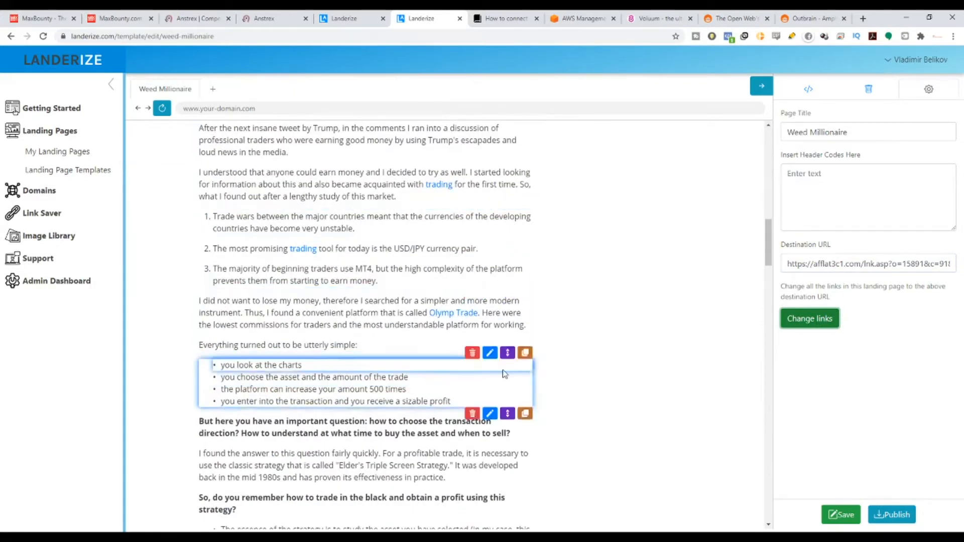
pyautogui.scroll(-5, 415, 444)
pyautogui.scroll(-20, 456, 445)
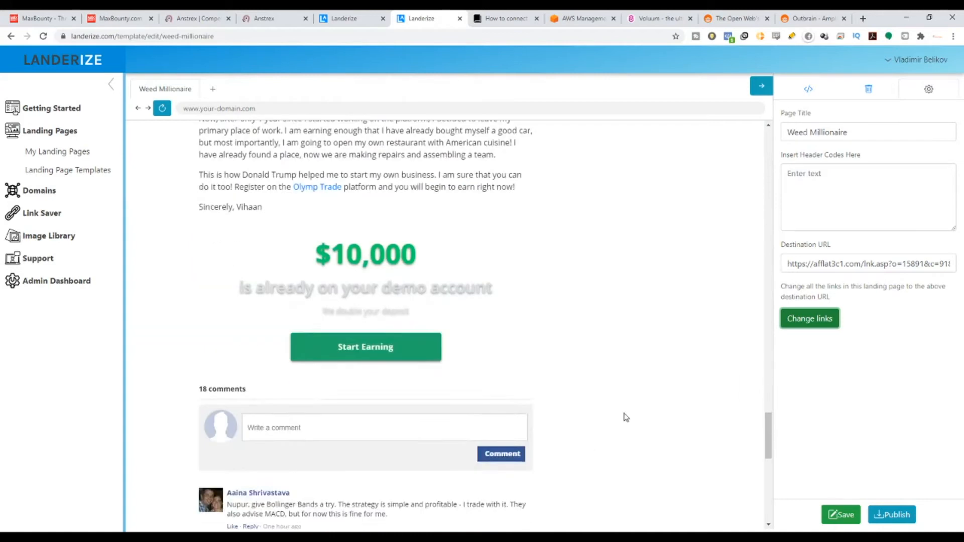
pyautogui.scroll(3, 624, 416)
pyautogui.moveTo(784, 263); pyautogui.dragTo(878, 372)
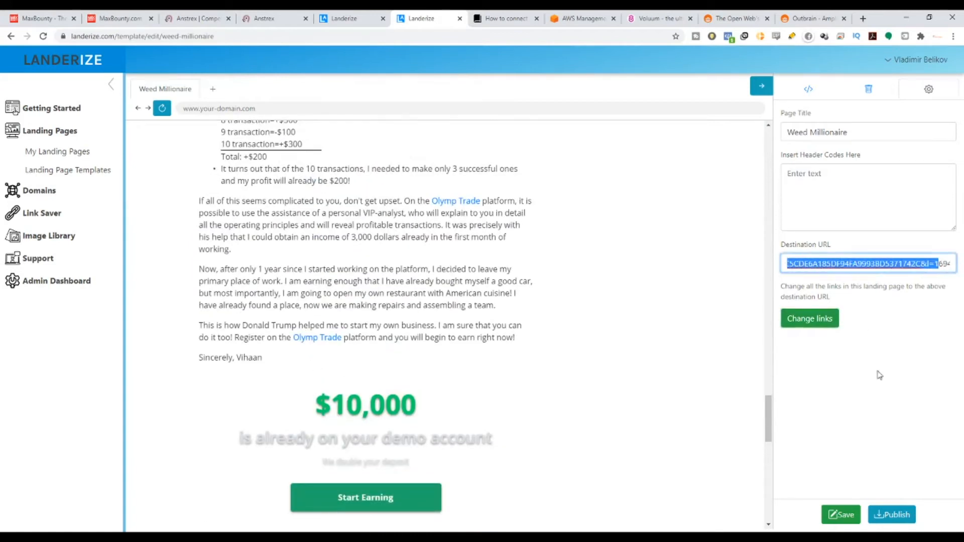
pyautogui.click(851, 519)
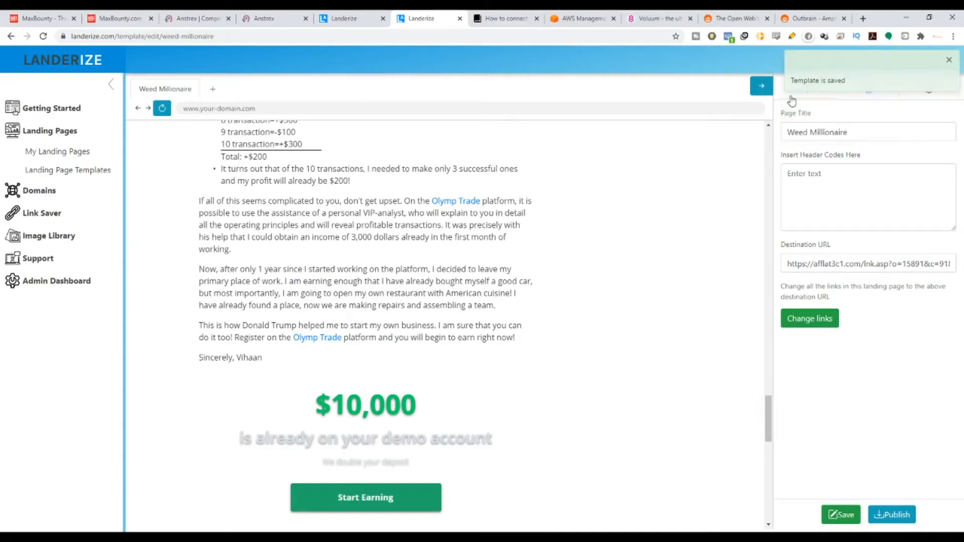
# Look through the article from its headline to the paragraph about the trading platform for wording to adapt to the offer.
pyautogui.click(483, 280)
pyautogui.scroll(8, 483, 280)
pyautogui.scroll(20, 462, 366)
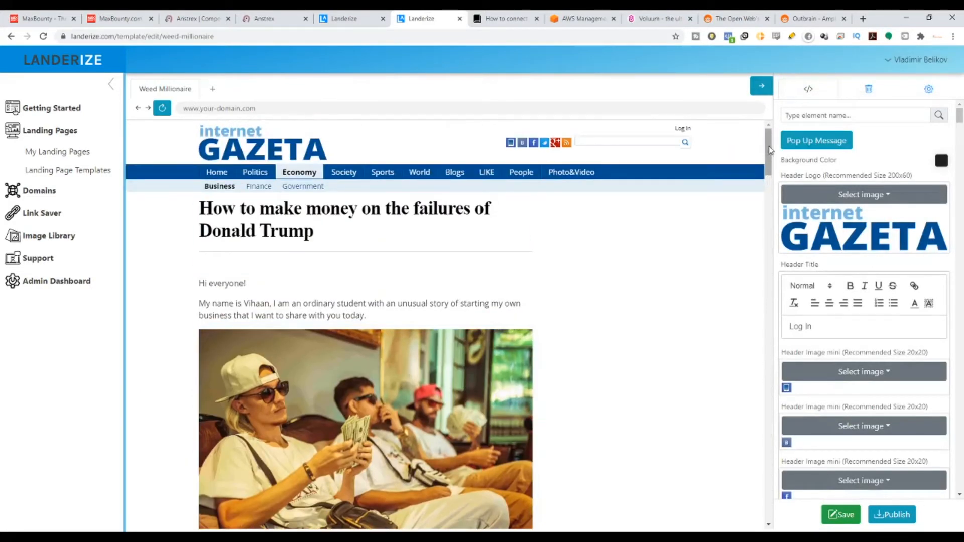
pyautogui.scroll(-10, 761, 200)
pyautogui.moveTo(761, 198); pyautogui.dragTo(761, 146)
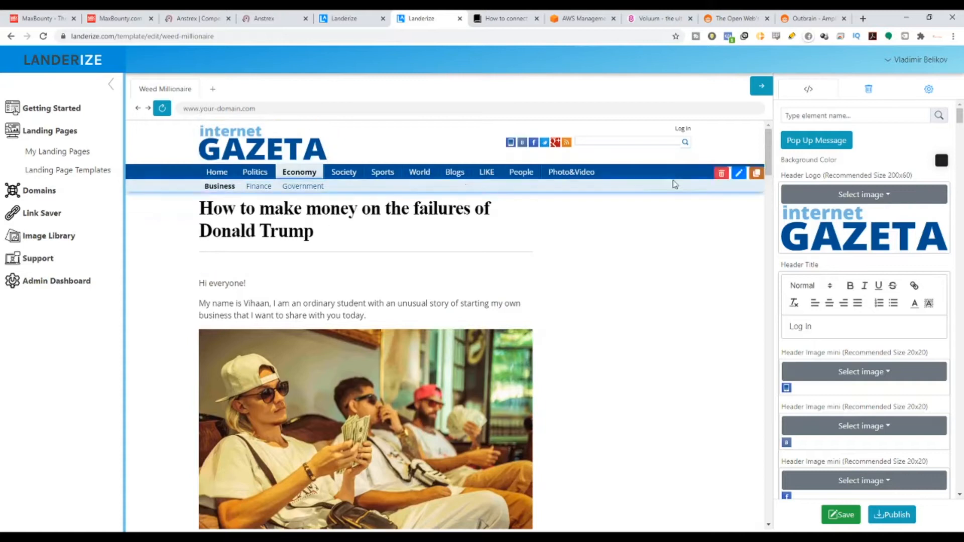
pyautogui.moveTo(769, 157); pyautogui.dragTo(739, 237)
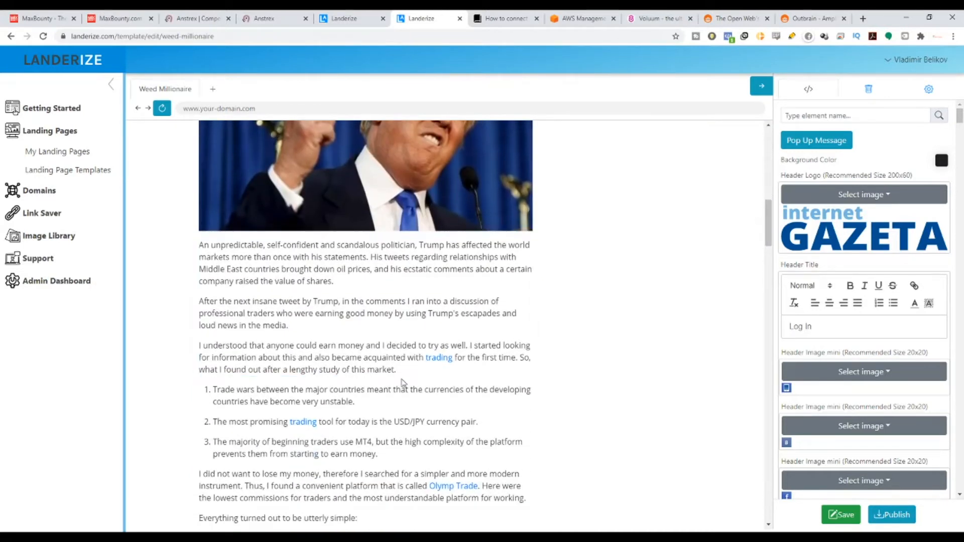
pyautogui.scroll(-3, 316, 373)
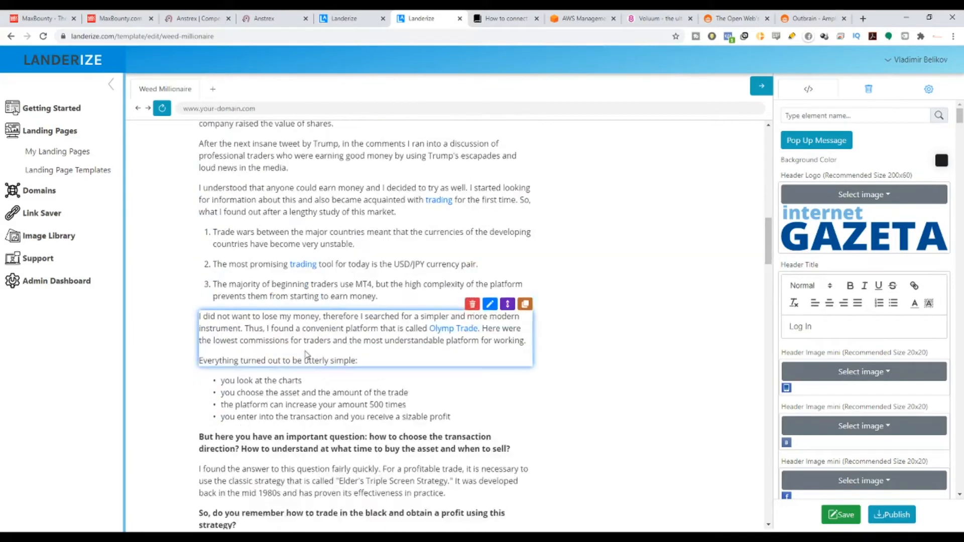
# Replace the linked name Olymp Trade with Weed Millionaire in the paragraph that begins "I did not want to lose my money".
pyautogui.click(490, 210)
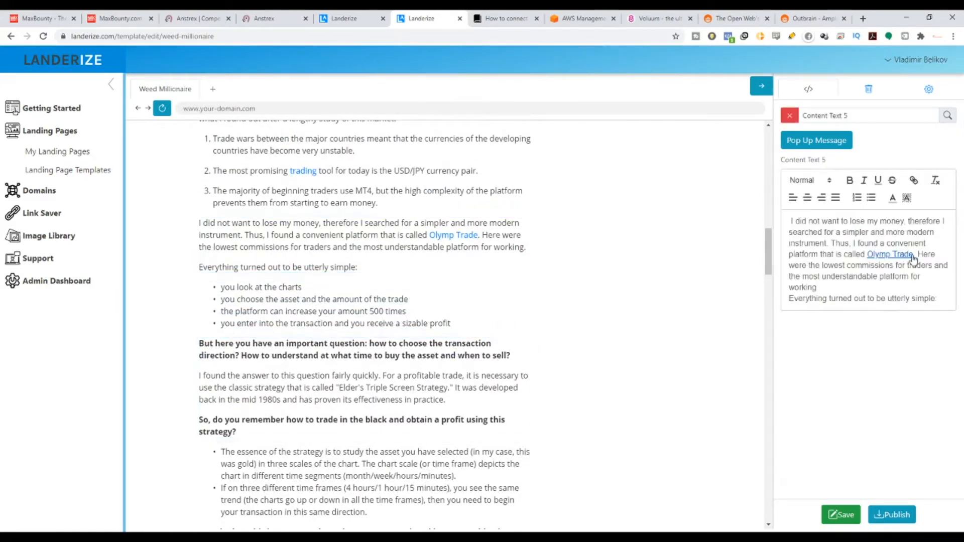
pyautogui.moveTo(914, 254); pyautogui.dragTo(868, 260)
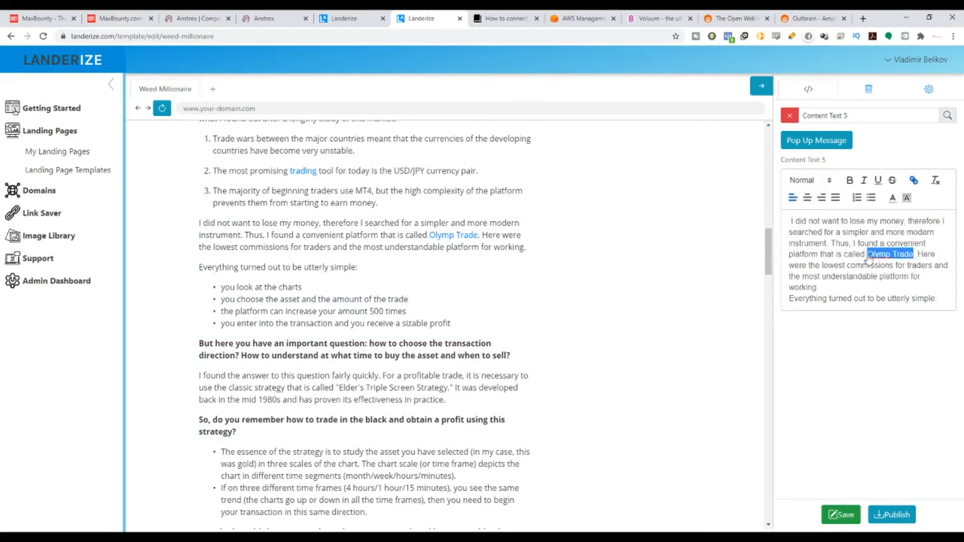
pyautogui.write('Weed')
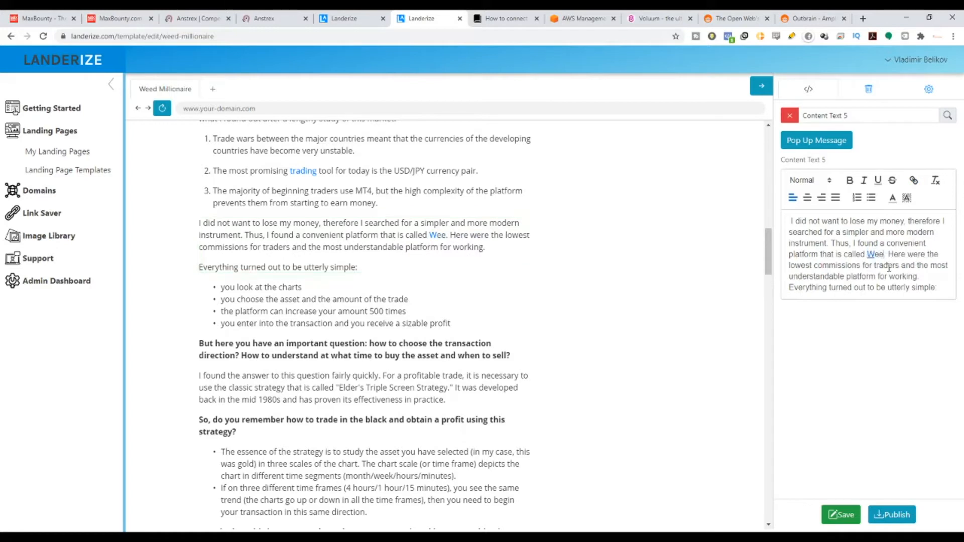
pyautogui.press('BackSpace')
pyautogui.press('BackSpace')
pyautogui.press('BackSpace')
pyautogui.press('BackSpace')
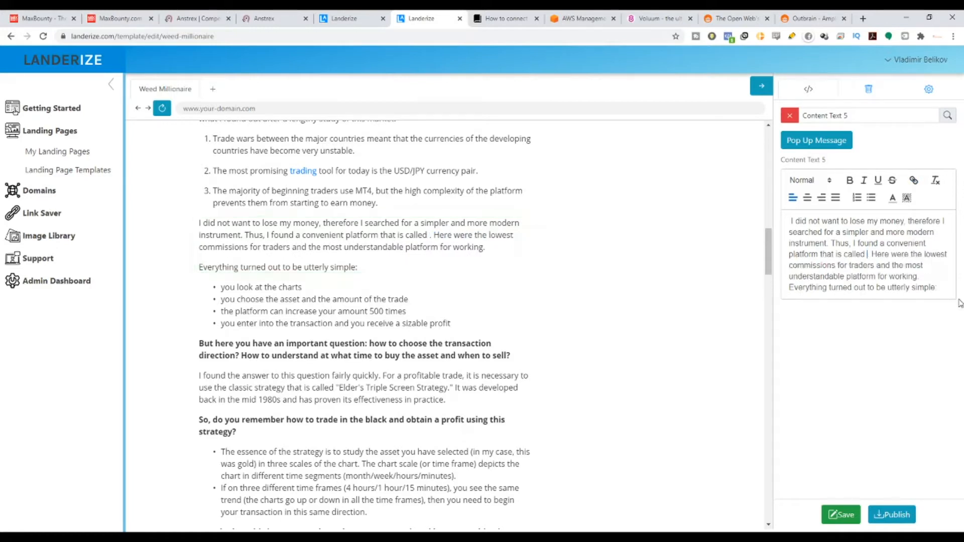
pyautogui.write('Weed M')
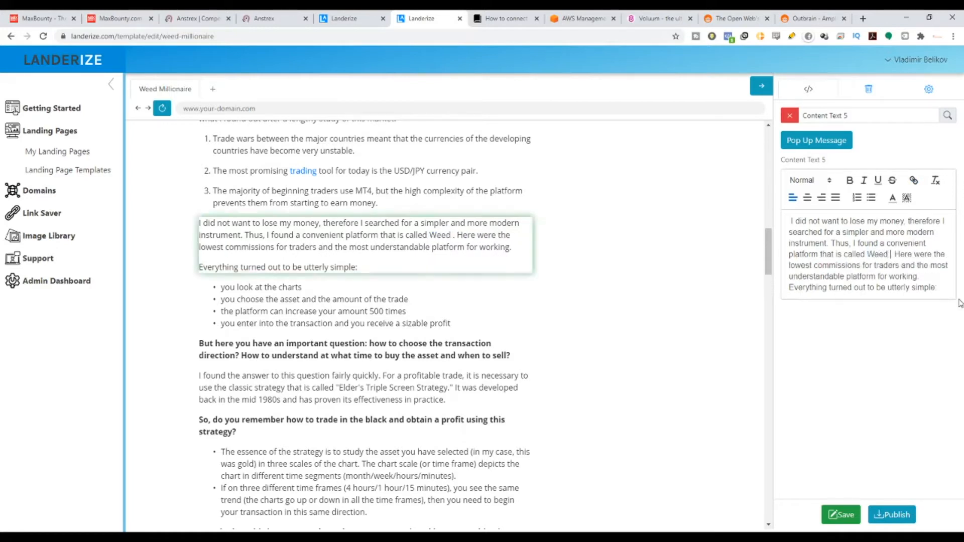
pyautogui.write('illionare')
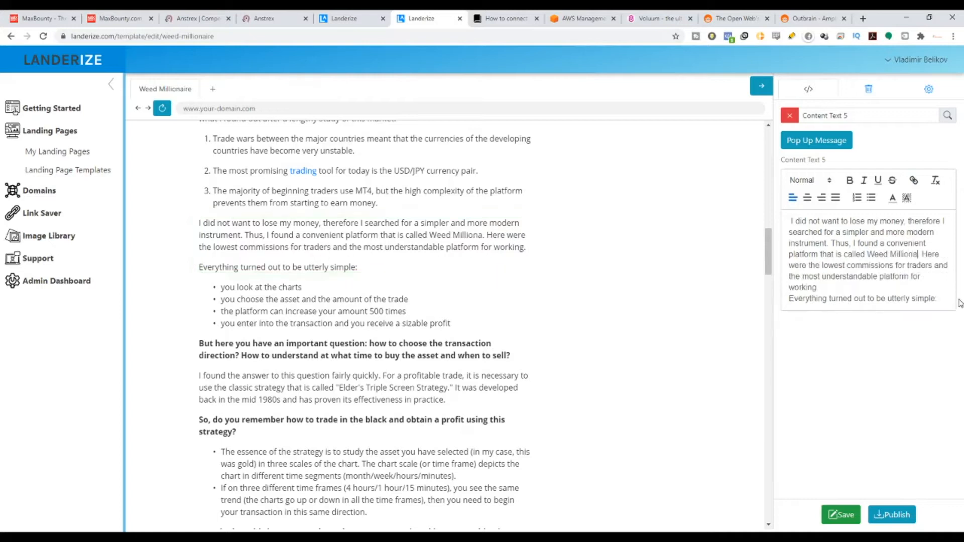
pyautogui.press('Left')
pyautogui.press('Left')
pyautogui.write('i')
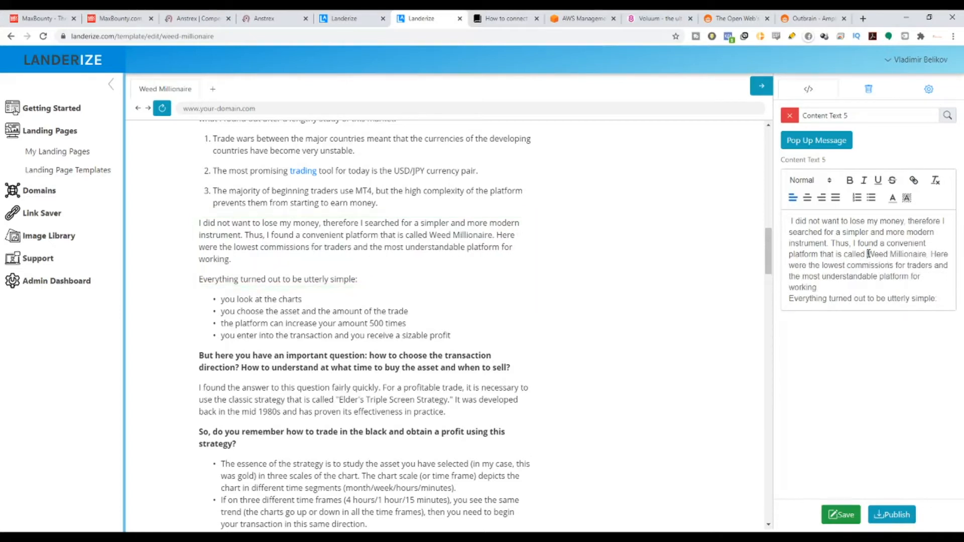
# Link the name Weed Millionaire in the paragraph beginning "I did not want to lose my money" to the copied MaxBounty tracking link.
pyautogui.moveTo(868, 254); pyautogui.dragTo(927, 256)
pyautogui.hotkey('ctrl', 'c')
pyautogui.click(914, 181)
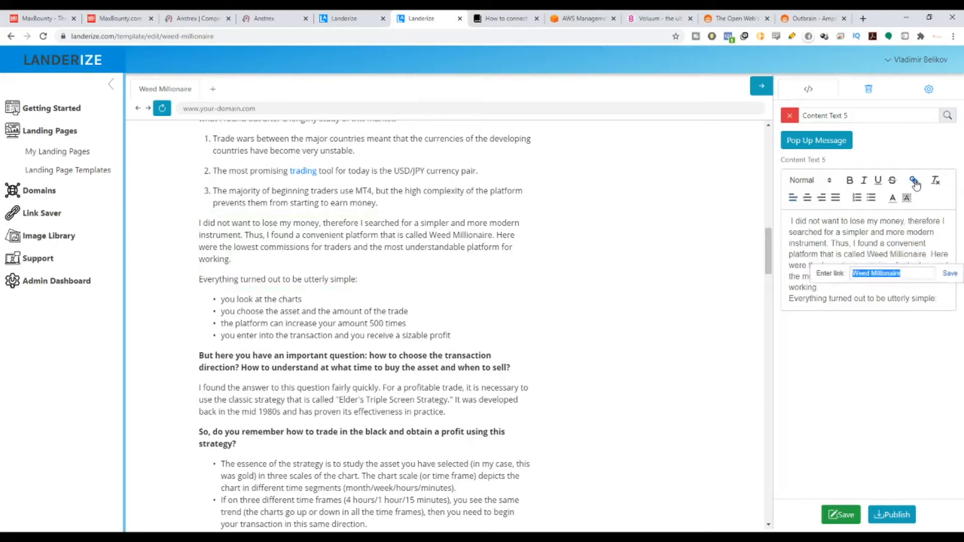
pyautogui.hotkey('ctrl', 'v')
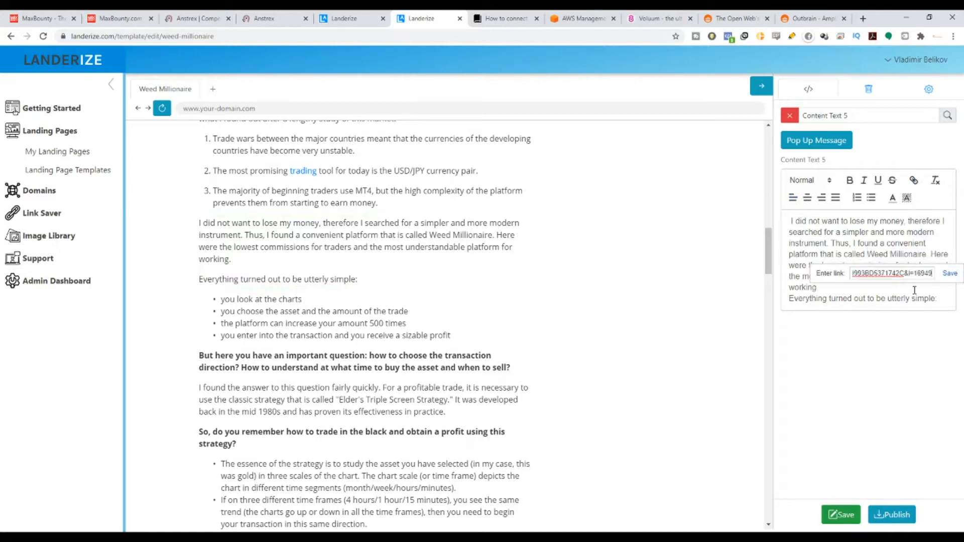
pyautogui.click(949, 273)
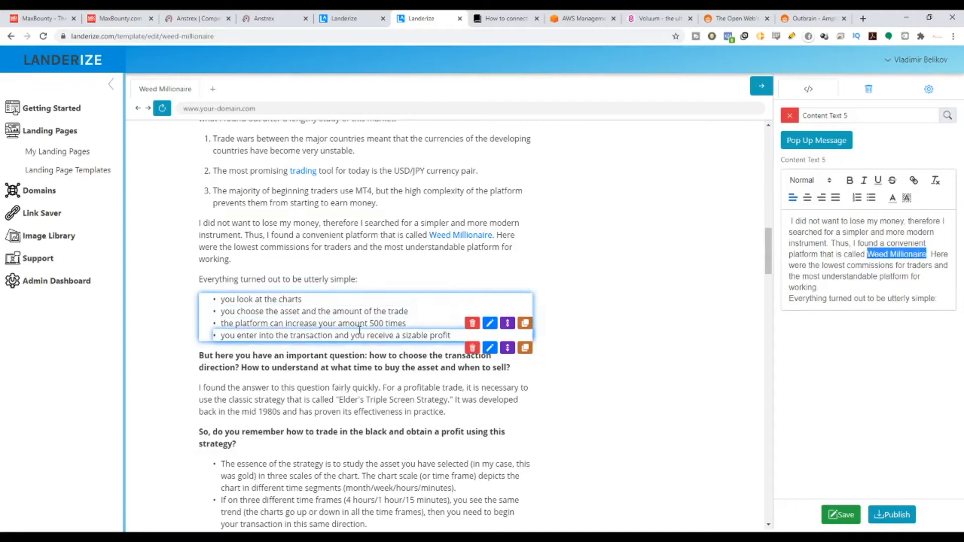
pyautogui.scroll(-10, 359, 330)
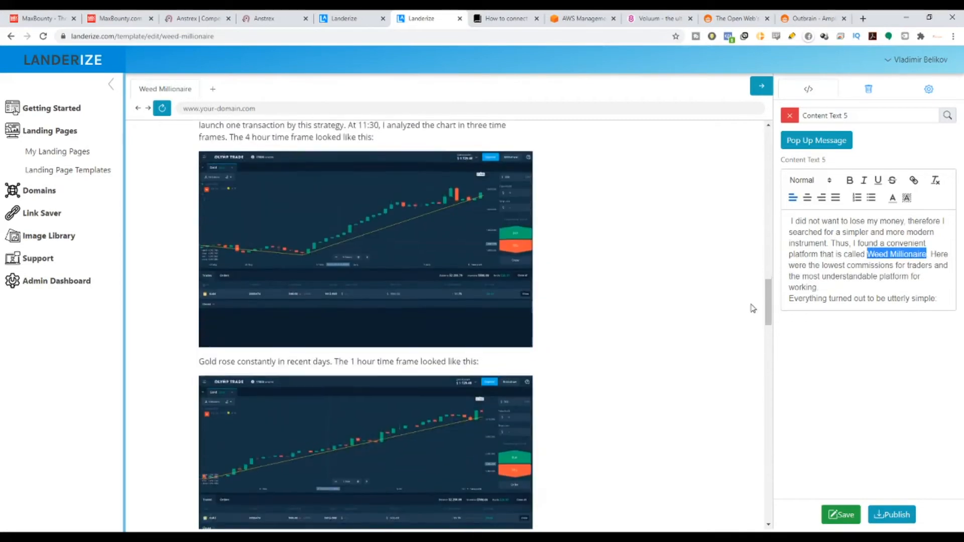
pyautogui.scroll(-18, 530, 280)
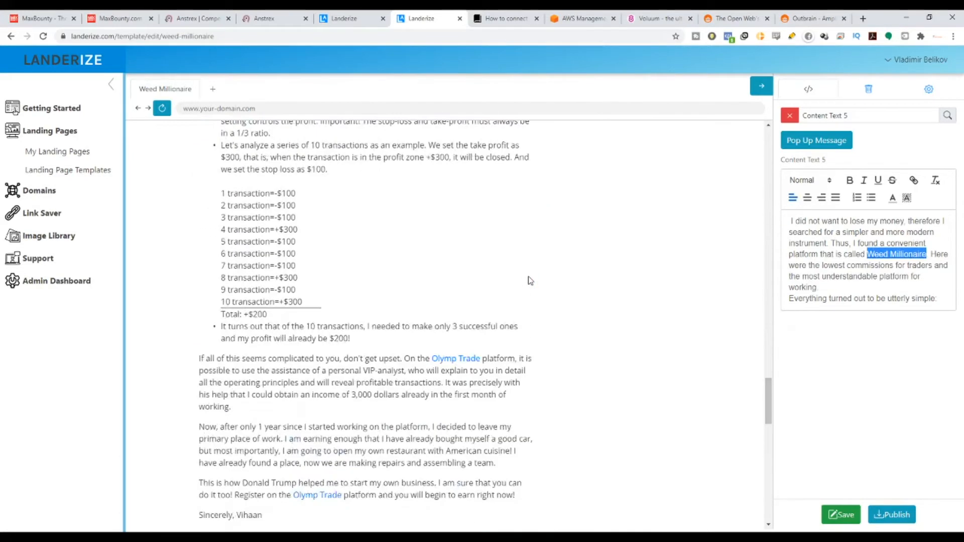
pyautogui.scroll(-2, 530, 281)
pyautogui.scroll(-6, 497, 241)
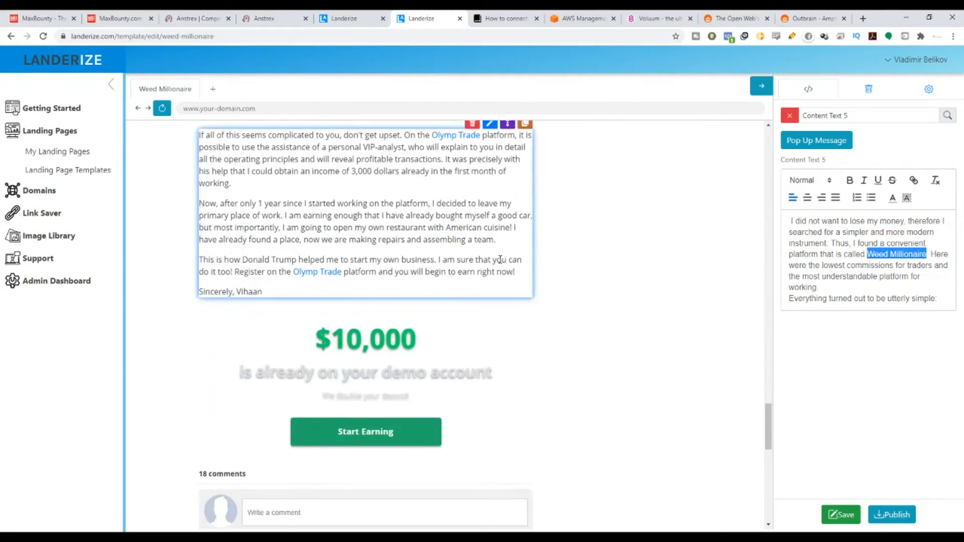
pyautogui.scroll(4, 492, 216)
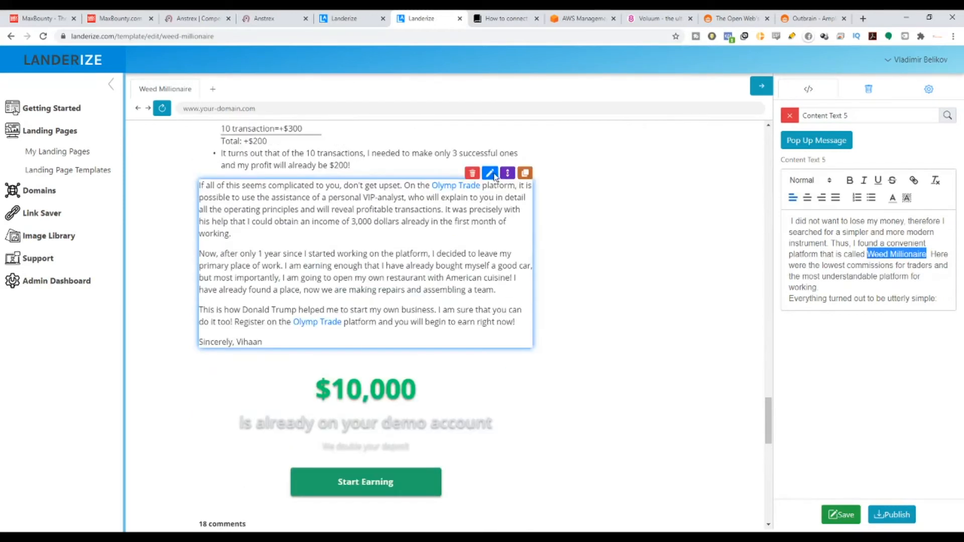
pyautogui.click(490, 172)
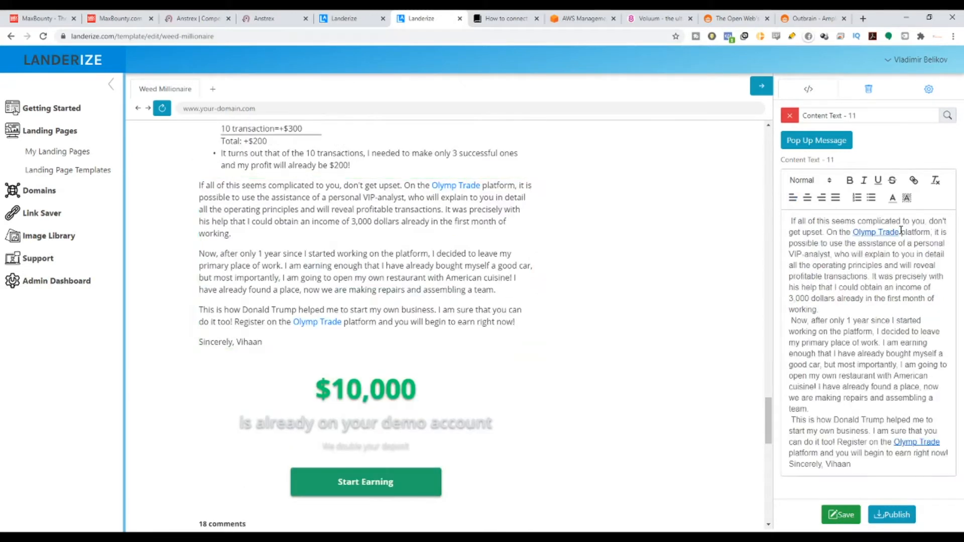
pyautogui.moveTo(899, 231); pyautogui.dragTo(853, 232)
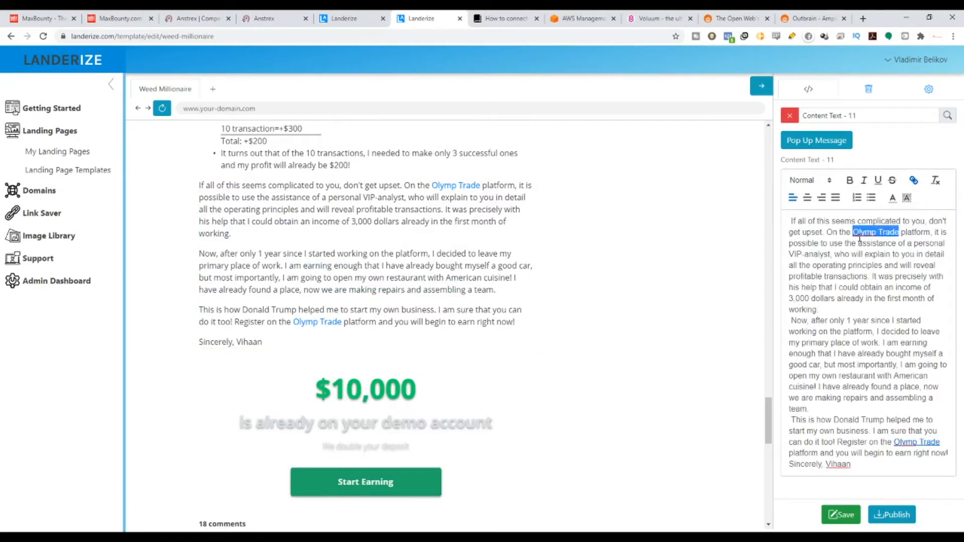
pyautogui.write('https://afflat3c1.com/lnk.asp?o=15891&c=918277&a=411621&k=0DC5CDE6A185DF94FA9993BD5371742C&l=16949')
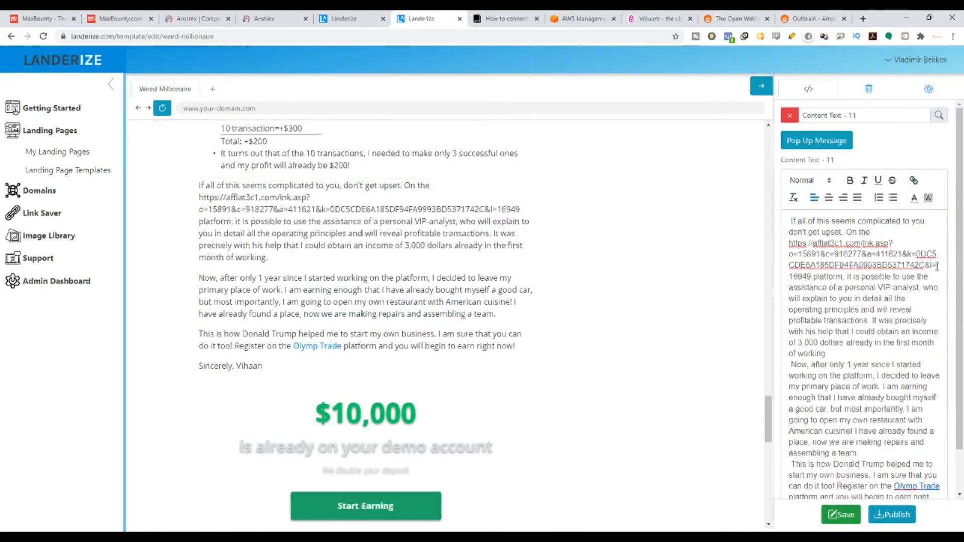
pyautogui.hotkey('ctrl', 'z')
# Copy the linked name Weed Millionaire from the paragraph beginning "I did not want to lose my money".
pyautogui.scroll(20, 549, 241)
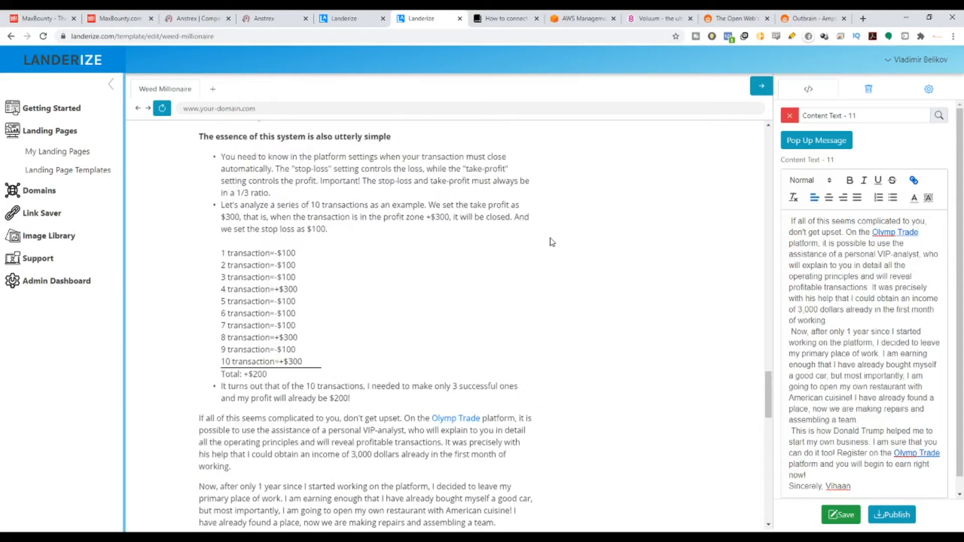
pyautogui.scroll(3, 476, 240)
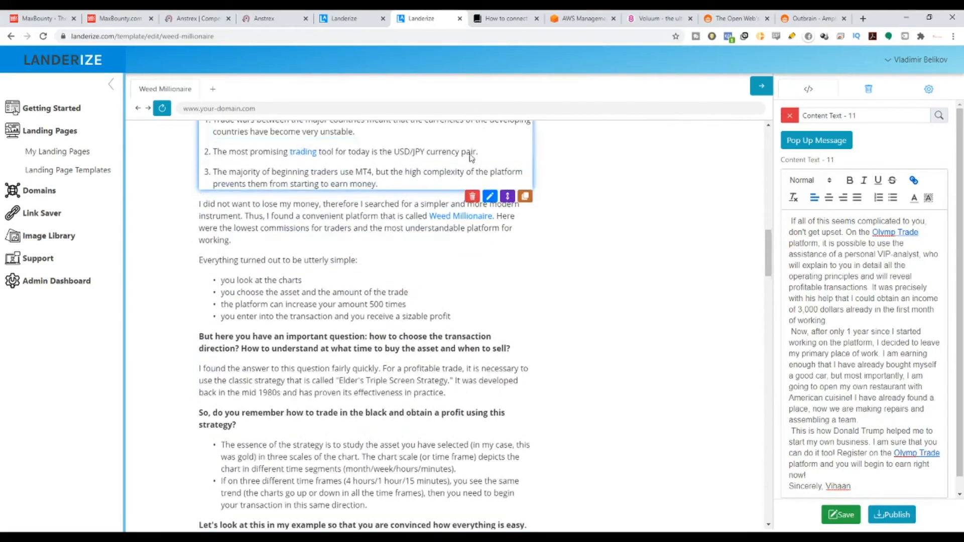
pyautogui.click(486, 239)
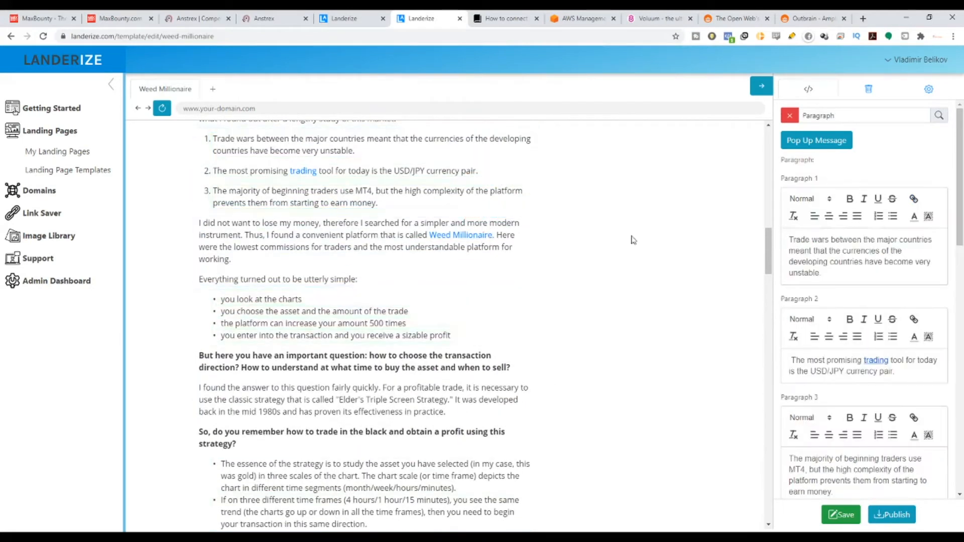
pyautogui.click(489, 213)
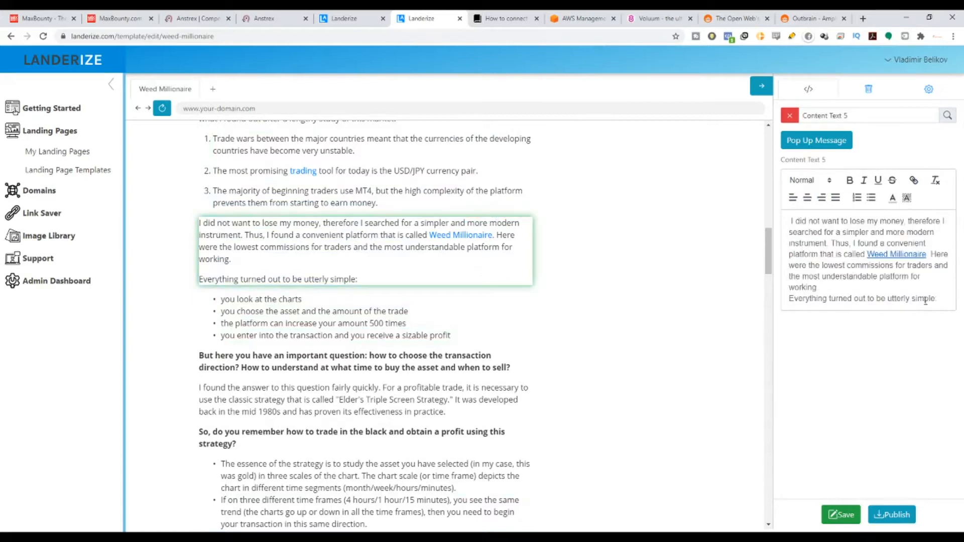
pyautogui.moveTo(926, 258); pyautogui.dragTo(875, 259)
# Replace the linked name Olymp Trade with Weed Millionaire in the paragraph beginning "If all of this seems complicated to you".
pyautogui.scroll(-15, 502, 311)
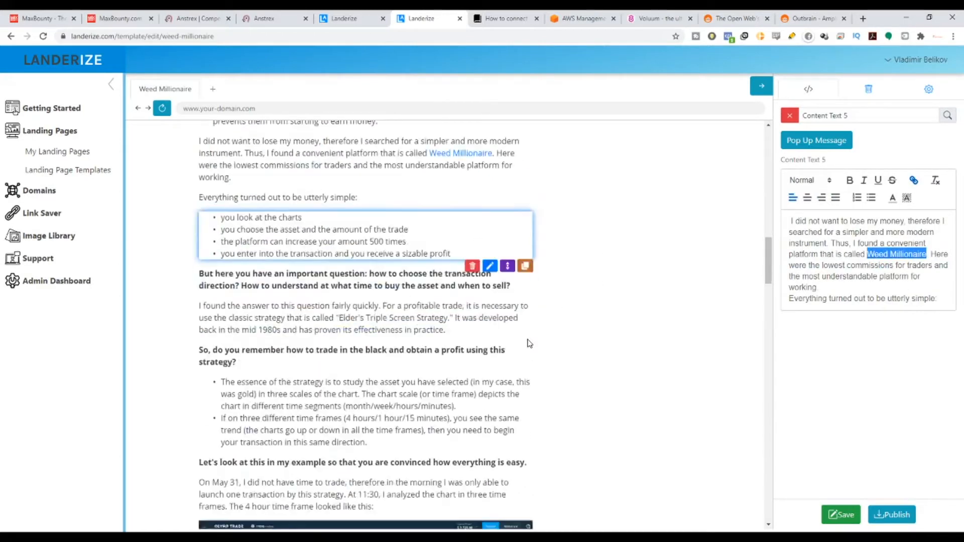
pyautogui.scroll(-7, 481, 324)
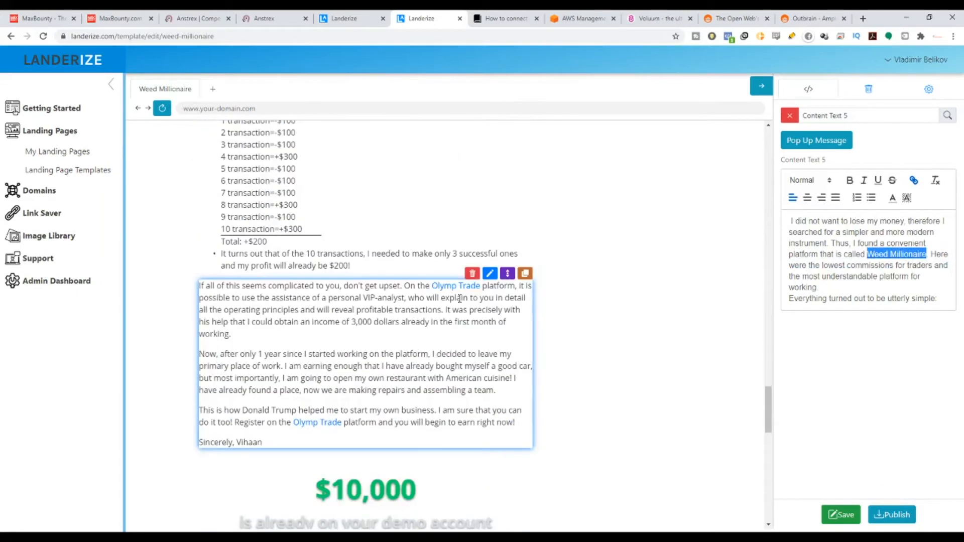
pyautogui.click(491, 279)
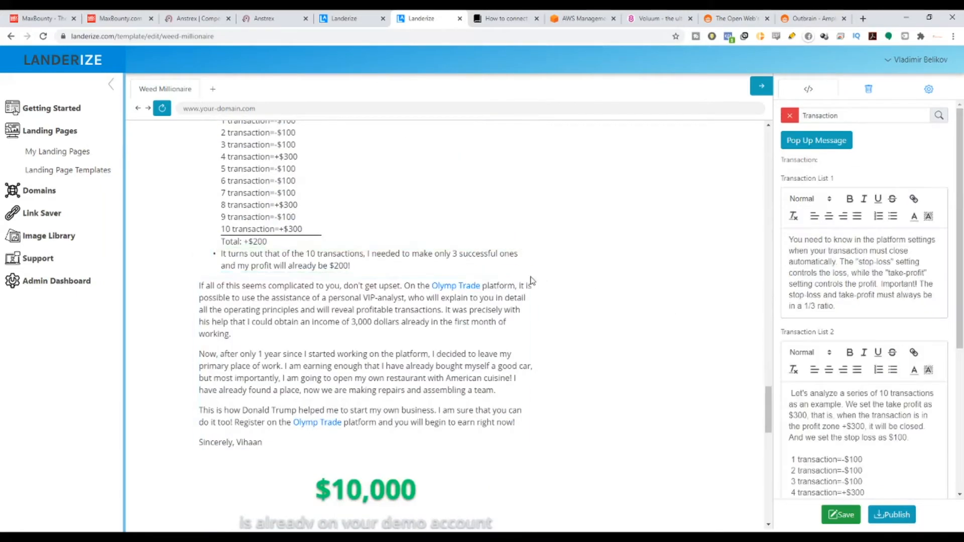
pyautogui.click(490, 273)
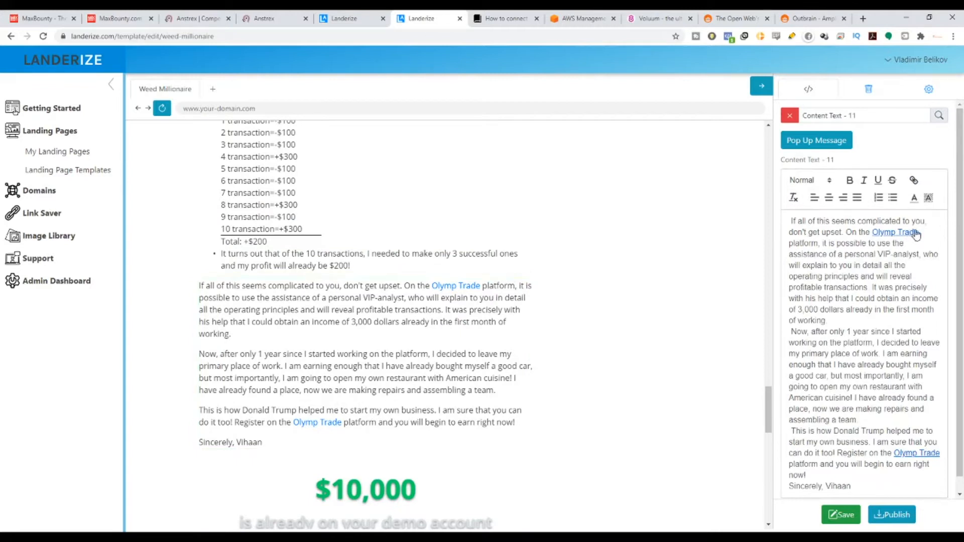
pyautogui.moveTo(919, 231); pyautogui.dragTo(873, 227)
pyautogui.hotkey('ctrl', 'v')
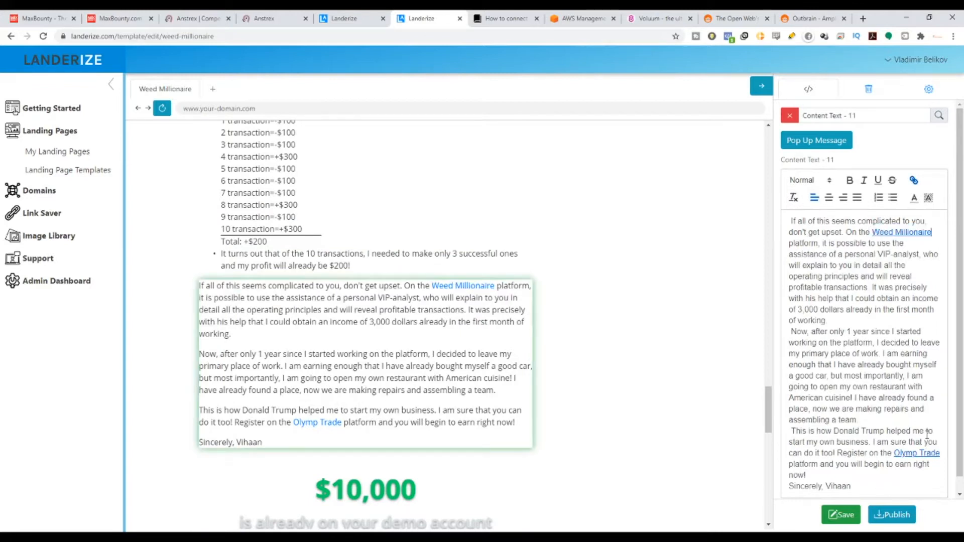
# Replace Olymp Trade with Weed Millionaire in the closing "Register on the" sentence, keeping a space before "platform".
pyautogui.moveTo(940, 452); pyautogui.dragTo(891, 453)
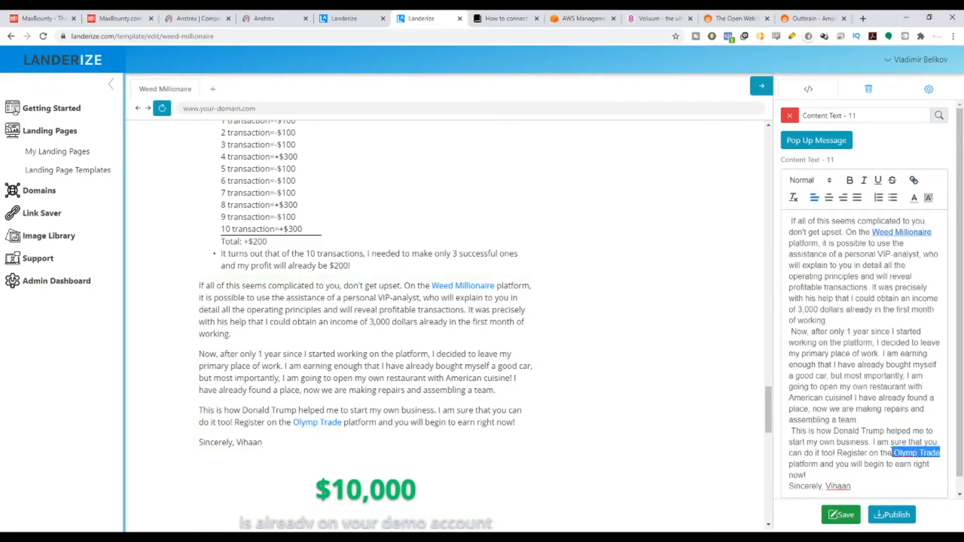
pyautogui.hotkey('ctrl', 'v')
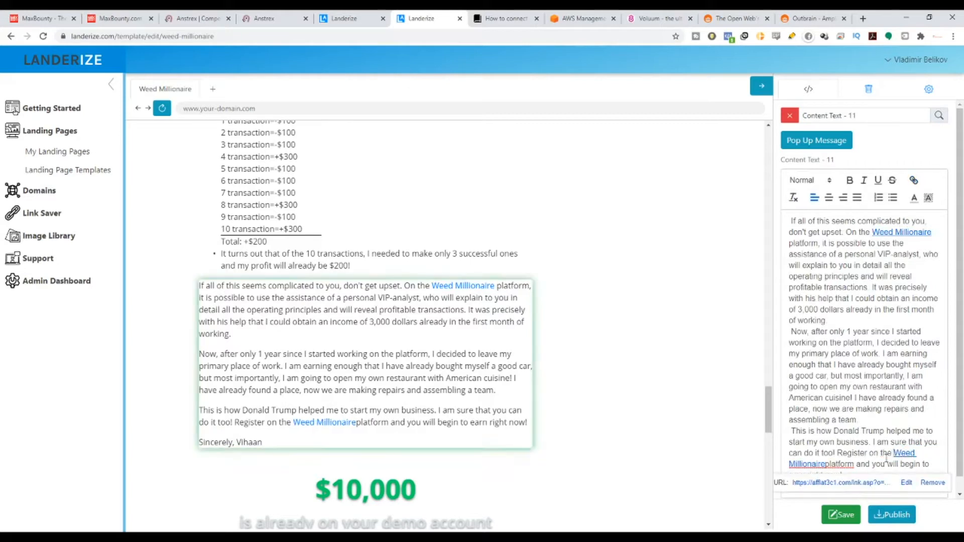
pyautogui.scroll(-2, 444, 378)
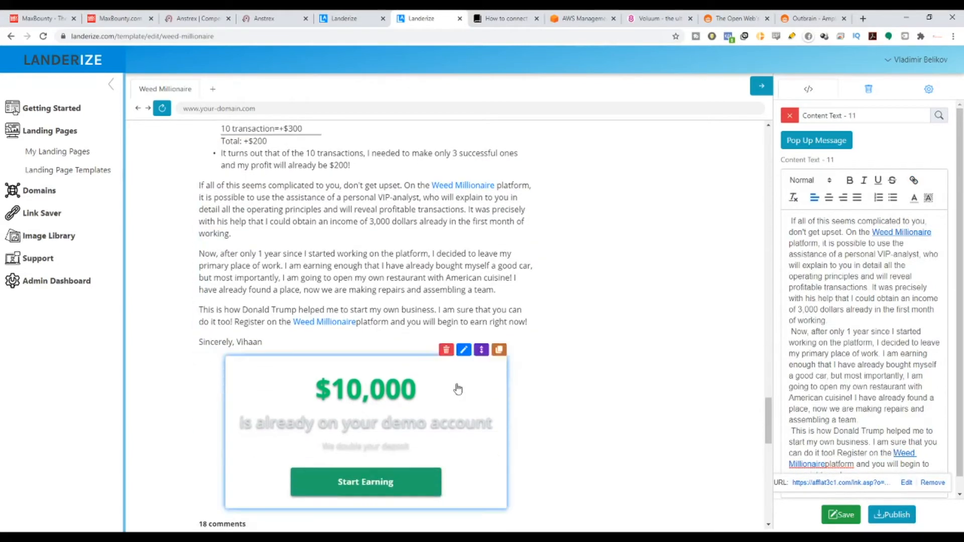
pyautogui.click(826, 465)
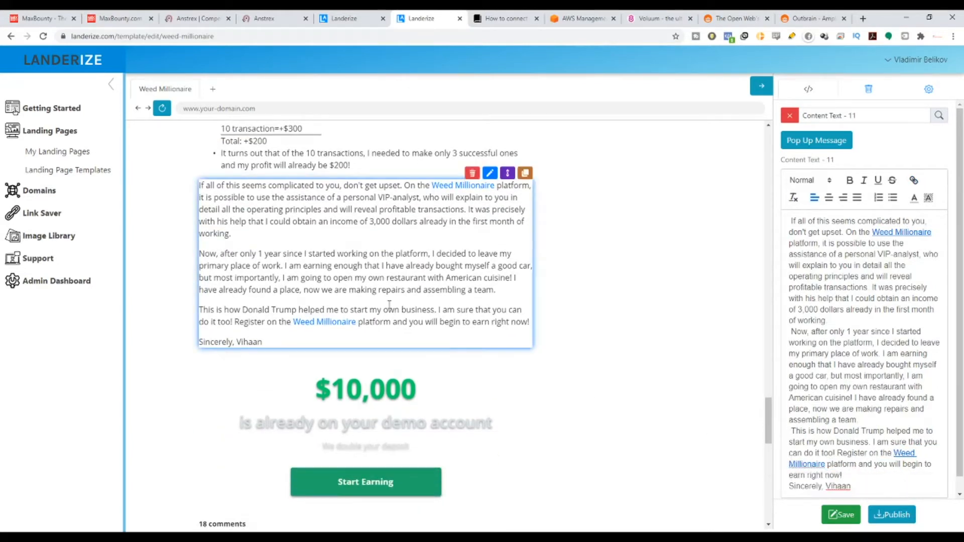
# Look over the call to action, comments and trading chart screenshots for content that does not fit the offer.
pyautogui.scroll(-9, 389, 259)
pyautogui.scroll(10, 400, 244)
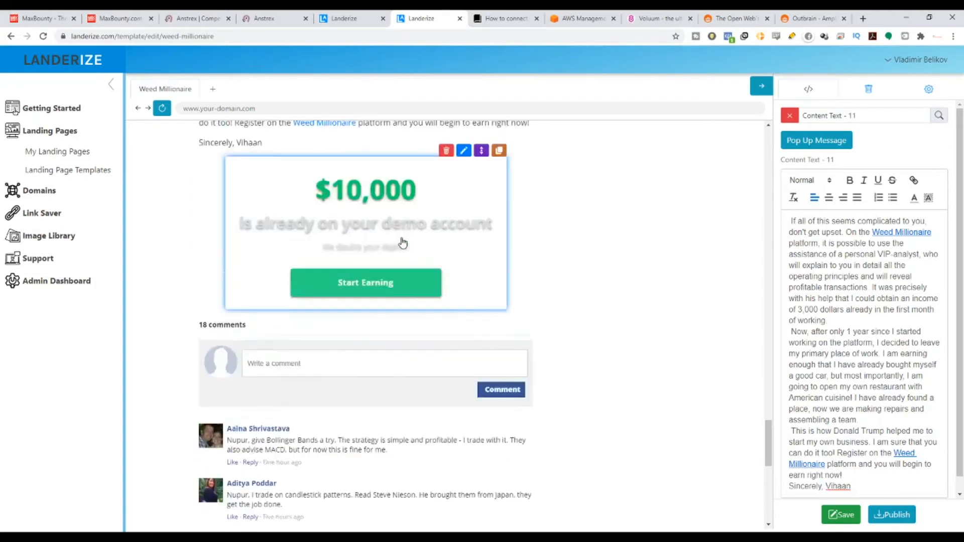
pyautogui.scroll(12, 465, 274)
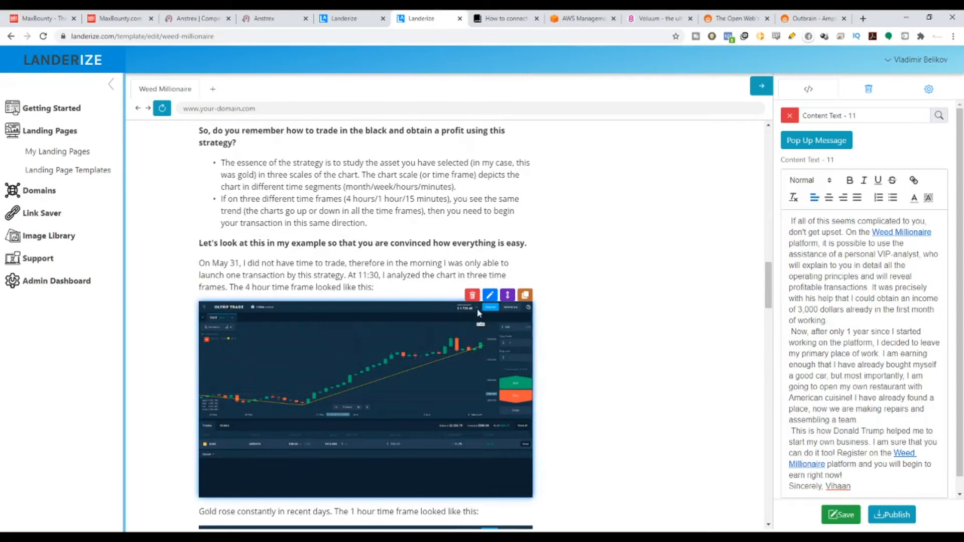
pyautogui.scroll(-15, 490, 342)
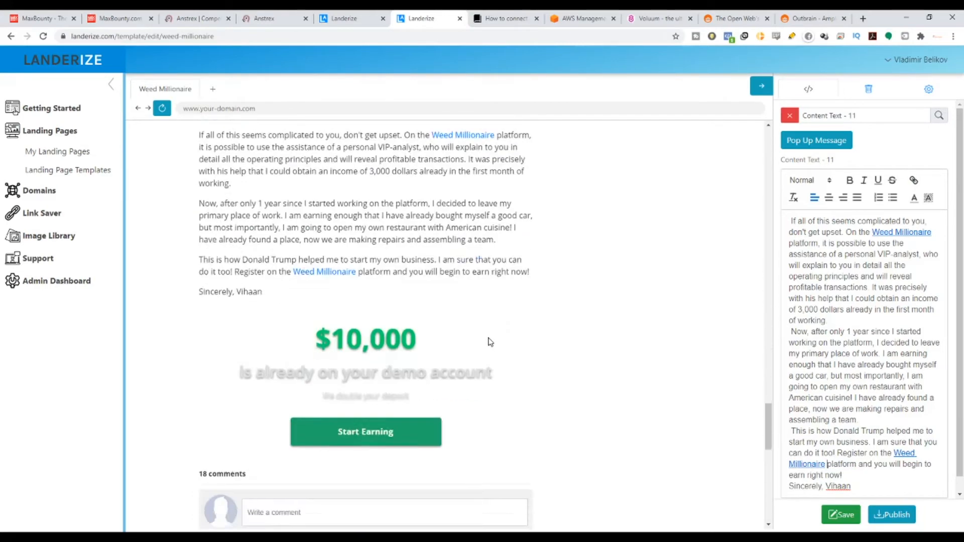
pyautogui.scroll(-5, 490, 342)
pyautogui.scroll(15, 482, 331)
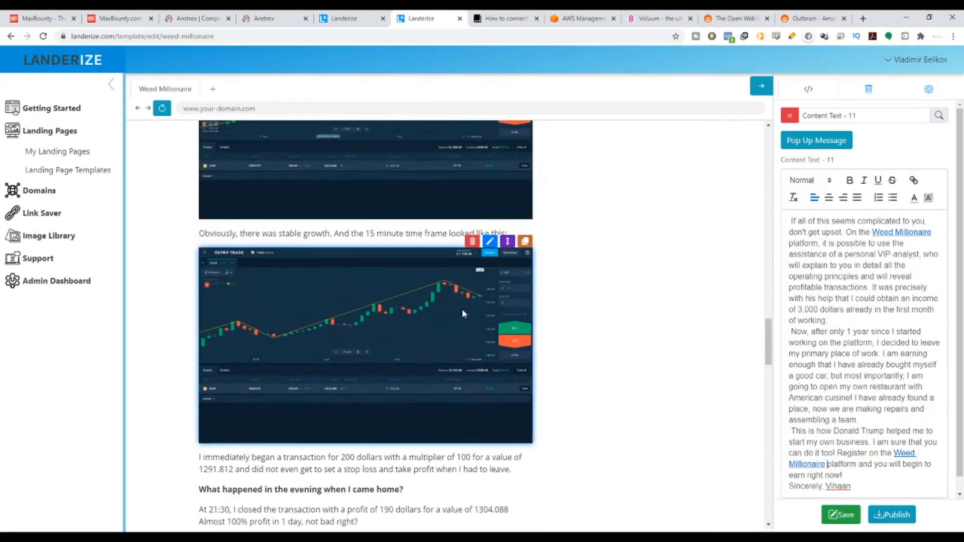
pyautogui.scroll(2, 461, 311)
pyautogui.scroll(4, 432, 351)
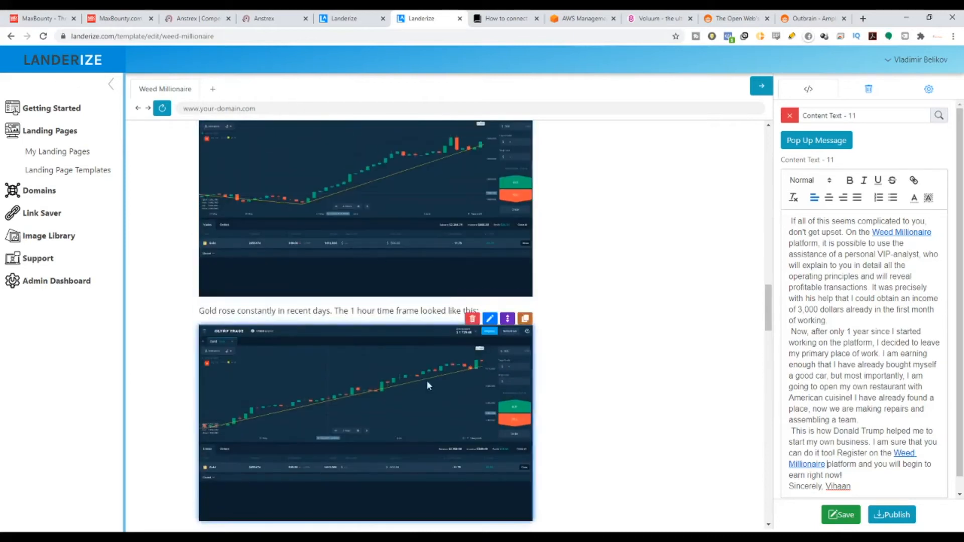
# Delete the "Let's look at this in my example" text block, the three Olymp Trade chart images and the captions between them.
pyautogui.scroll(5, 426, 380)
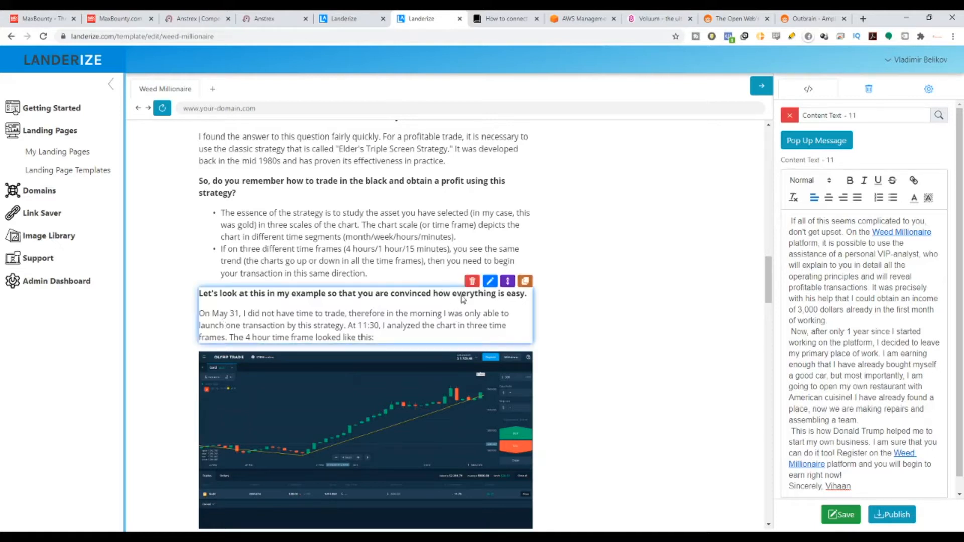
pyautogui.click(472, 282)
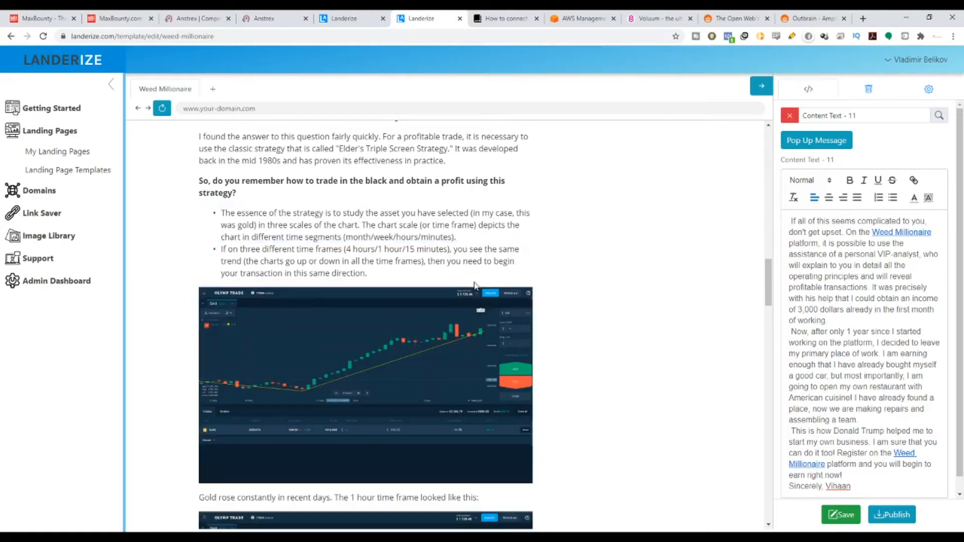
pyautogui.click(472, 281)
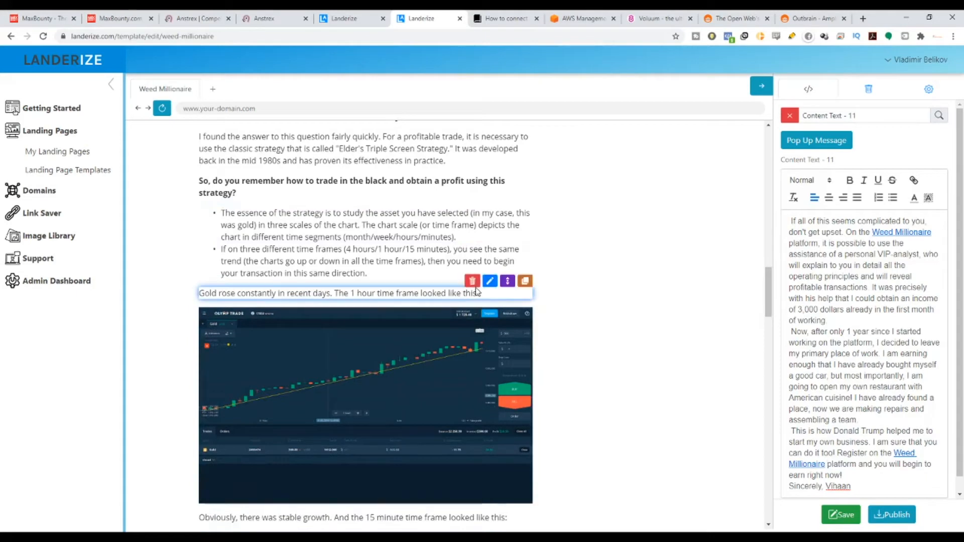
pyautogui.click(472, 282)
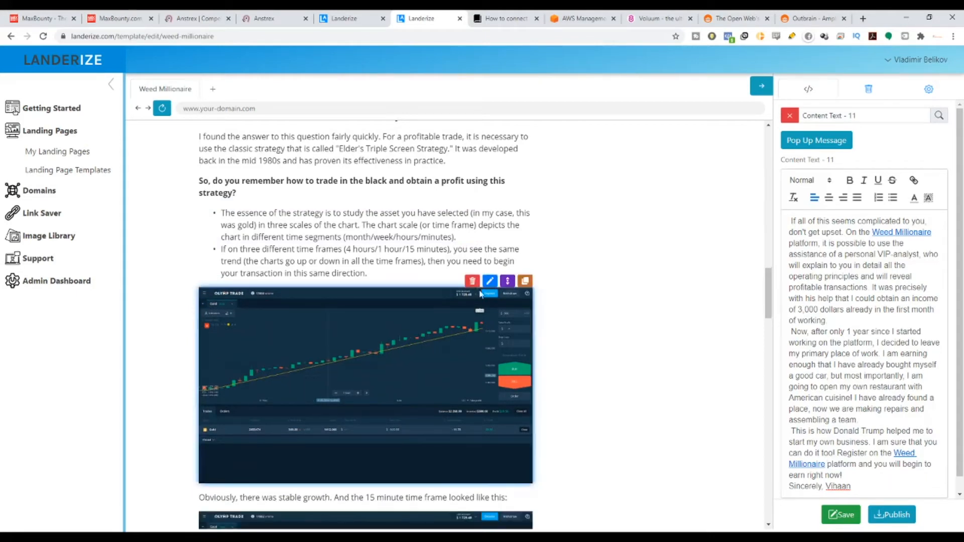
pyautogui.click(473, 282)
pyautogui.click(473, 281)
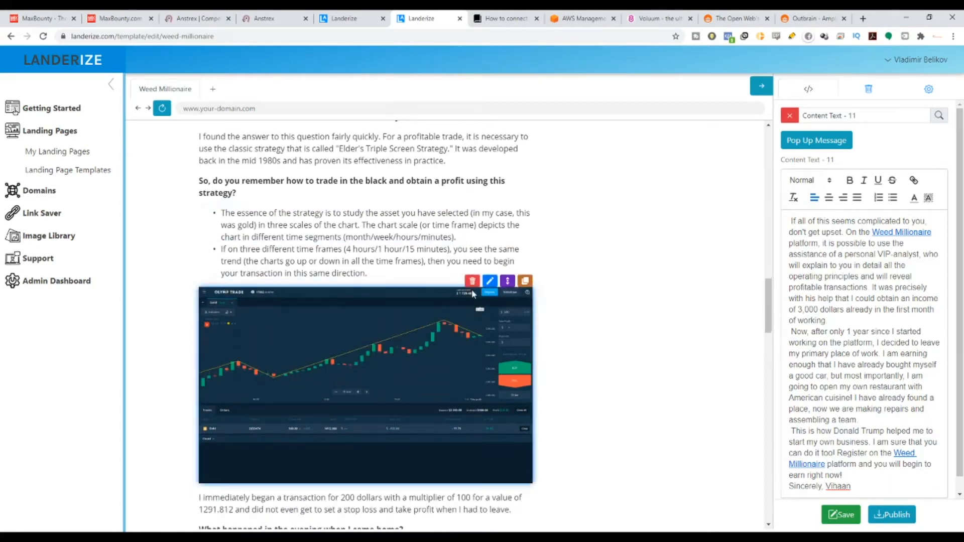
pyautogui.click(472, 282)
# Delete the remaining trading chart image and the text from "I immediately began a transaction" through "earn money even more easily".
pyautogui.moveTo(500, 318)
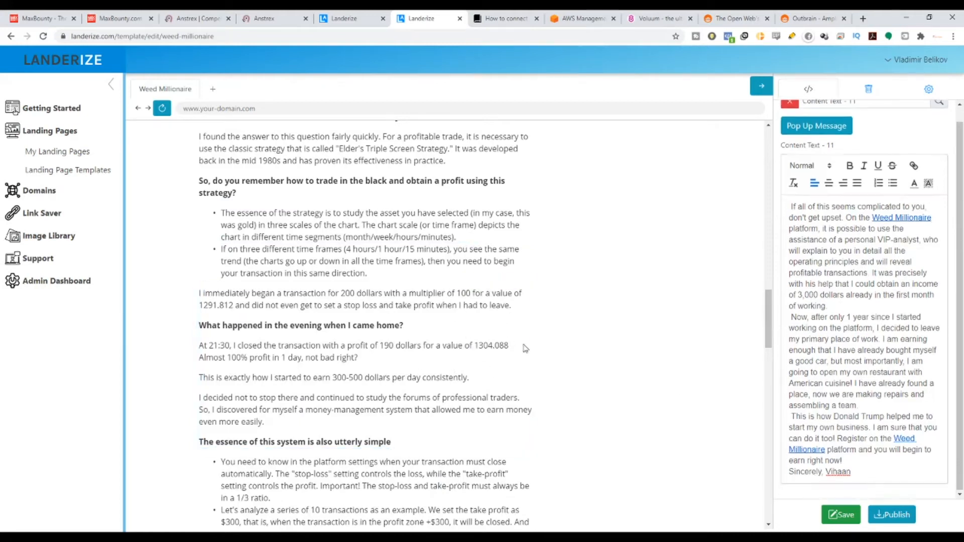
pyautogui.click(489, 281)
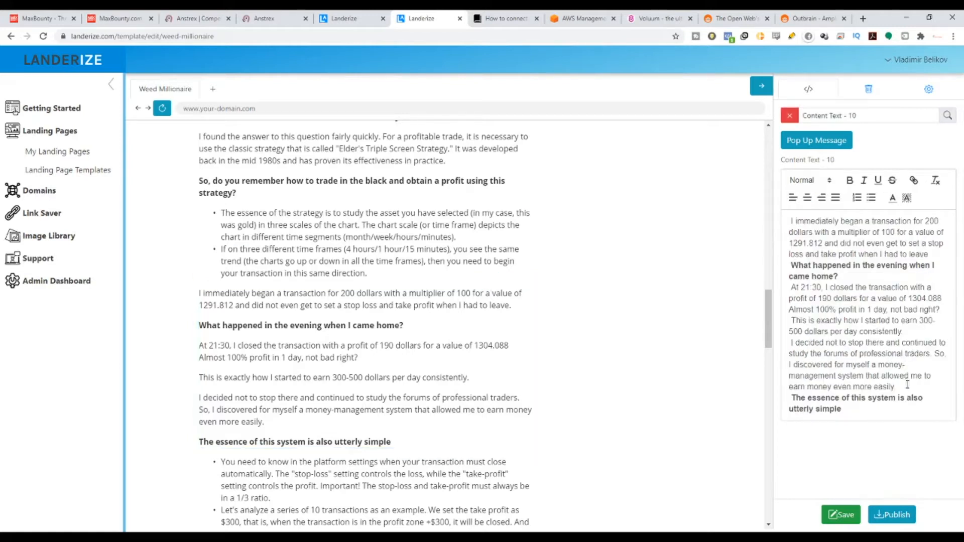
pyautogui.moveTo(908, 385); pyautogui.dragTo(812, 217)
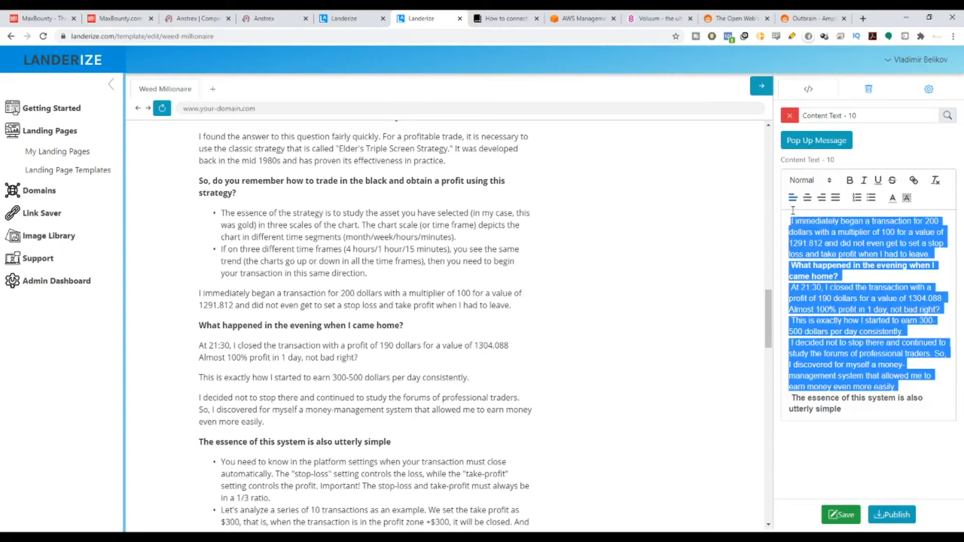
pyautogui.click(819, 254)
pyautogui.moveTo(899, 387); pyautogui.dragTo(788, 220)
pyautogui.press('BackSpace')
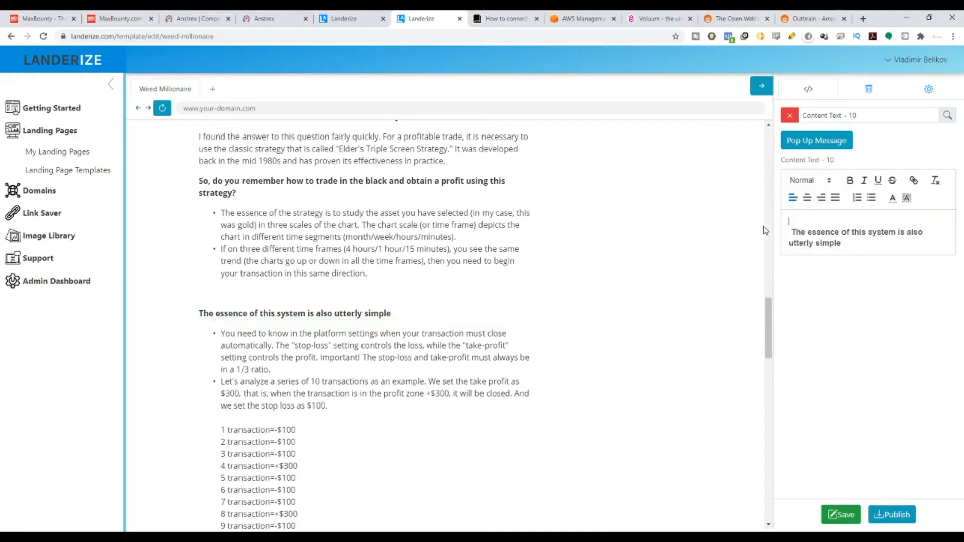
# Check the remaining page sections and comments through the footer and save the template.
pyautogui.scroll(-1, 751, 236)
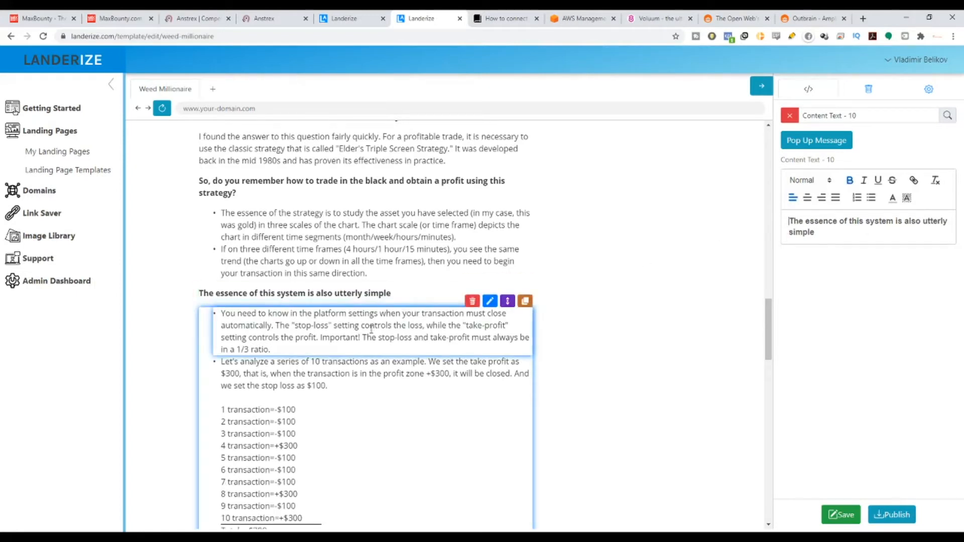
pyautogui.scroll(-5, 379, 320)
pyautogui.scroll(-10, 378, 320)
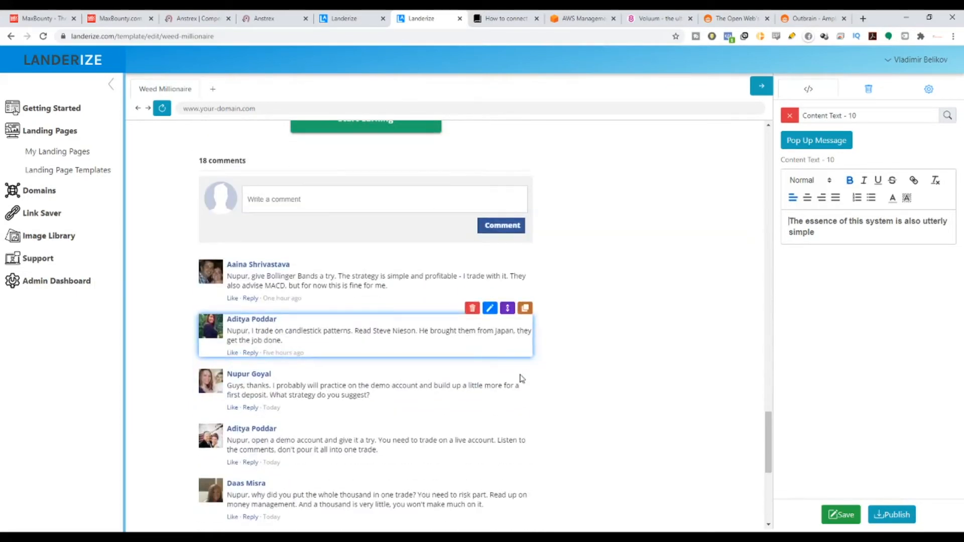
pyautogui.moveTo(767, 441); pyautogui.dragTo(767, 402)
pyautogui.scroll(-10, 409, 441)
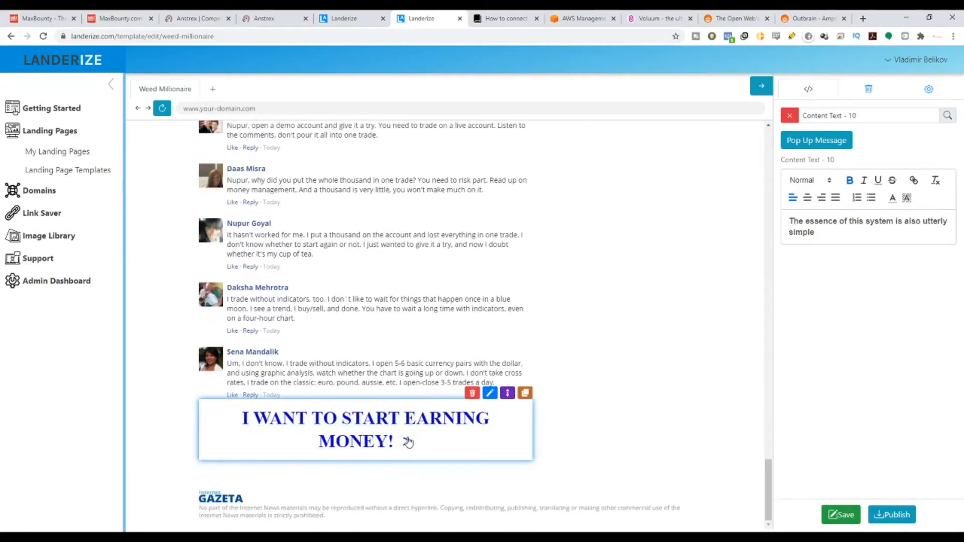
pyautogui.click(839, 514)
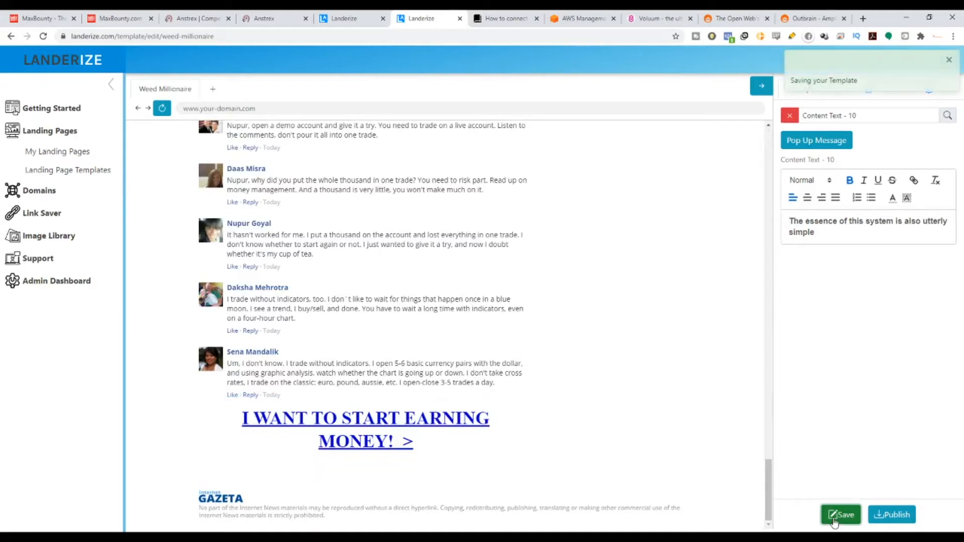
# Open the comment beginning "Nupur, open a demo account" for editing and read its recommended logo size.
pyautogui.scroll(10, 567, 266)
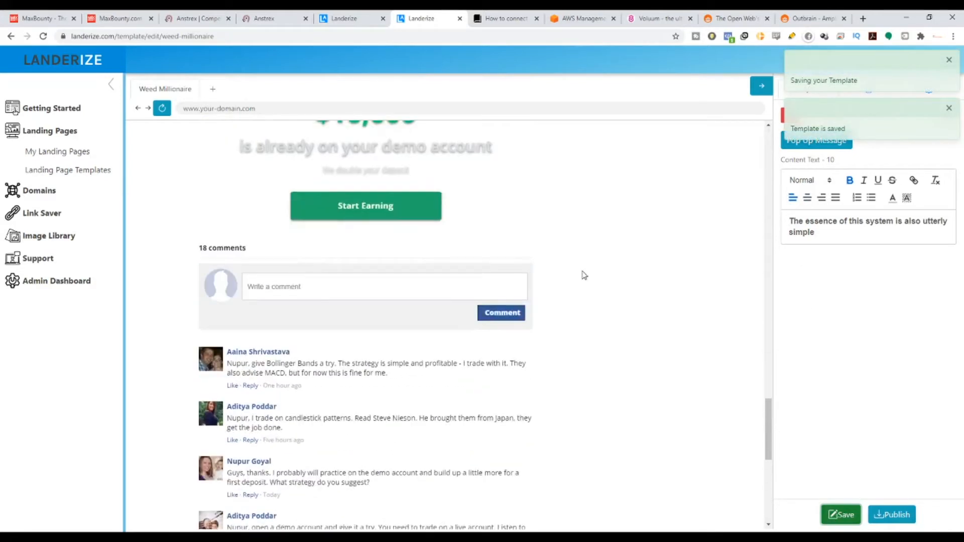
pyautogui.scroll(-7, 322, 280)
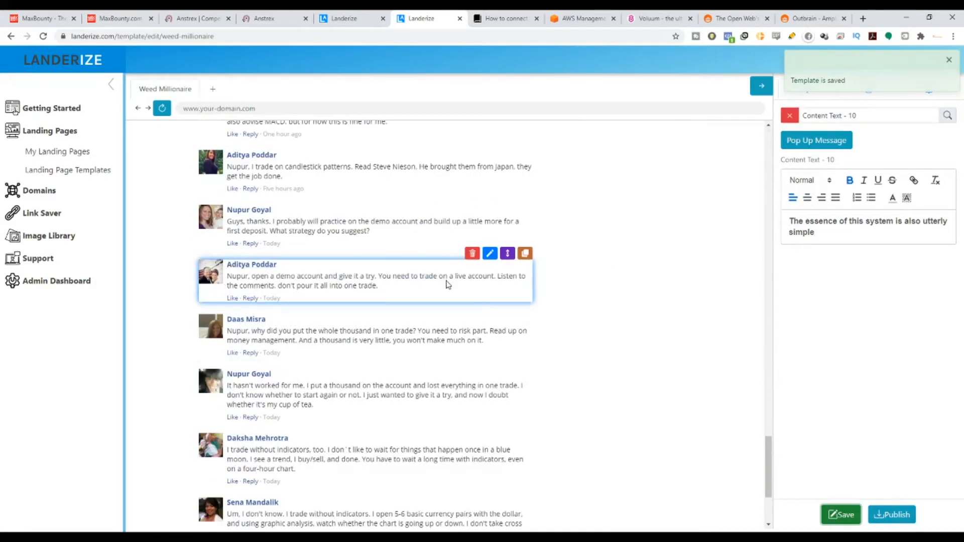
pyautogui.click(491, 255)
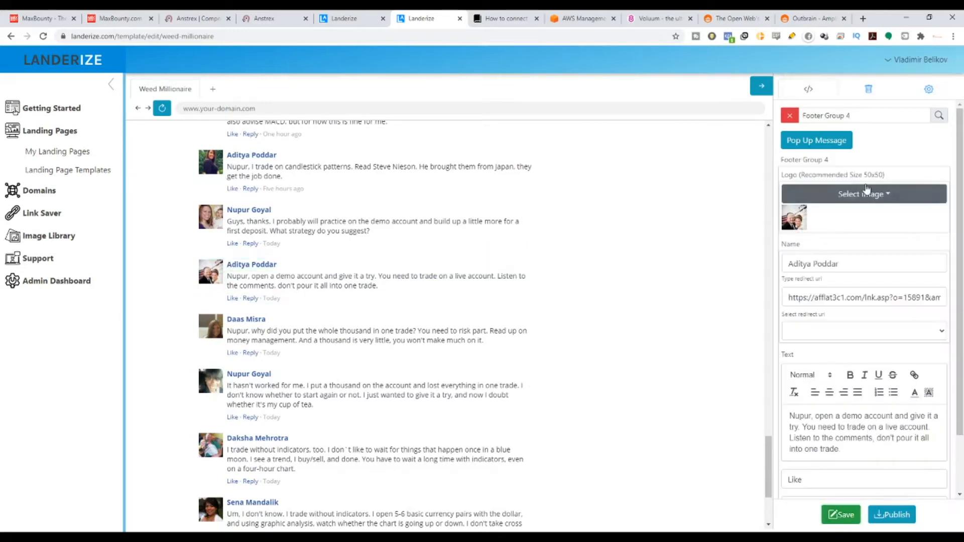
pyautogui.moveTo(840, 179); pyautogui.dragTo(880, 181)
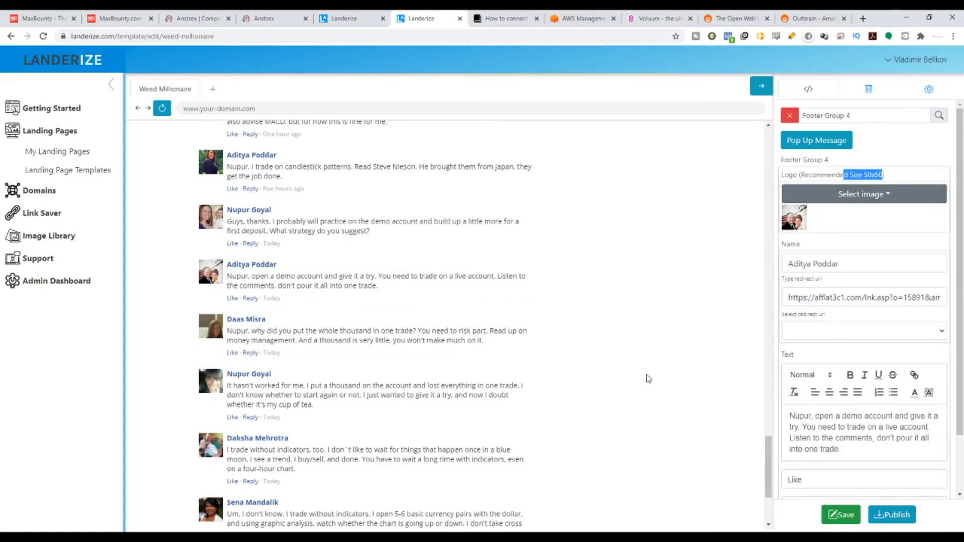
# Publish the landing page to the dev-landerize domain and read the export message.
pyautogui.moveTo(768, 467); pyautogui.dragTo(763, 143)
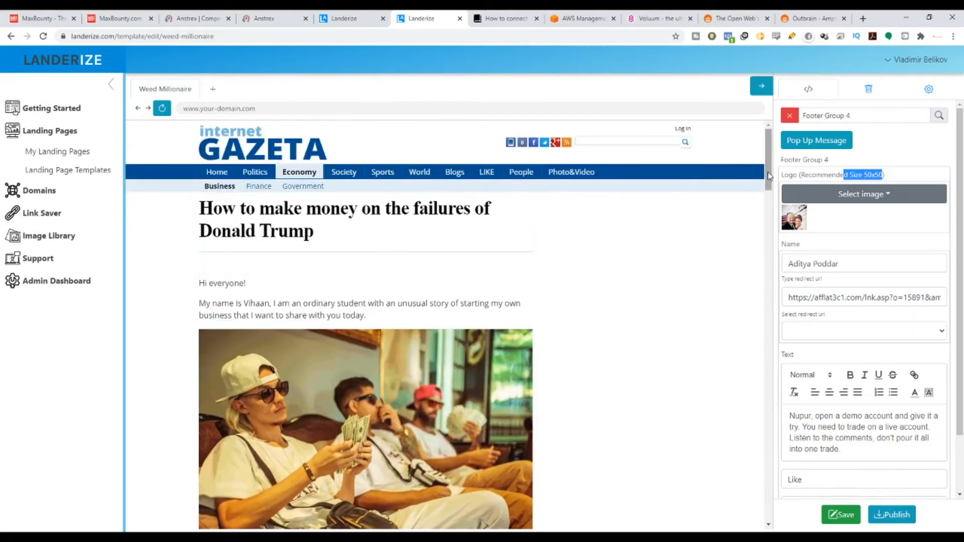
pyautogui.click(892, 516)
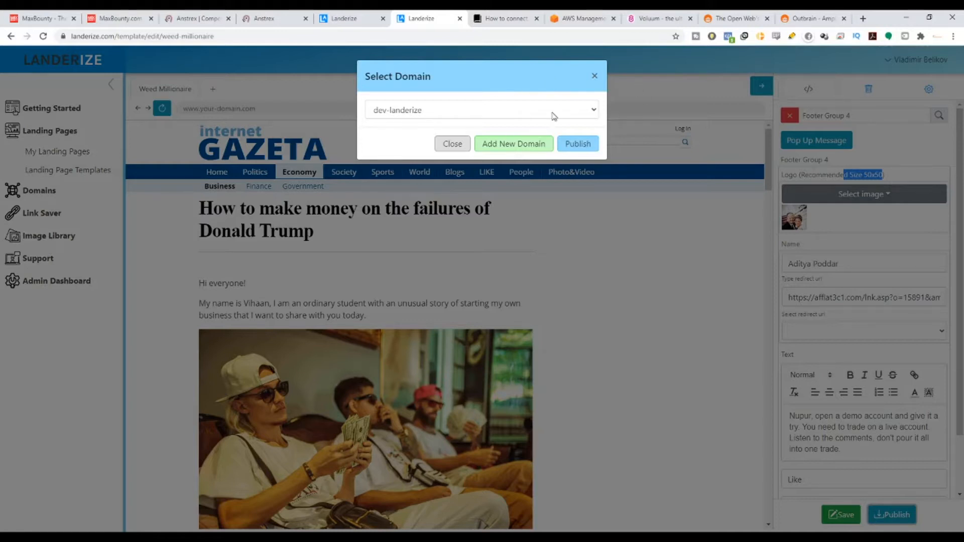
pyautogui.click(387, 115)
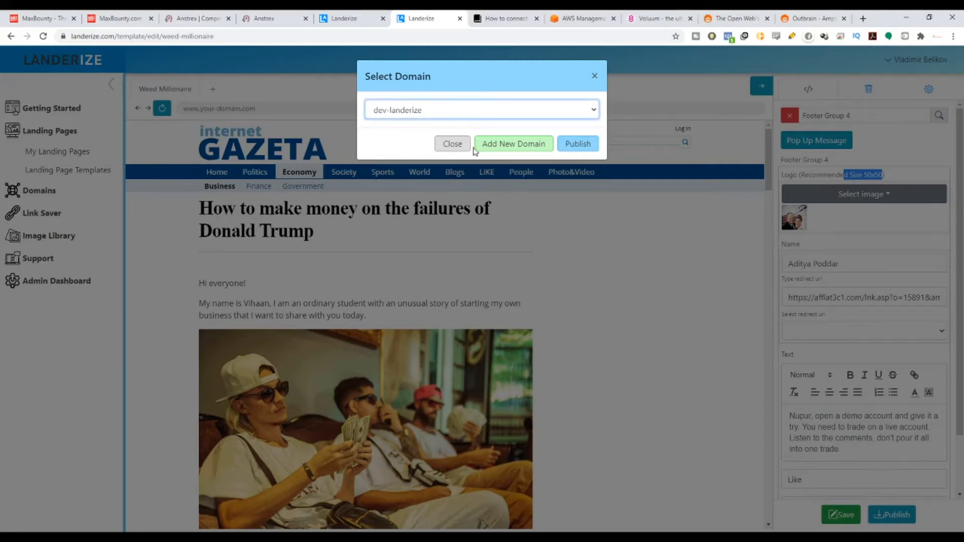
pyautogui.click(577, 145)
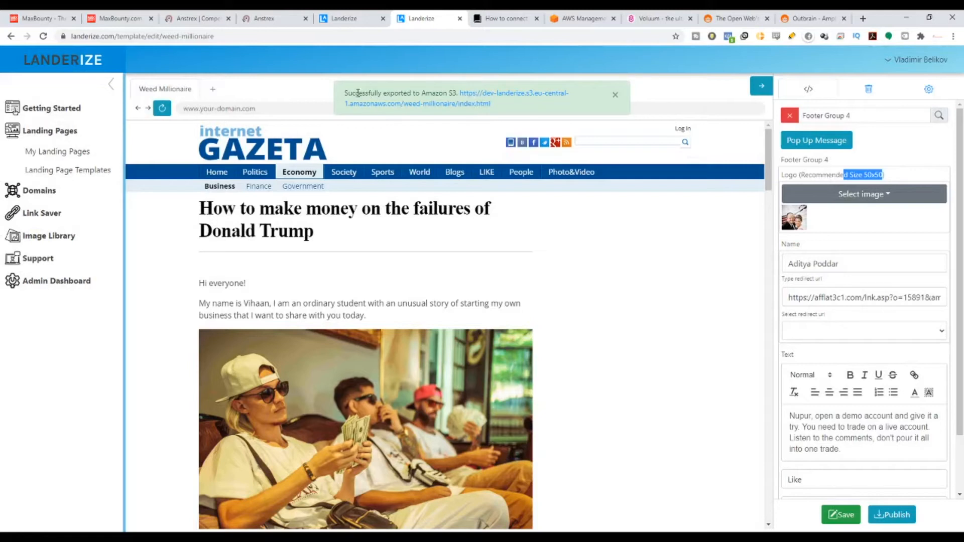
pyautogui.moveTo(345, 94); pyautogui.dragTo(445, 94)
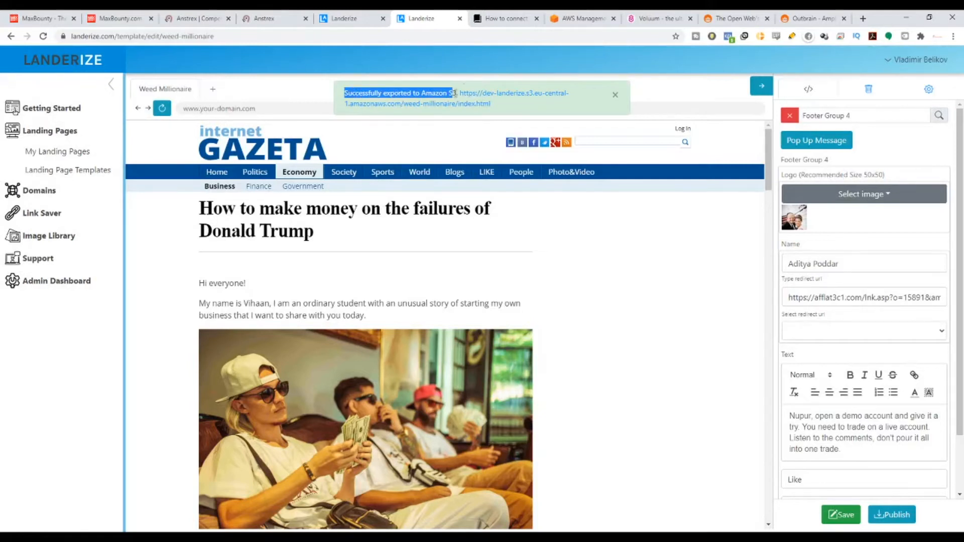
# Switch to the AWS Management Console and open the dev-landerize bucket in S3.
pyautogui.click(579, 15)
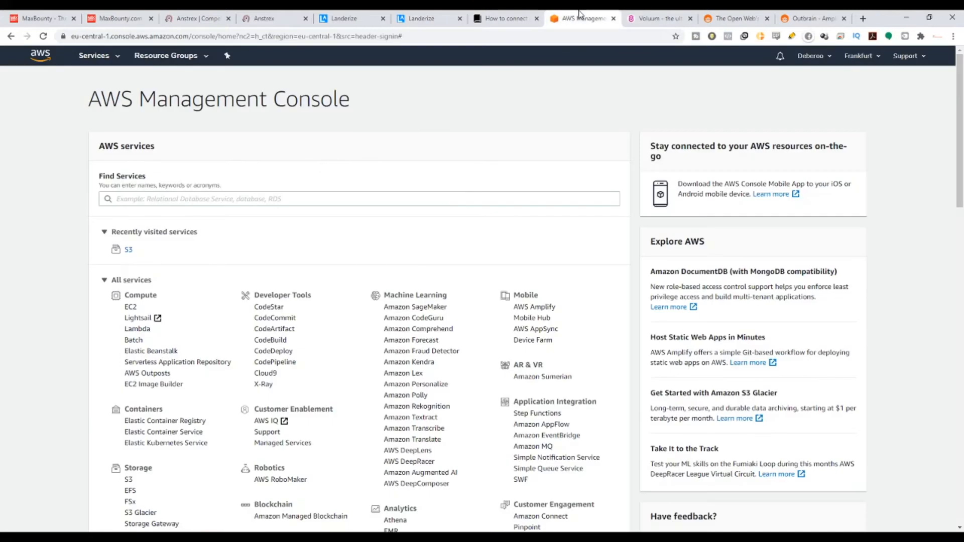
pyautogui.click(129, 251)
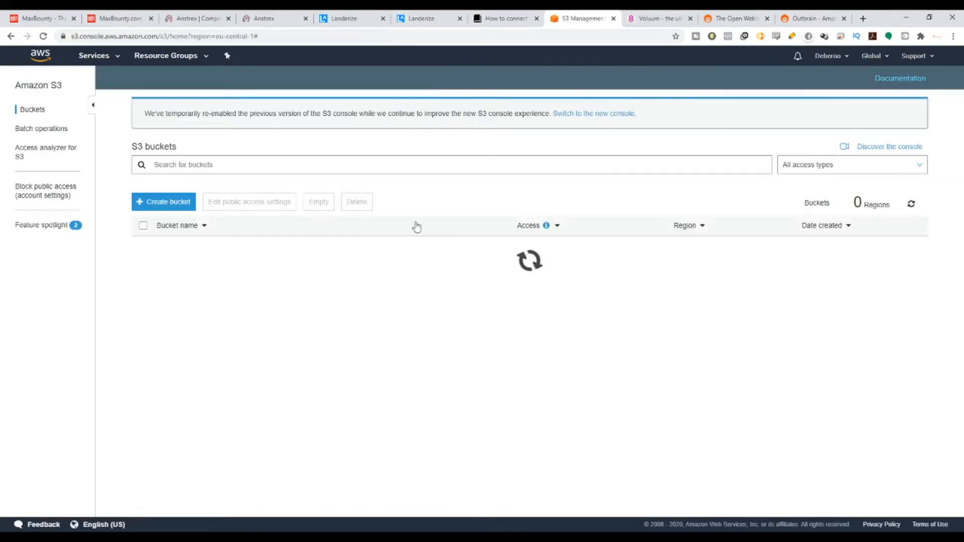
pyautogui.click(199, 251)
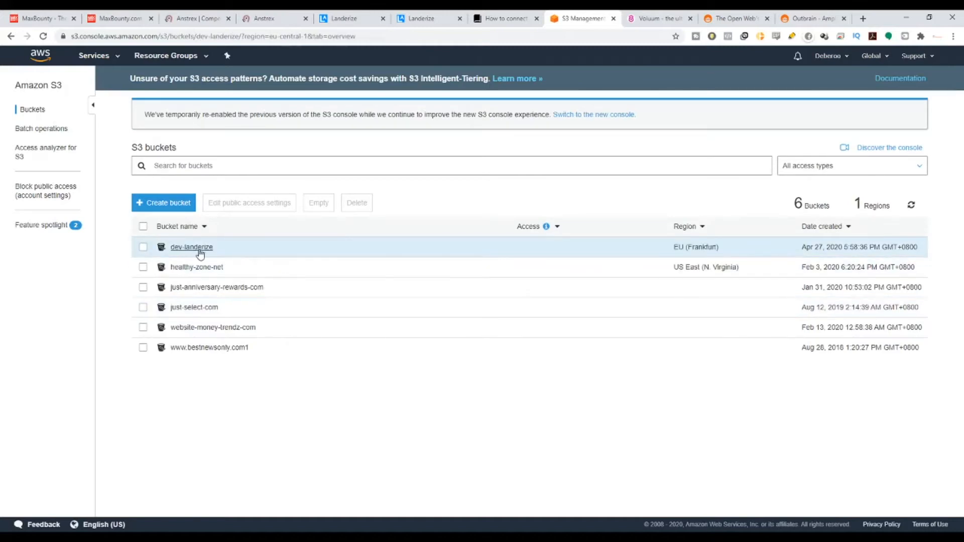
# Search the bucket for the prefix weed, open the weed-millionaire folder and inspect the index.html entry.
pyautogui.click(157, 177)
pyautogui.write('w')
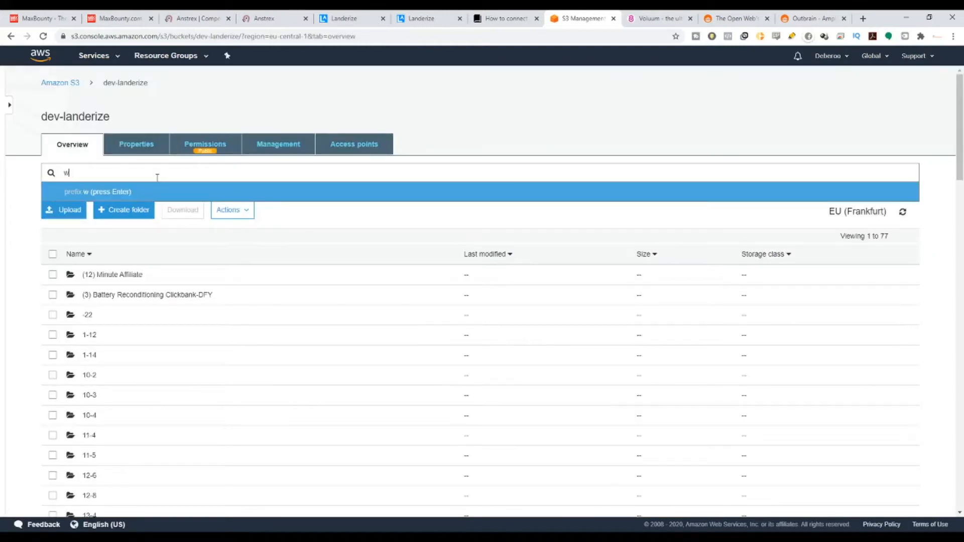
pyautogui.write('eed')
pyautogui.press('Return')
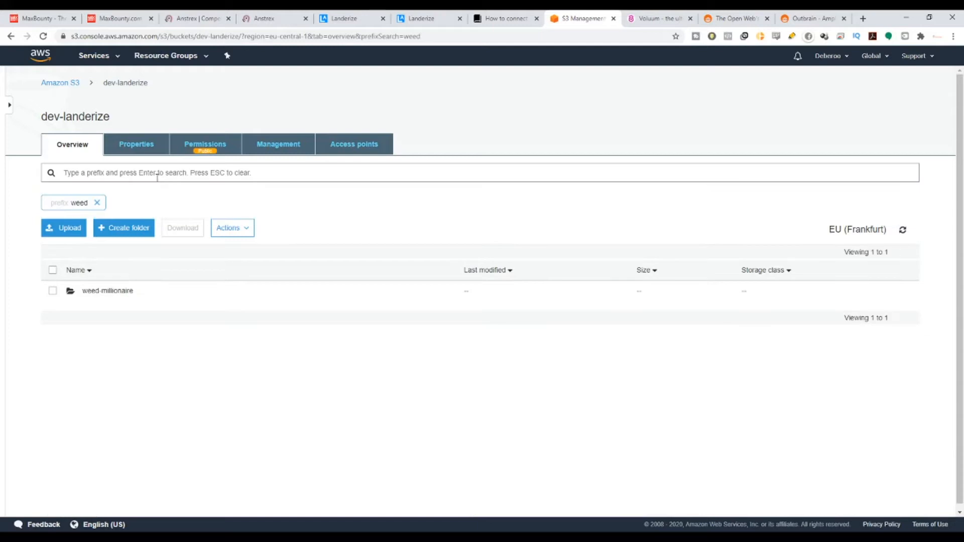
pyautogui.click(108, 291)
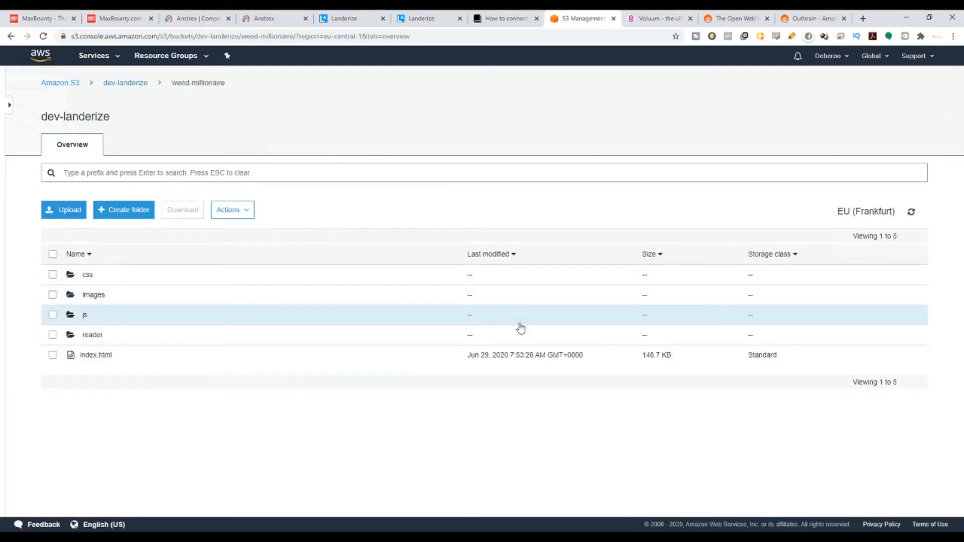
pyautogui.click(505, 360)
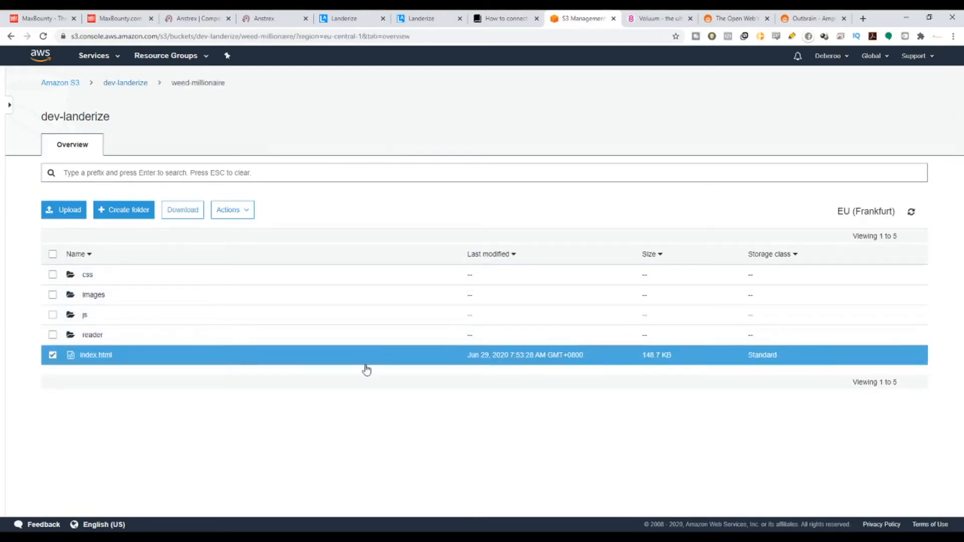
pyautogui.click(909, 146)
pyautogui.click(52, 355)
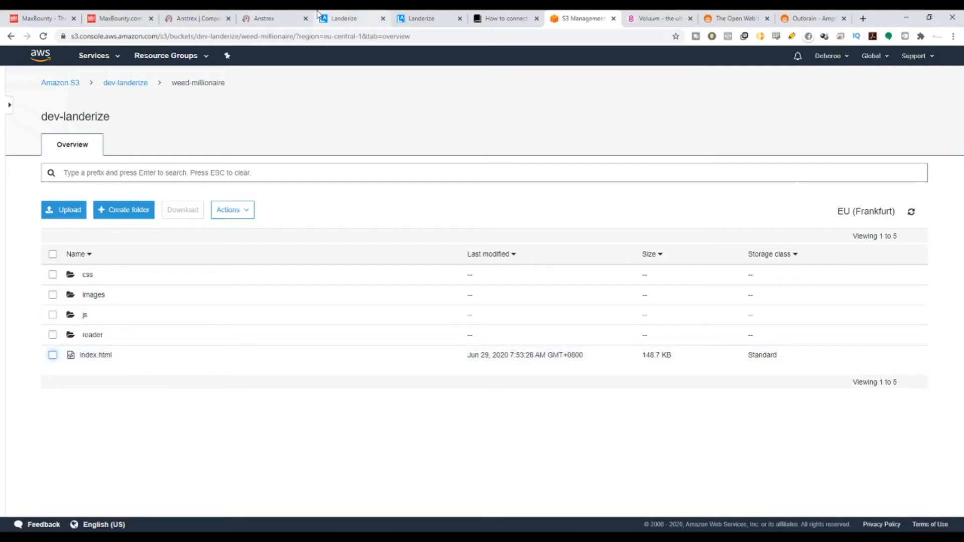
# Switch to the Landerize home page and read its headline and tagline.
pyautogui.click(373, 15)
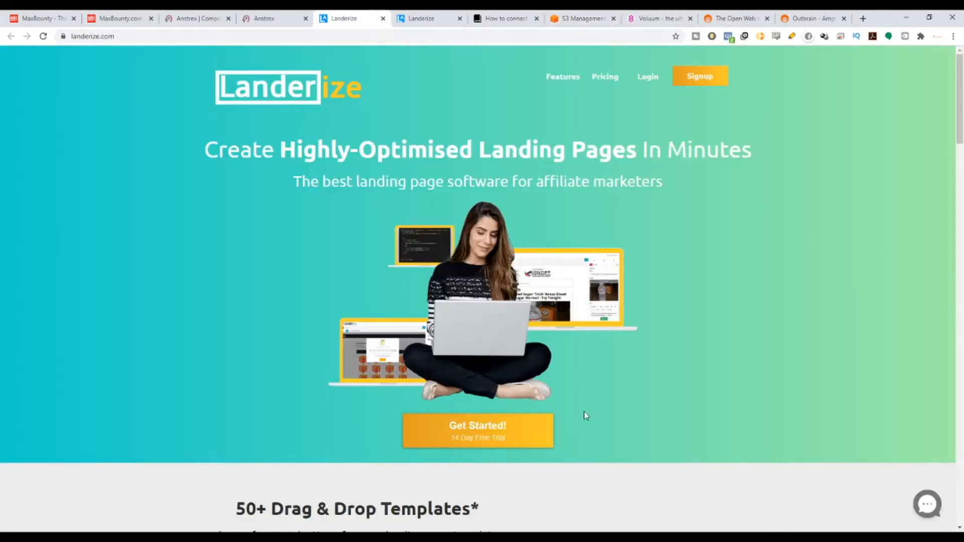
pyautogui.scroll(-1, 585, 416)
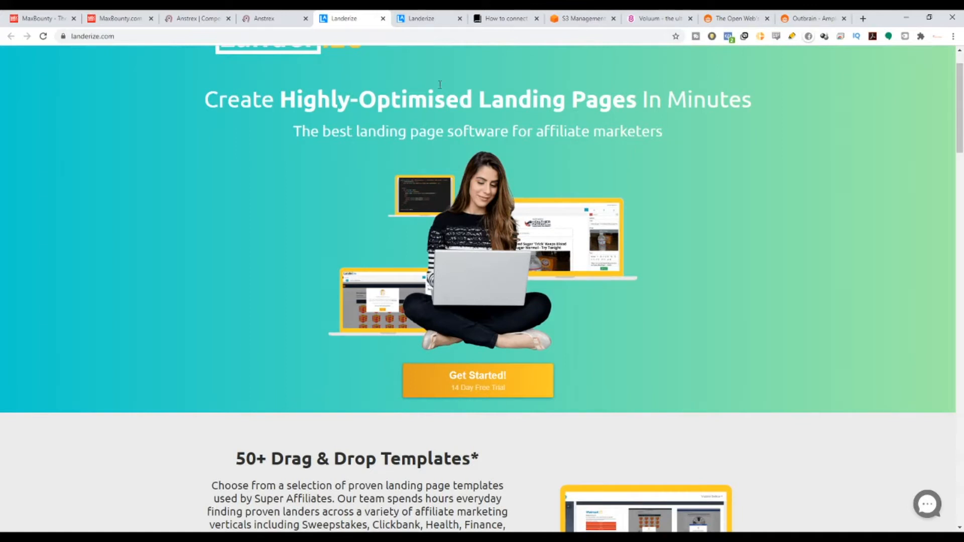
pyautogui.moveTo(262, 101); pyautogui.dragTo(701, 121)
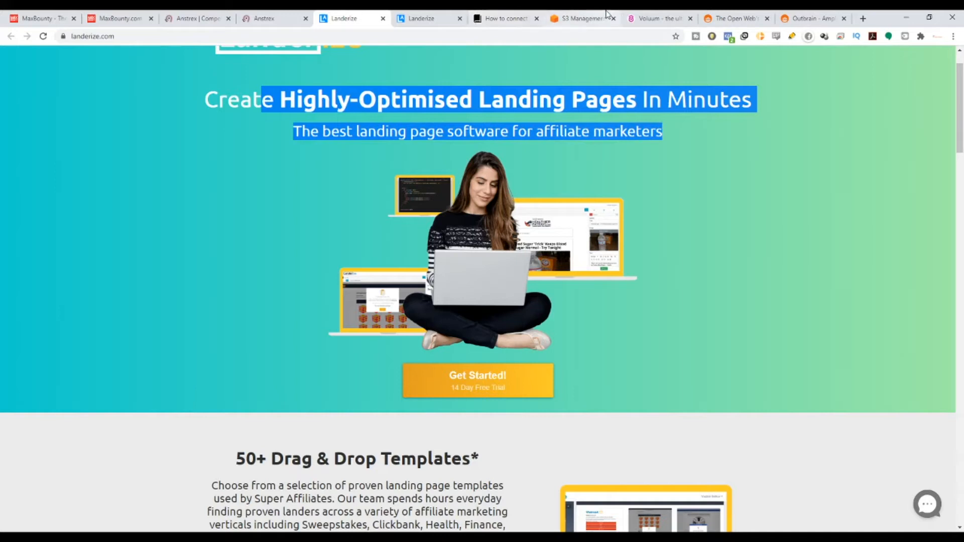
# Switch to Voluum and view the new affiliate network settings for the MaxBounty template without saving them.
pyautogui.click(655, 16)
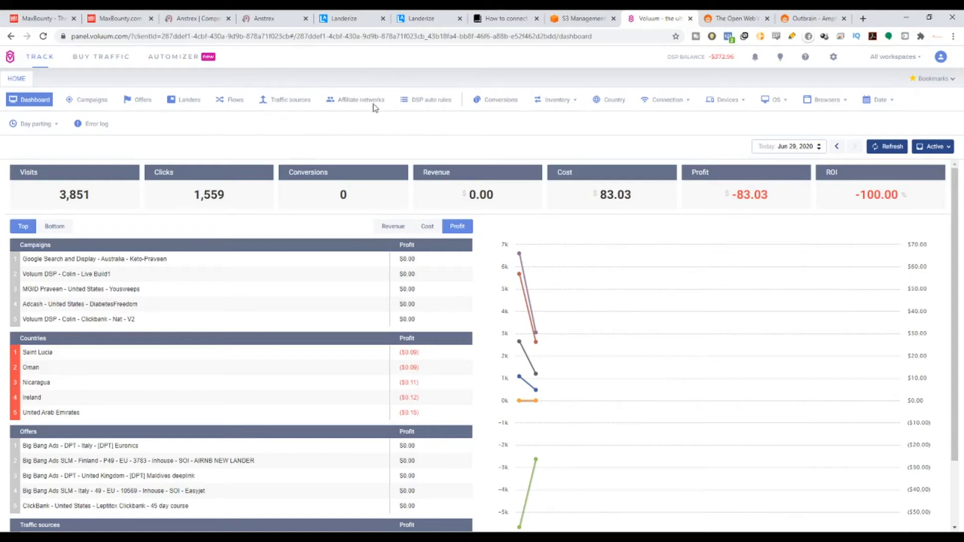
pyautogui.click(339, 107)
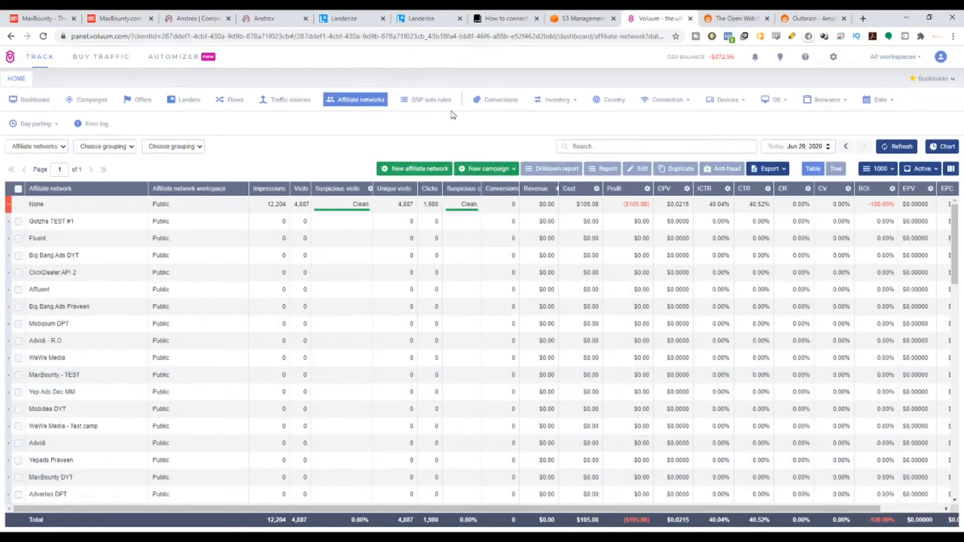
pyautogui.click(415, 168)
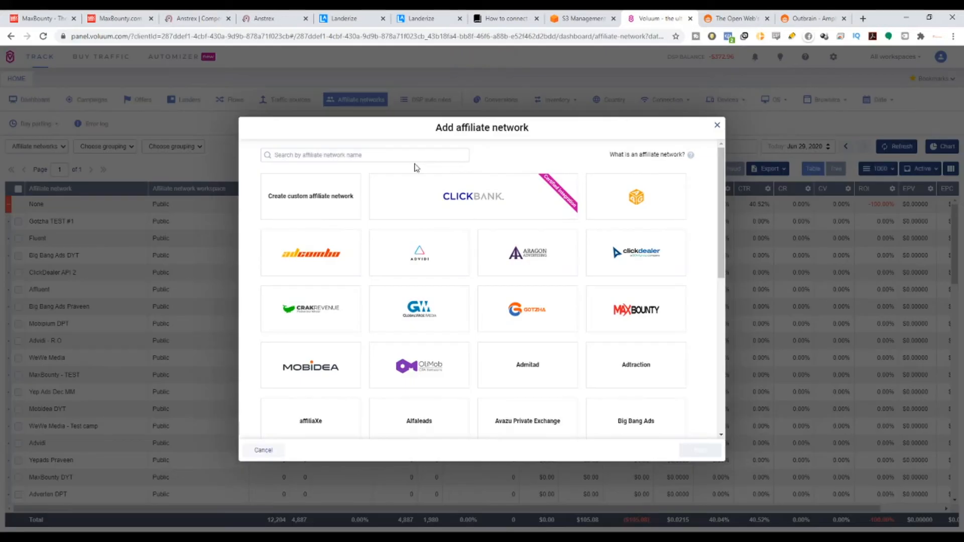
pyautogui.moveTo(658, 394)
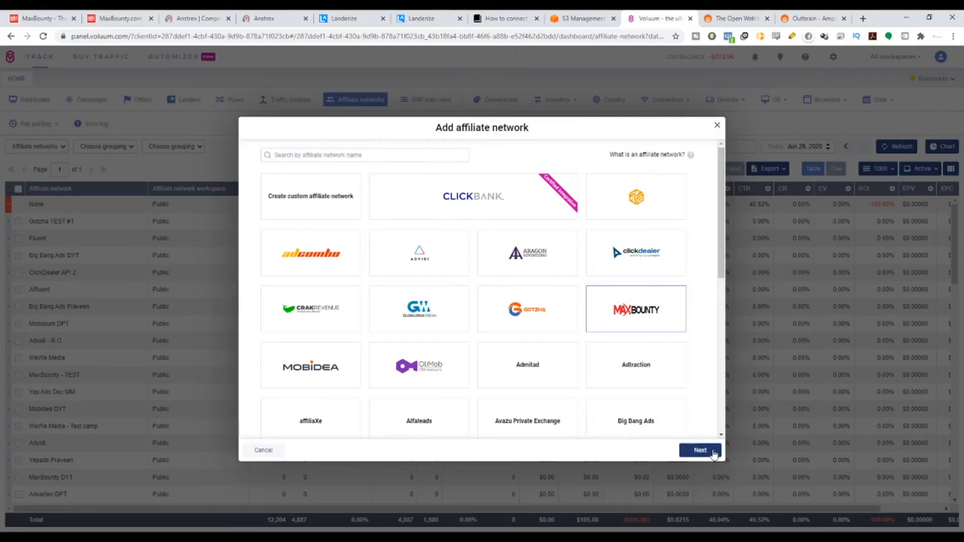
pyautogui.click(713, 451)
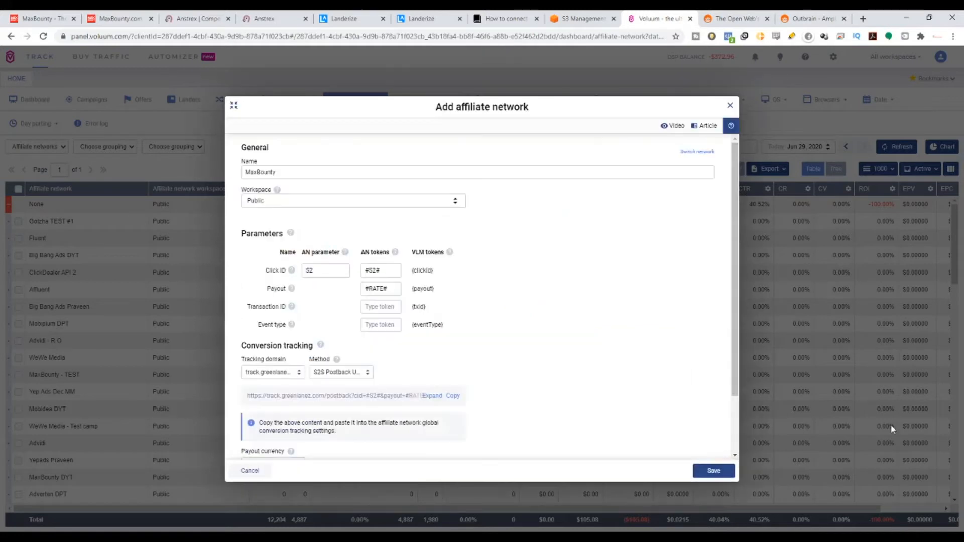
pyautogui.click(730, 107)
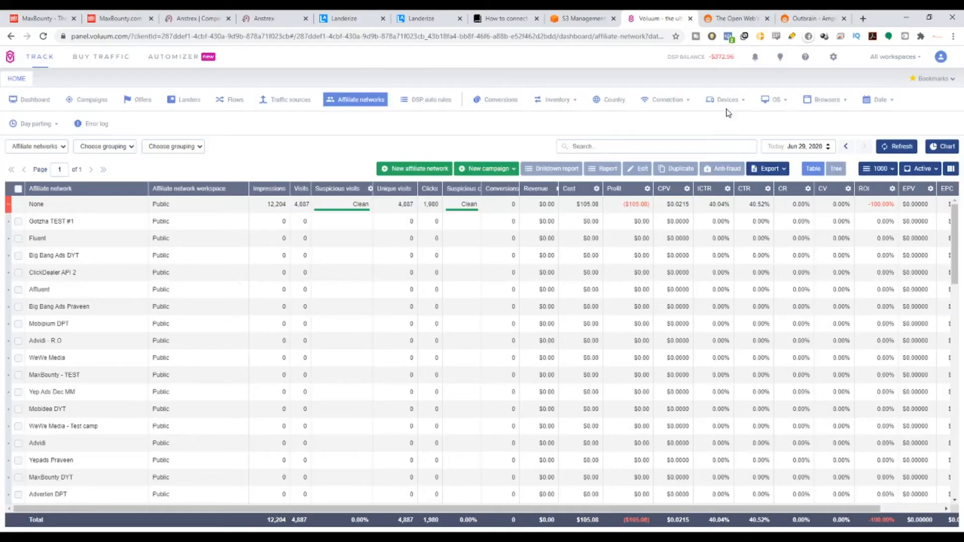
# View the new traffic source settings for the Outbrain template in Voluum, then close them without saving.
pyautogui.click(271, 103)
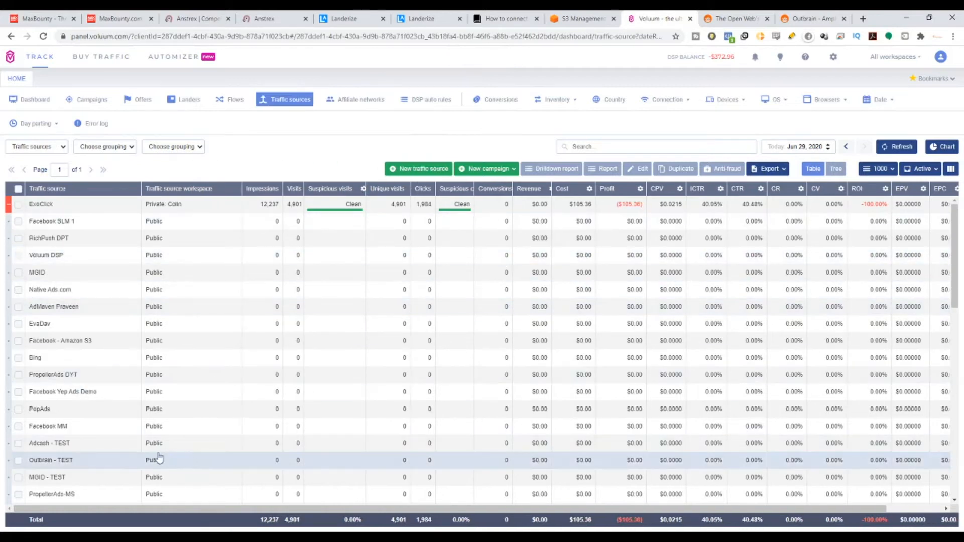
pyautogui.click(410, 171)
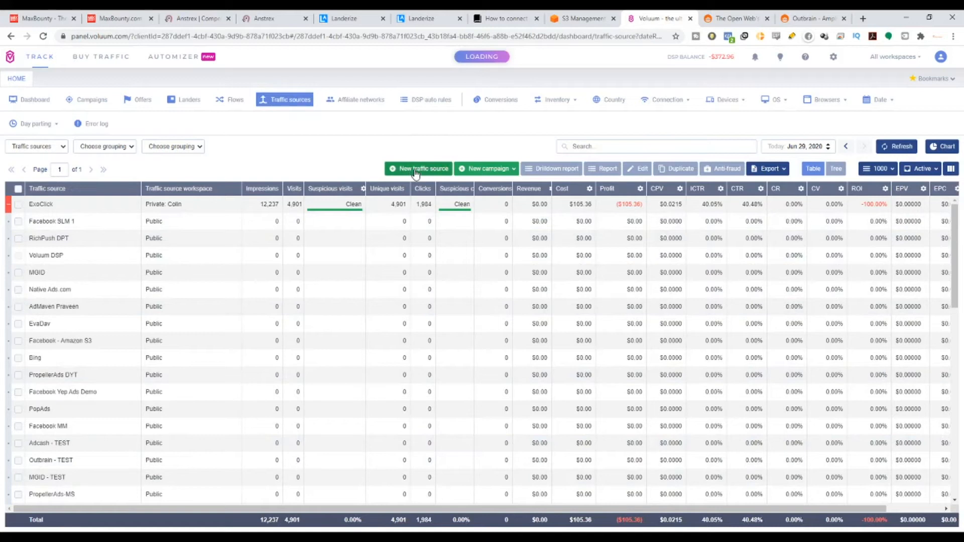
pyautogui.scroll(-9, 661, 424)
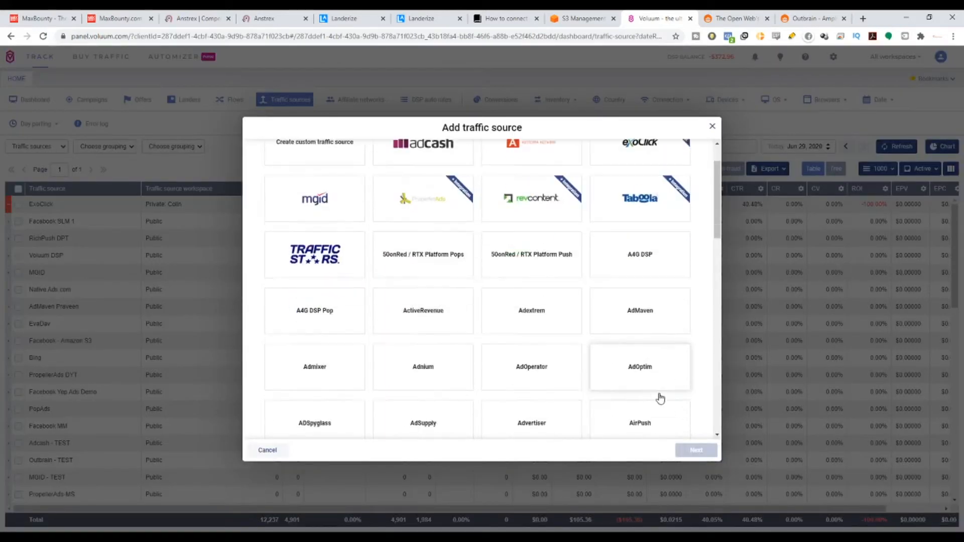
pyautogui.scroll(-5, 651, 387)
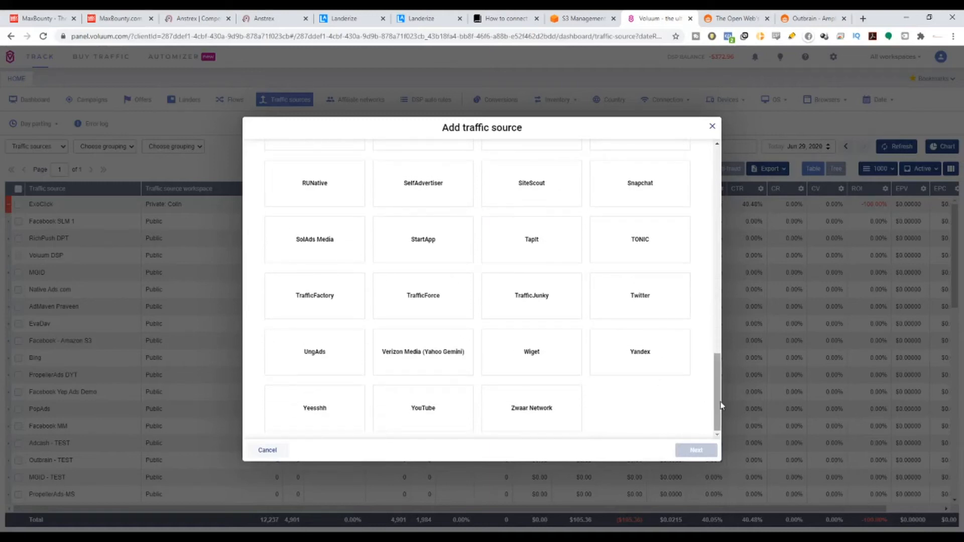
pyautogui.moveTo(716, 405); pyautogui.dragTo(716, 314)
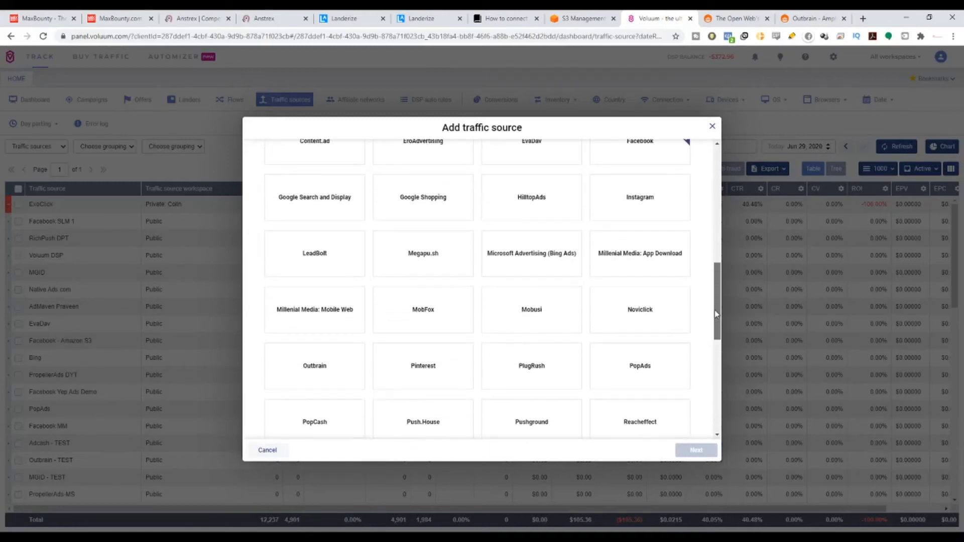
pyautogui.click(275, 359)
pyautogui.click(697, 450)
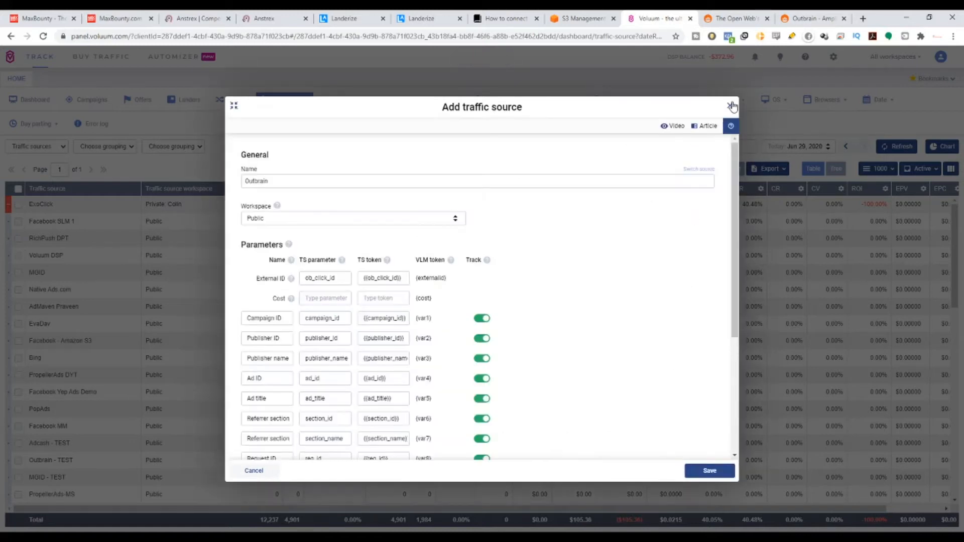
pyautogui.click(730, 106)
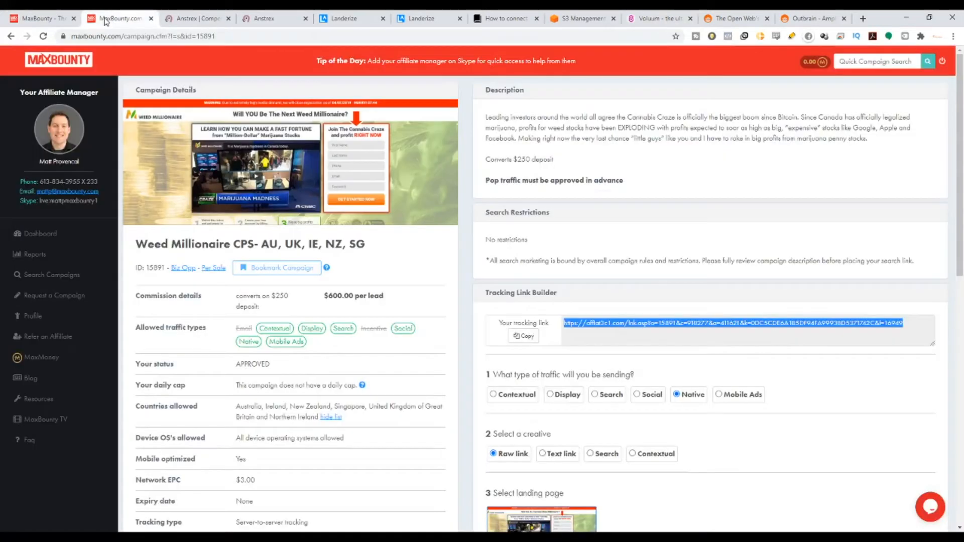
# Review the MaxBounty campaign, Landerize home page, Voluum traffic sources and Outbrain home page, then return to Voluum.
pyautogui.click(108, 20)
pyautogui.click(362, 15)
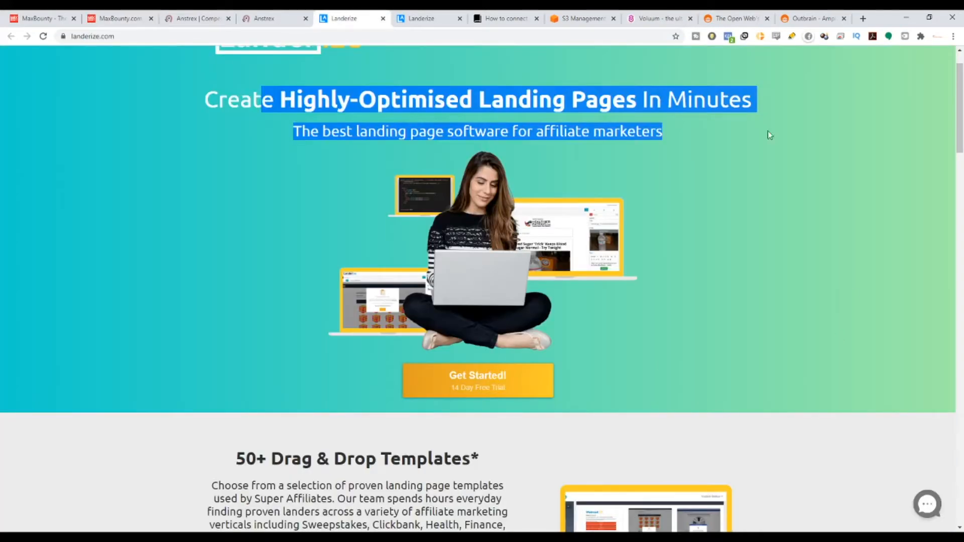
pyautogui.click(655, 19)
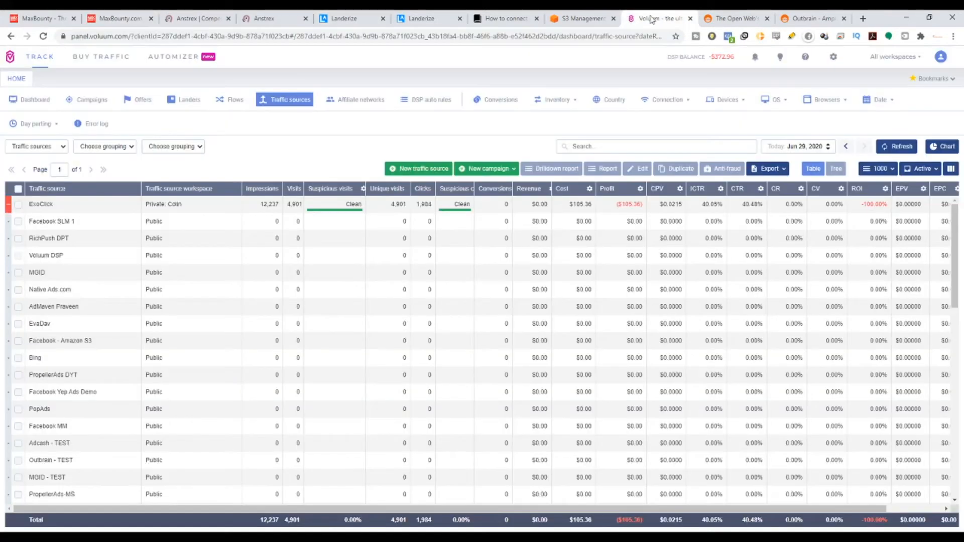
pyautogui.click(735, 18)
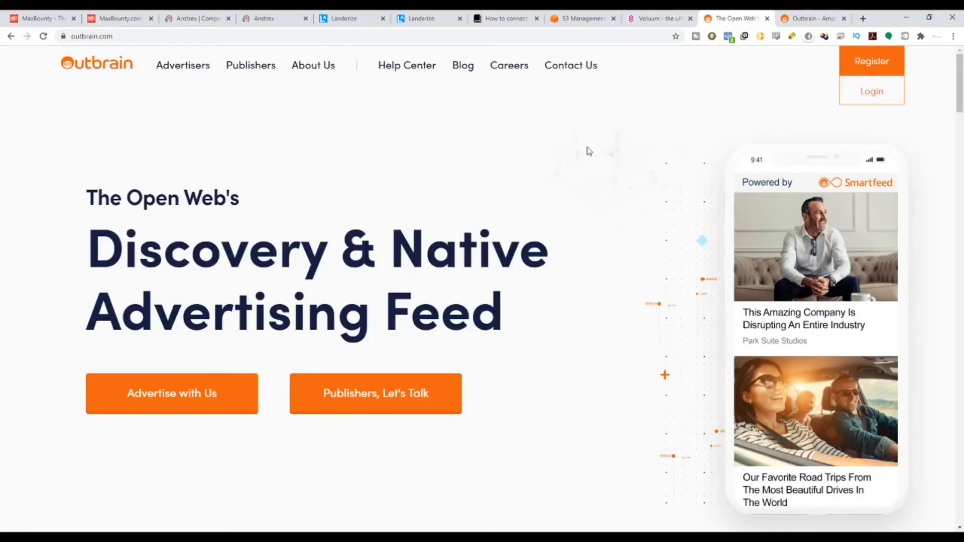
pyautogui.click(637, 20)
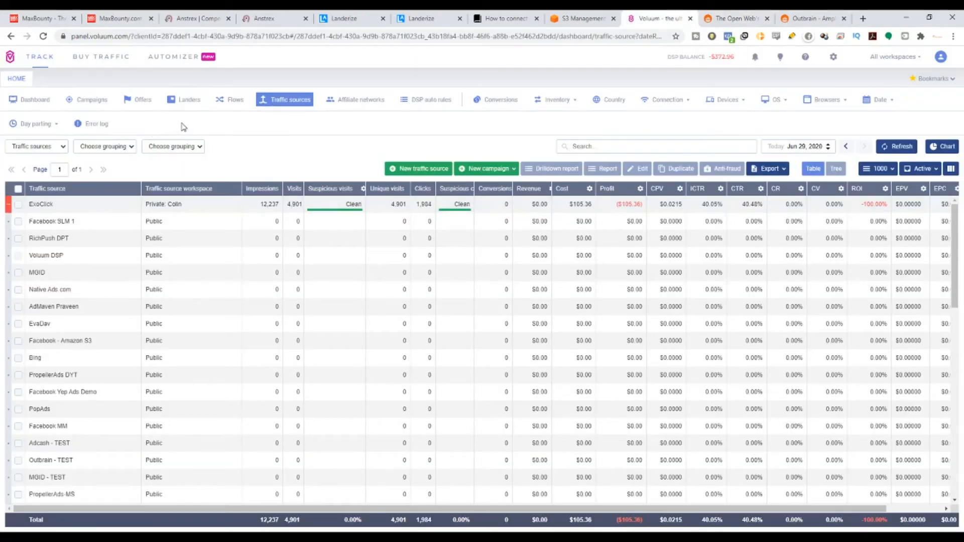
# Start a new offer in Voluum with MaxBounty - TEST as its affiliate network.
pyautogui.click(132, 102)
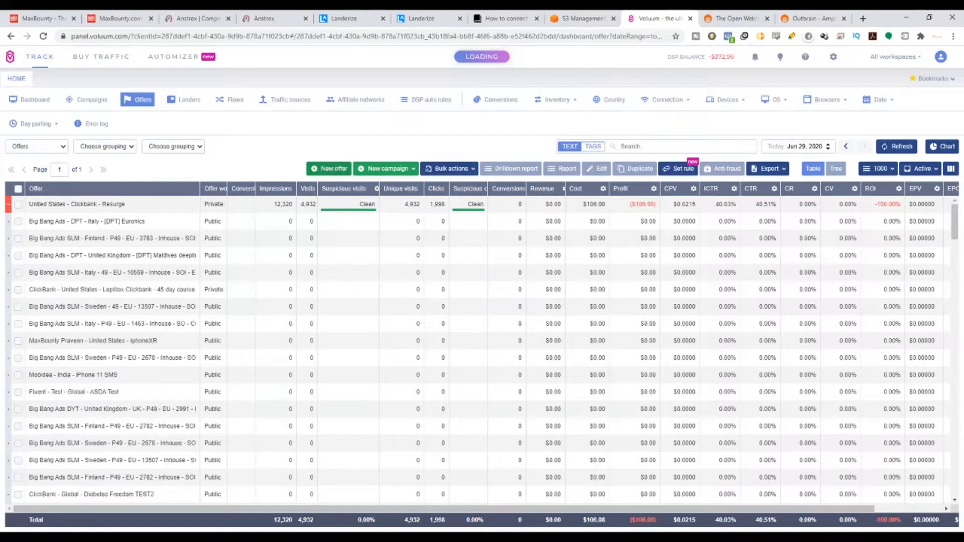
pyautogui.click(333, 169)
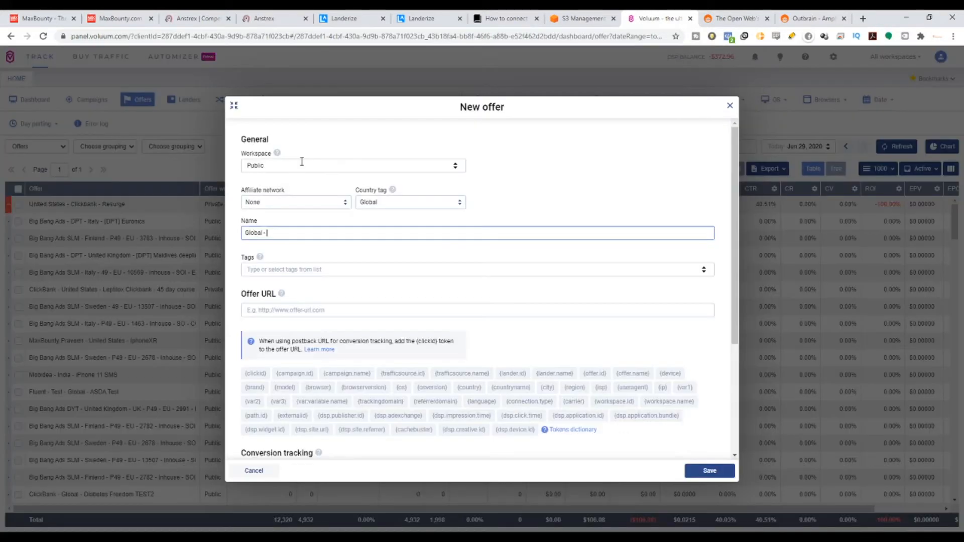
pyautogui.click(307, 203)
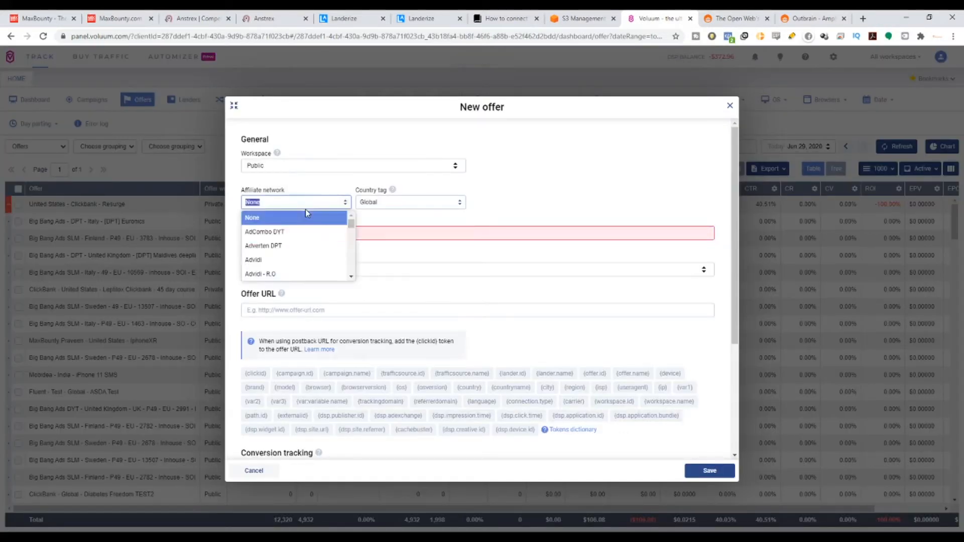
pyautogui.write('Max')
pyautogui.click(307, 216)
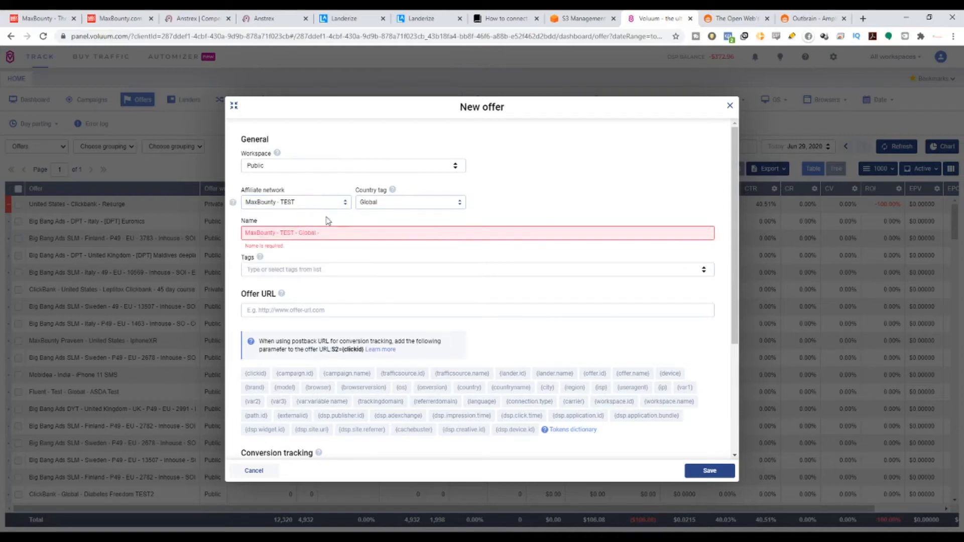
# Check the allowed countries on the MaxBounty campaign page and set the new offer's country tag to Singapore.
pyautogui.click(426, 202)
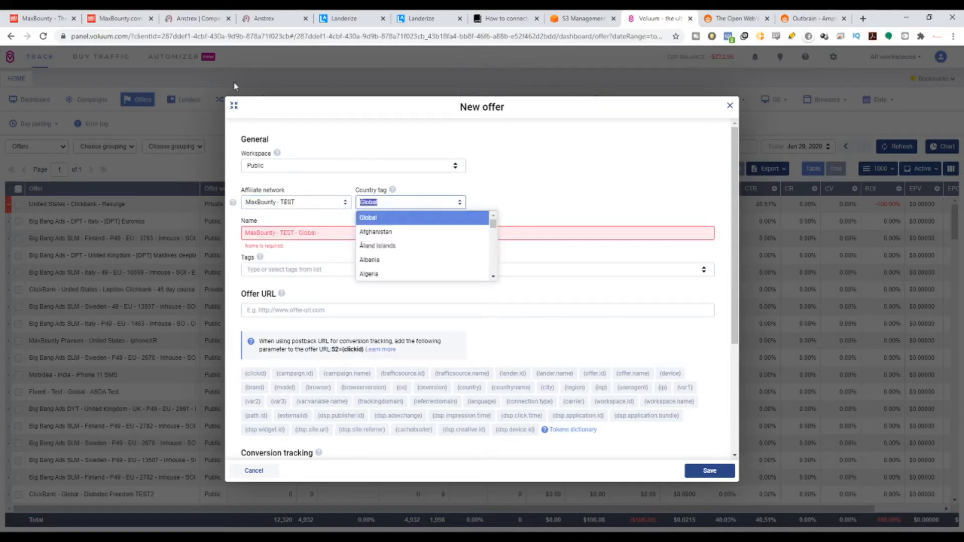
pyautogui.click(119, 18)
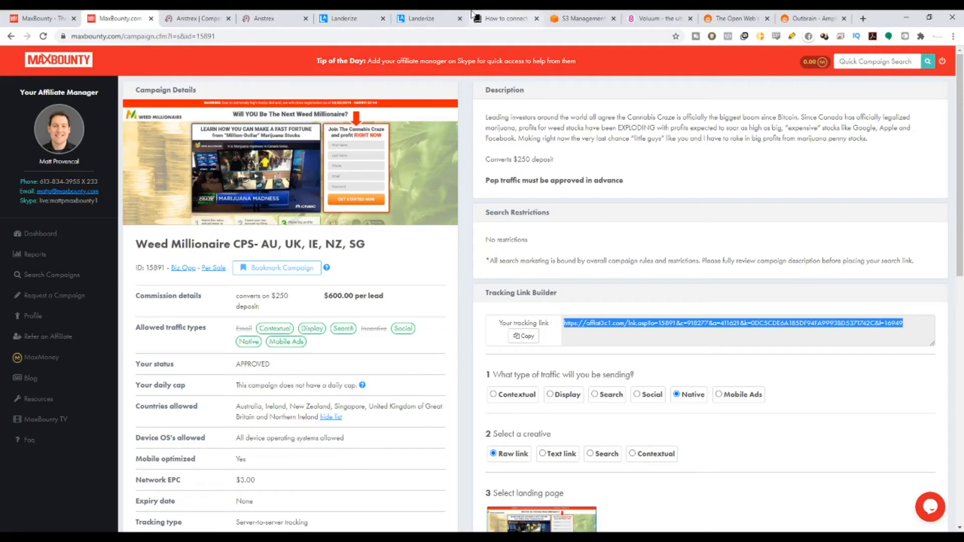
pyautogui.click(632, 14)
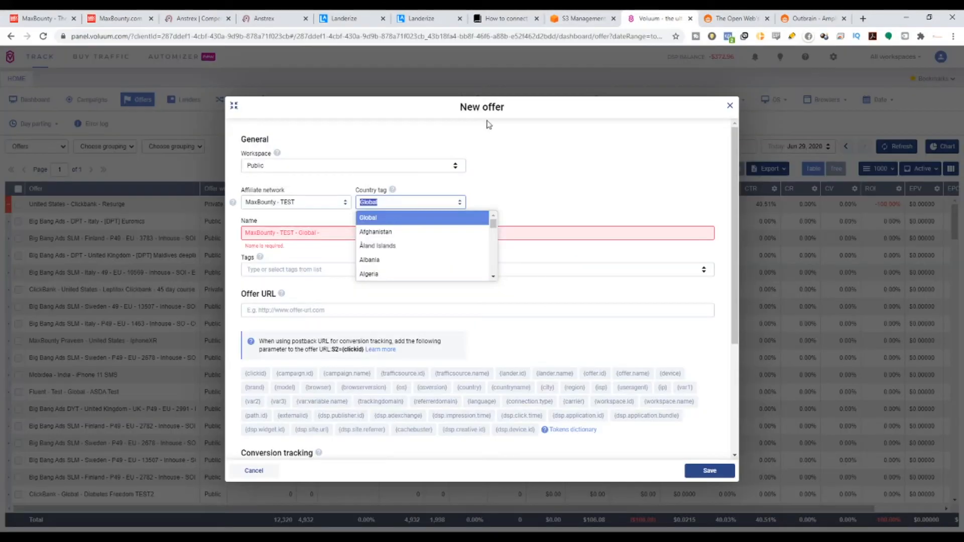
pyautogui.write('SIN')
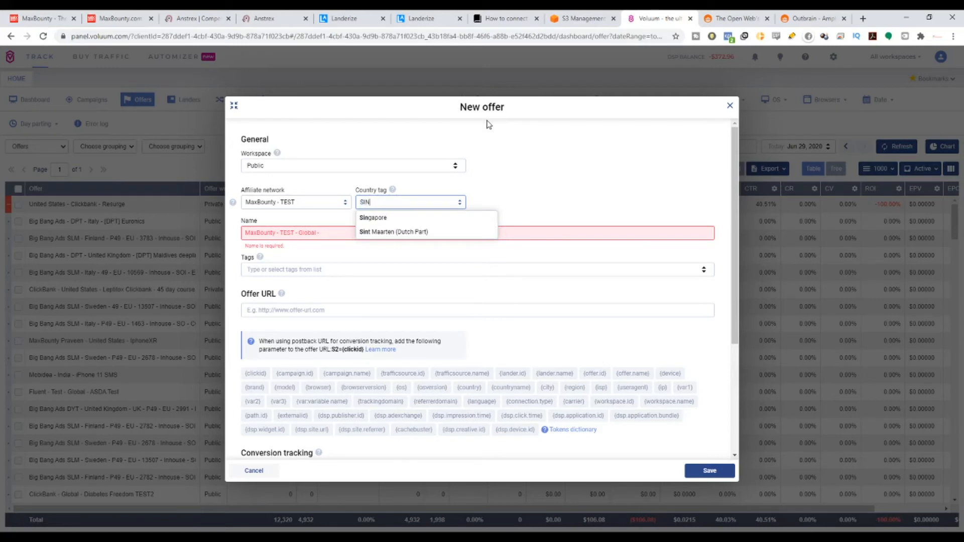
pyautogui.click(438, 219)
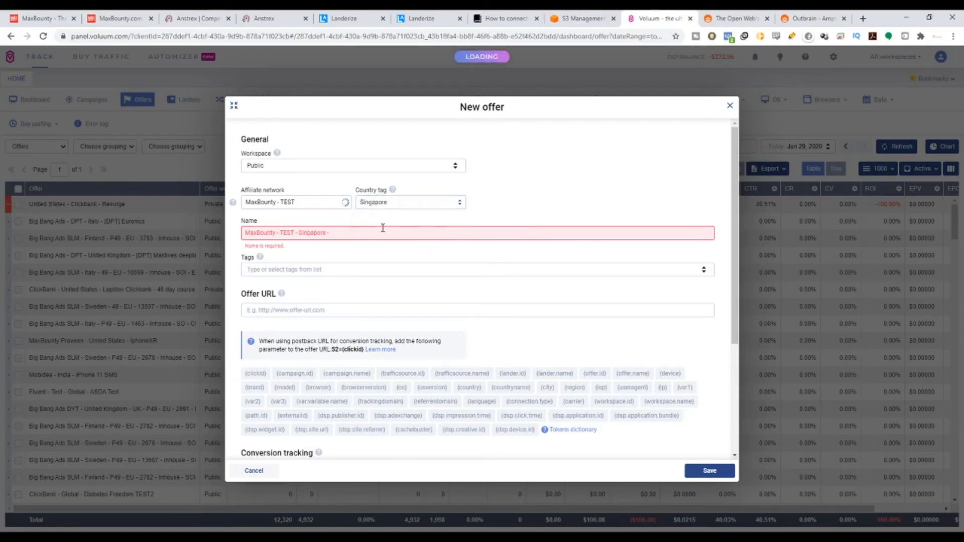
# Complete the offer name by adding Weed Millionaire after the network and country prefix.
pyautogui.click(380, 230)
pyautogui.write('w')
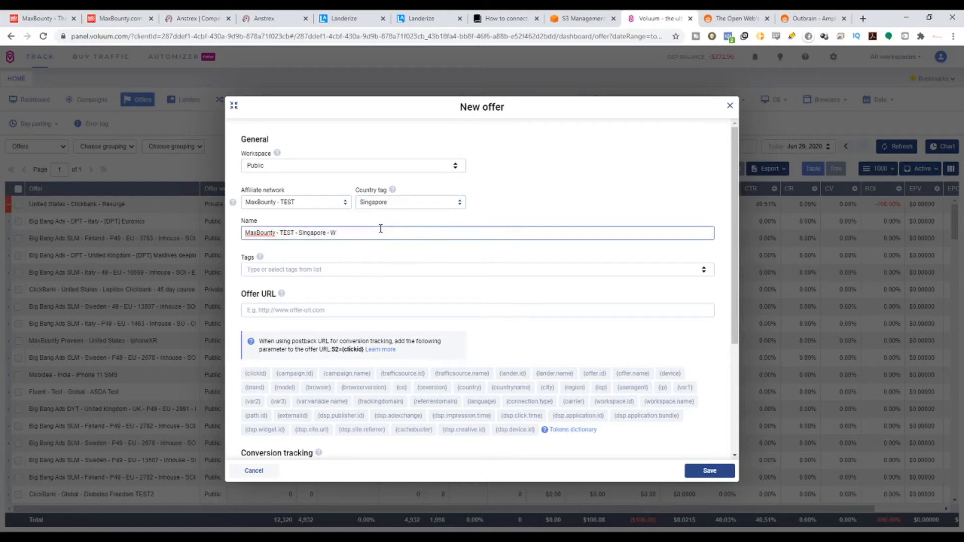
pyautogui.write('eed Millionaire')
# Copy the Weed Millionaire tracking link from MaxBounty into the Voluum offer URL and end it with an ampersand.
pyautogui.click(283, 312)
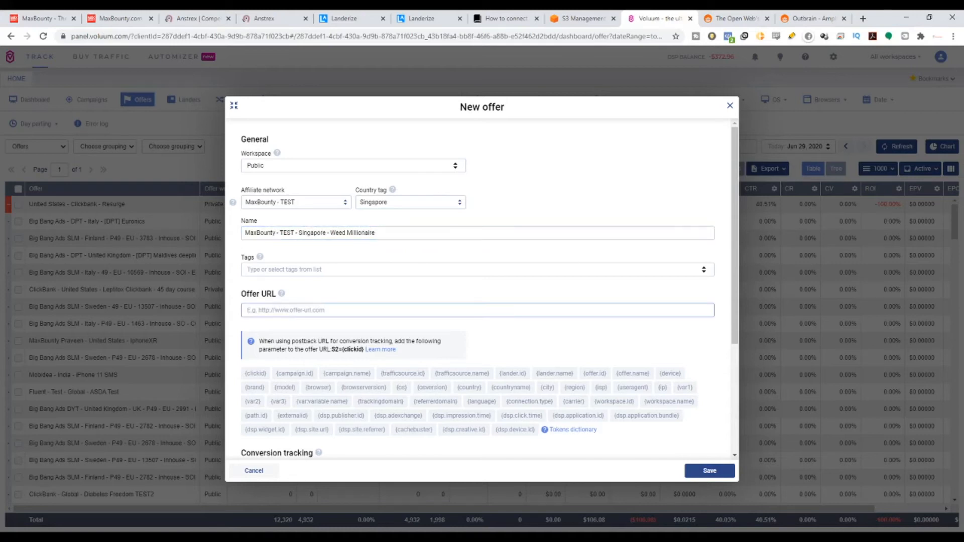
pyautogui.click(142, 19)
pyautogui.click(524, 336)
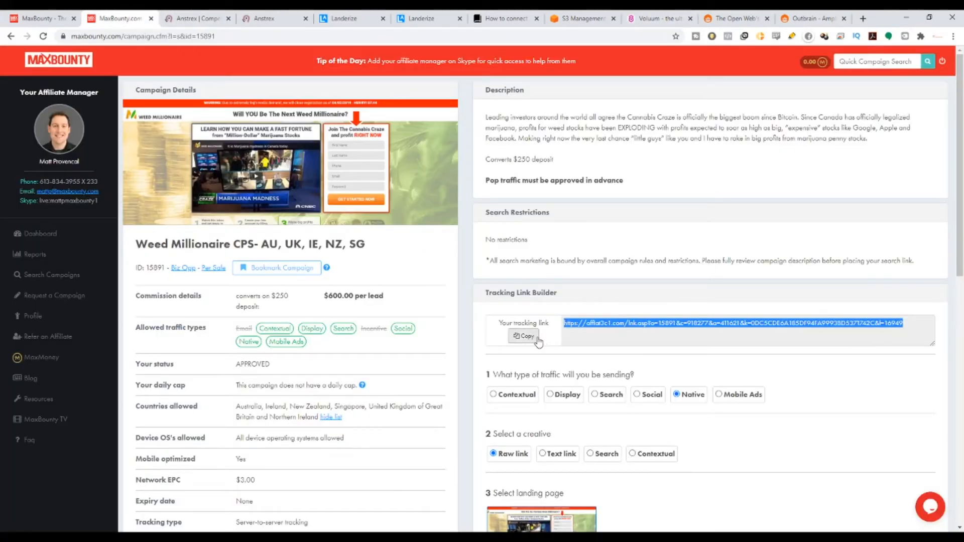
pyautogui.click(653, 18)
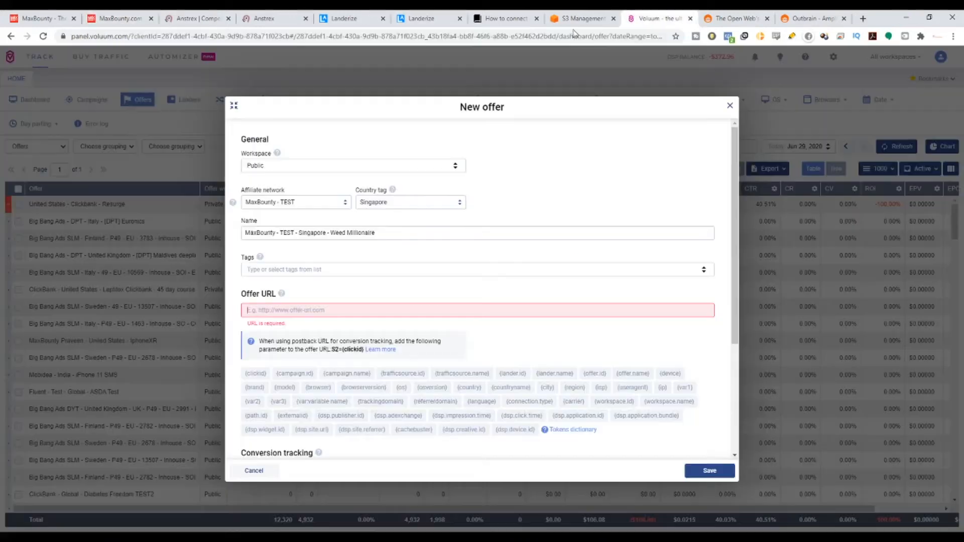
pyautogui.hotkey('ctrl', 'v')
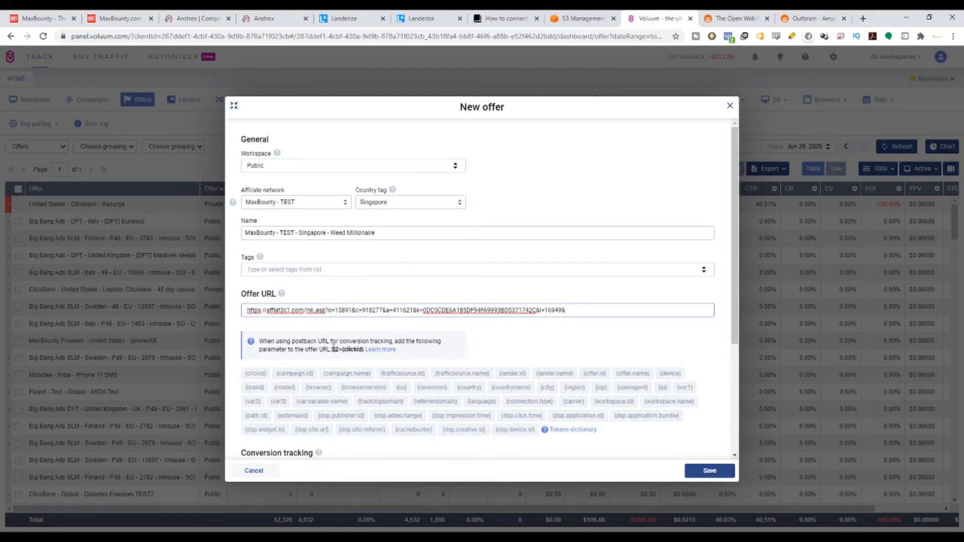
# Append the click ID parameter S2={clickid} to the offer URL, review the conversion tracking settings and save the offer.
pyautogui.moveTo(331, 349); pyautogui.dragTo(363, 350)
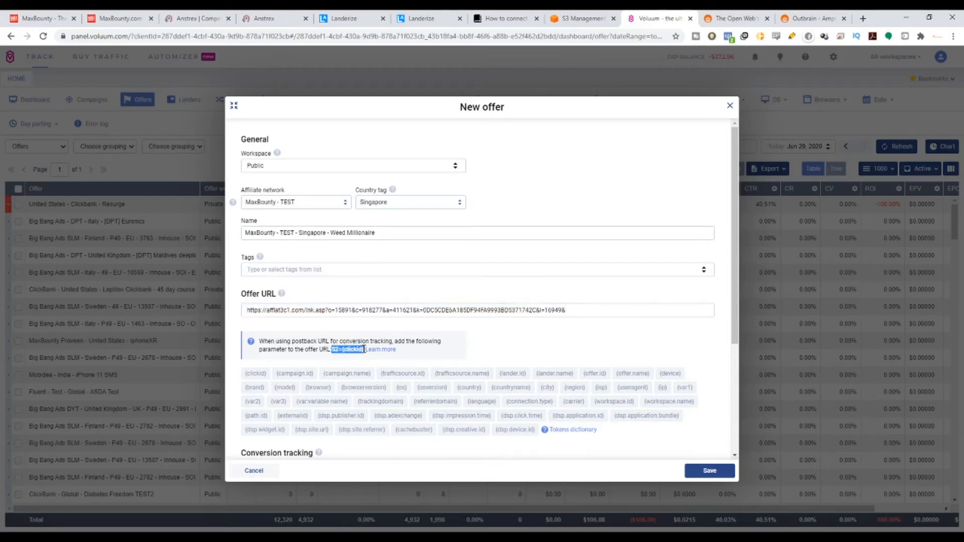
pyautogui.click(588, 310)
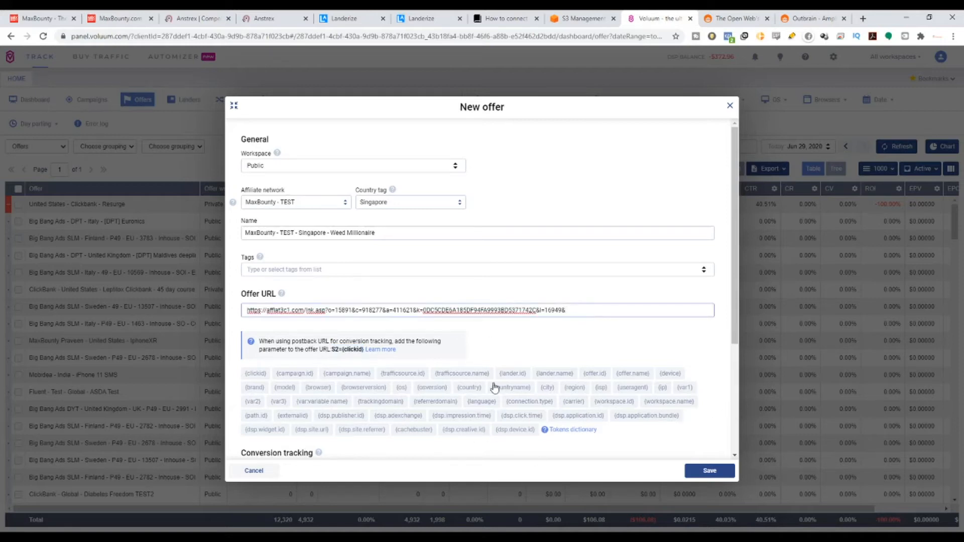
pyautogui.hotkey('ctrl', 'v')
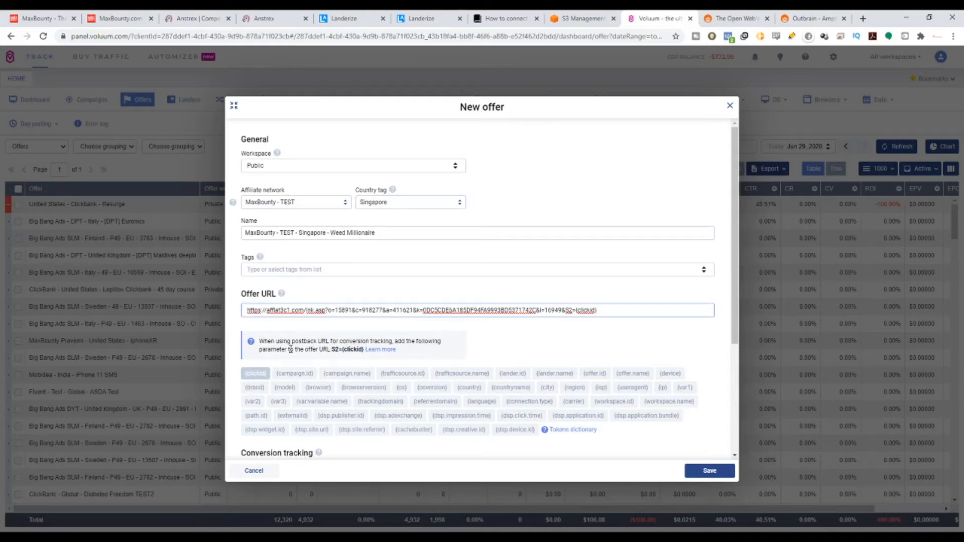
pyautogui.scroll(-3, 413, 383)
pyautogui.scroll(-1, 497, 401)
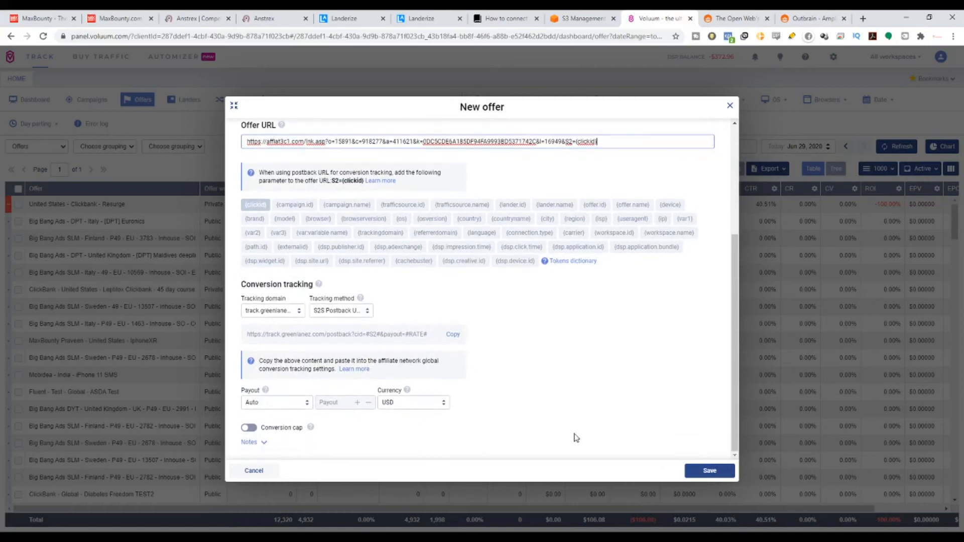
pyautogui.click(714, 475)
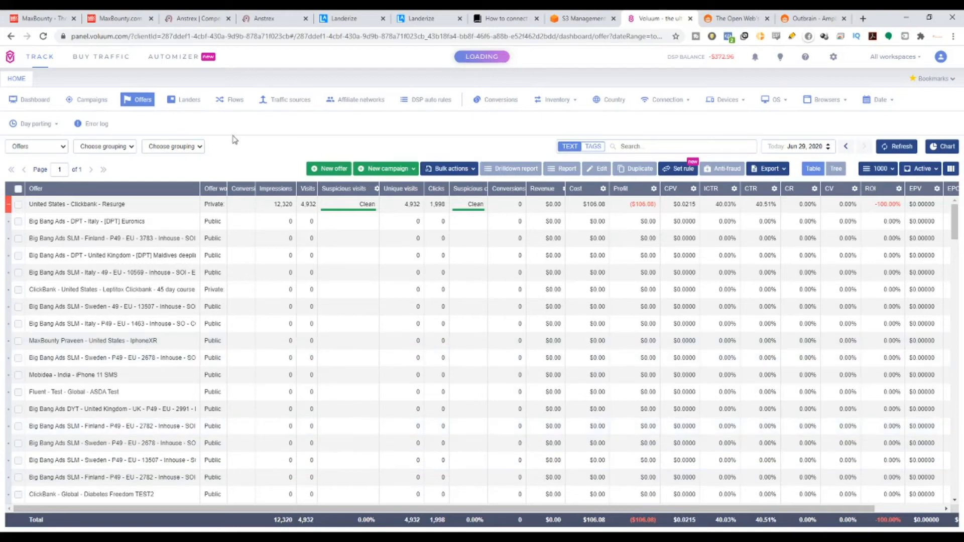
# Open the list of landers in Voluum.
pyautogui.click(194, 100)
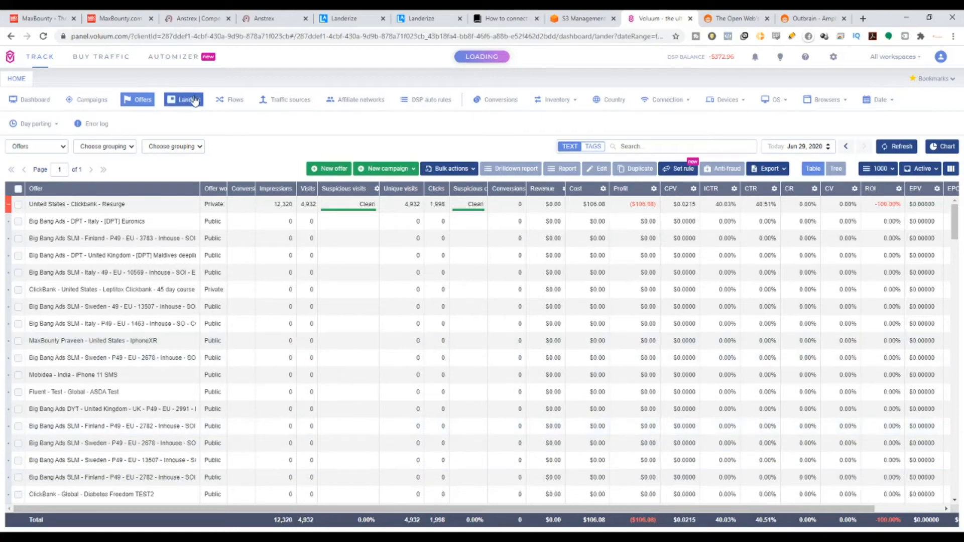
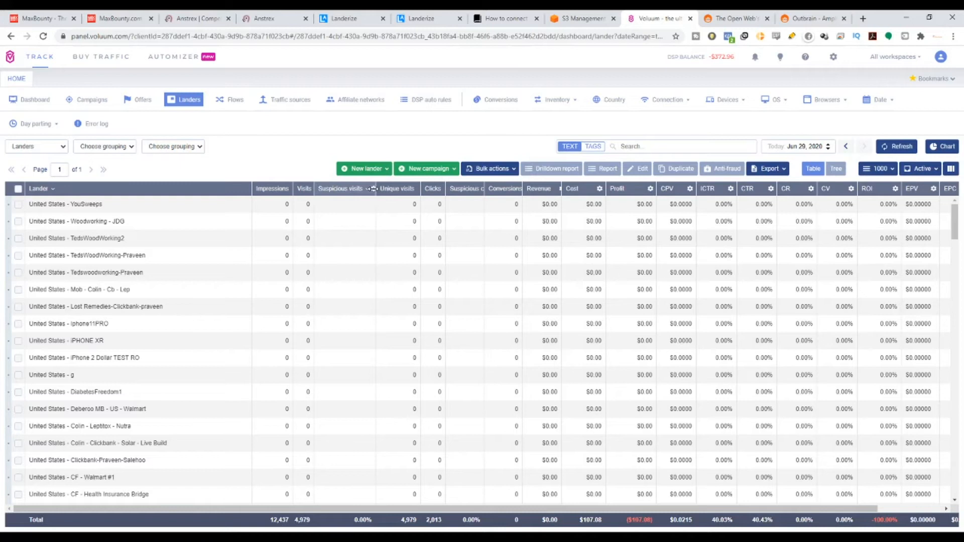
# Start a new lander in the Public workspace and set its country tag to Singapore.
pyautogui.click(363, 168)
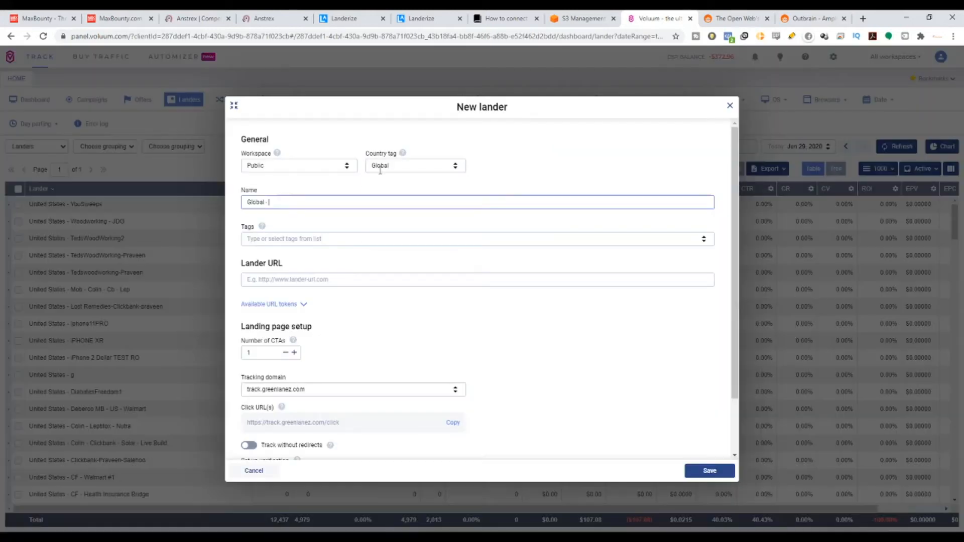
pyautogui.click(310, 163)
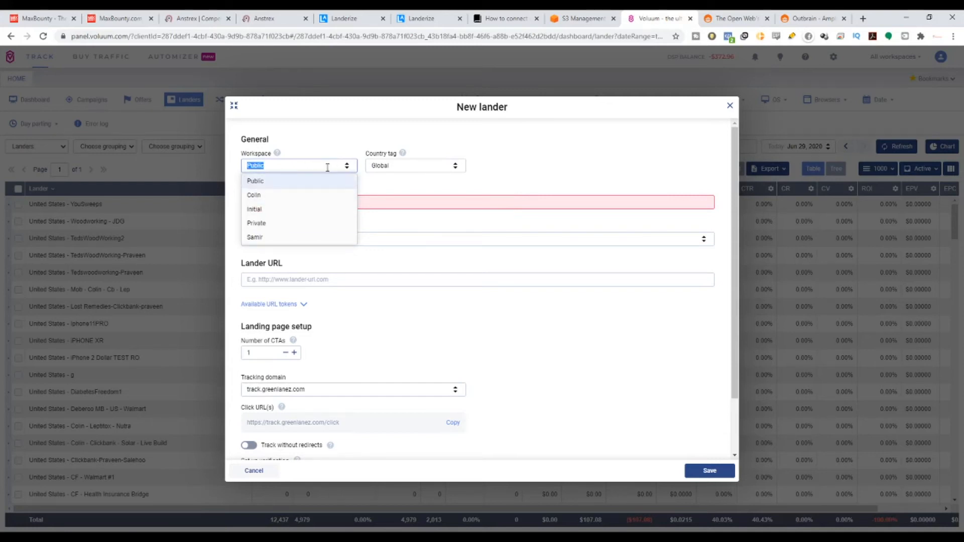
pyautogui.click(414, 162)
pyautogui.write('Si')
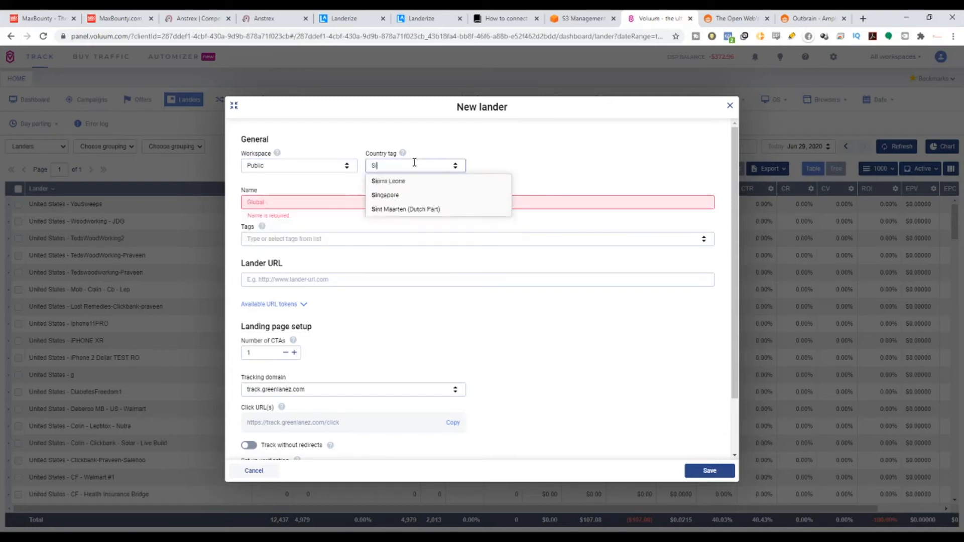
pyautogui.write('ngap')
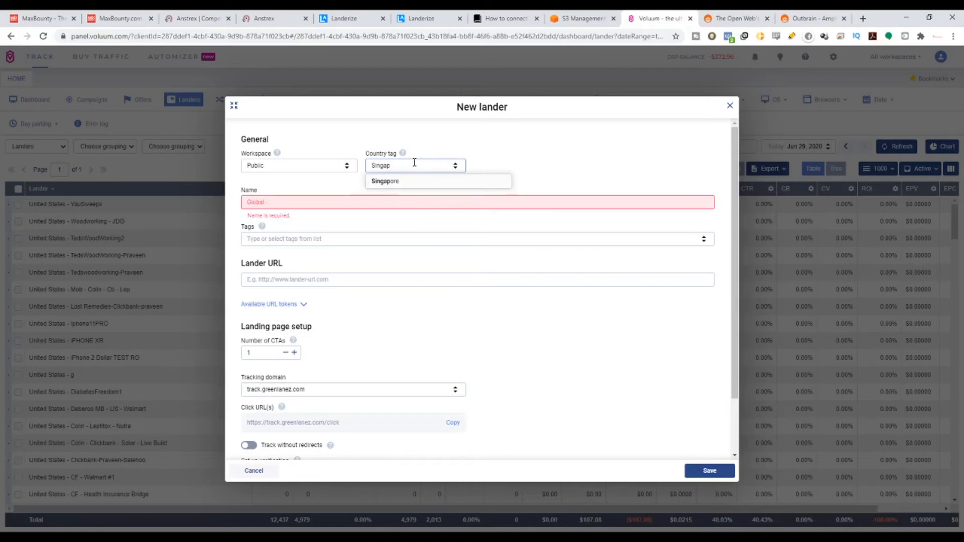
pyautogui.click(394, 182)
# Complete the lander name by adding Weed Millionaire after the country prefix.
pyautogui.click(305, 206)
pyautogui.write('We')
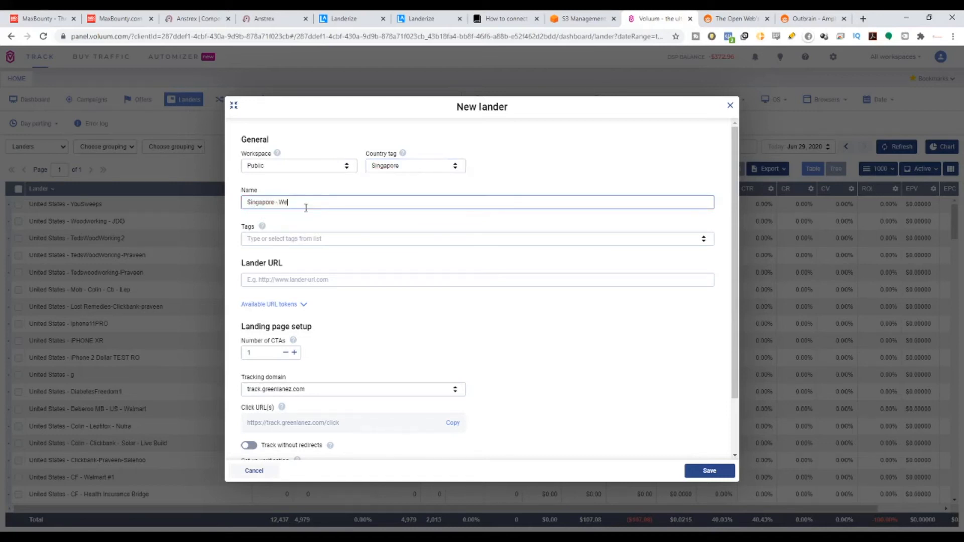
pyautogui.write('ed Millionaire')
pyautogui.click(307, 280)
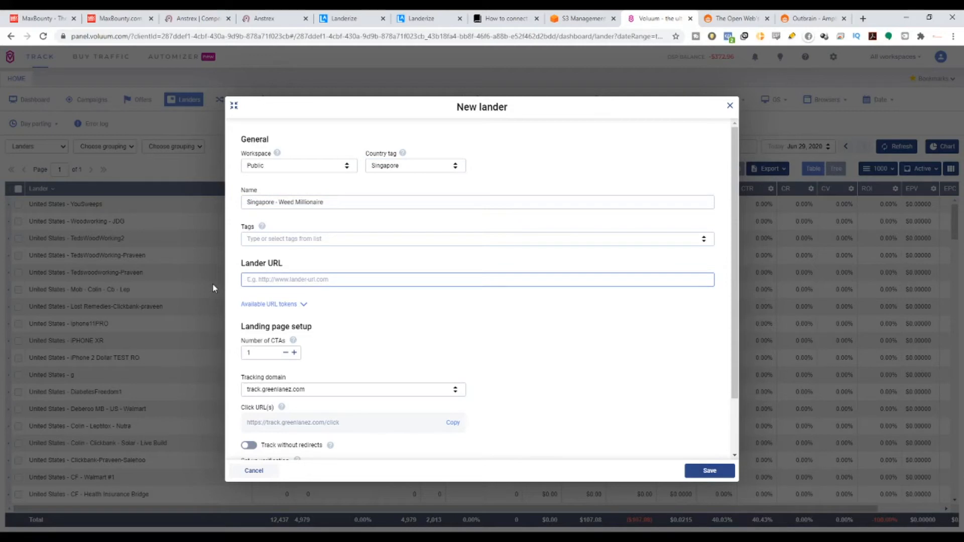
pyautogui.write('https://')
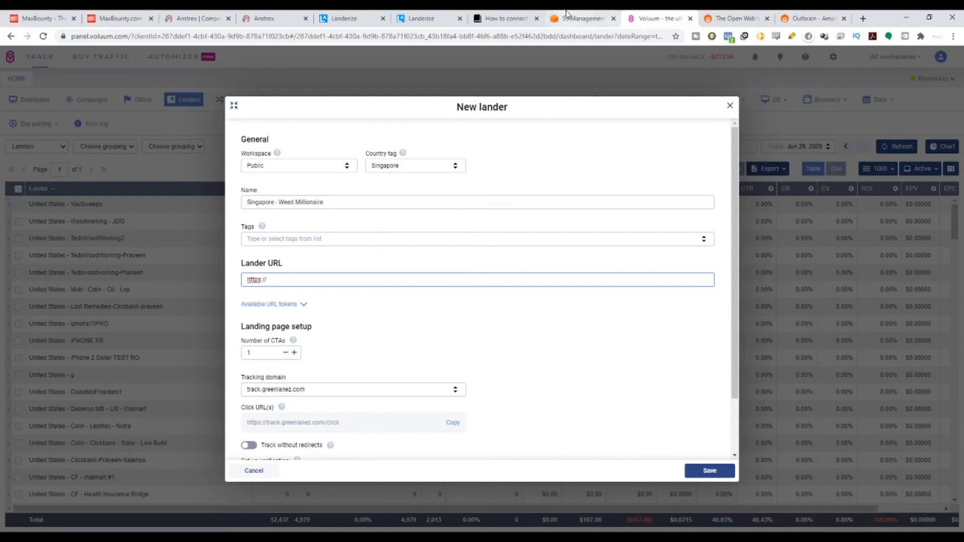
pyautogui.click(582, 18)
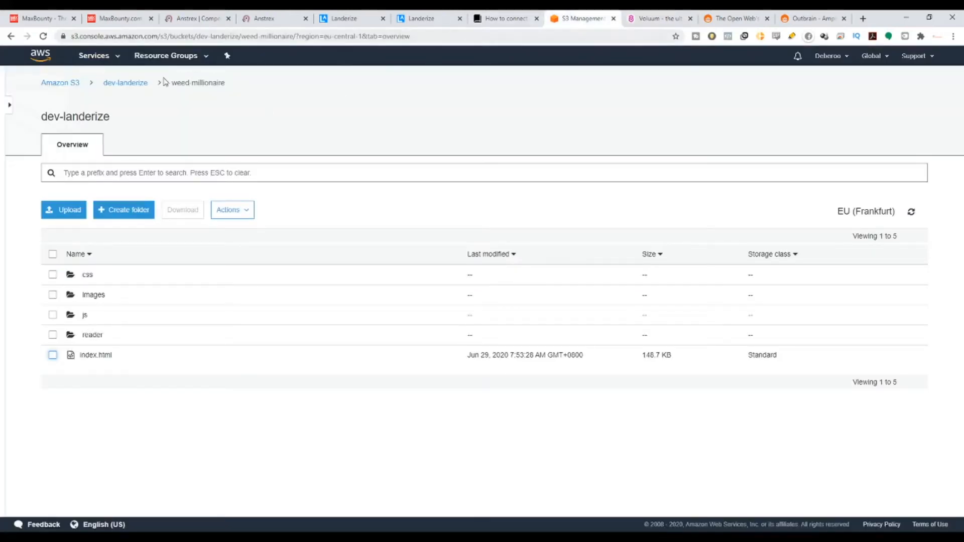
pyautogui.click(142, 84)
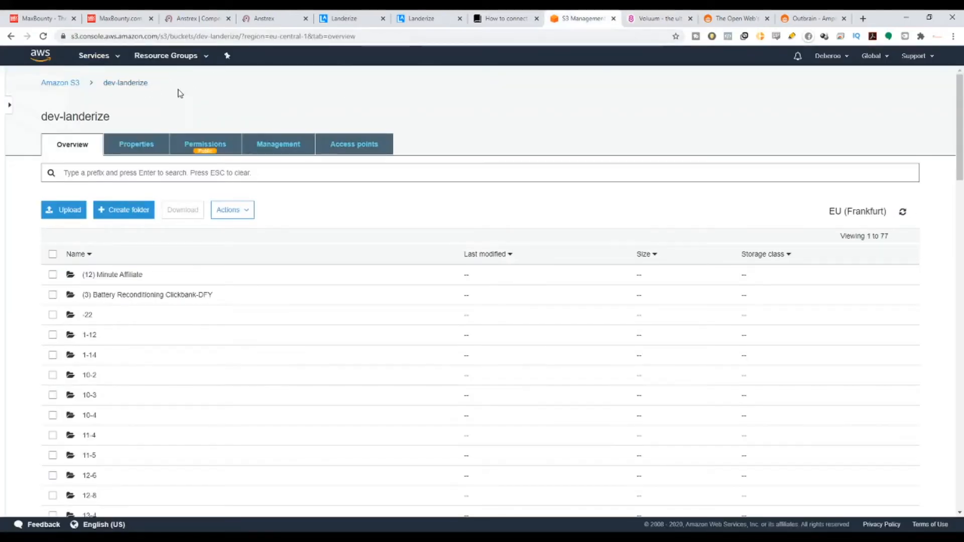
pyautogui.moveTo(150, 83); pyautogui.dragTo(107, 89)
pyautogui.hotkey('ctrl', 'c')
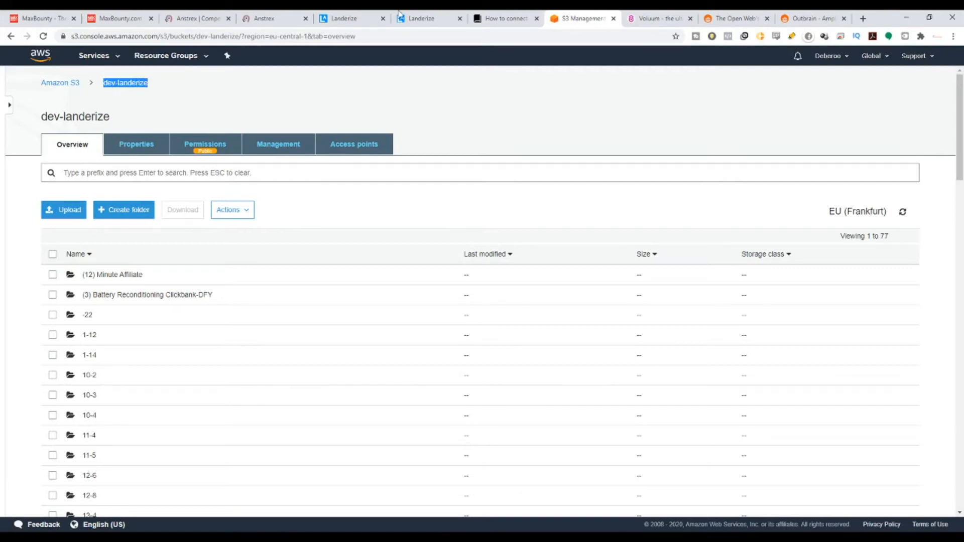
pyautogui.click(656, 18)
pyautogui.hotkey('ctrl', 'v')
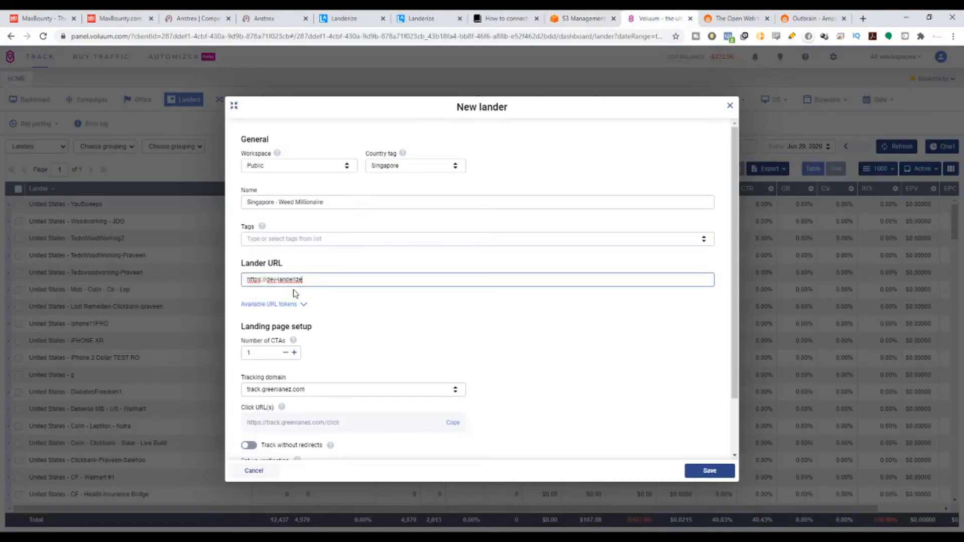
# Consult the Landerize hosting guide on setting up AWS for the section about generating a free SSL certificate for https.
pyautogui.moveTo(267, 280); pyautogui.dragTo(246, 280)
pyautogui.click(503, 18)
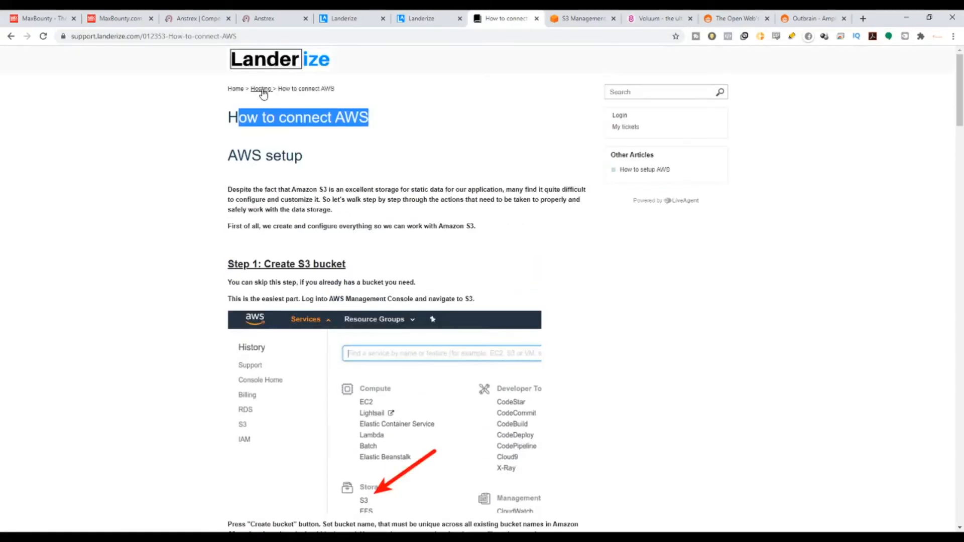
pyautogui.click(261, 91)
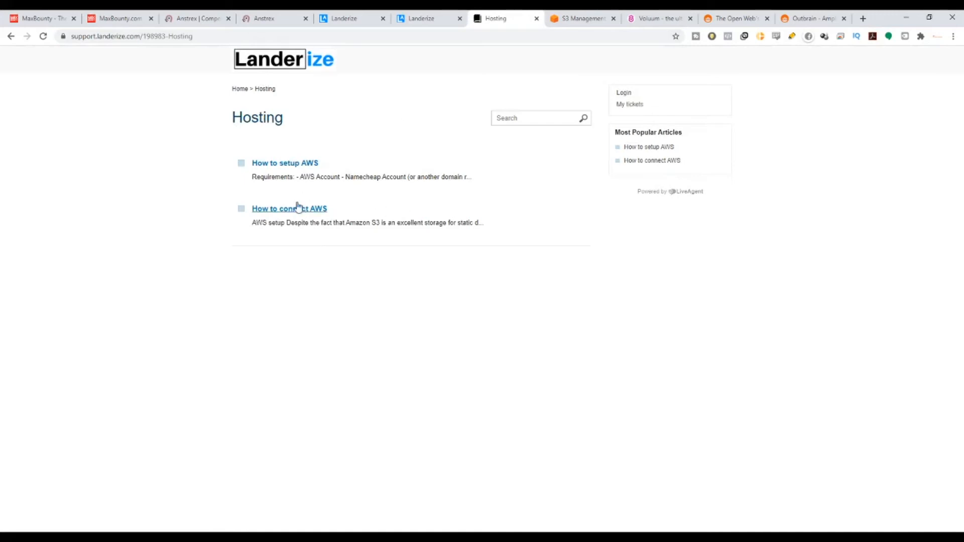
pyautogui.click(289, 164)
pyautogui.scroll(-5, 406, 315)
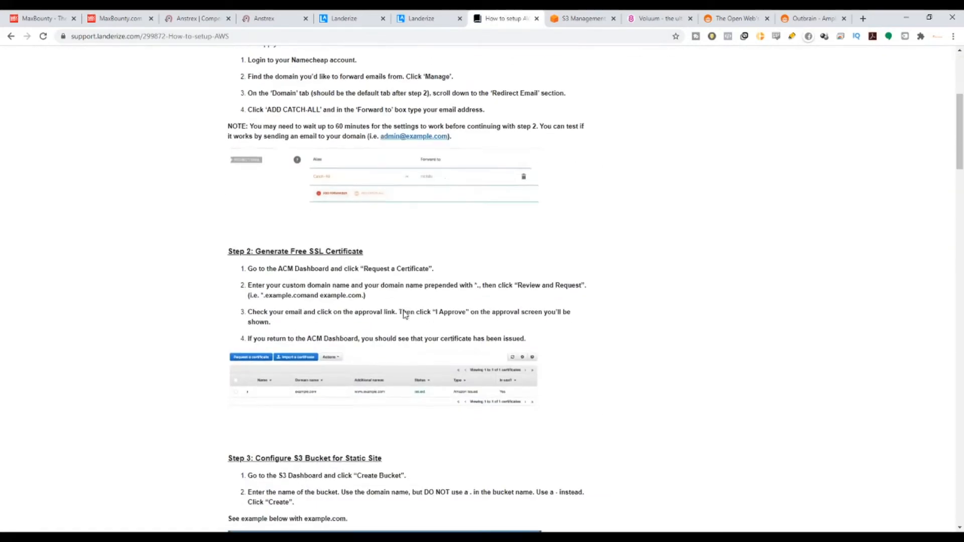
pyautogui.scroll(-2, 406, 315)
pyautogui.moveTo(256, 158); pyautogui.dragTo(364, 158)
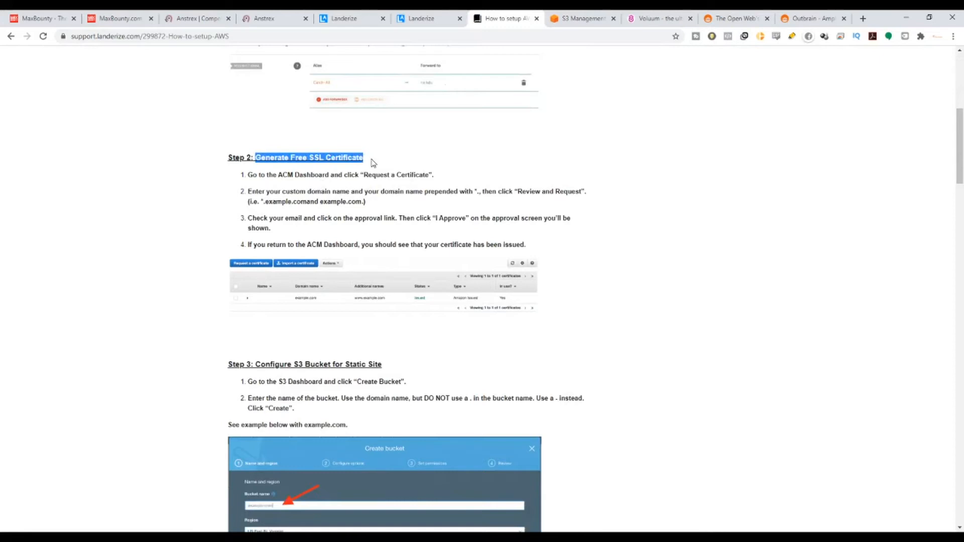
pyautogui.click(647, 18)
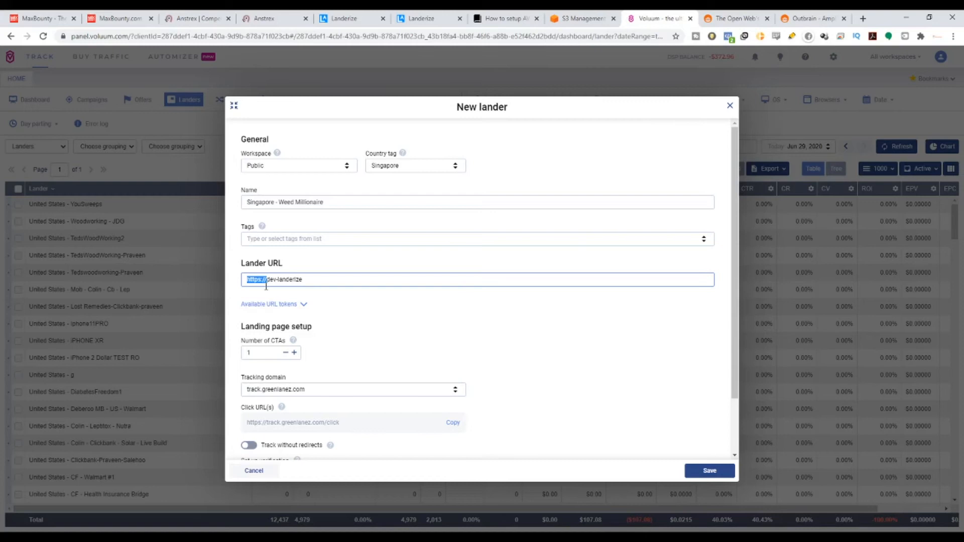
# Extend the lander URL with .com/ and the folder name weed-millionaire copied from the dev-landerize bucket in Amazon S3.
pyautogui.click(320, 281)
pyautogui.click(566, 18)
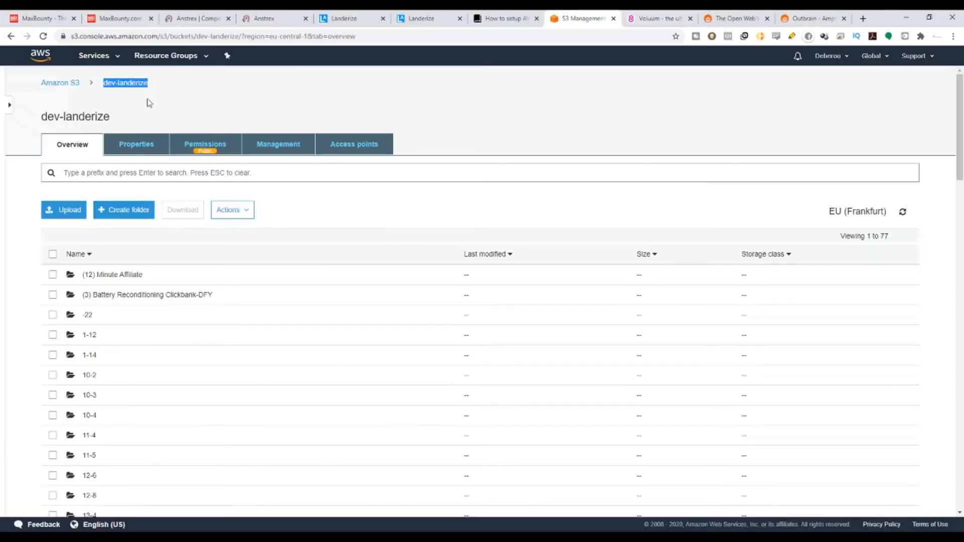
pyautogui.click(122, 176)
pyautogui.write('weed')
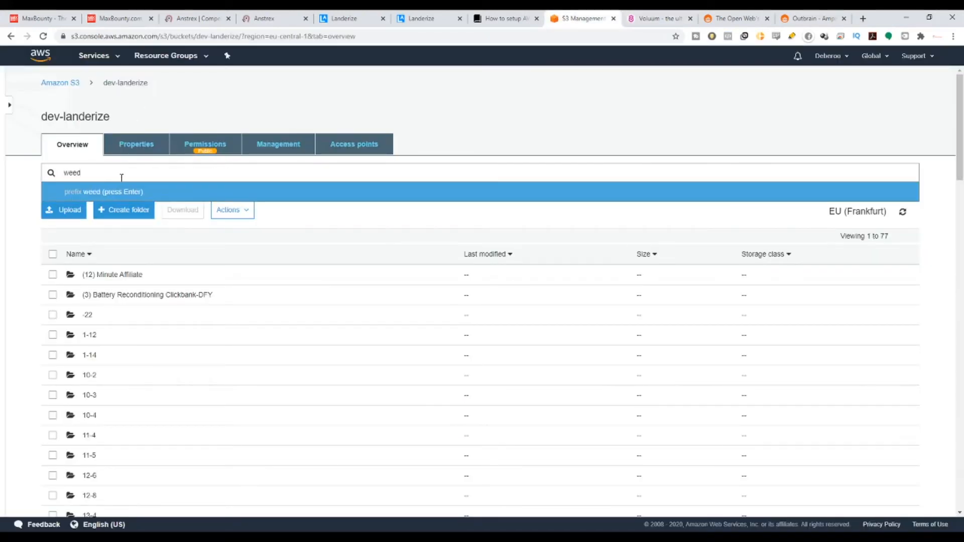
pyautogui.press('Return')
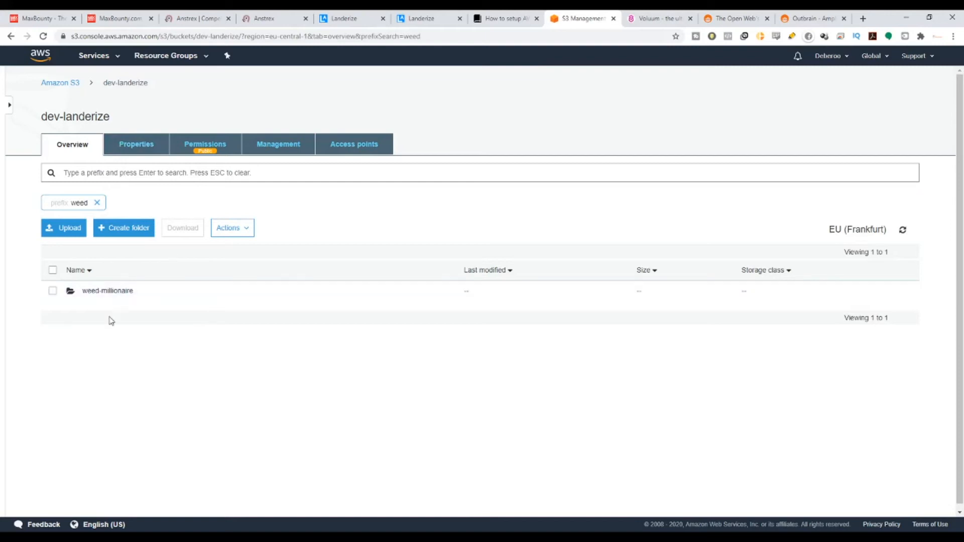
pyautogui.click(108, 291)
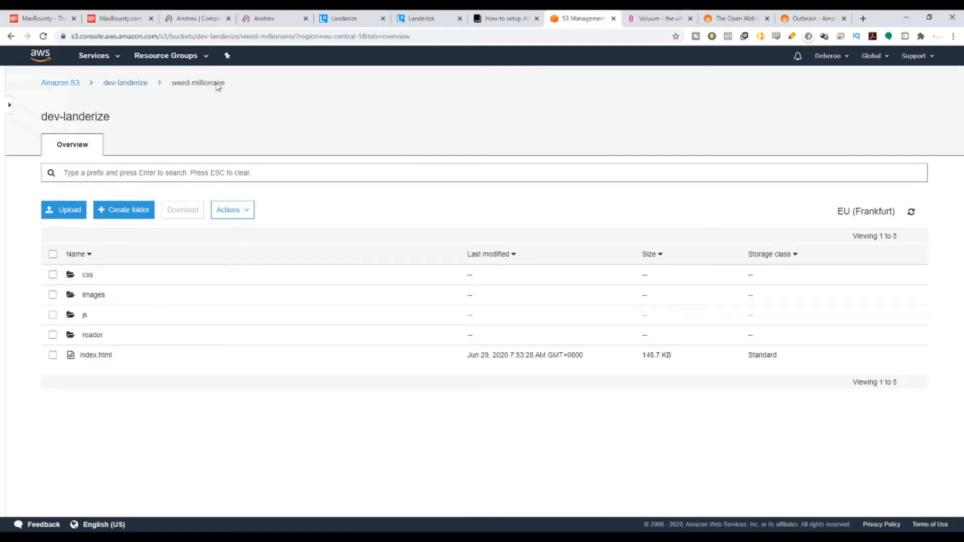
pyautogui.moveTo(226, 82); pyautogui.dragTo(170, 90)
pyautogui.hotkey('ctrl', 'c')
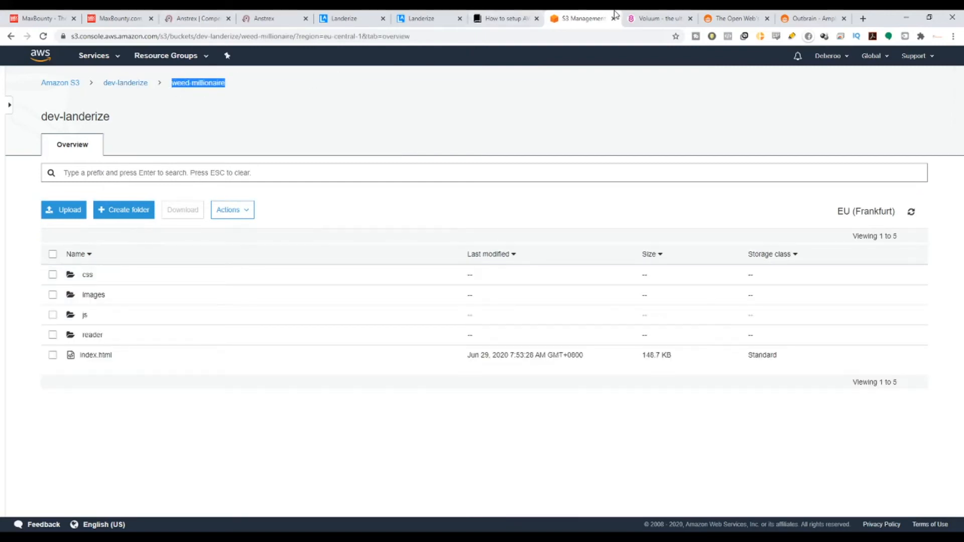
pyautogui.click(652, 18)
pyautogui.hotkey('ctrl', 'v')
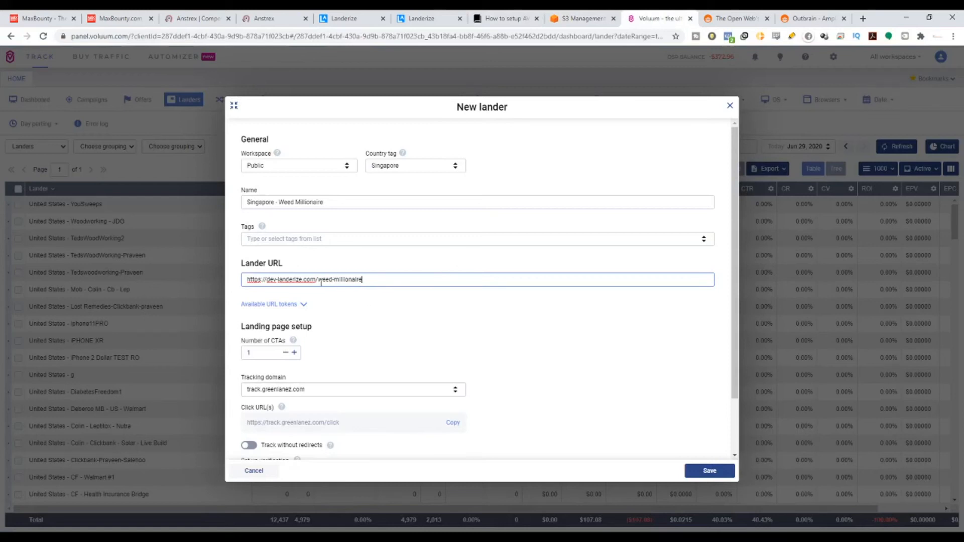
# Correct the lander URL's domain to devlanderize.com and append /index.html after the weed-millionaire folder.
pyautogui.moveTo(322, 280); pyautogui.dragTo(341, 280)
pyautogui.click(277, 280)
pyautogui.press('BackSpace')
pyautogui.moveTo(316, 280); pyautogui.dragTo(369, 280)
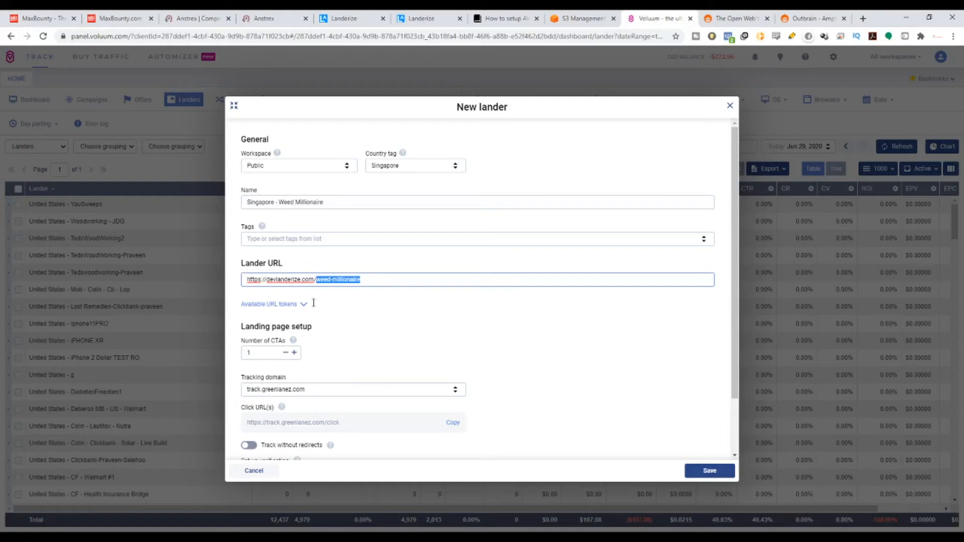
pyautogui.click(372, 279)
pyautogui.moveTo(321, 280); pyautogui.dragTo(362, 279)
pyautogui.click(334, 280)
pyautogui.moveTo(331, 280); pyautogui.dragTo(338, 279)
pyautogui.doubleClick(256, 279)
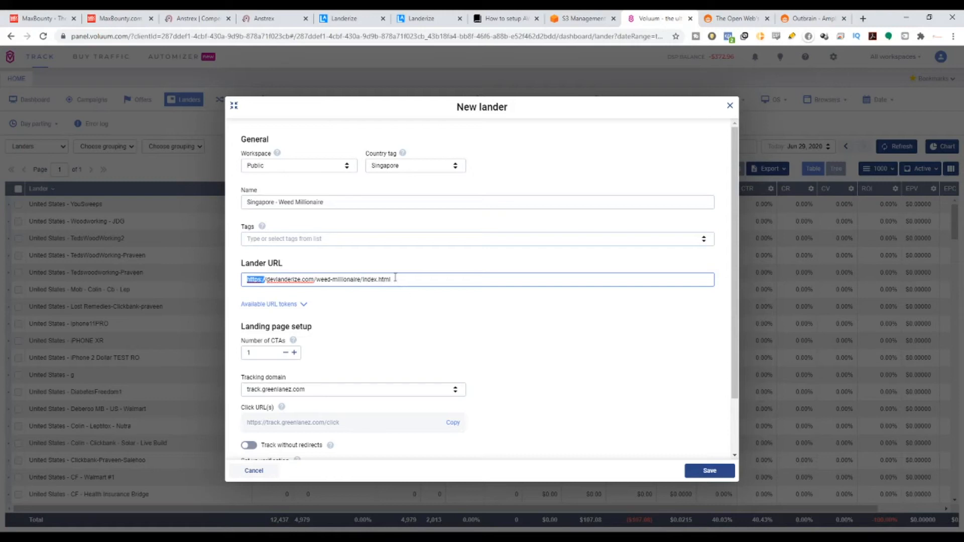
pyautogui.moveTo(392, 280); pyautogui.dragTo(366, 280)
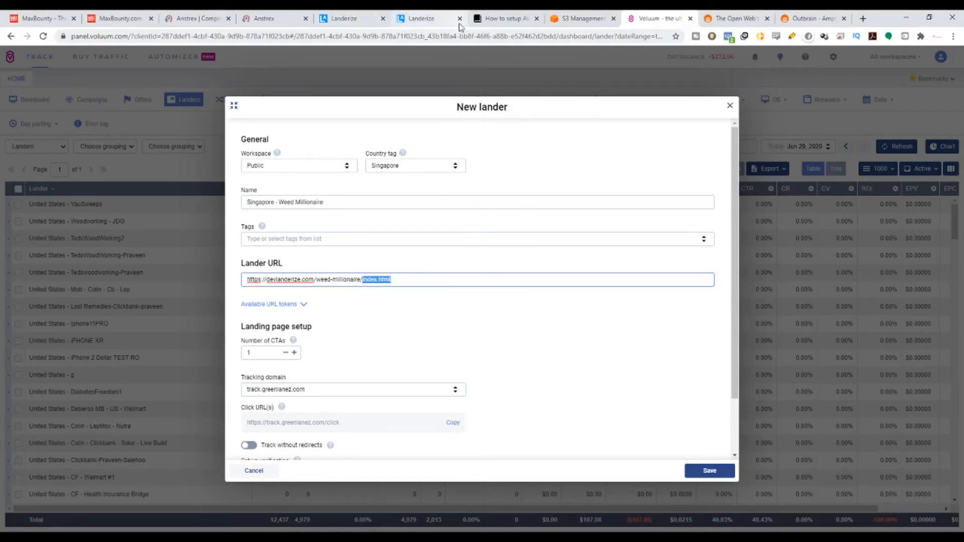
# Check the landing page's file name in the S3 folder, review the landing page setup and save the lander.
pyautogui.click(562, 20)
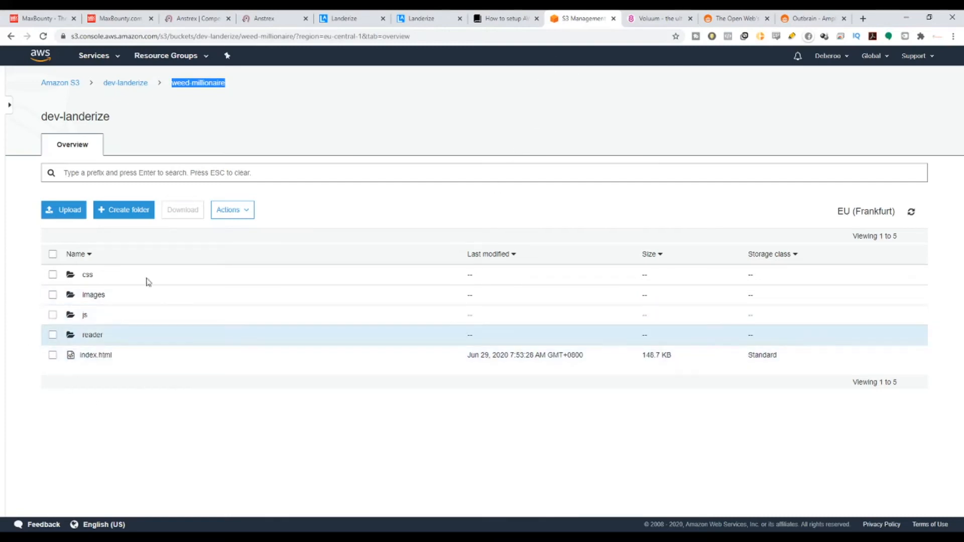
pyautogui.click(653, 18)
pyautogui.scroll(-2, 481, 298)
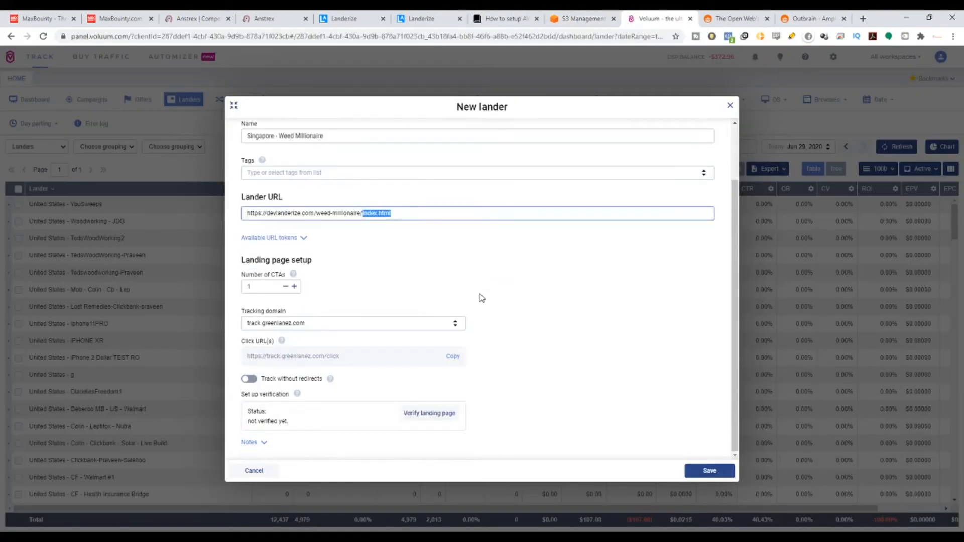
pyautogui.click(718, 472)
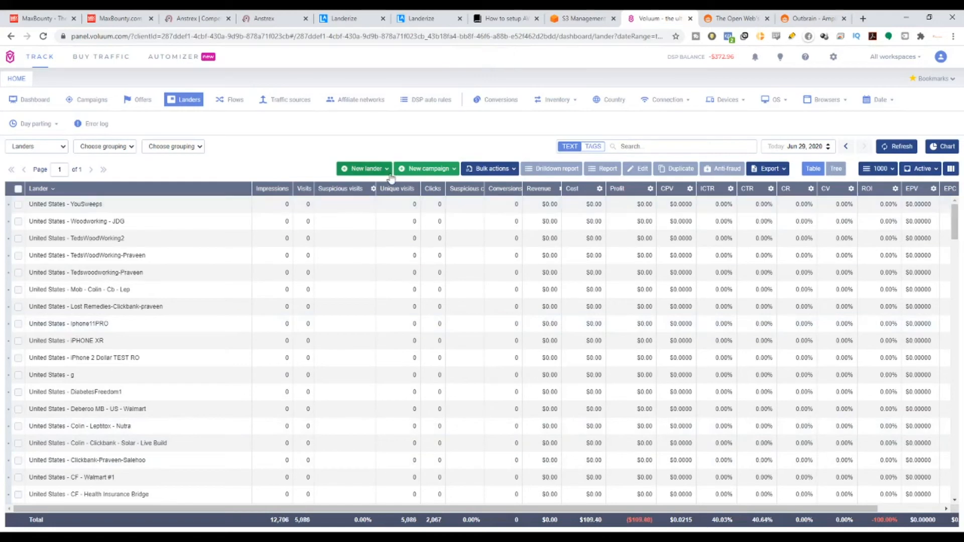
# Start a new TRK Advanced campaign in the Private workspace and open its traffic source choices.
pyautogui.click(87, 103)
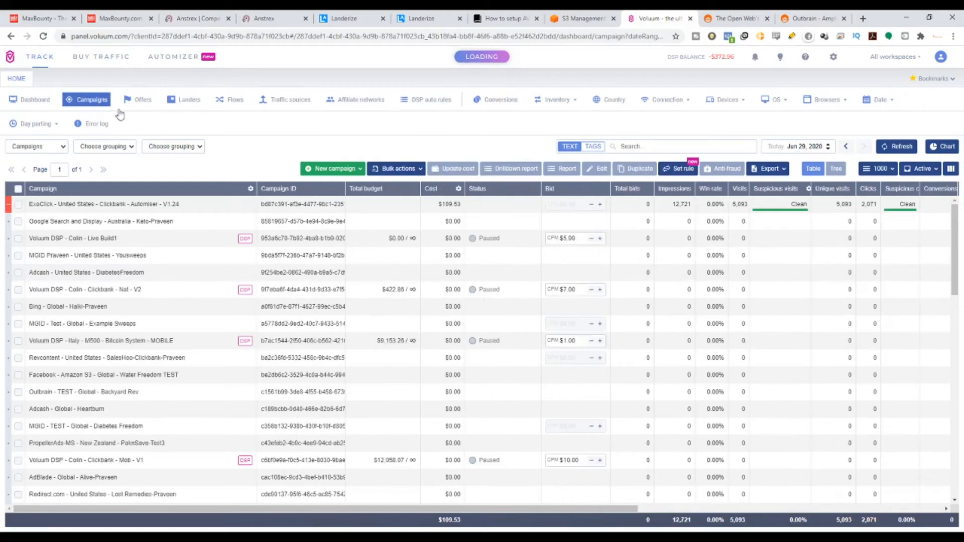
pyautogui.moveTo(351, 174)
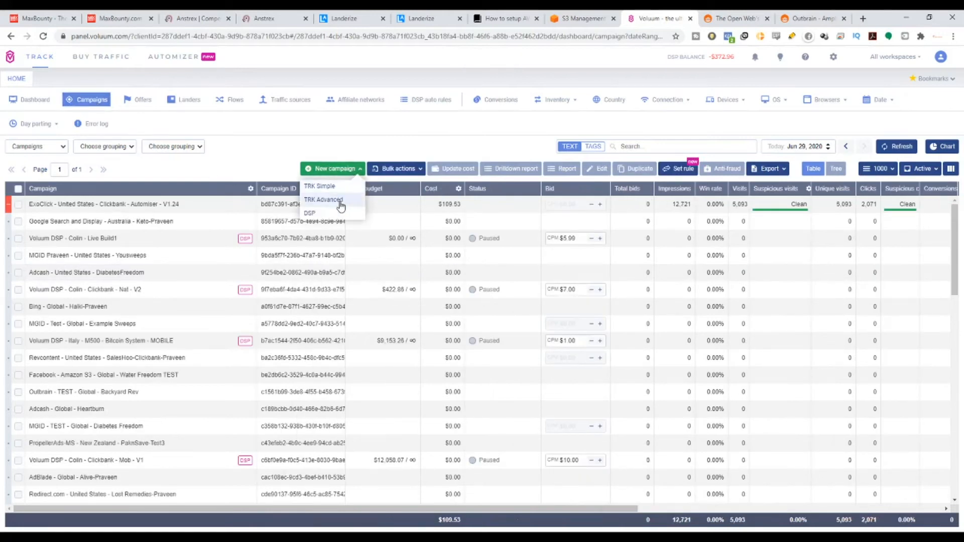
pyautogui.click(338, 203)
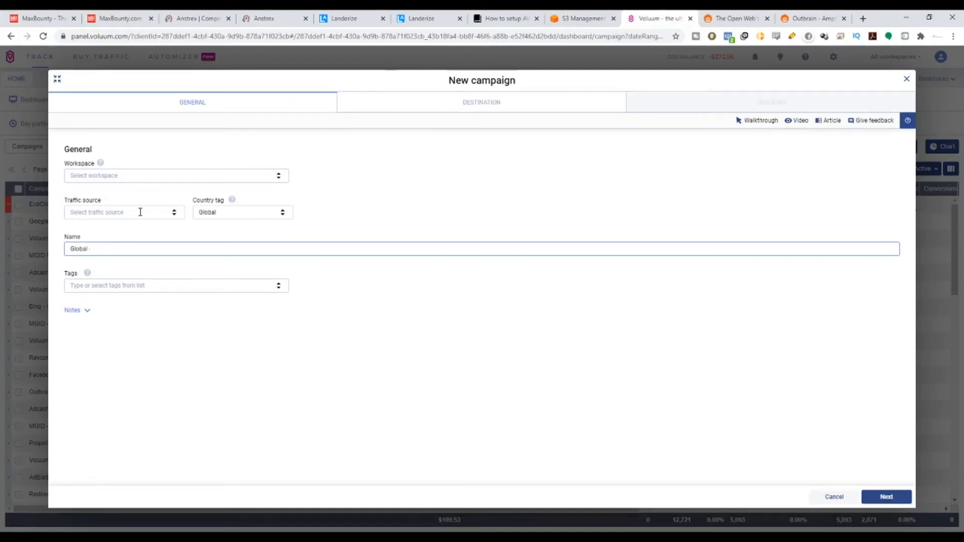
pyautogui.click(278, 180)
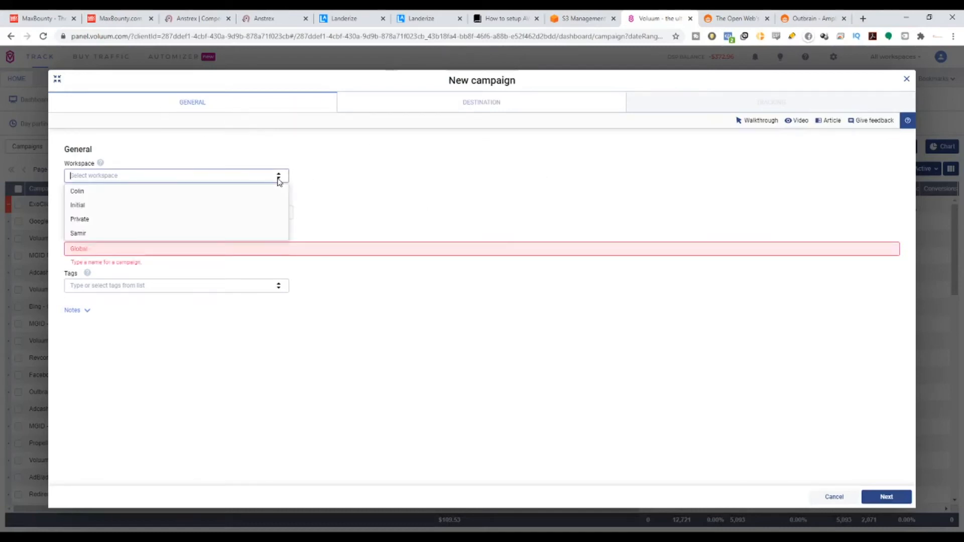
pyautogui.click(221, 219)
pyautogui.click(104, 210)
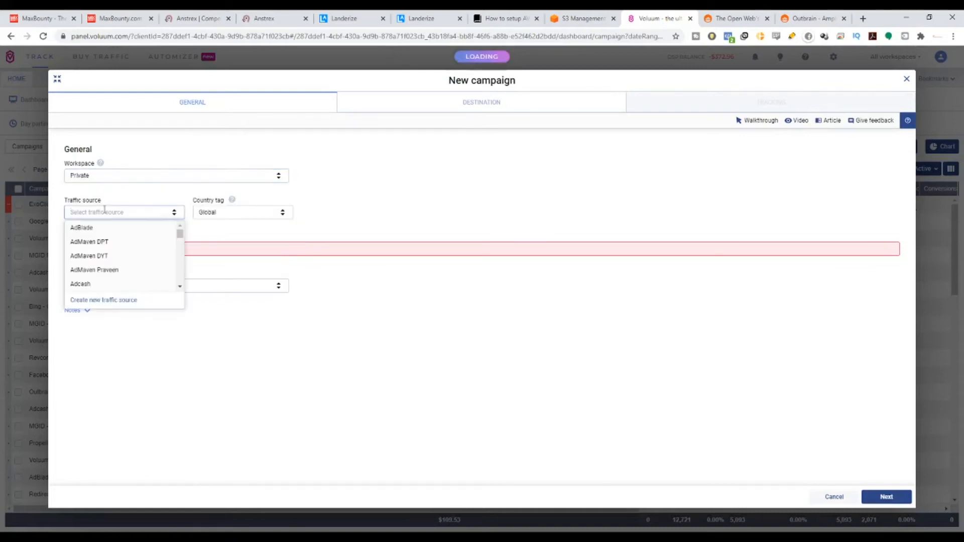
pyautogui.write('Max')
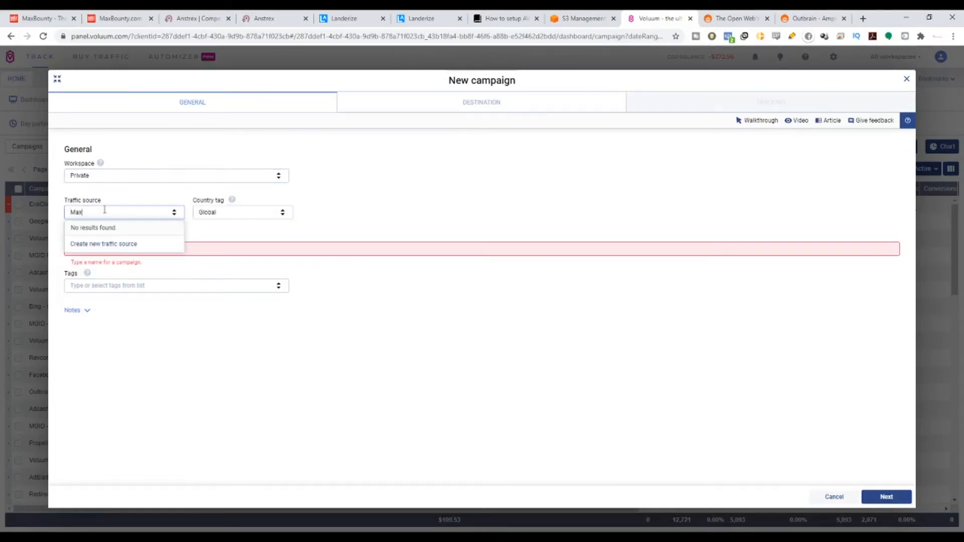
pyautogui.press('BackSpace')
pyautogui.press('BackSpace')
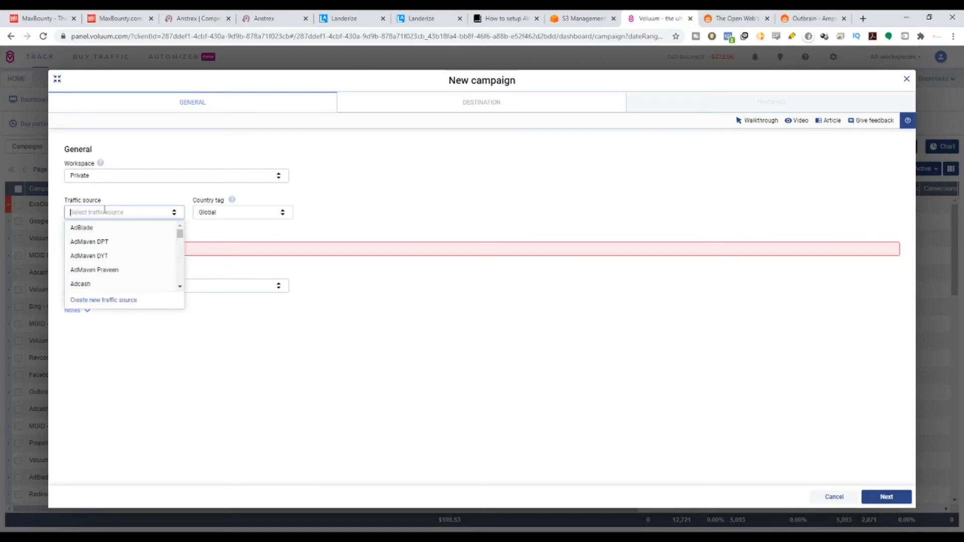
# Set the new campaign's traffic source to Outbrain - TEST and its country tag to Singapore.
pyautogui.write('ou')
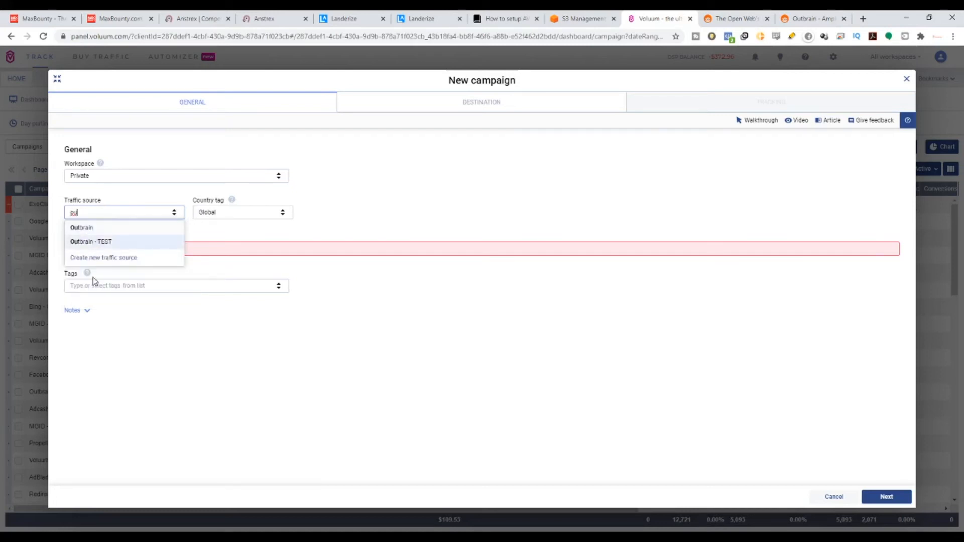
pyautogui.click(97, 242)
pyautogui.click(223, 208)
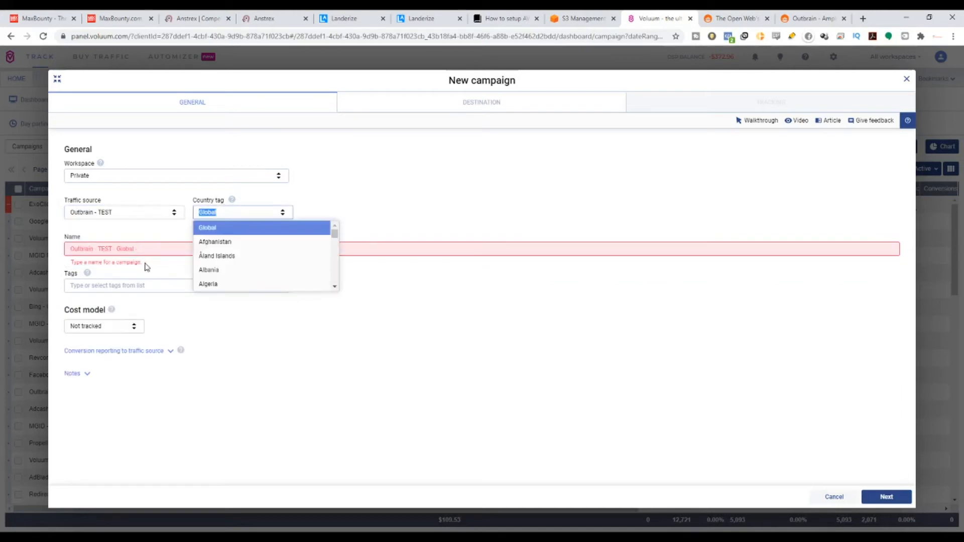
pyautogui.click(146, 266)
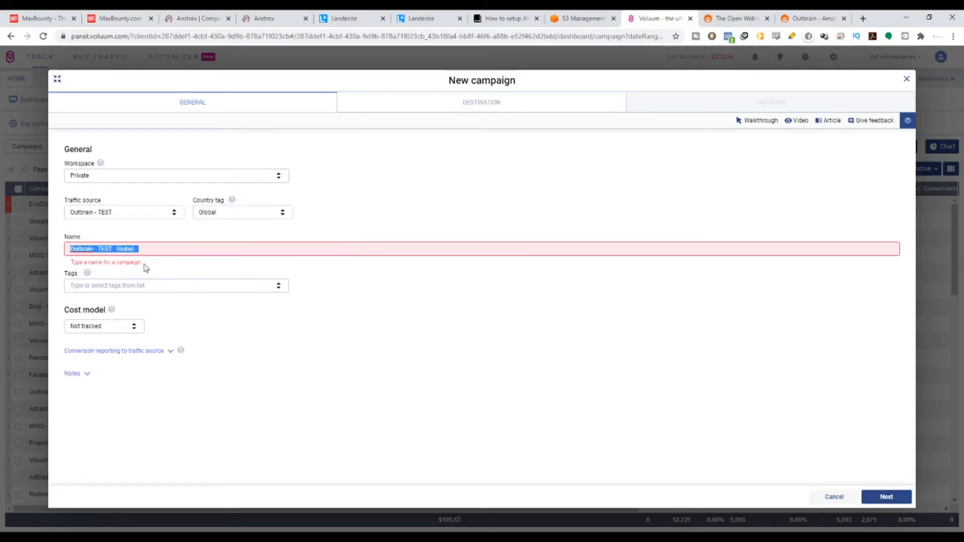
pyautogui.click(263, 210)
pyautogui.write('siNA')
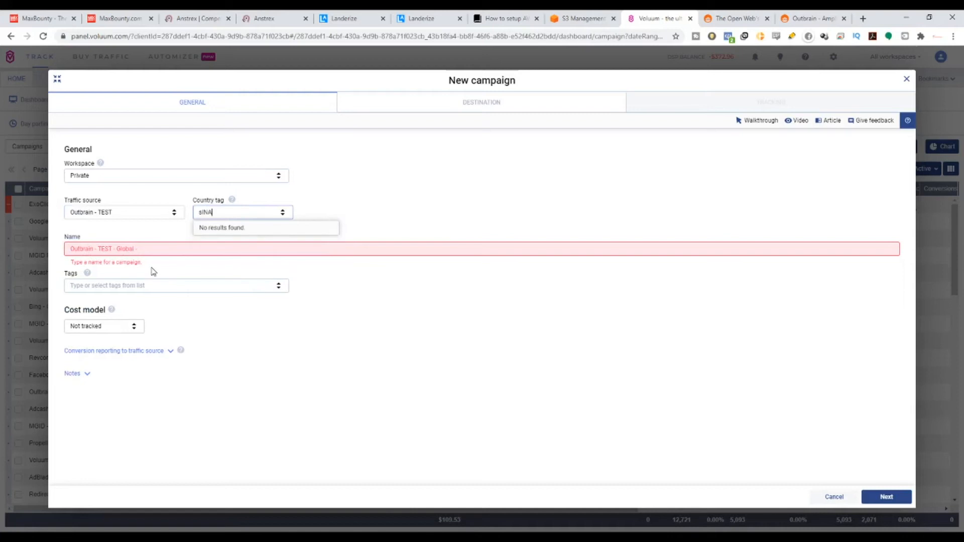
pyautogui.press('BackSpace')
pyautogui.press('BackSpace')
pyautogui.write('n')
pyautogui.click(216, 227)
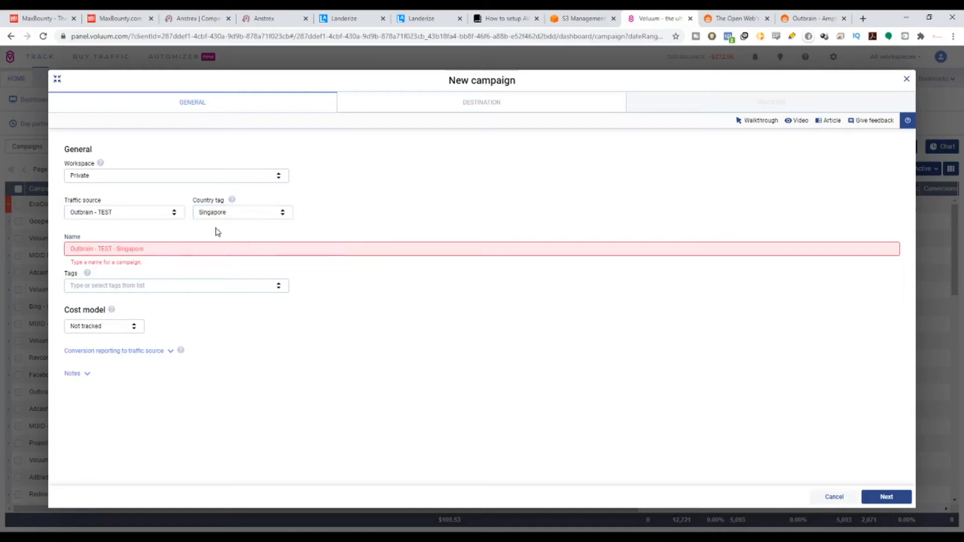
# Complete the campaign name as Outbrain - TEST - Singapore - Weed Millionaire.
pyautogui.click(149, 248)
pyautogui.write('We')
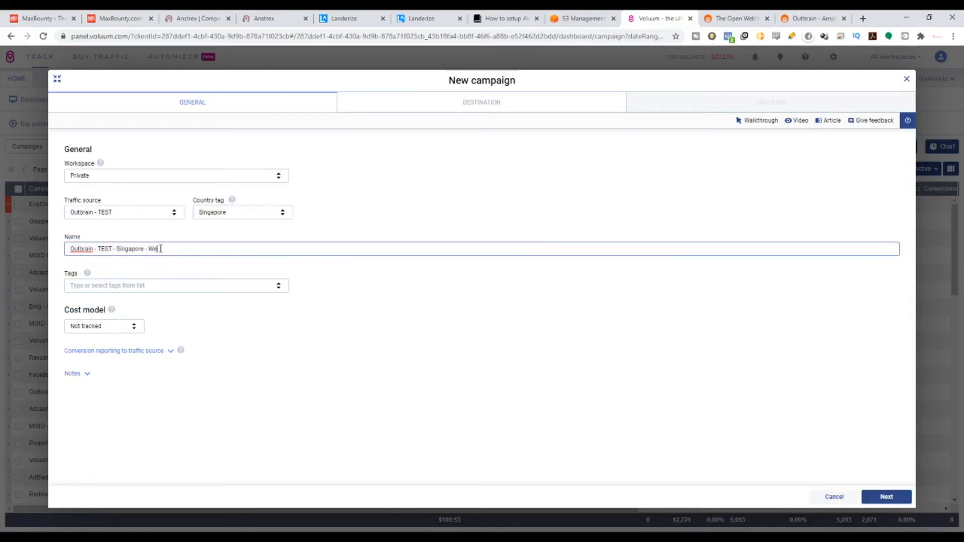
pyautogui.write('ek Millionaire')
# Review the available cost models and set the campaign's cost model to CPA.
pyautogui.moveTo(106, 310); pyautogui.dragTo(94, 313)
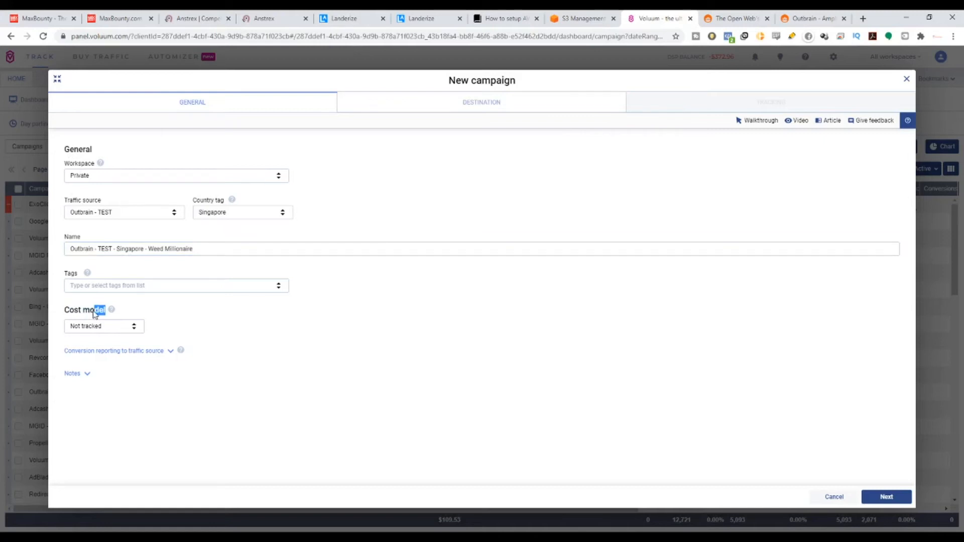
pyautogui.click(132, 326)
pyautogui.scroll(-1, 103, 377)
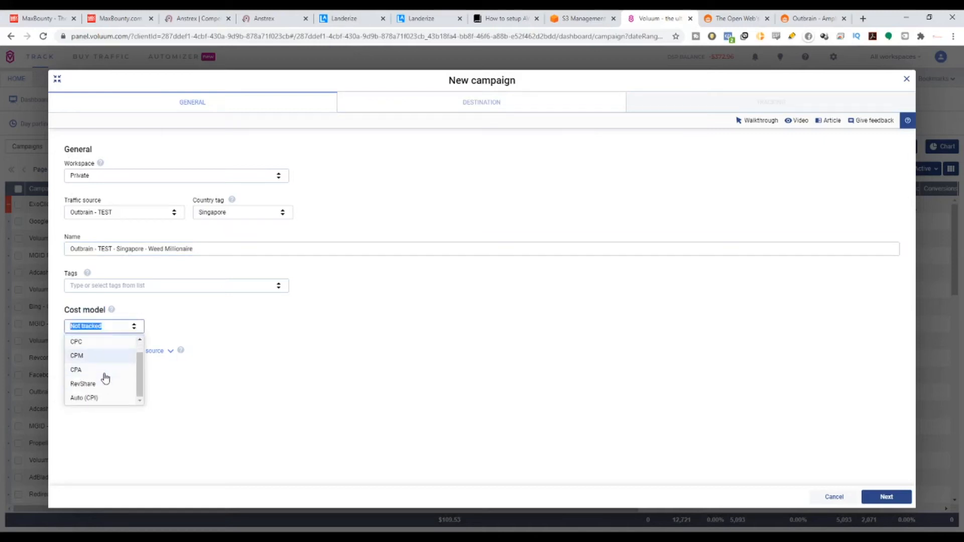
pyautogui.scroll(1, 99, 398)
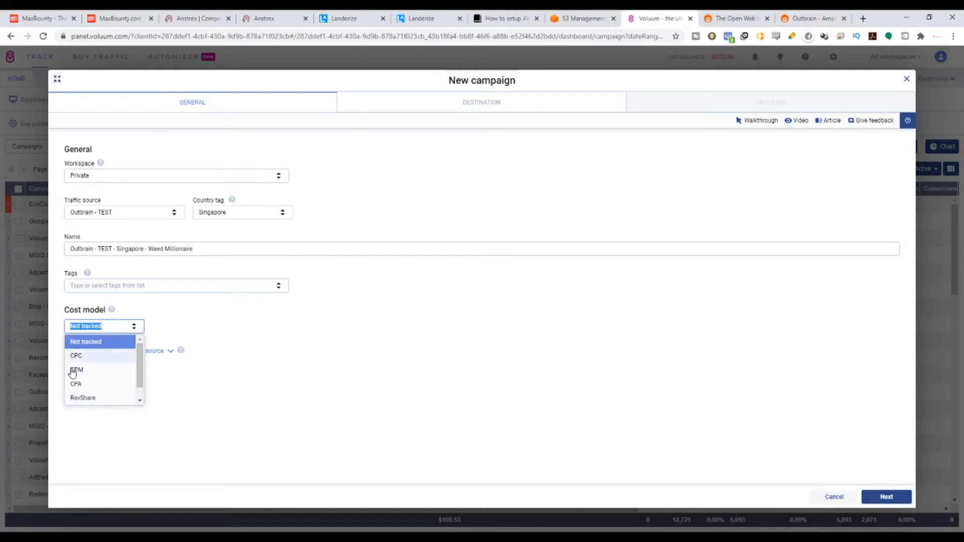
pyautogui.scroll(-1, 112, 386)
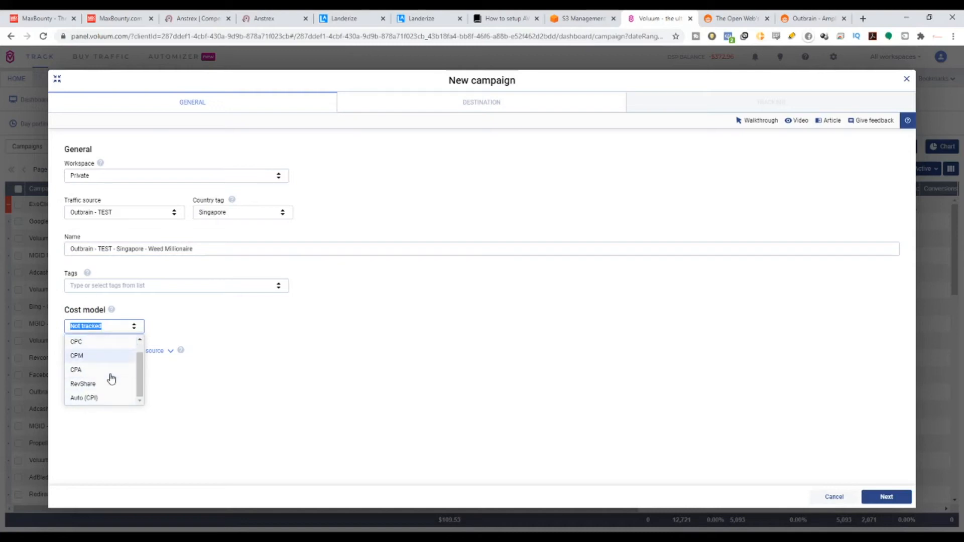
pyautogui.click(78, 372)
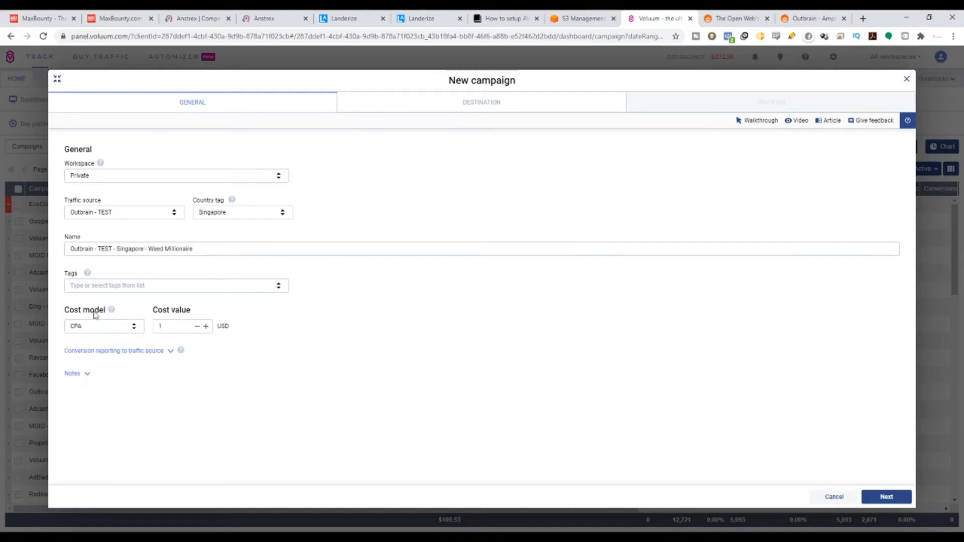
# Check the offer's payout per lead on MaxBounty, set the Voluum cost value to 600 USD and proceed to the destination settings.
pyautogui.click(115, 18)
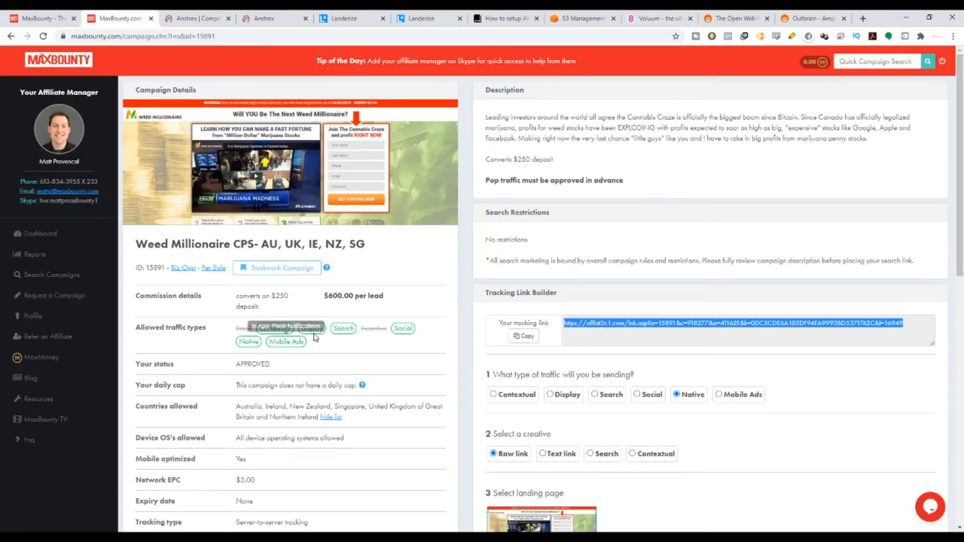
pyautogui.click(629, 14)
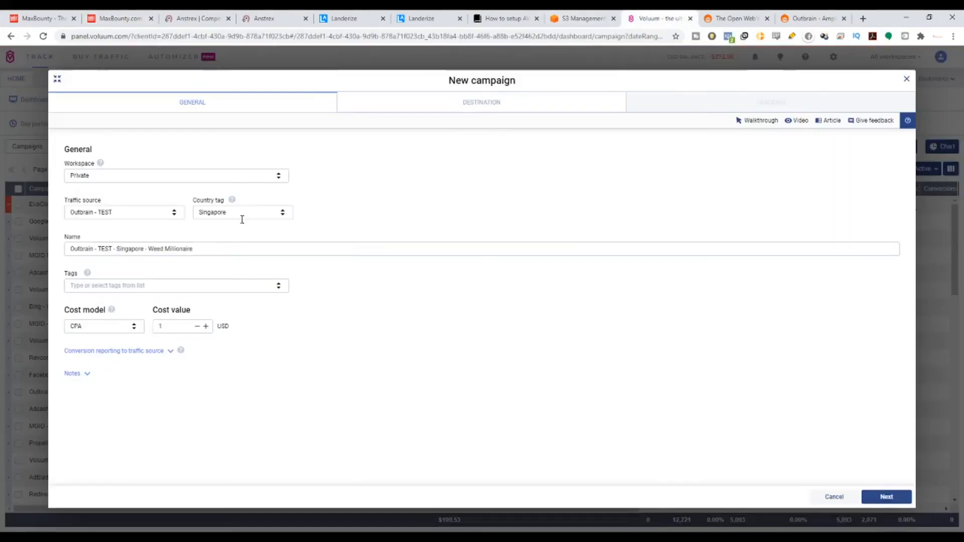
pyautogui.click(162, 327)
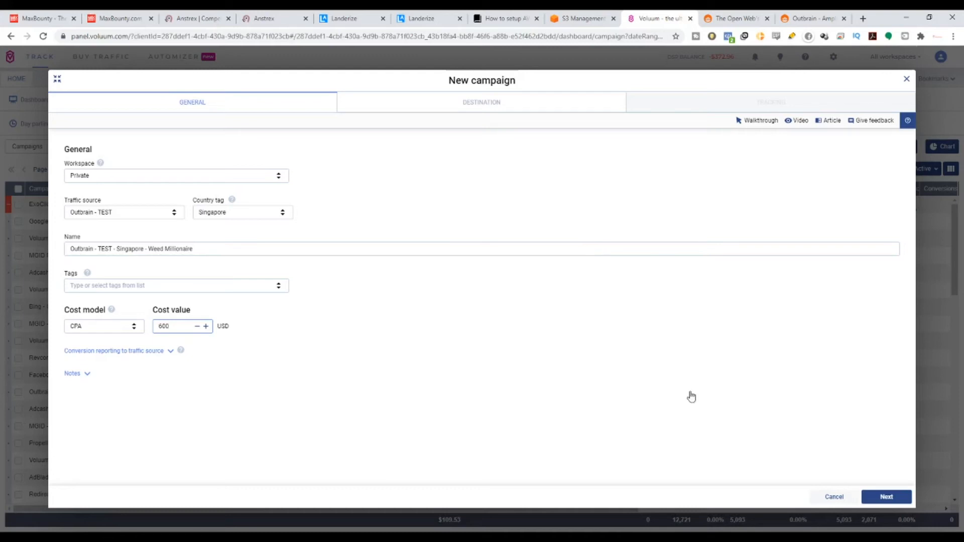
pyautogui.click(861, 503)
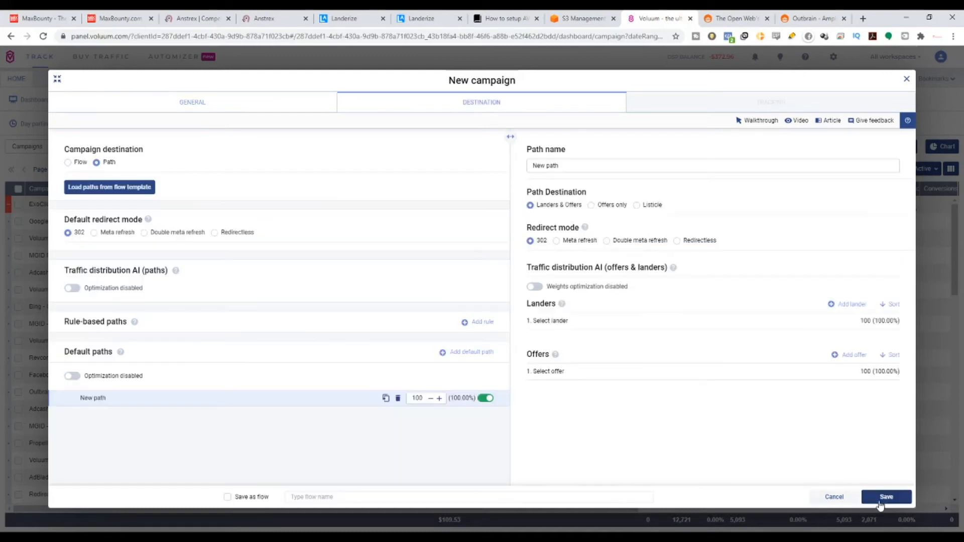
# Set both the campaign's default redirect mode and the path's redirect mode to Double meta refresh.
pyautogui.doubleClick(486, 83)
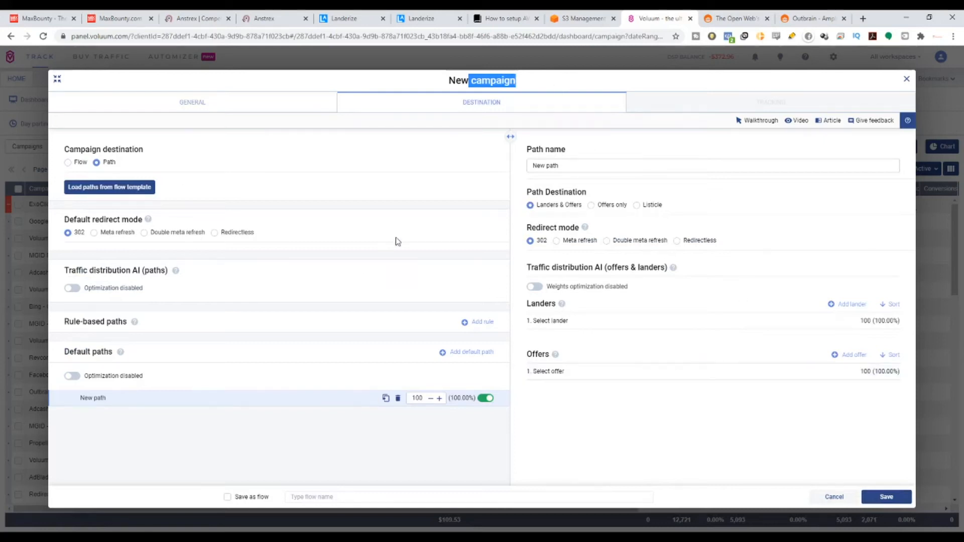
pyautogui.moveTo(75, 221); pyautogui.dragTo(128, 220)
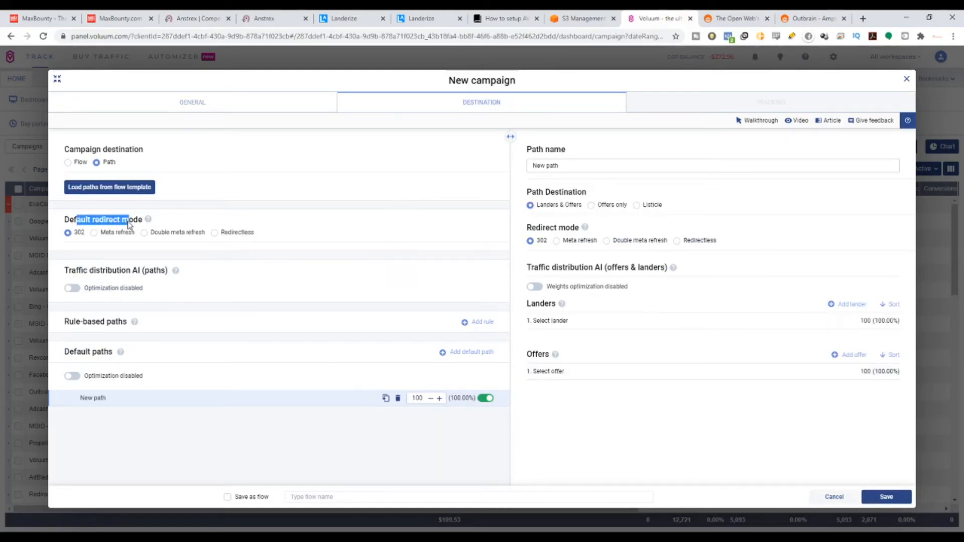
pyautogui.moveTo(520, 230); pyautogui.dragTo(574, 233)
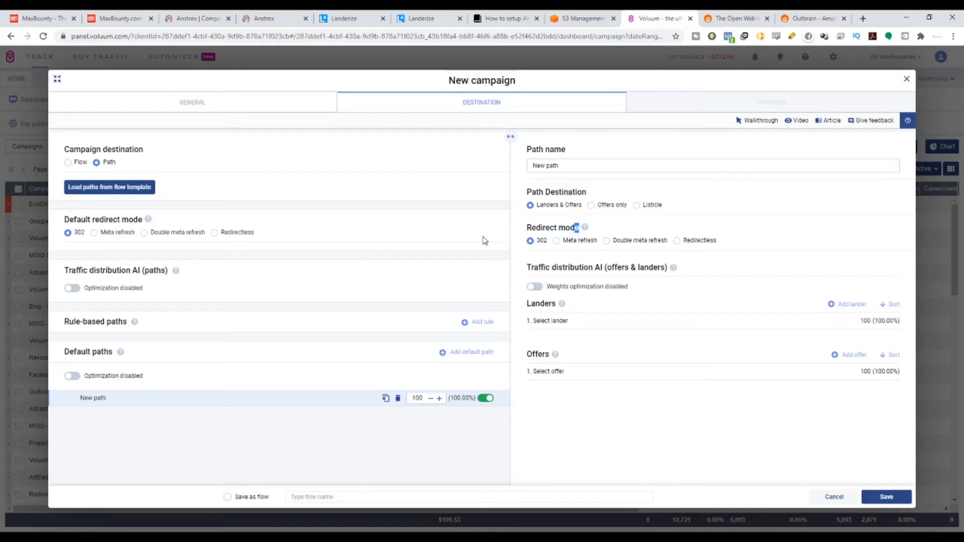
pyautogui.click(145, 233)
pyautogui.click(606, 241)
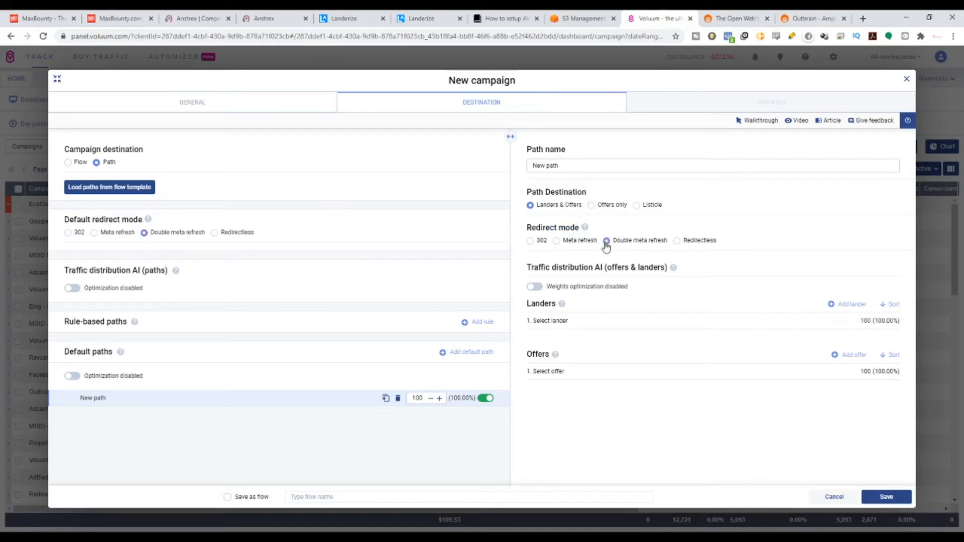
# Copy the campaign name from the general settings and use it as the path name.
pyautogui.click(192, 96)
pyautogui.moveTo(205, 247); pyautogui.dragTo(36, 250)
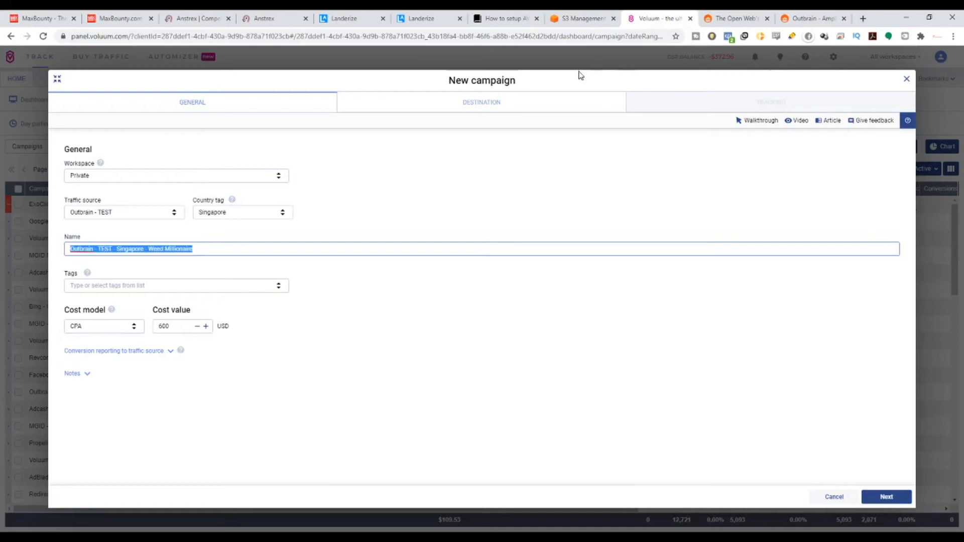
pyautogui.click(562, 100)
pyautogui.write('Outbrain - TEST - Singapore - Weed Millionaire')
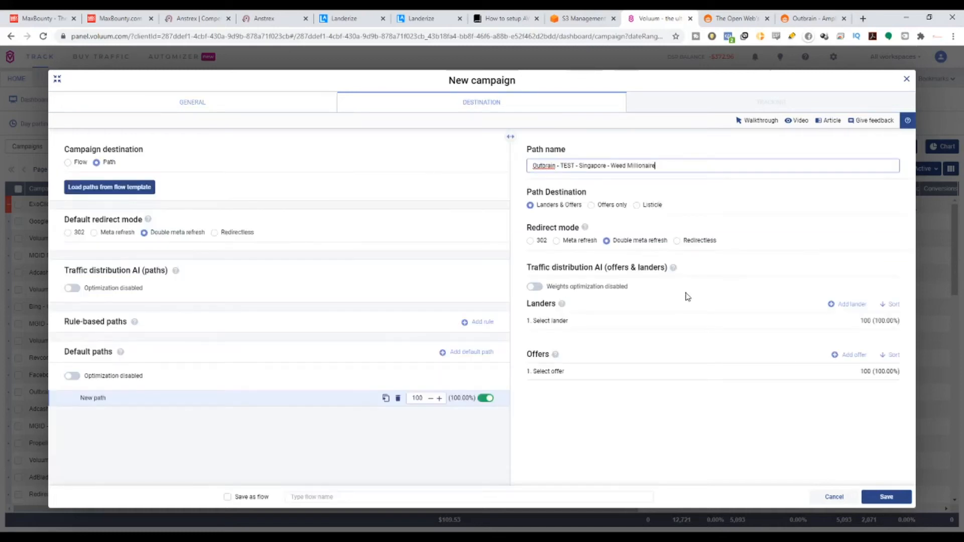
# Assign the Singapore - Weed Millionaire lander to the path.
pyautogui.click(641, 321)
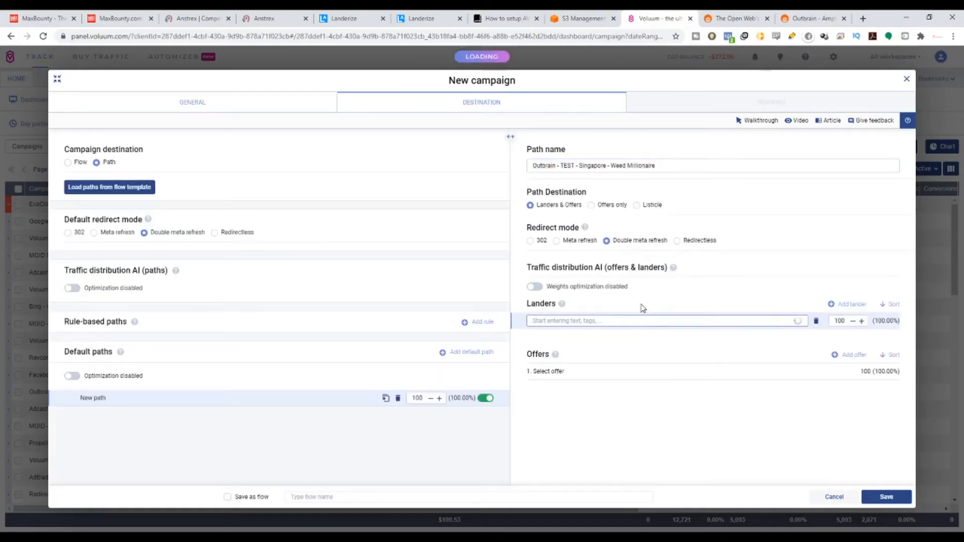
pyautogui.write('weed')
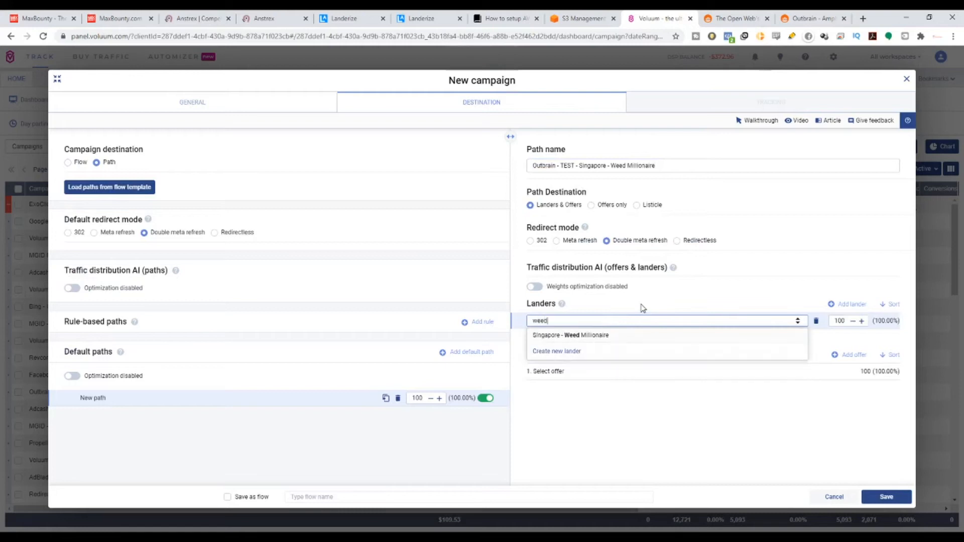
pyautogui.click(621, 337)
# Assign the MaxBounty - TEST - Singapore - Weed Millionaire offer to the path and save the campaign.
pyautogui.click(618, 371)
pyautogui.write('weed')
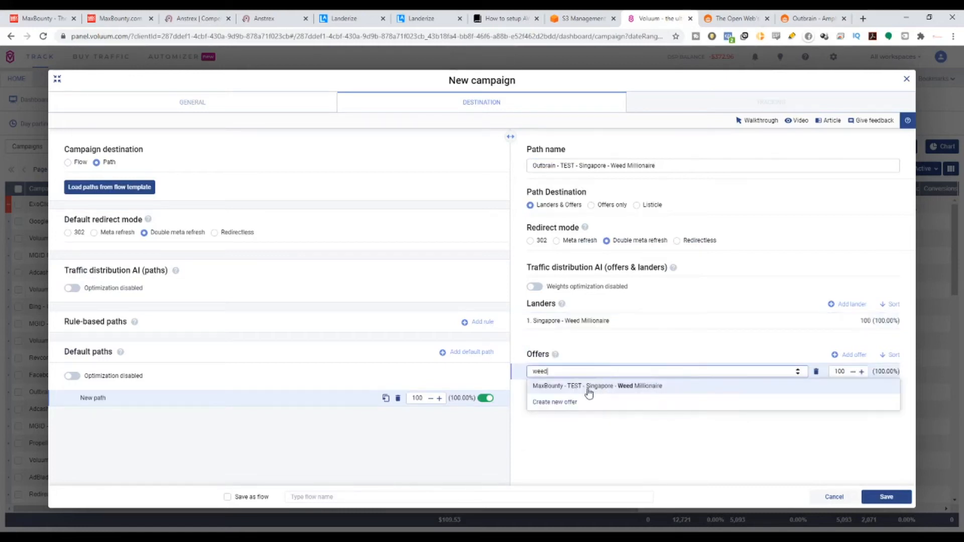
pyautogui.click(598, 392)
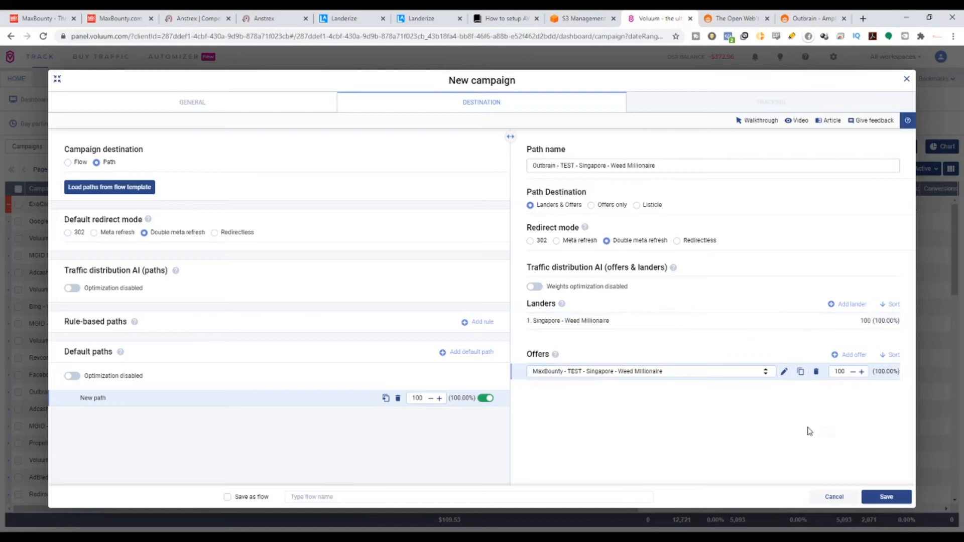
pyautogui.click(887, 498)
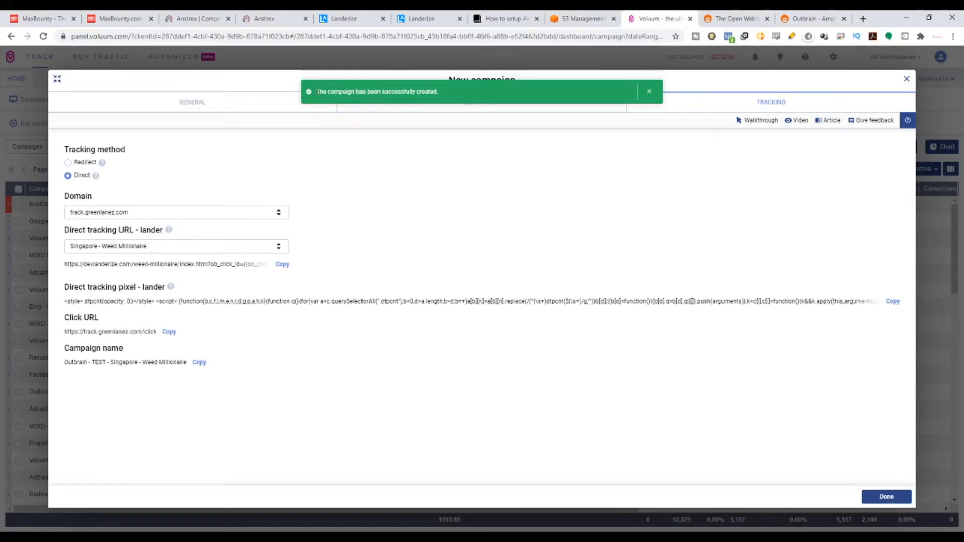
pyautogui.moveTo(316, 92); pyautogui.dragTo(459, 95)
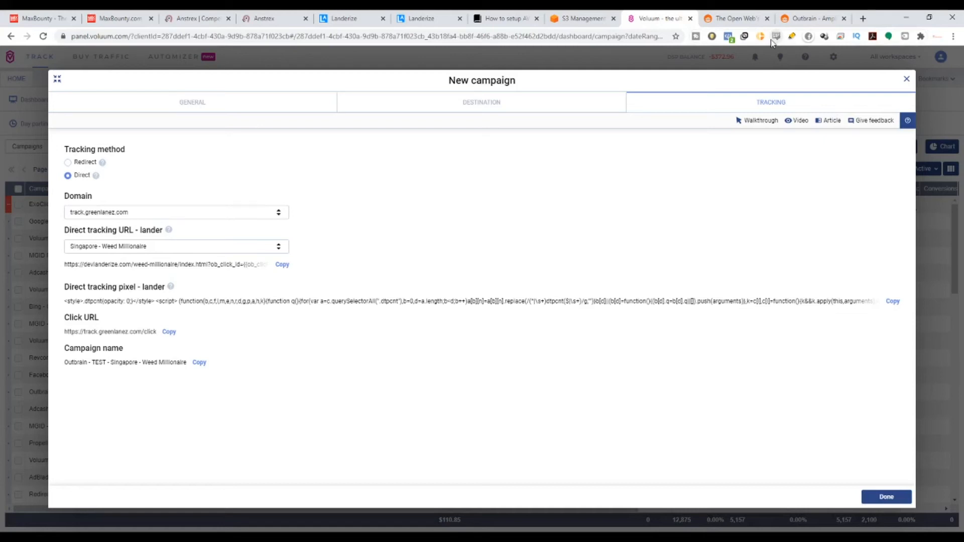
pyautogui.click(271, 17)
pyautogui.click(341, 15)
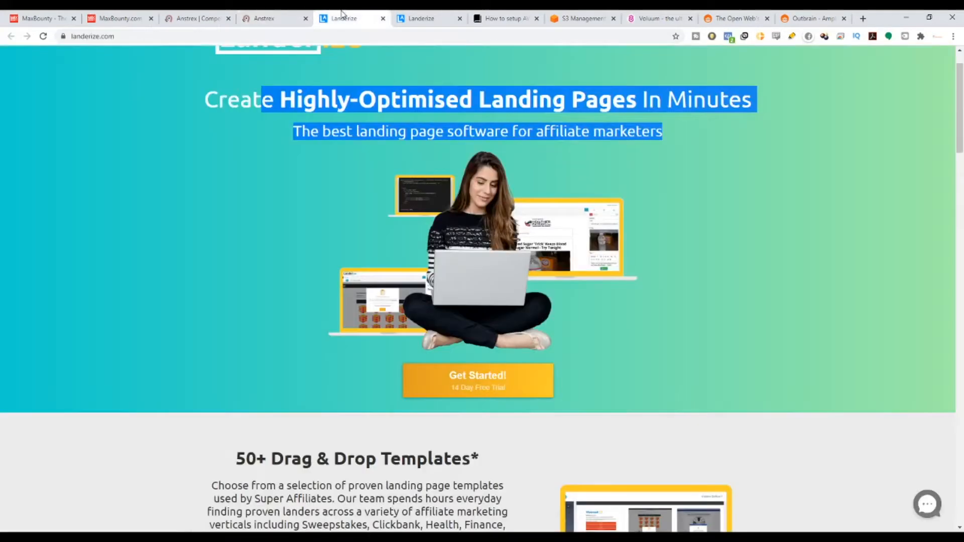
pyautogui.click(717, 251)
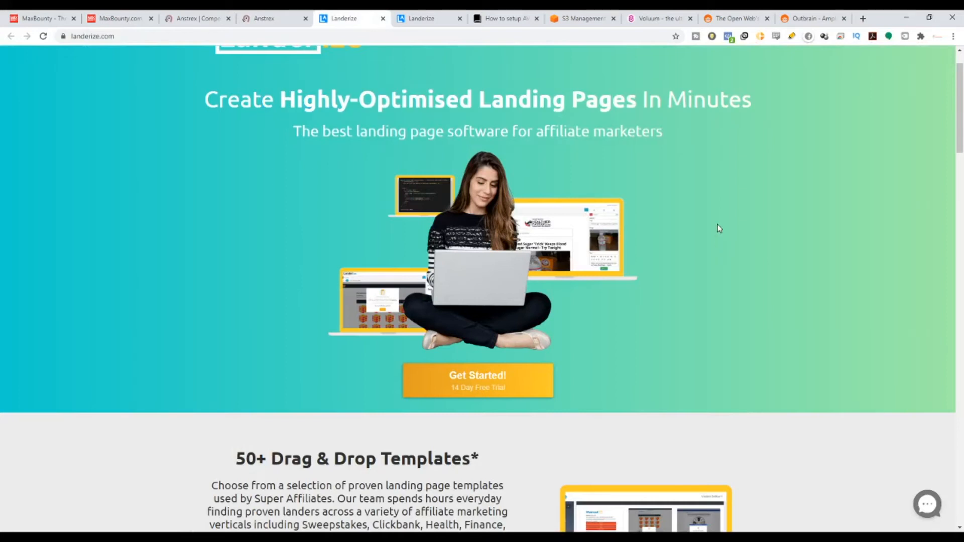
pyautogui.click(660, 16)
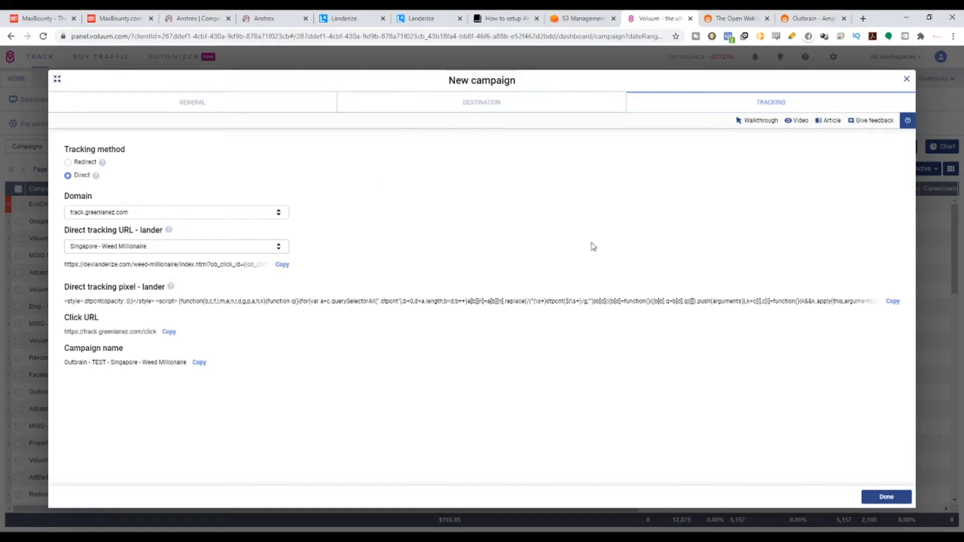
pyautogui.click(735, 18)
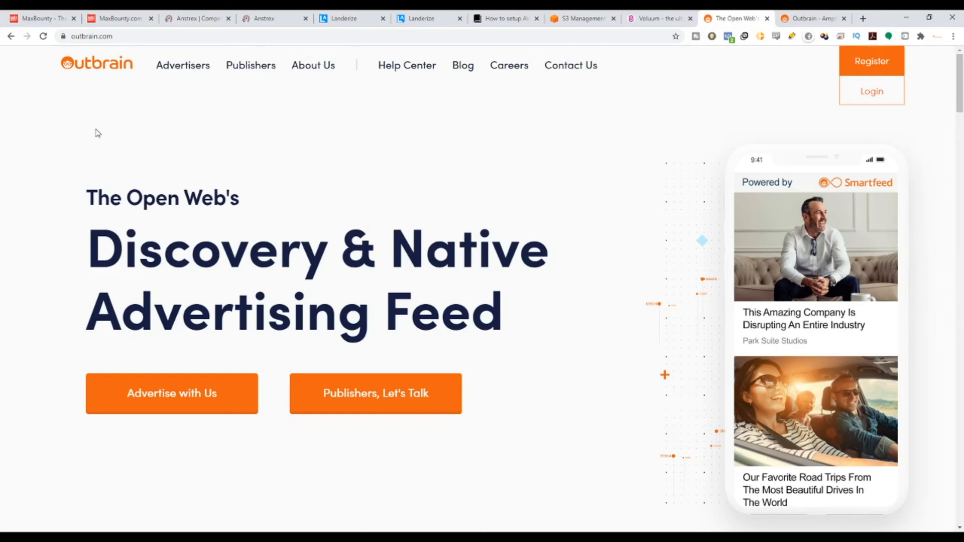
pyautogui.moveTo(89, 194); pyautogui.dragTo(551, 317)
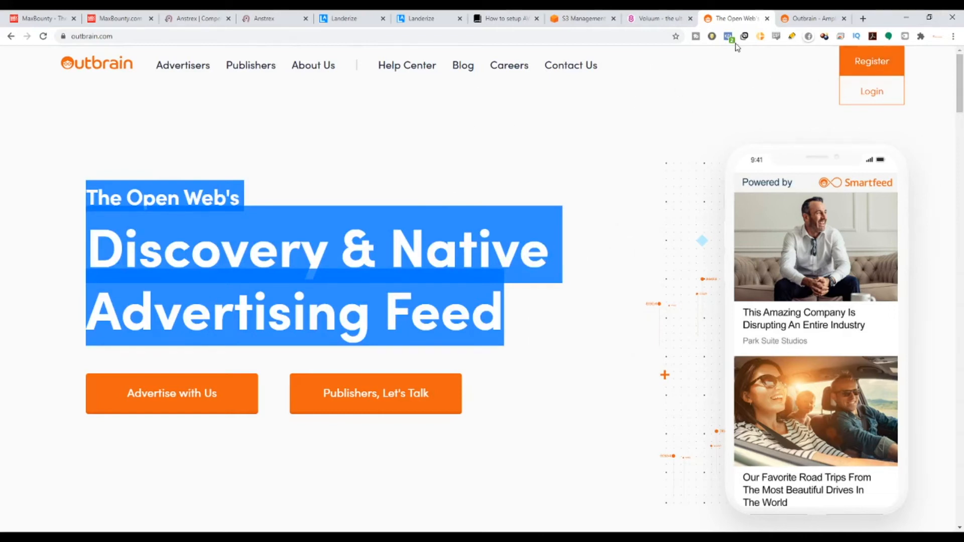
# Switch to Outbrain Amplify and create a new campaign from scratch, named Weed Millionaire.
pyautogui.click(797, 13)
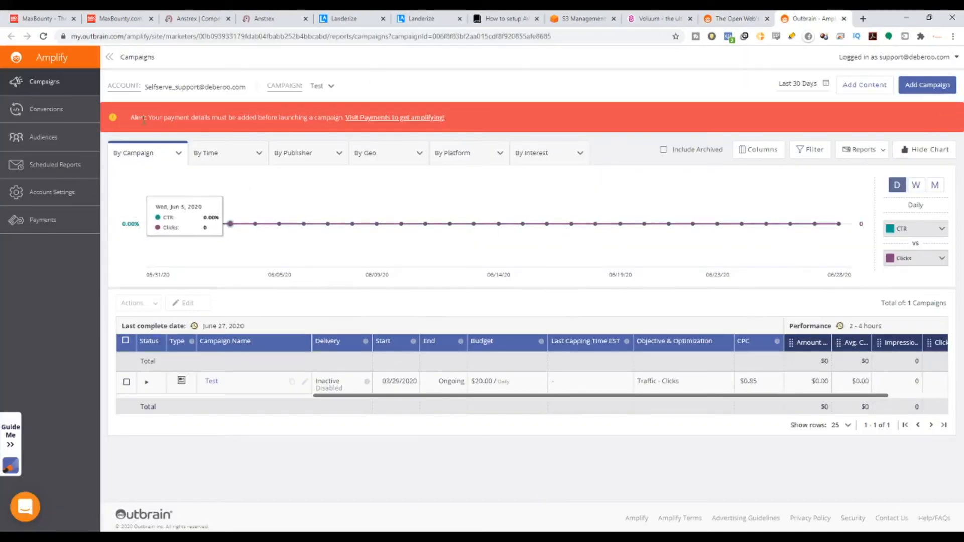
pyautogui.click(939, 89)
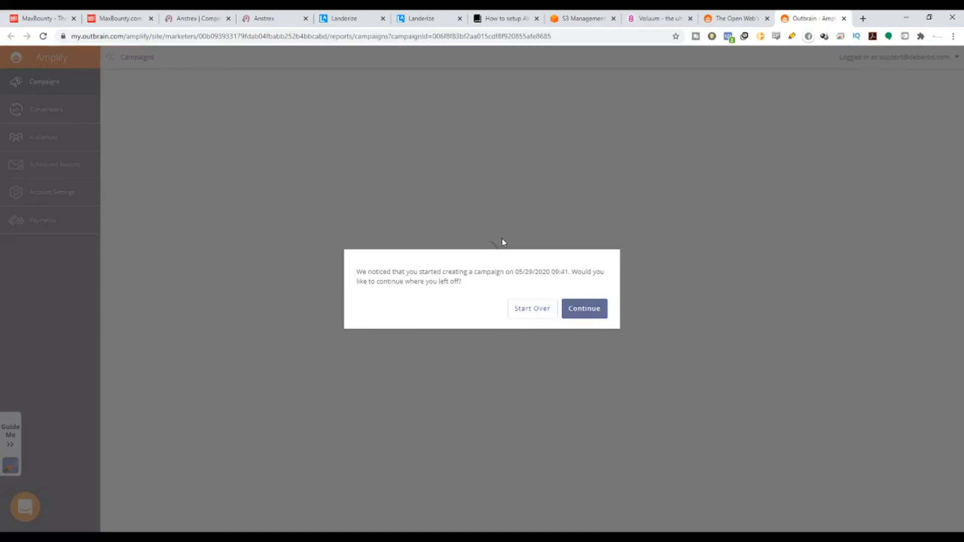
pyautogui.click(540, 308)
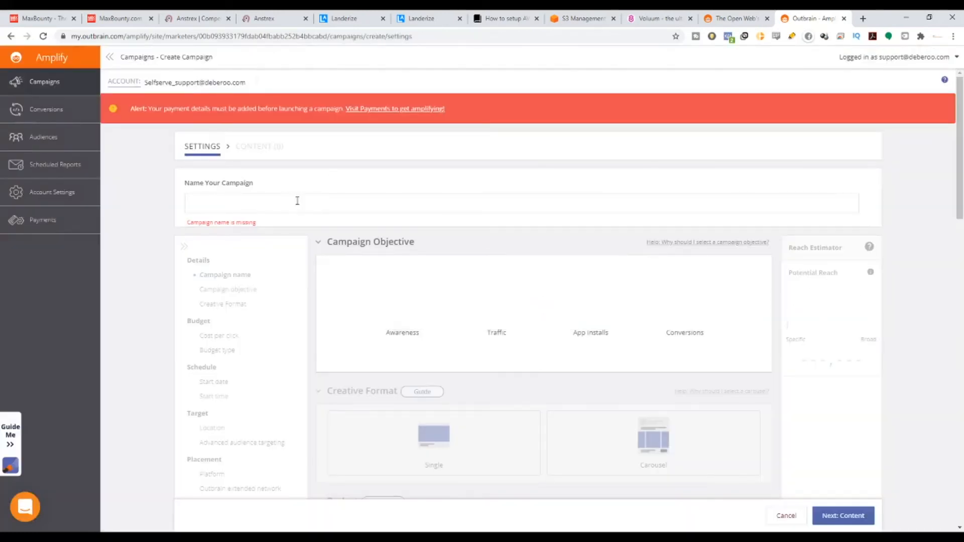
pyautogui.click(315, 197)
pyautogui.write('Weed Millionai')
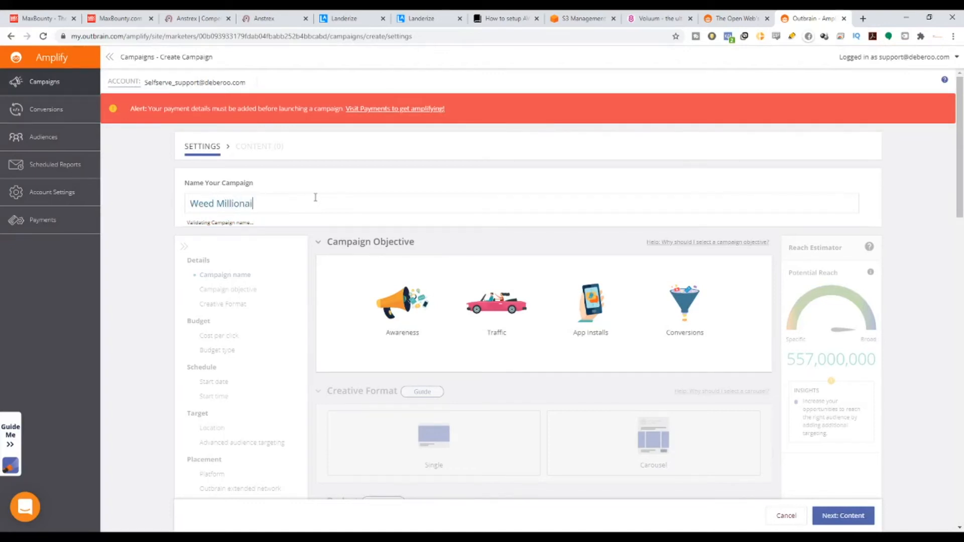
pyautogui.write('re')
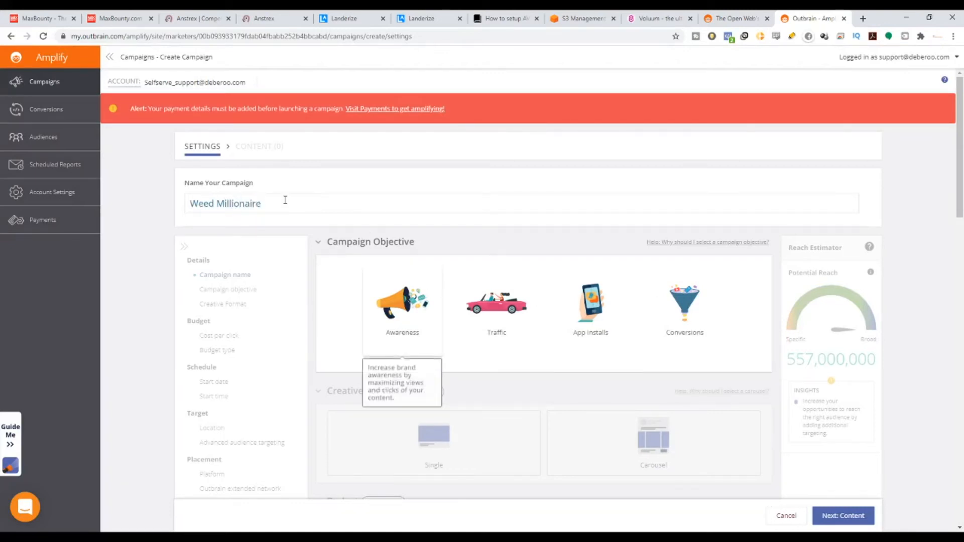
# Set the campaign objective to Traffic and the creative format to Single.
pyautogui.scroll(-1, 408, 246)
pyautogui.moveTo(328, 191); pyautogui.dragTo(427, 190)
pyautogui.click(503, 245)
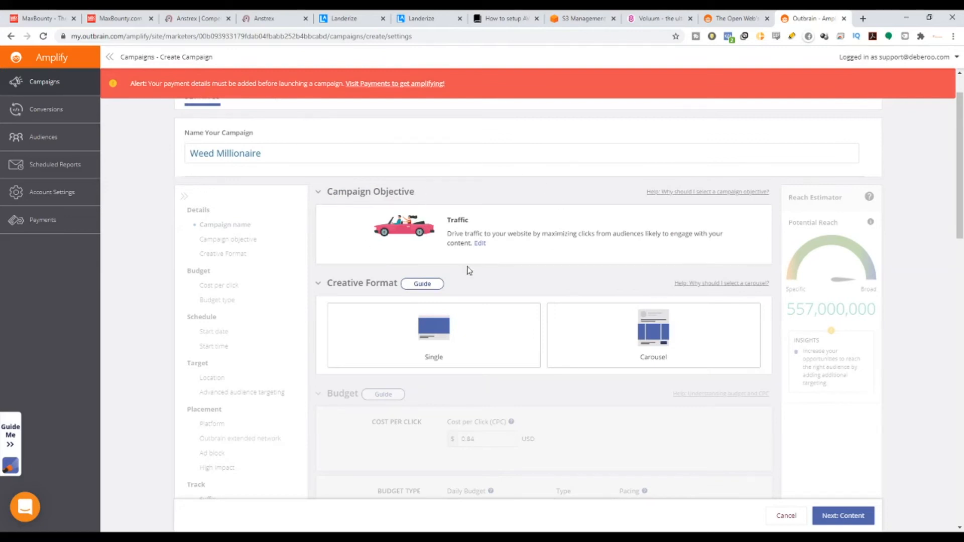
pyautogui.scroll(-2, 466, 288)
pyautogui.scroll(3, 454, 271)
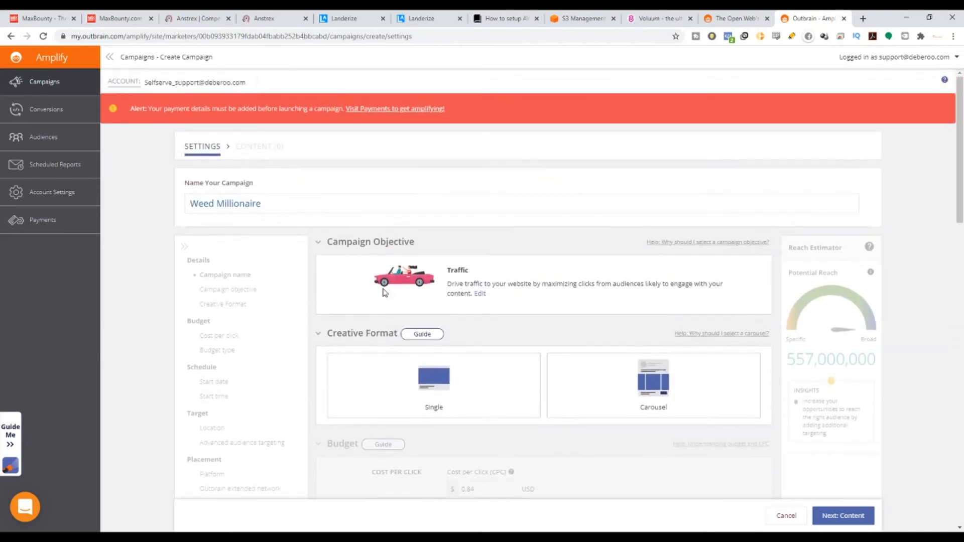
pyautogui.scroll(-2, 457, 316)
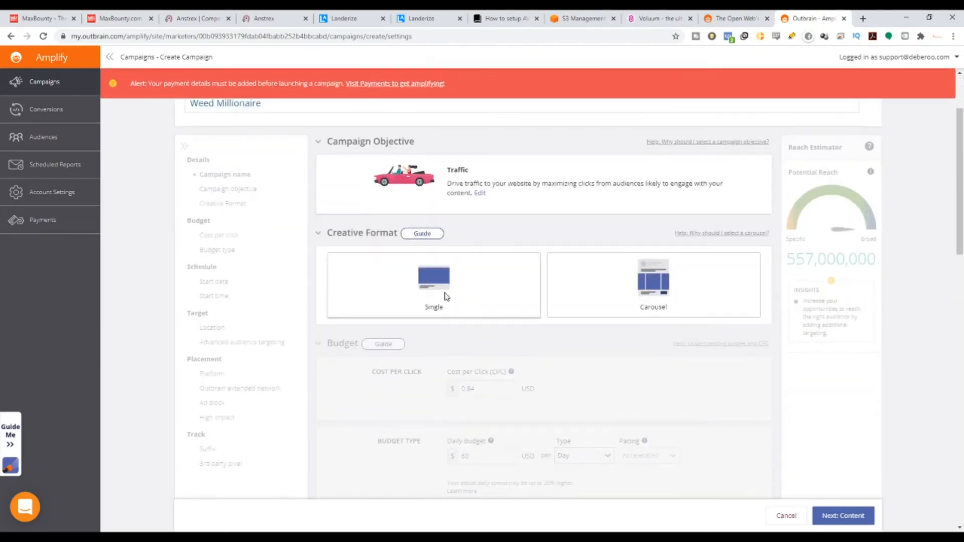
pyautogui.click(442, 304)
# Check the suggested cost-per-click range for the campaign's budget, leaving the CPC as it is.
pyautogui.scroll(-2, 447, 297)
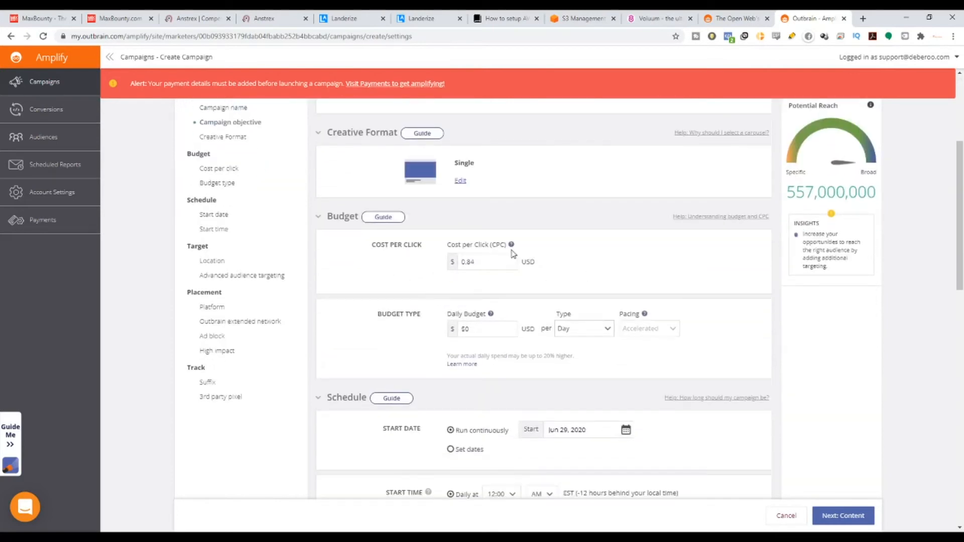
pyautogui.click(488, 265)
pyautogui.moveTo(488, 265); pyautogui.dragTo(463, 265)
pyautogui.click(485, 255)
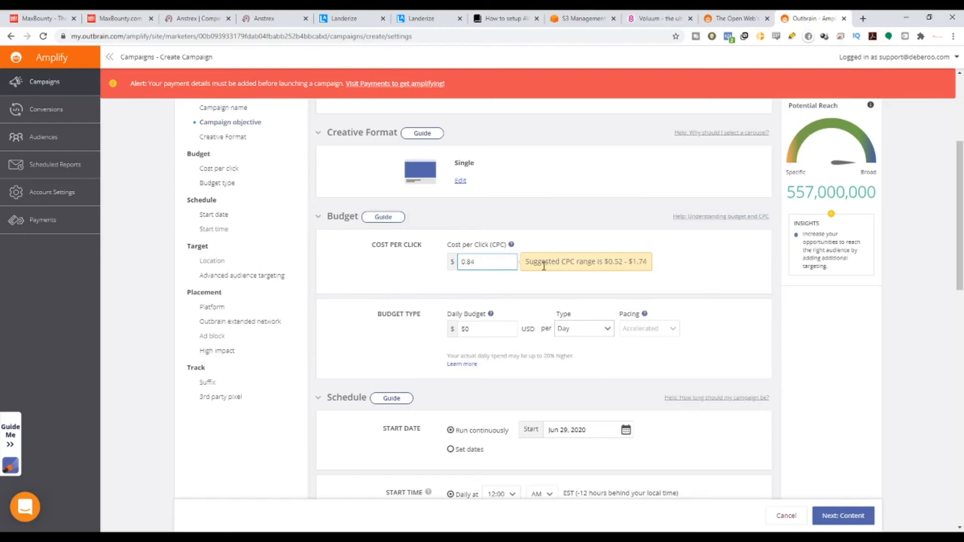
pyautogui.moveTo(607, 260); pyautogui.dragTo(642, 260)
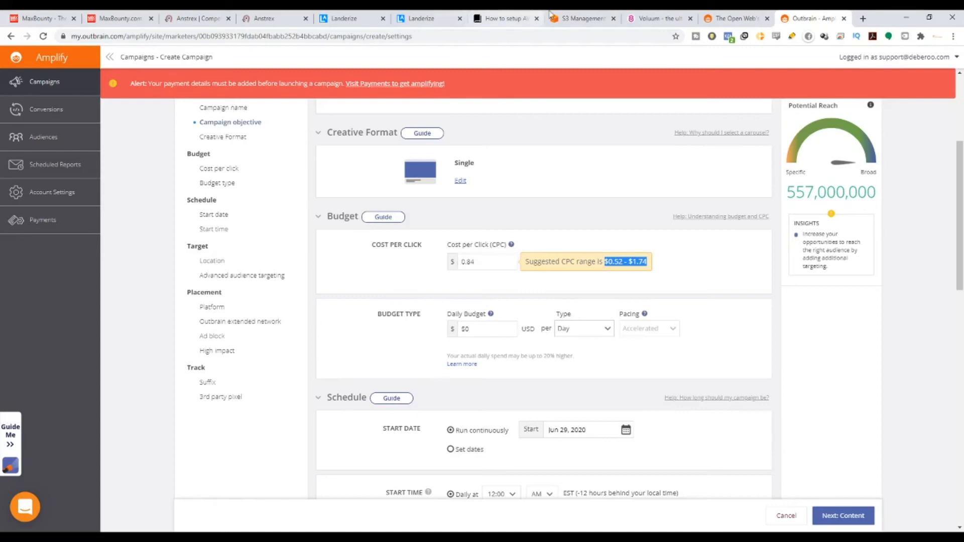
pyautogui.click(658, 18)
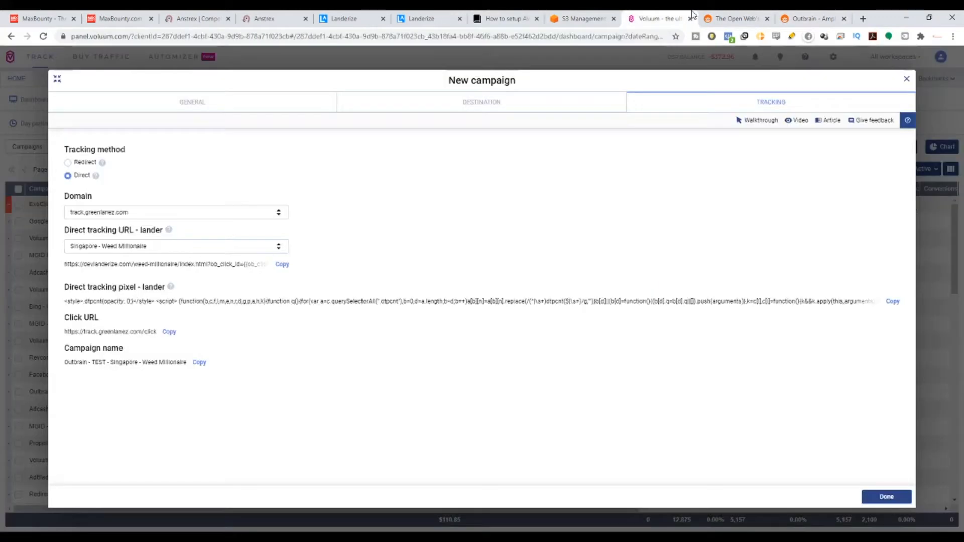
pyautogui.click(809, 18)
pyautogui.click(468, 264)
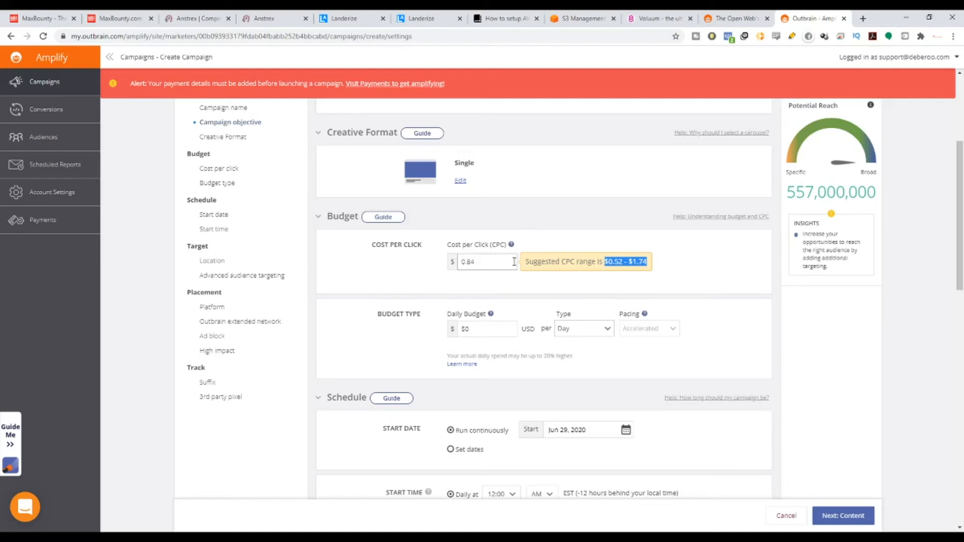
# Try daily budgets of 500, 100 and 5 USD for the campaign.
pyautogui.scroll(-2, 489, 289)
pyautogui.scroll(-2, 487, 286)
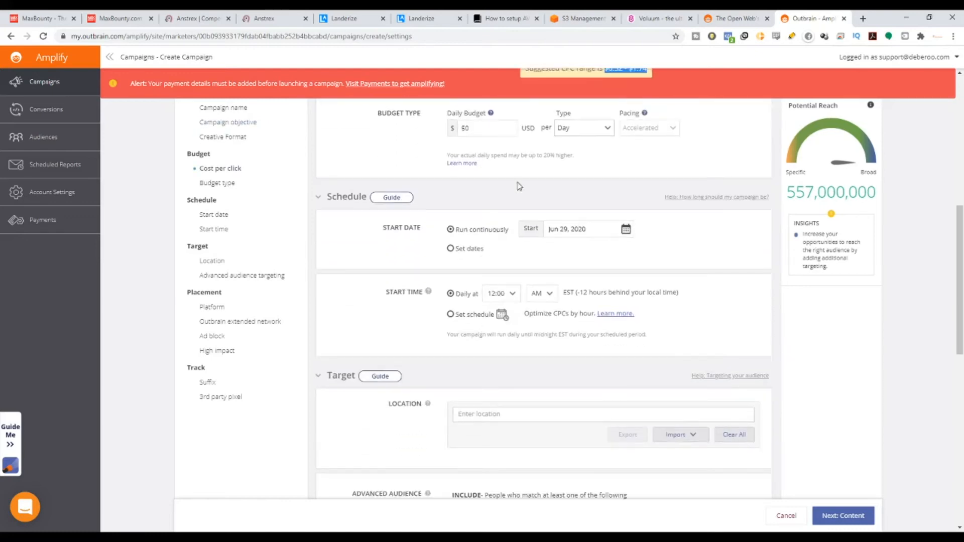
pyautogui.click(495, 130)
pyautogui.press('BackSpace')
pyautogui.write('00')
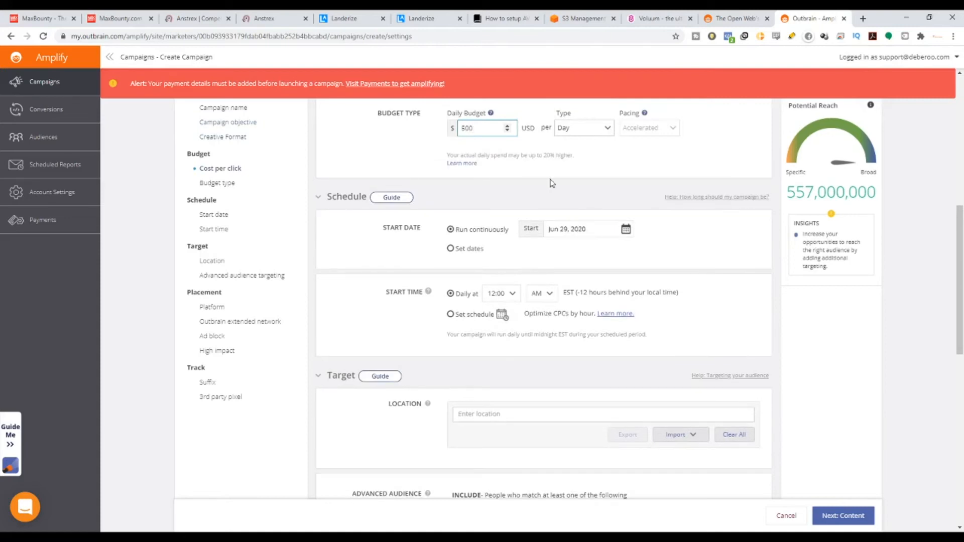
pyautogui.press('BackSpace')
pyautogui.press('BackSpace')
pyautogui.press('BackSpace')
pyautogui.write('100')
pyautogui.hotkey('ctrl', 'a')
pyautogui.write('5')
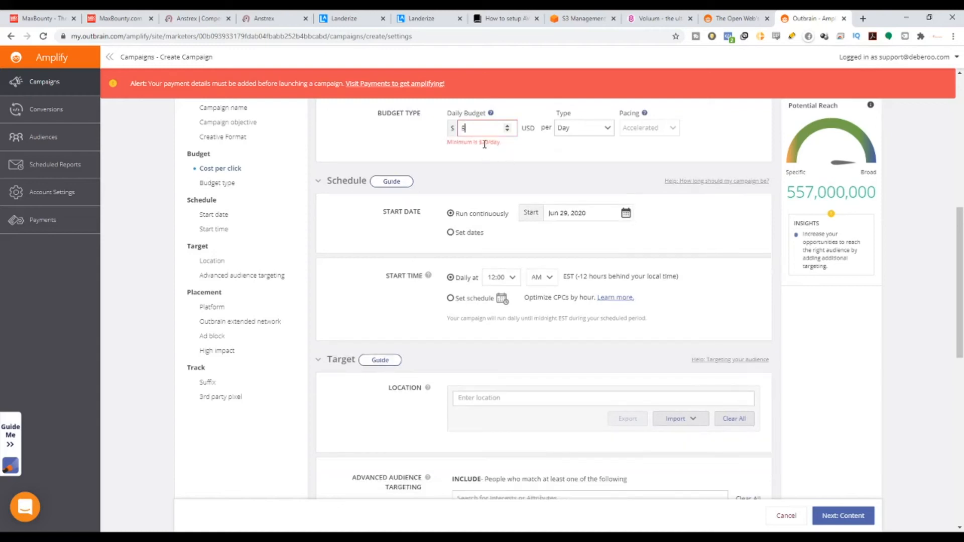
# Set the campaign's daily budget to 20 USD.
pyautogui.press('BackSpace')
pyautogui.write('20')
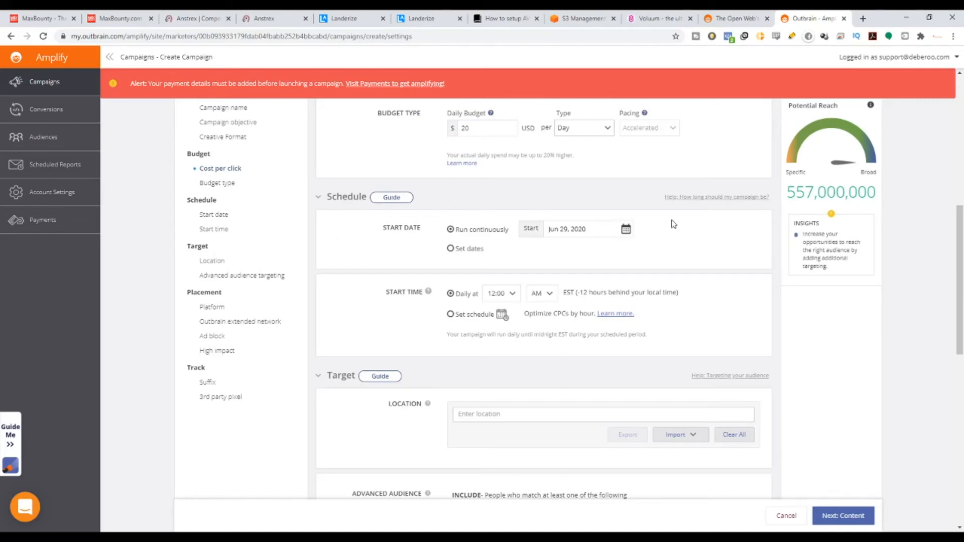
# Try the Set dates and Set schedule options, restoring Run continuously and the daily start time.
pyautogui.click(450, 248)
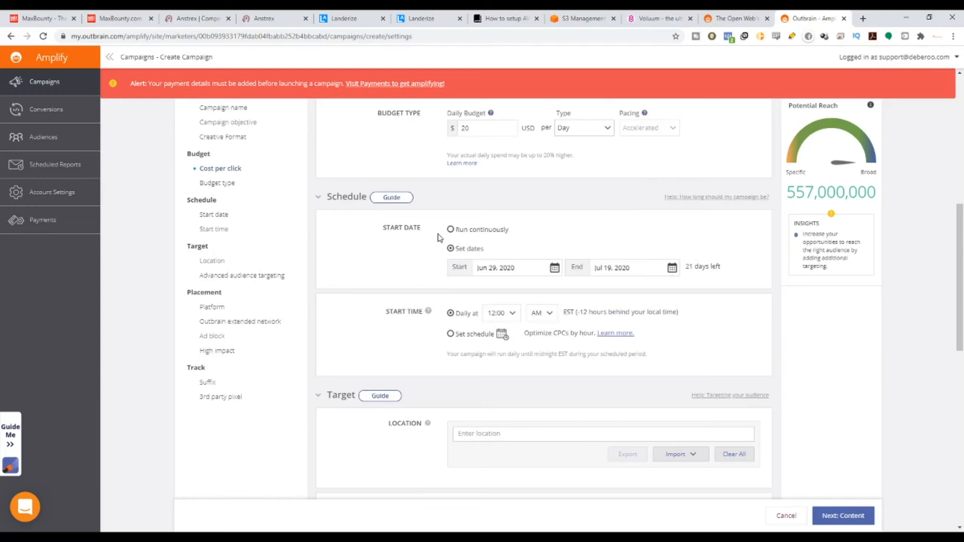
pyautogui.click(450, 230)
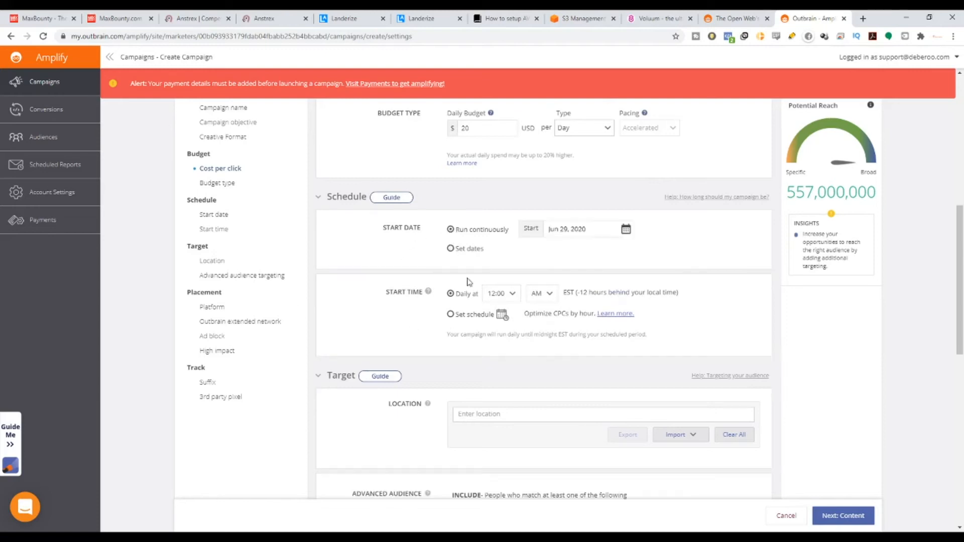
pyautogui.click(450, 314)
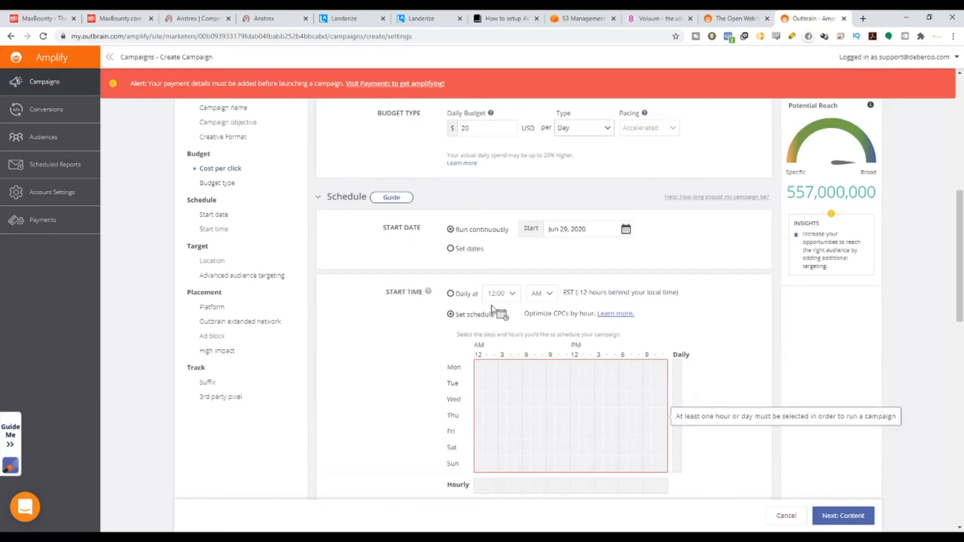
pyautogui.click(451, 293)
# Target all locations in Singapore for the campaign.
pyautogui.scroll(-4, 495, 326)
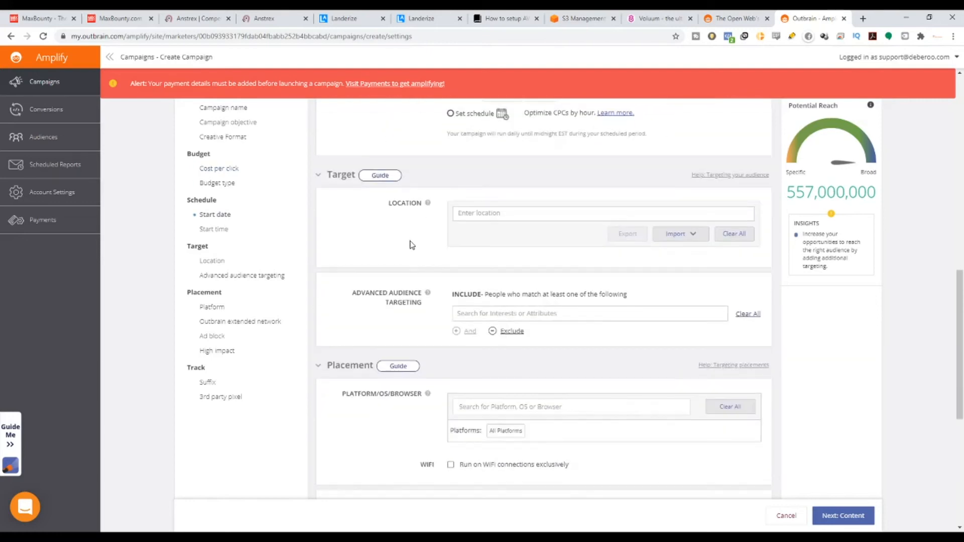
pyautogui.click(481, 214)
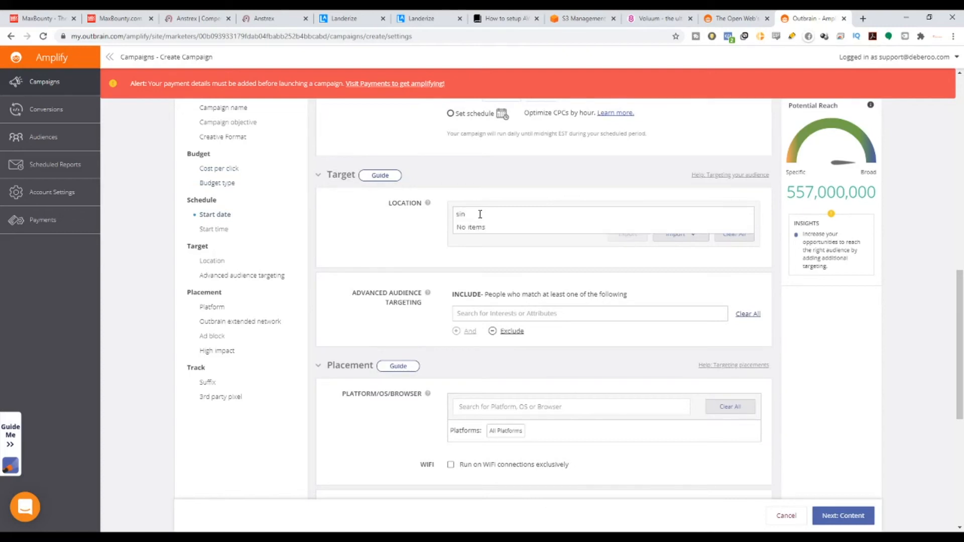
pyautogui.write('singapo')
pyautogui.click(471, 227)
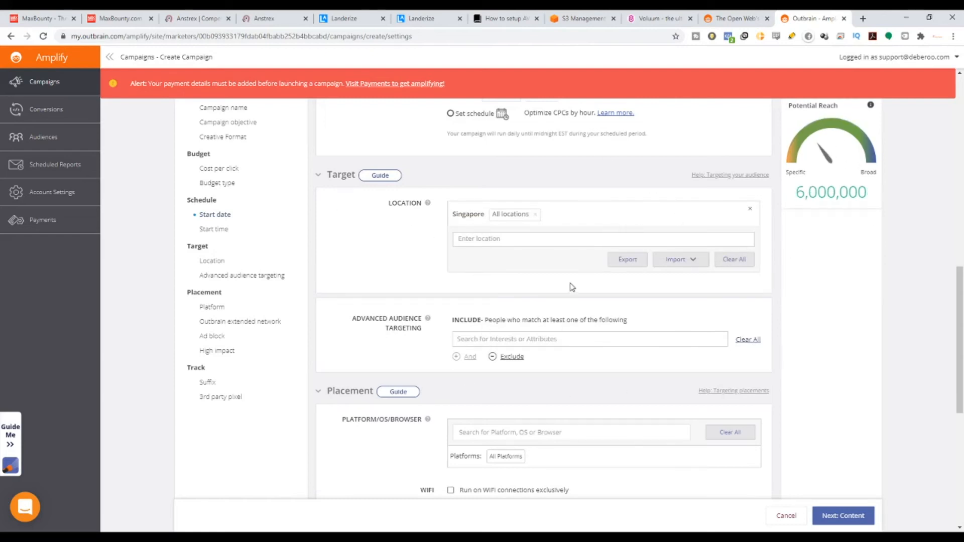
# Include all Business and Finance and all News interests in the advanced audience targeting.
pyautogui.scroll(-2, 552, 305)
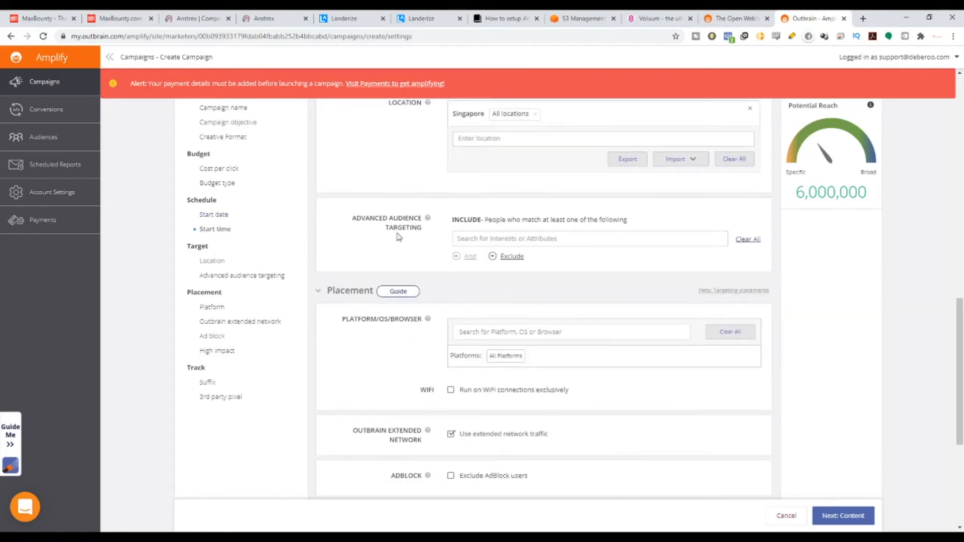
pyautogui.moveTo(376, 221); pyautogui.dragTo(422, 228)
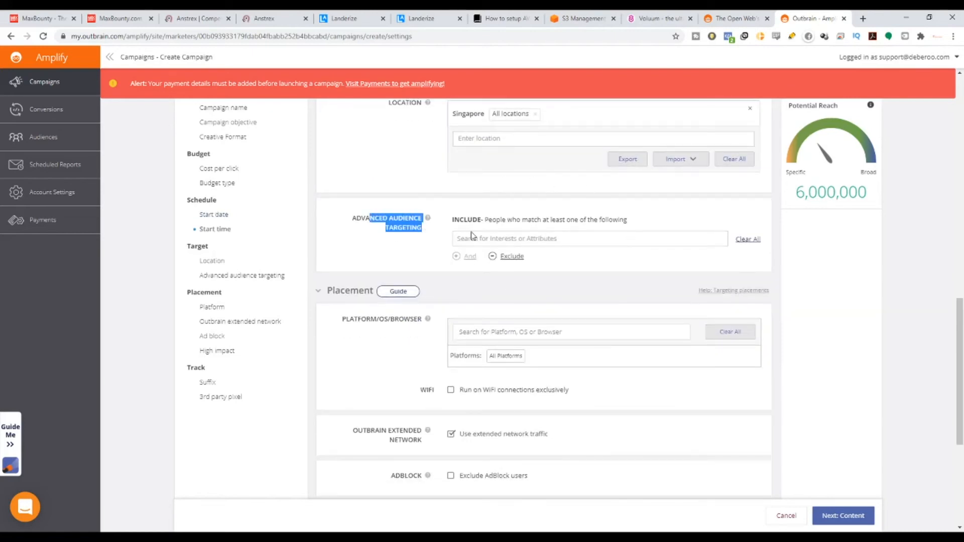
pyautogui.click(502, 238)
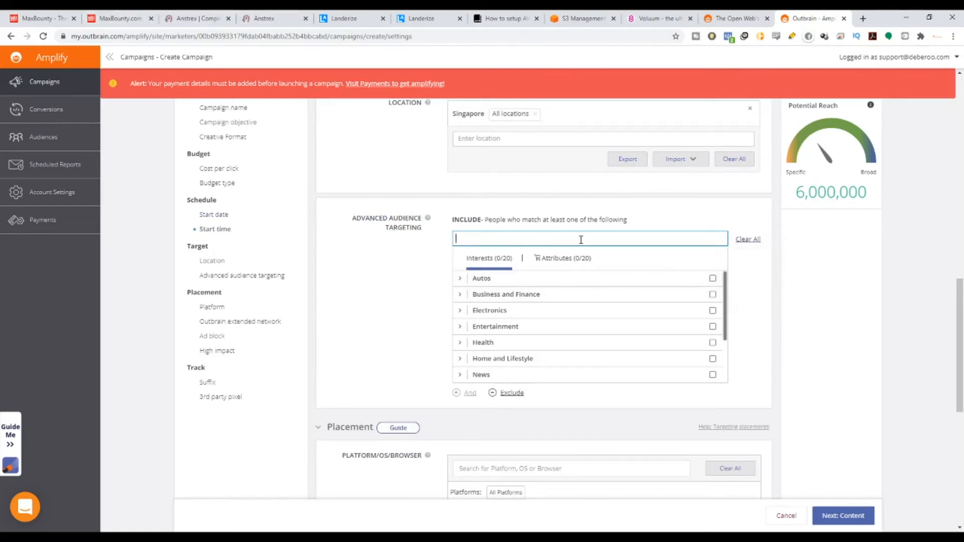
pyautogui.click(712, 294)
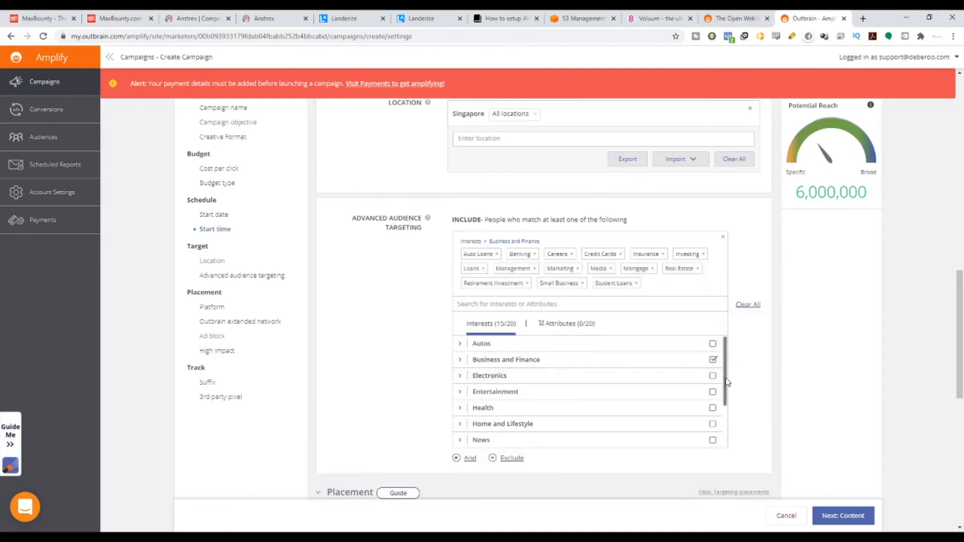
pyautogui.scroll(-2, 688, 396)
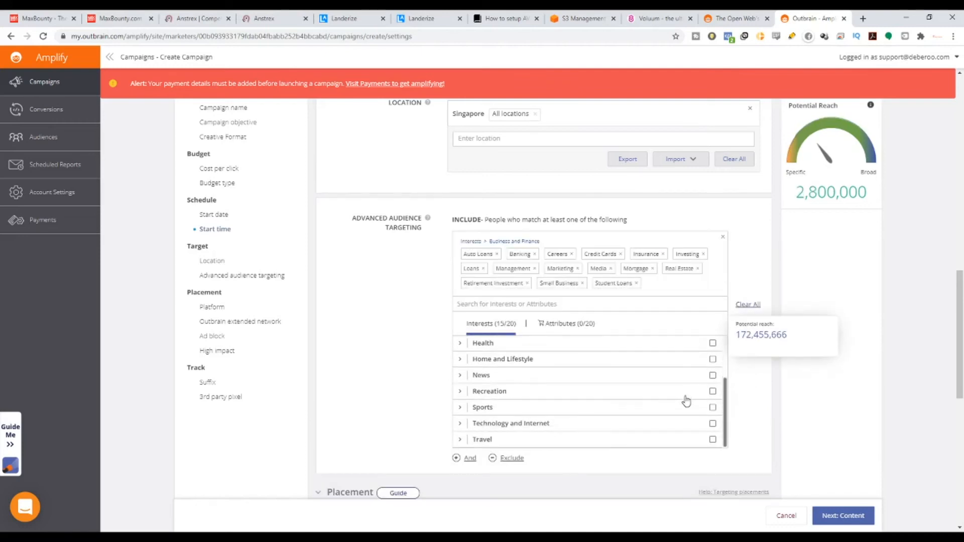
pyautogui.click(712, 375)
# Remove all Business and Finance interests from the audience targeting and collapse that category.
pyautogui.scroll(-3, 701, 412)
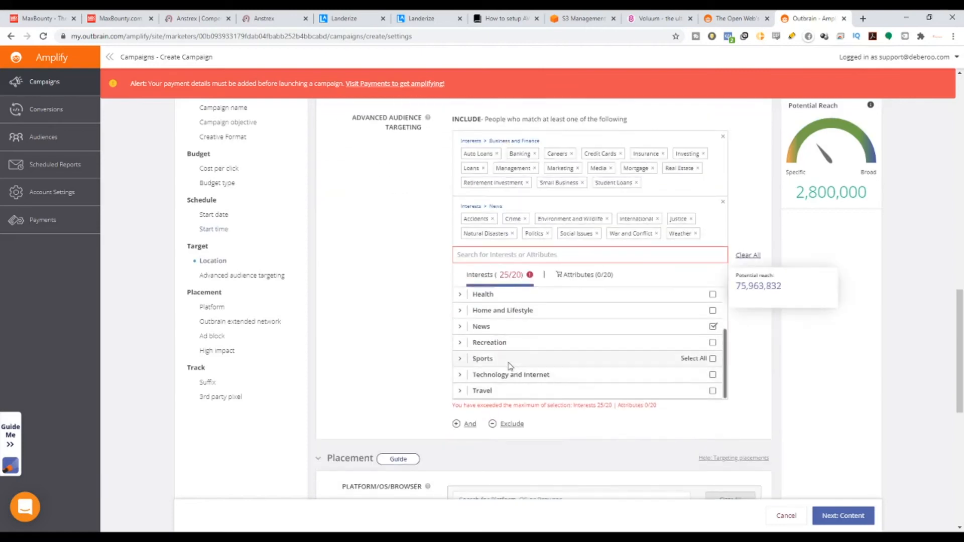
pyautogui.scroll(1, 531, 366)
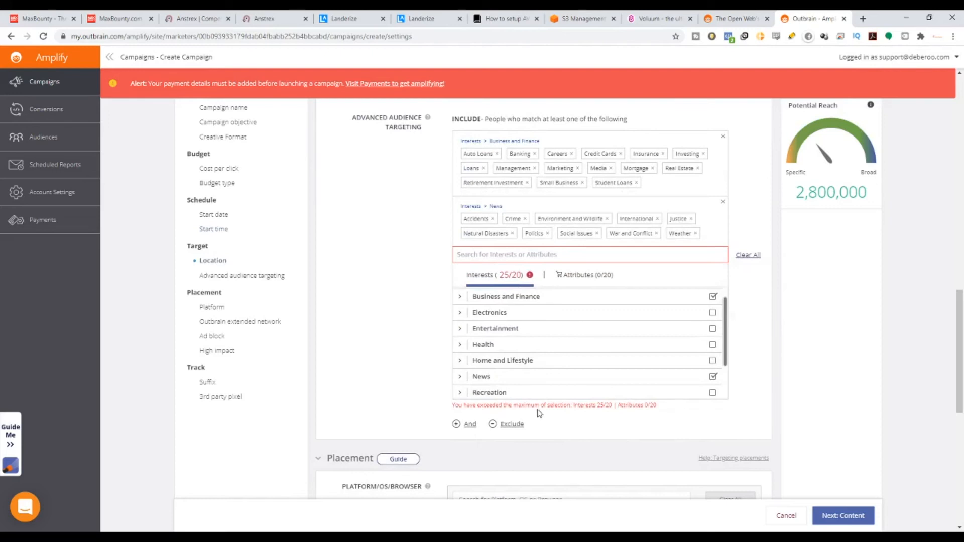
pyautogui.moveTo(547, 408); pyautogui.dragTo(651, 407)
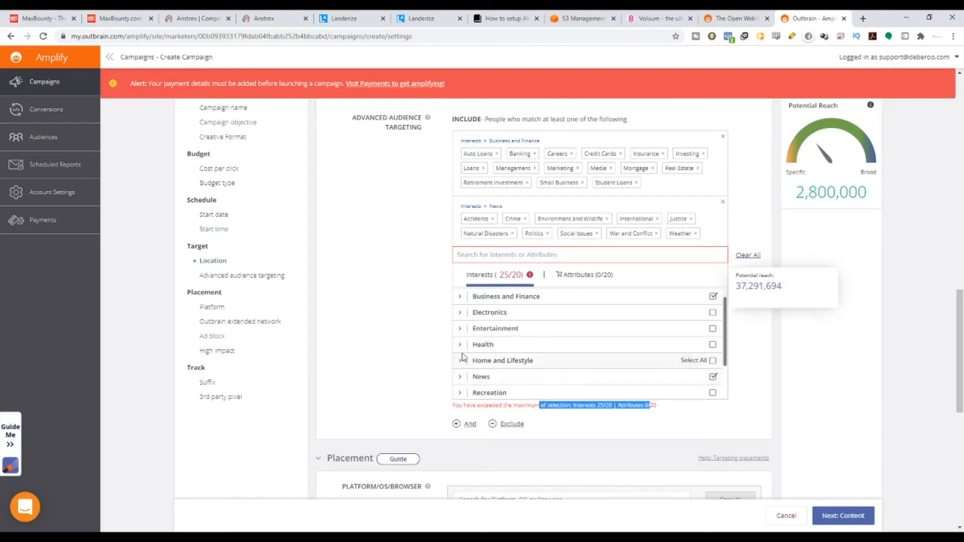
pyautogui.scroll(1, 478, 340)
pyautogui.click(459, 315)
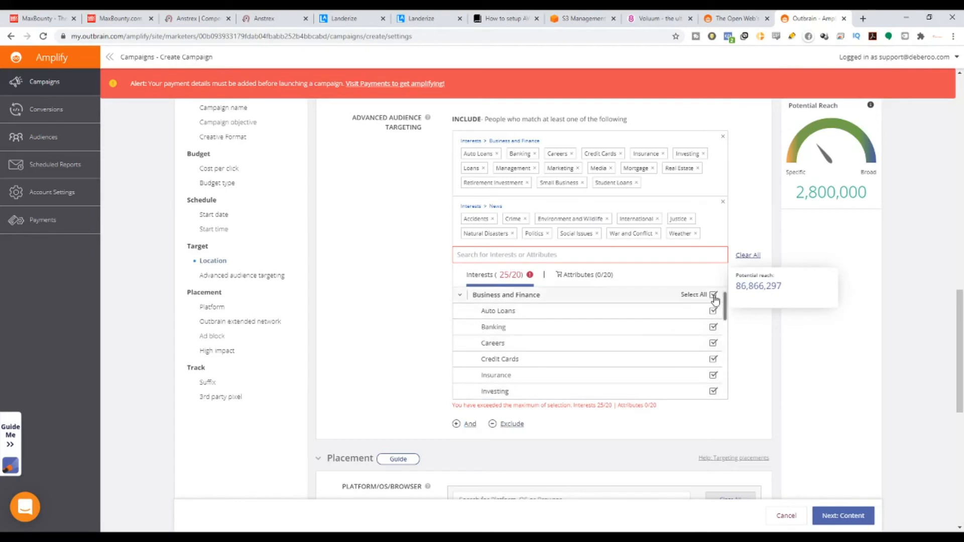
pyautogui.click(714, 295)
pyautogui.scroll(4, 661, 286)
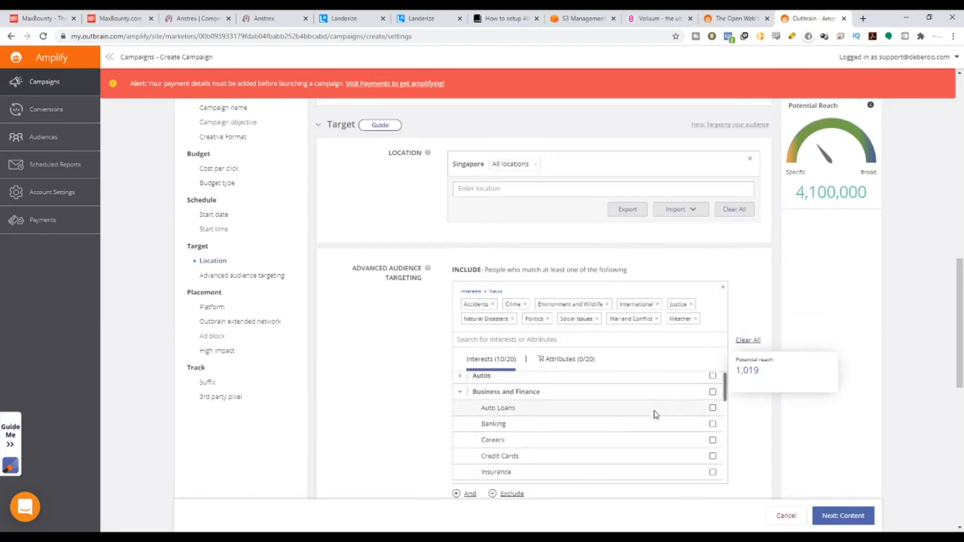
pyautogui.scroll(-8, 658, 419)
pyautogui.scroll(4, 499, 406)
pyautogui.scroll(5, 500, 405)
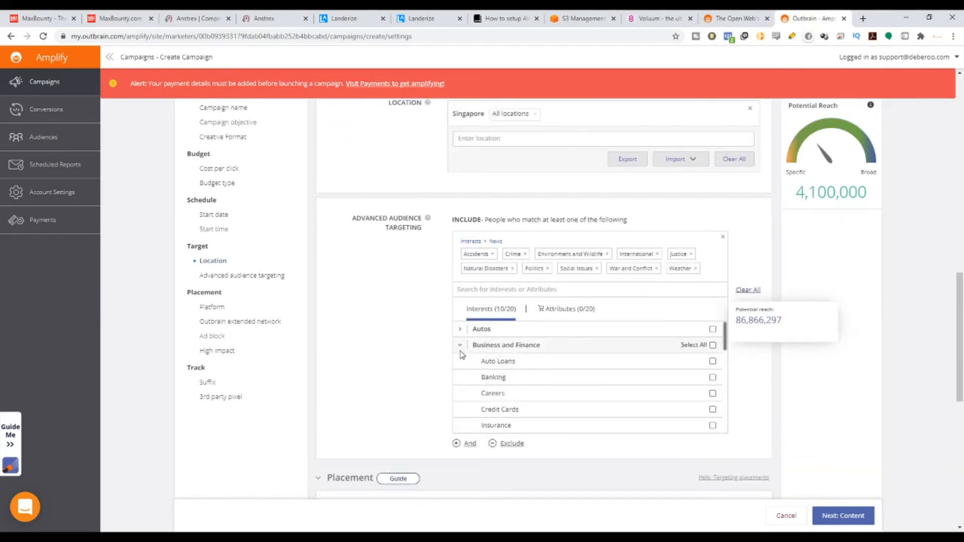
pyautogui.click(459, 346)
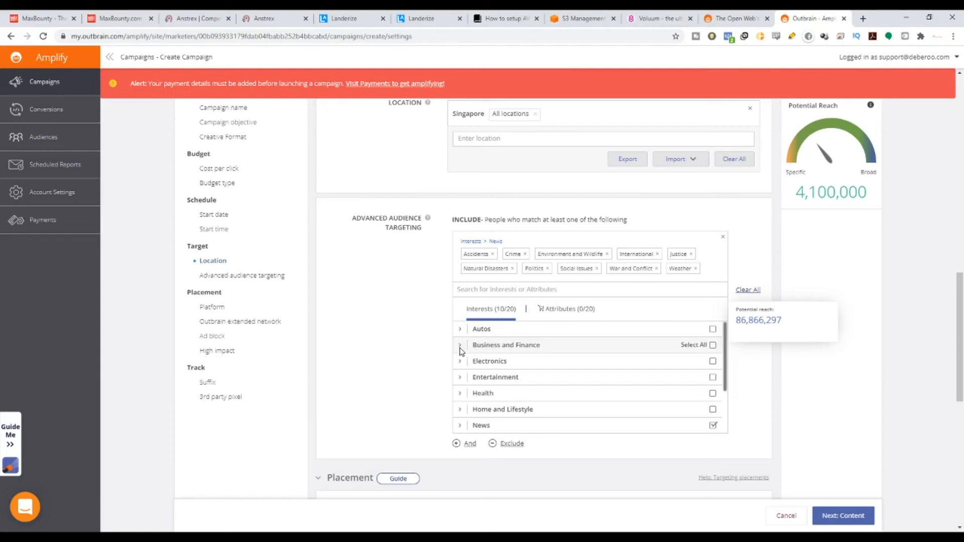
# Remove all News interests from the included audience targeting.
pyautogui.click(461, 426)
pyautogui.scroll(-3, 602, 389)
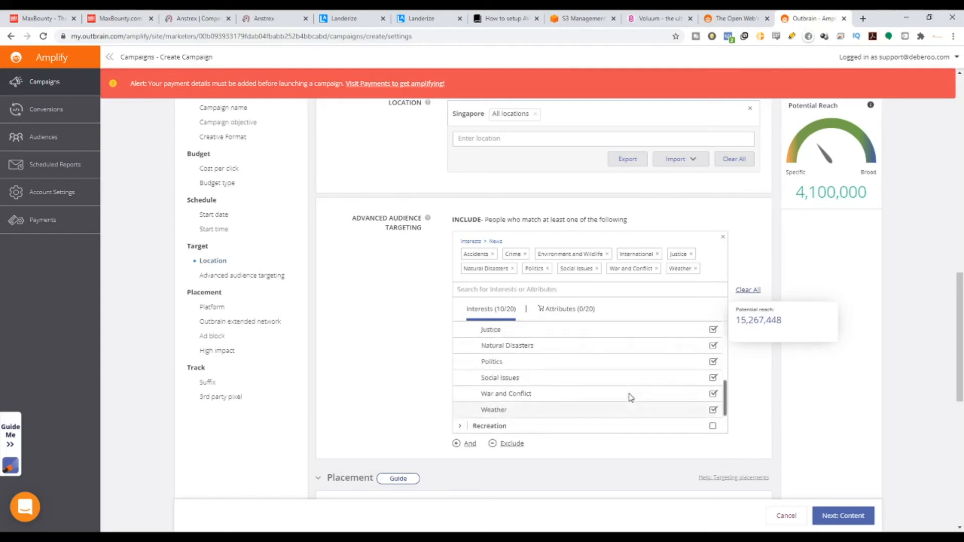
pyautogui.scroll(3, 631, 397)
pyautogui.click(713, 329)
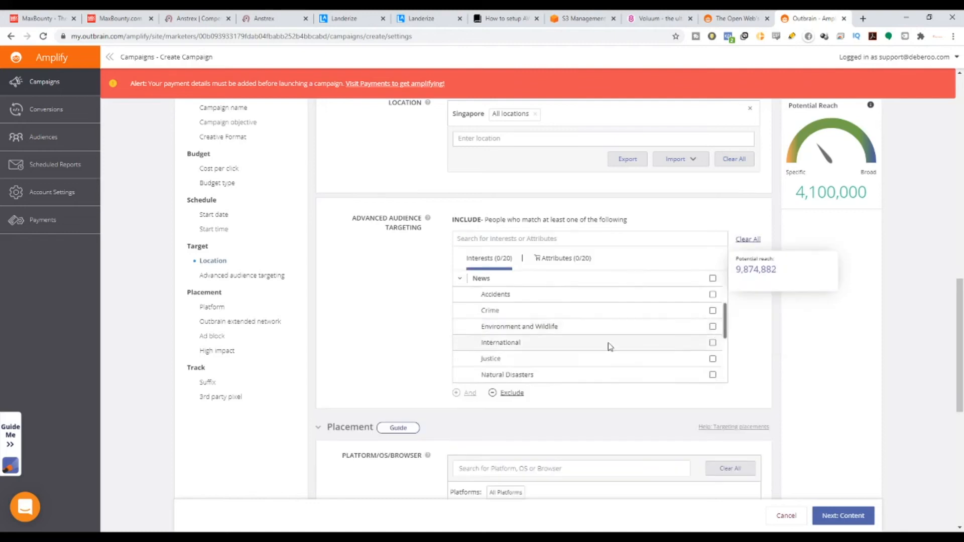
pyautogui.scroll(5, 610, 346)
# Include all Business and Finance interests in the advanced audience targeting and close the interest list.
pyautogui.click(600, 394)
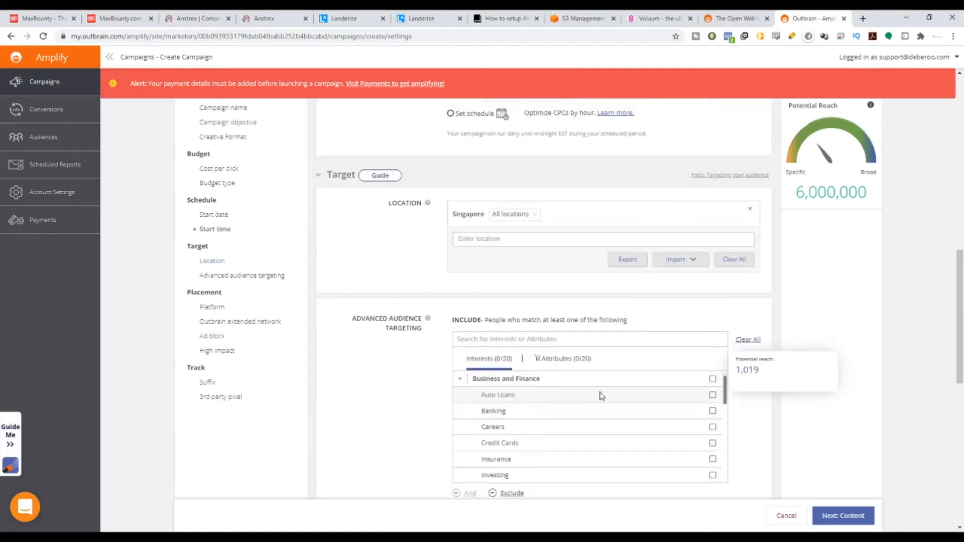
pyautogui.scroll(-3, 628, 327)
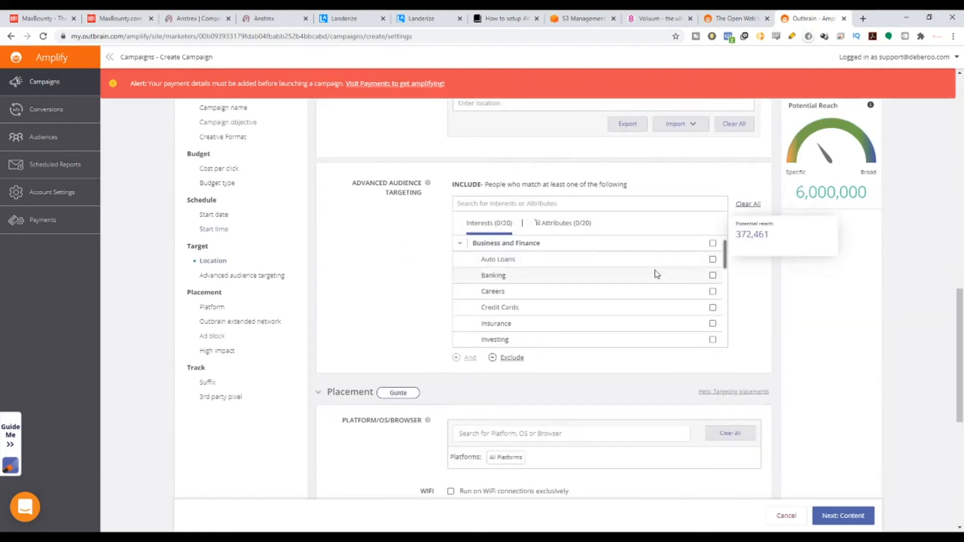
pyautogui.scroll(-2, 658, 274)
pyautogui.scroll(2, 672, 276)
pyautogui.click(712, 259)
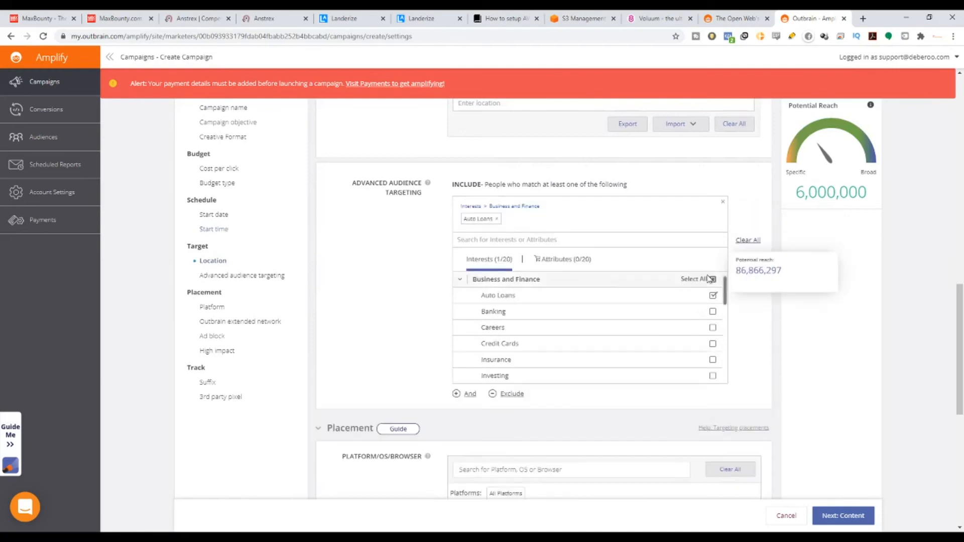
pyautogui.click(712, 280)
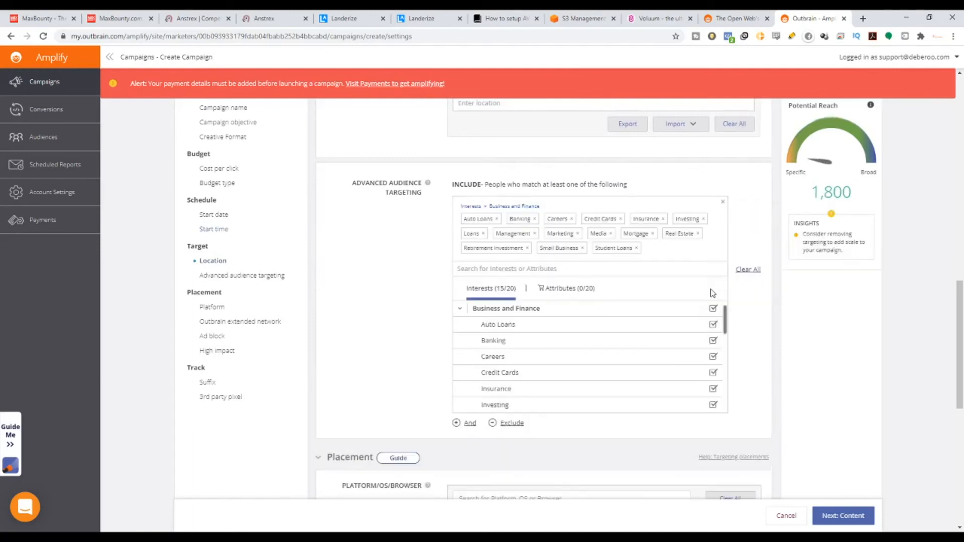
pyautogui.click(429, 311)
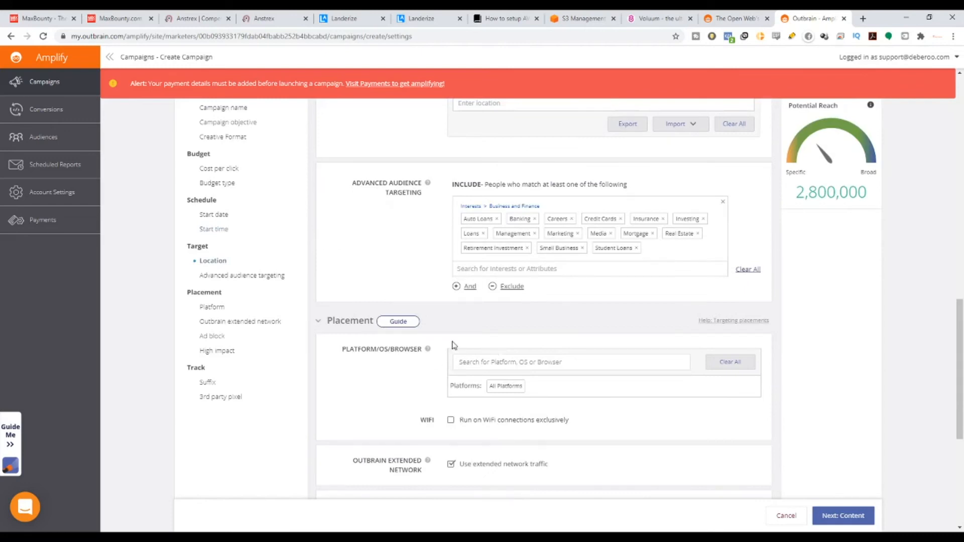
# Limit the placement platforms to Smartphone by excluding Desktop and Tablet.
pyautogui.scroll(-3, 455, 345)
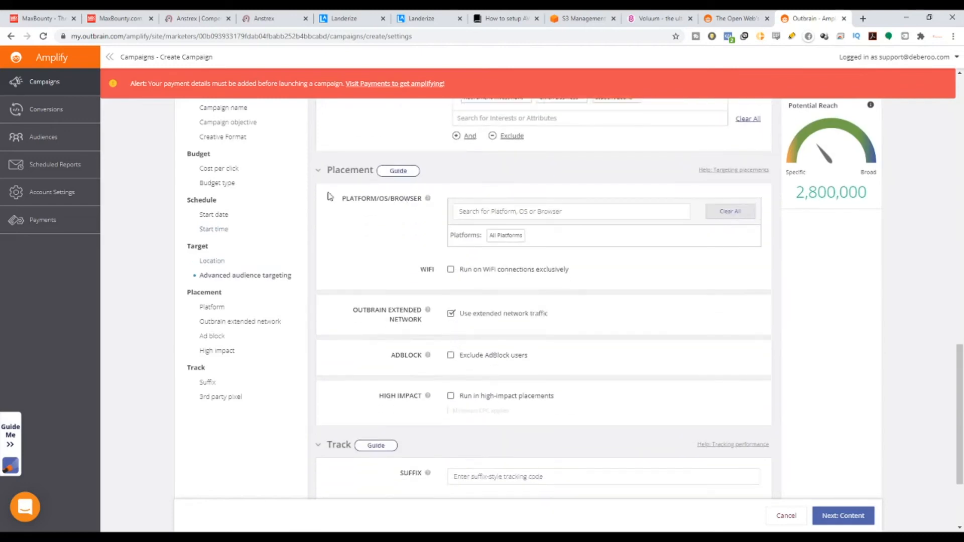
pyautogui.moveTo(353, 198); pyautogui.dragTo(412, 201)
pyautogui.click(559, 222)
pyautogui.click(556, 206)
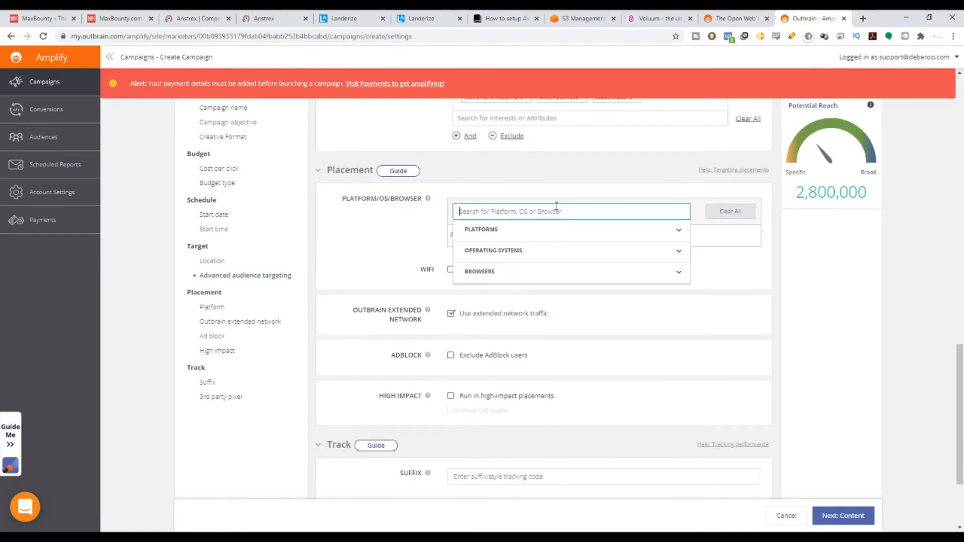
pyautogui.click(645, 234)
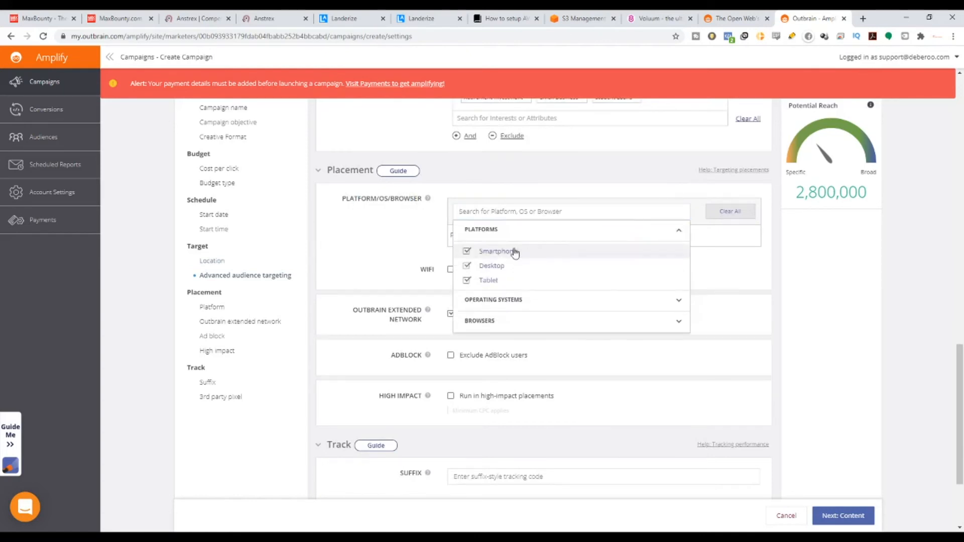
pyautogui.click(465, 266)
pyautogui.click(468, 281)
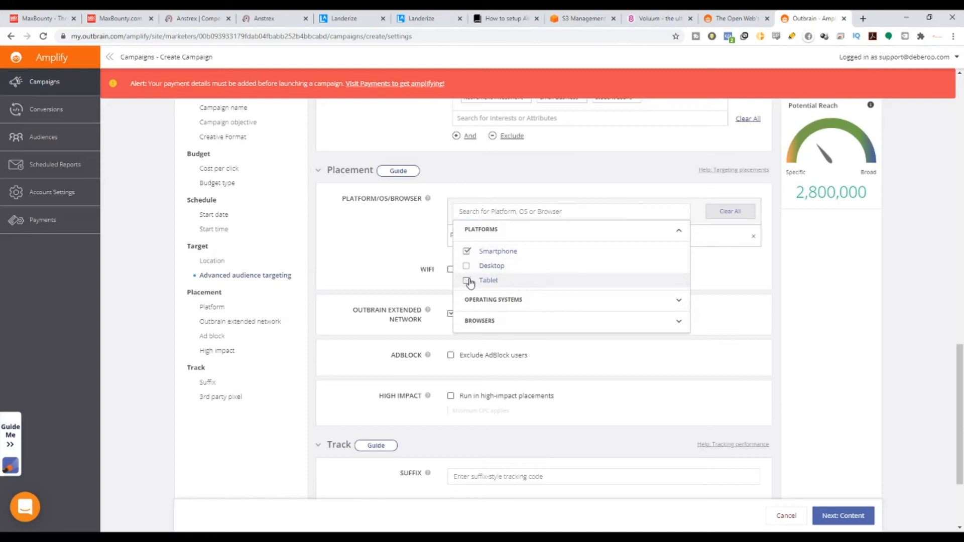
# Restrict the placement's operating systems to Android and iOS.
pyautogui.click(552, 304)
pyautogui.click(470, 321)
pyautogui.click(467, 337)
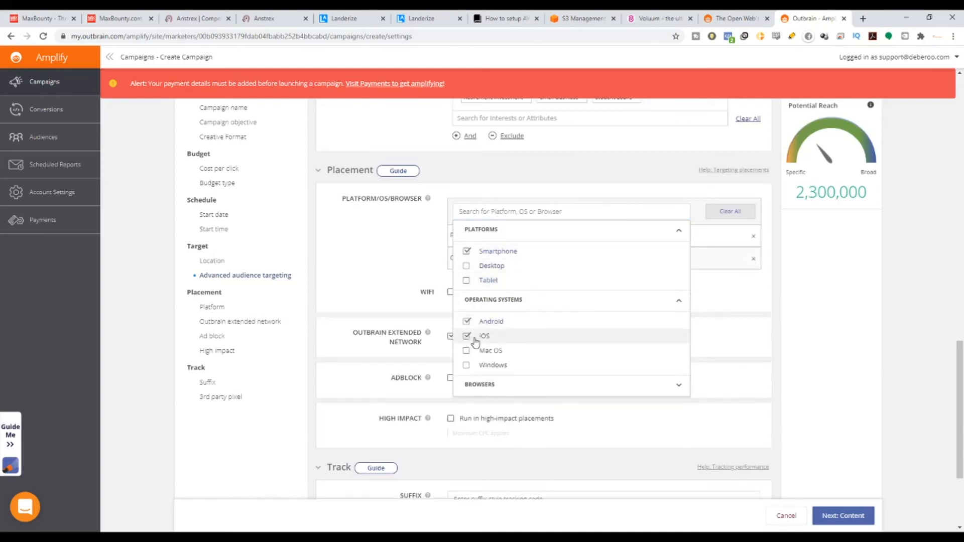
pyautogui.click(726, 306)
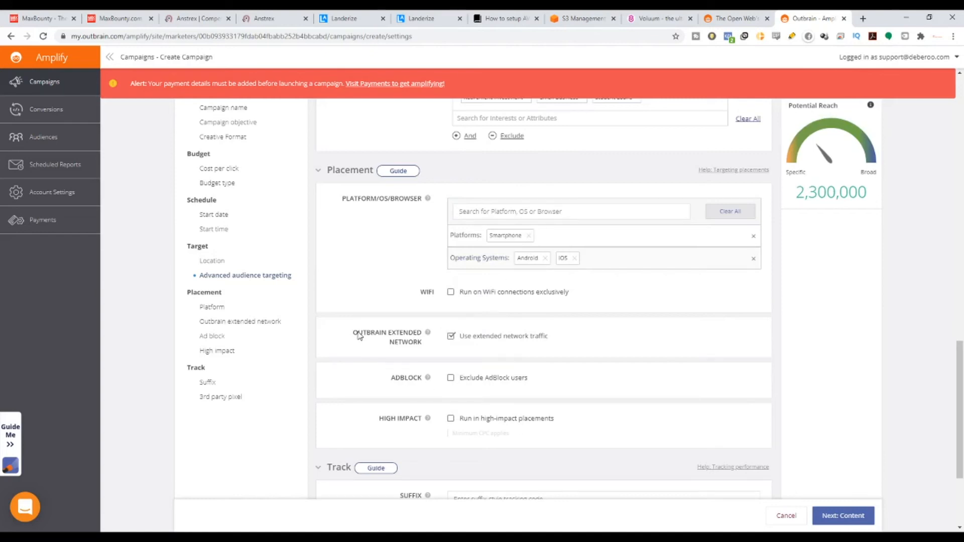
# Try to opt out of the Outbrain extended network traffic and cancel the opt-out.
pyautogui.moveTo(359, 336); pyautogui.dragTo(421, 346)
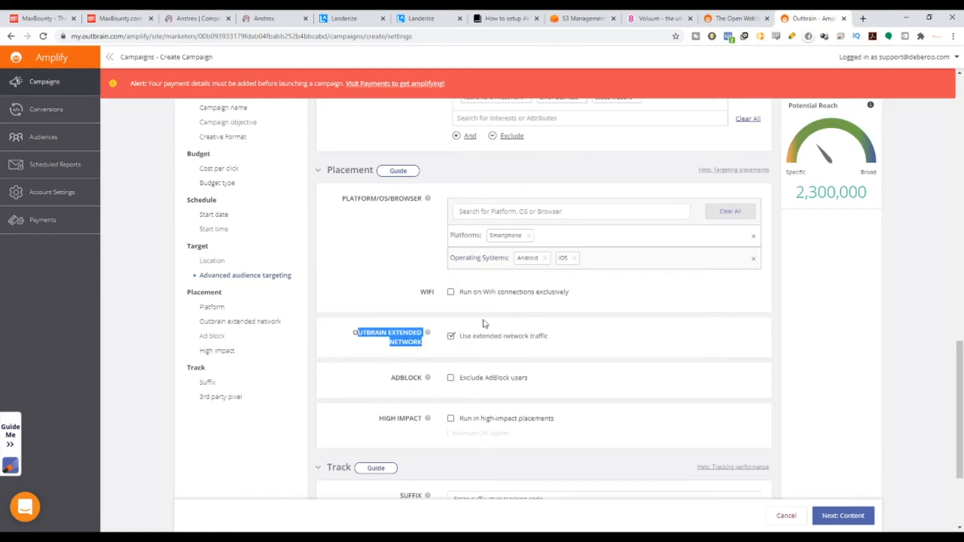
pyautogui.click(450, 338)
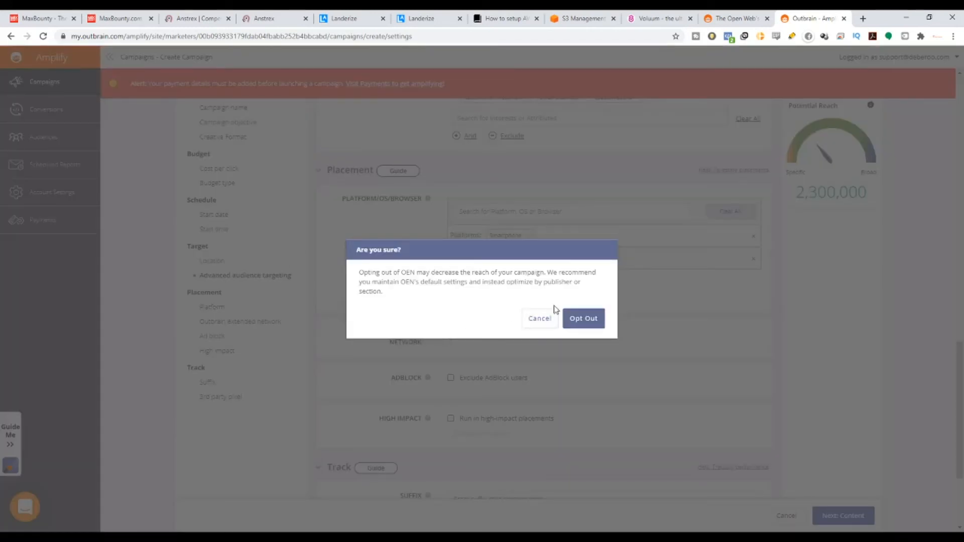
pyautogui.click(538, 319)
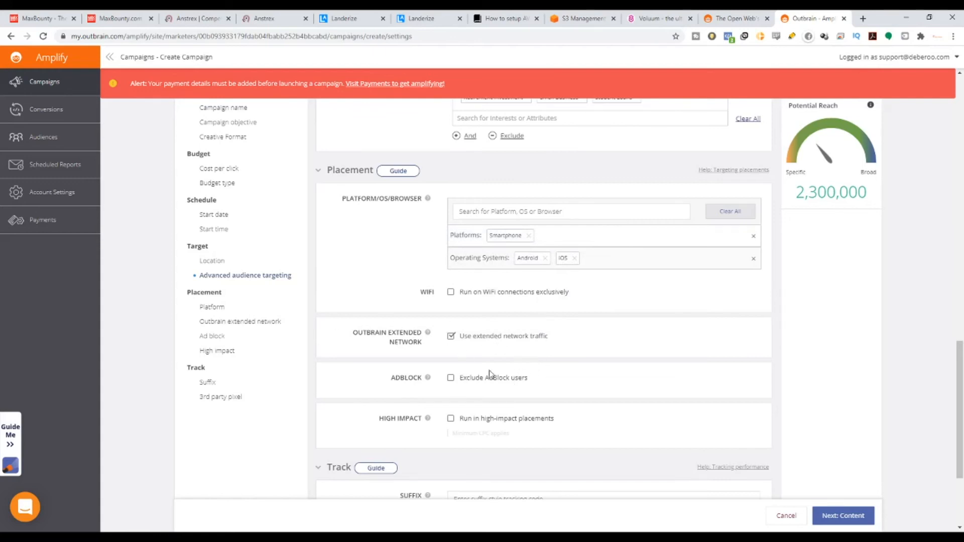
# Exclude AdBlock users from the placement and continue to the campaign's content creation.
pyautogui.moveTo(385, 380); pyautogui.dragTo(402, 378)
pyautogui.moveTo(402, 377); pyautogui.dragTo(410, 378)
pyautogui.moveTo(422, 380); pyautogui.dragTo(385, 382)
pyautogui.click(450, 379)
pyautogui.scroll(-3, 486, 426)
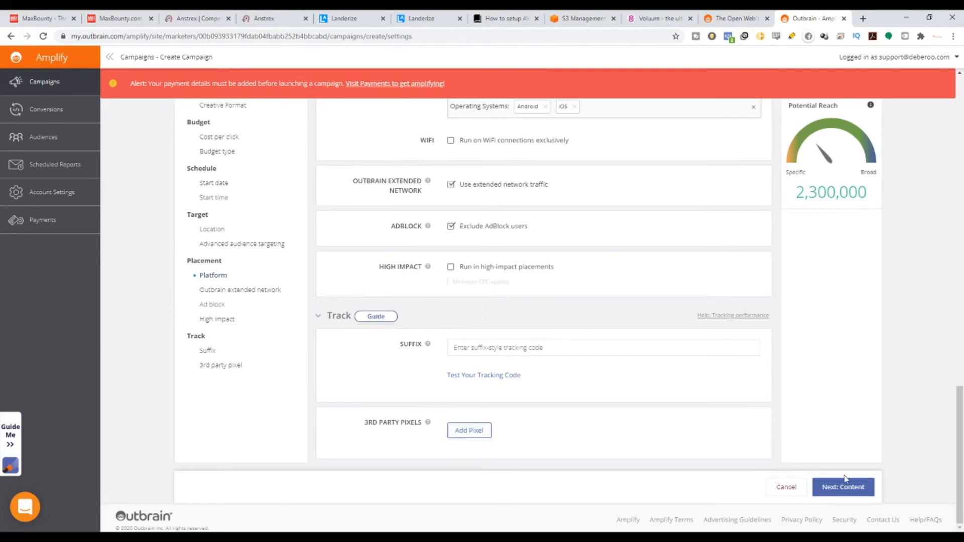
pyautogui.scroll(2, 845, 478)
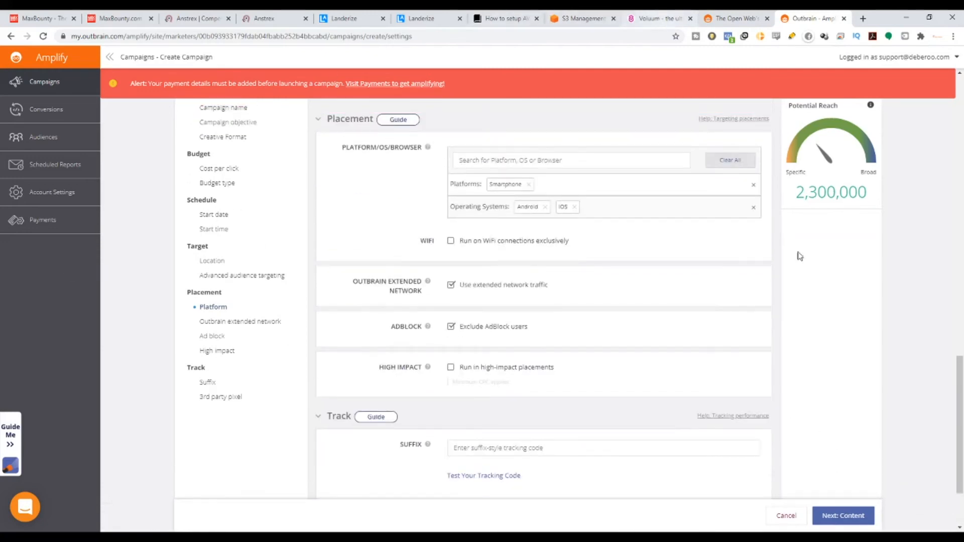
pyautogui.scroll(-2, 800, 256)
pyautogui.click(840, 488)
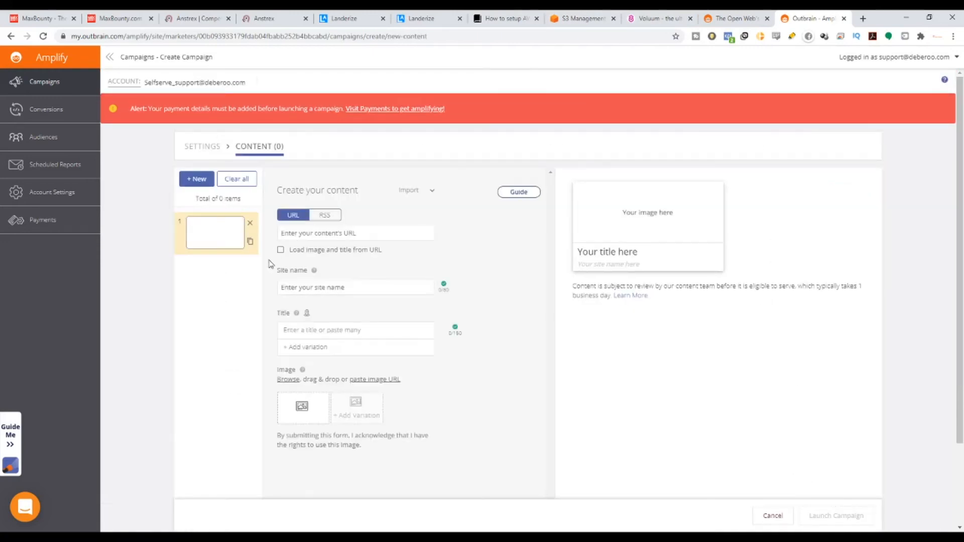
pyautogui.click(343, 291)
pyautogui.scroll(-2, 346, 287)
pyautogui.scroll(1, 356, 266)
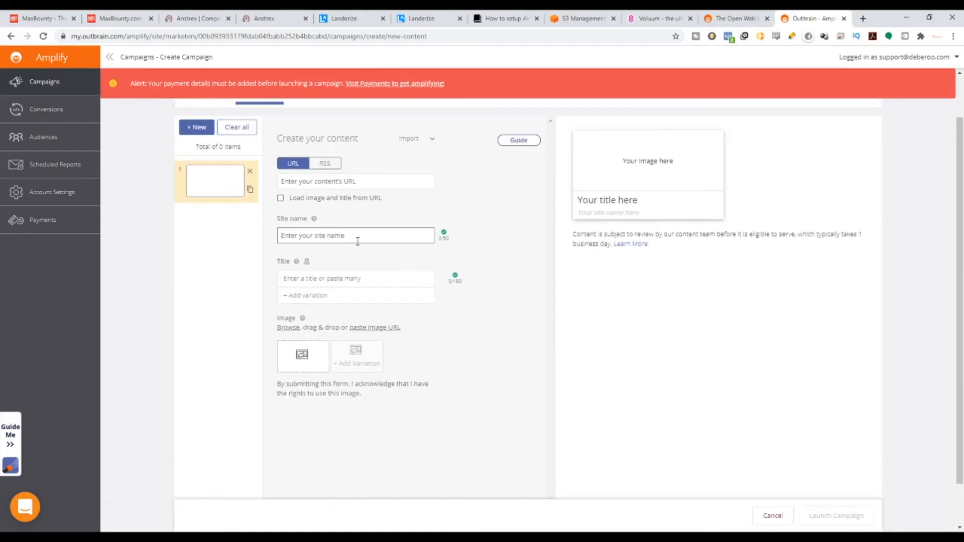
pyautogui.write('www')
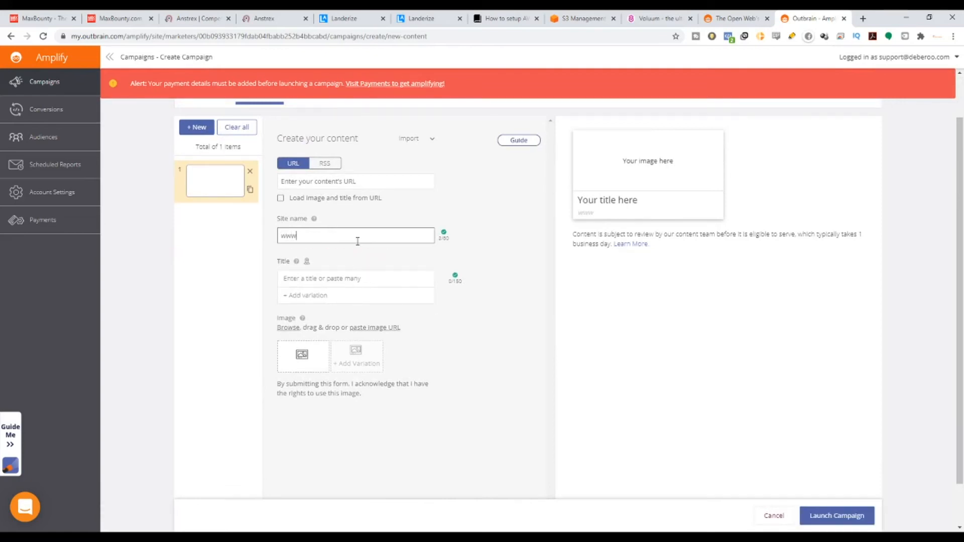
pyautogui.write('.weedml')
pyautogui.write('99')
# Open the Weed Millionaire offer's landing page from MaxBounty to check its web address, and compare it with the site name in Outbrain's ad preview.
pyautogui.click(126, 16)
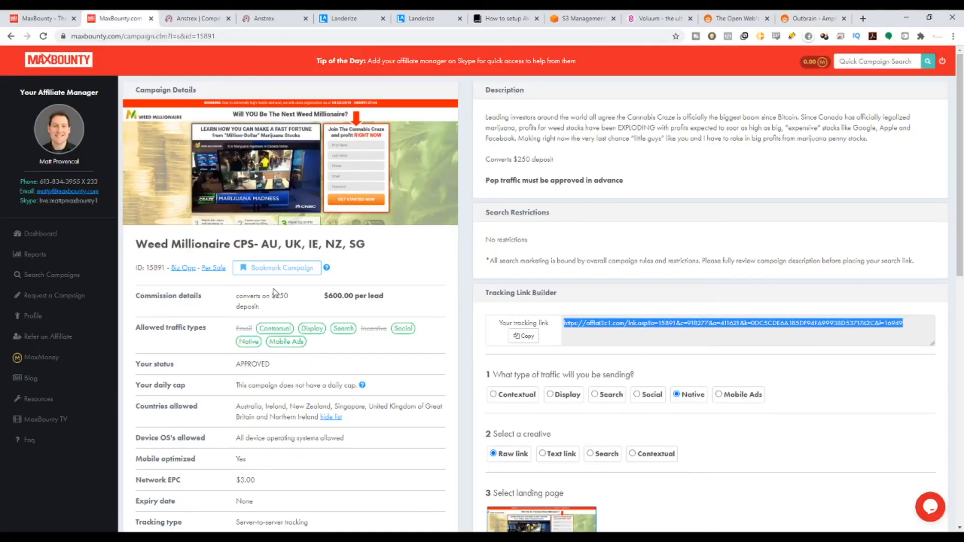
pyautogui.scroll(-3, 492, 430)
pyautogui.click(284, 397)
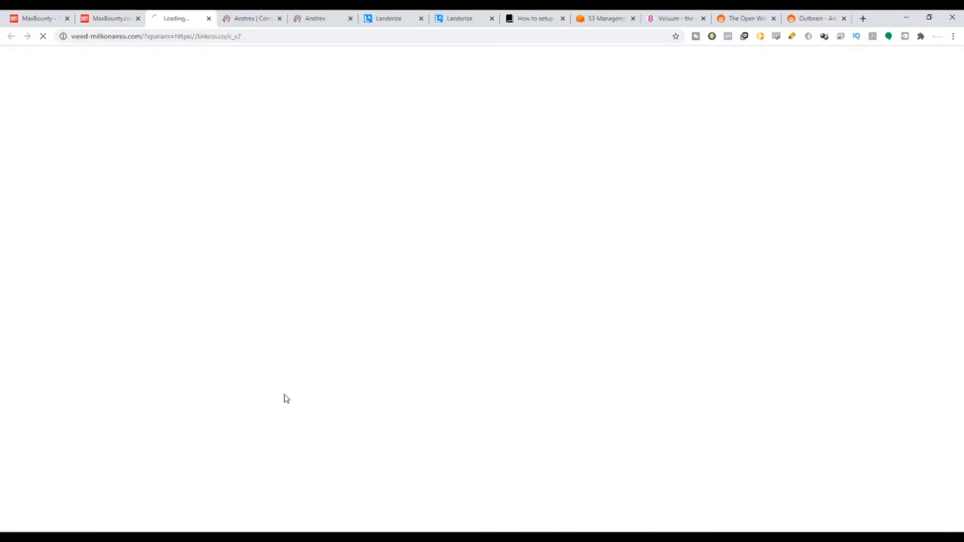
pyautogui.moveTo(145, 40); pyautogui.dragTo(74, 35)
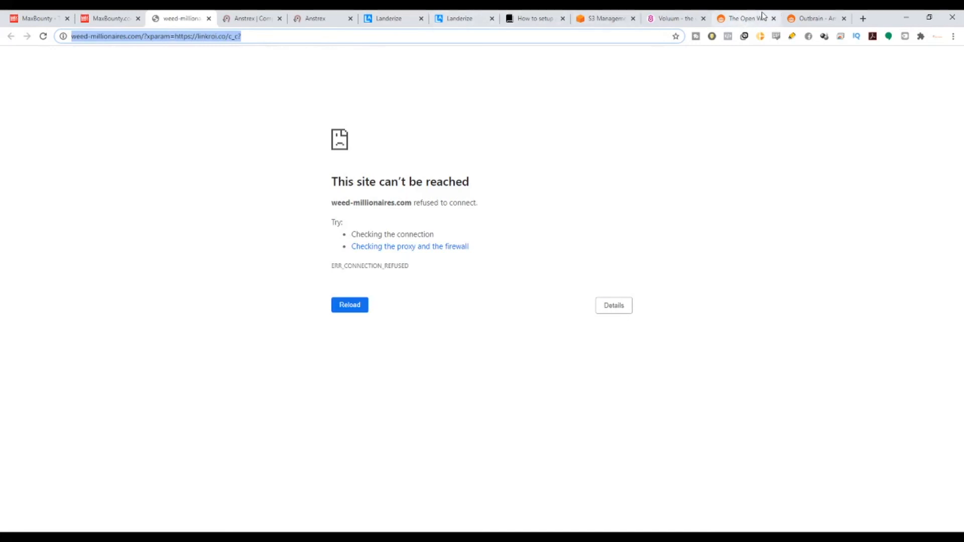
pyautogui.click(810, 18)
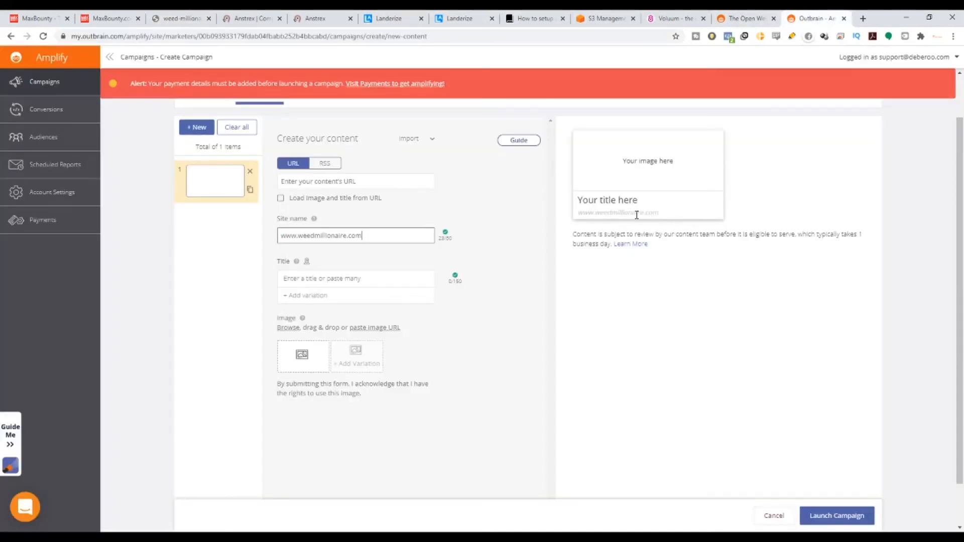
pyautogui.moveTo(657, 215); pyautogui.dragTo(599, 217)
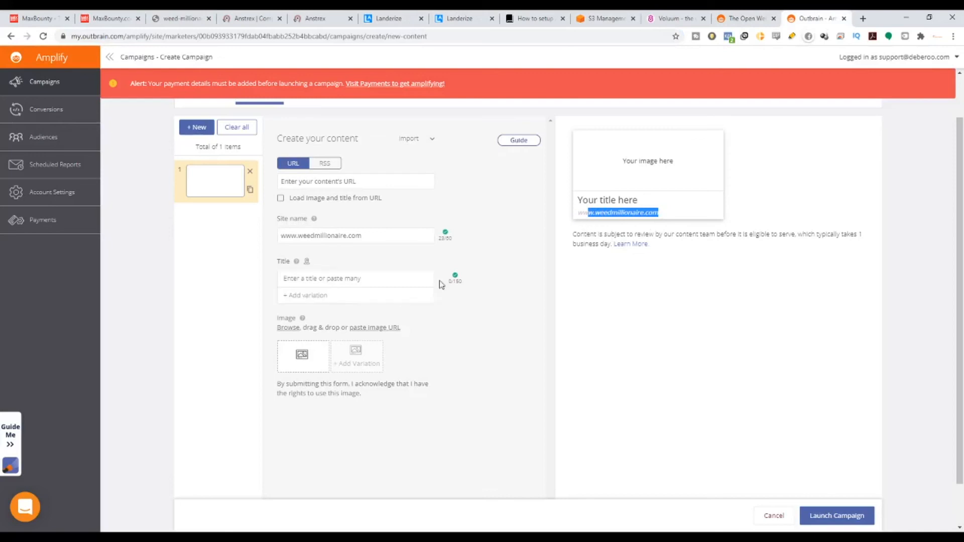
# Switch from the empty ad title to Anstrex and browse the MaxBounty native ads for title ideas.
pyautogui.click(365, 281)
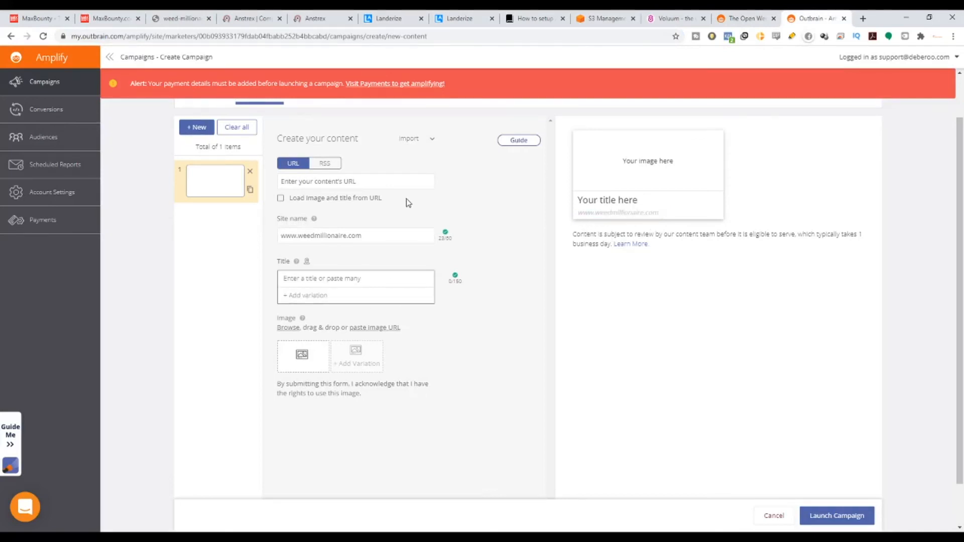
pyautogui.click(312, 18)
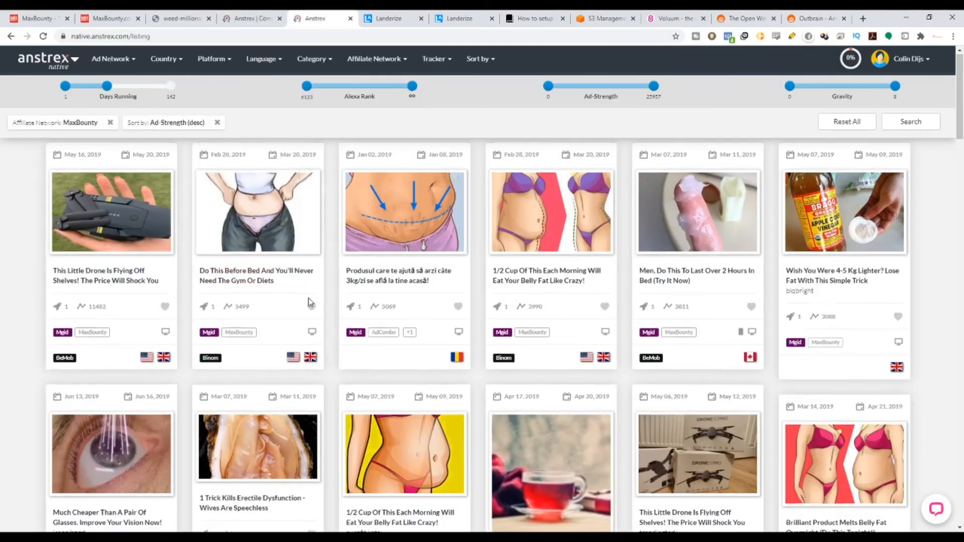
pyautogui.scroll(-3, 309, 297)
pyautogui.scroll(1, 306, 281)
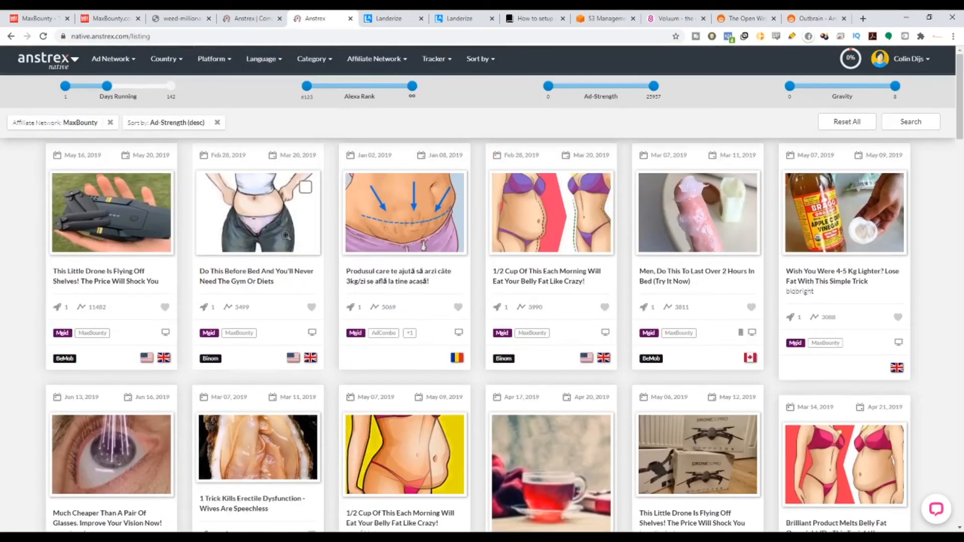
pyautogui.scroll(-5, 315, 297)
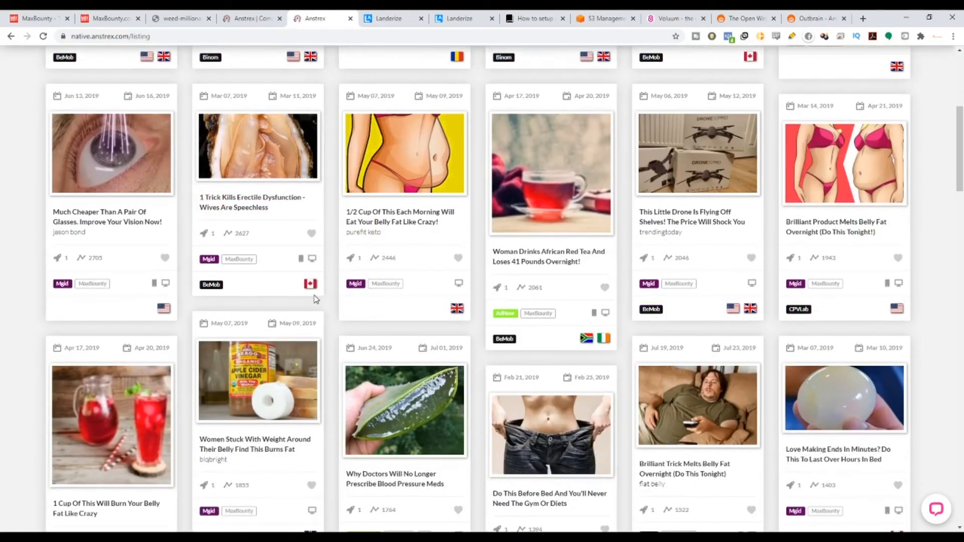
pyautogui.scroll(-15, 315, 296)
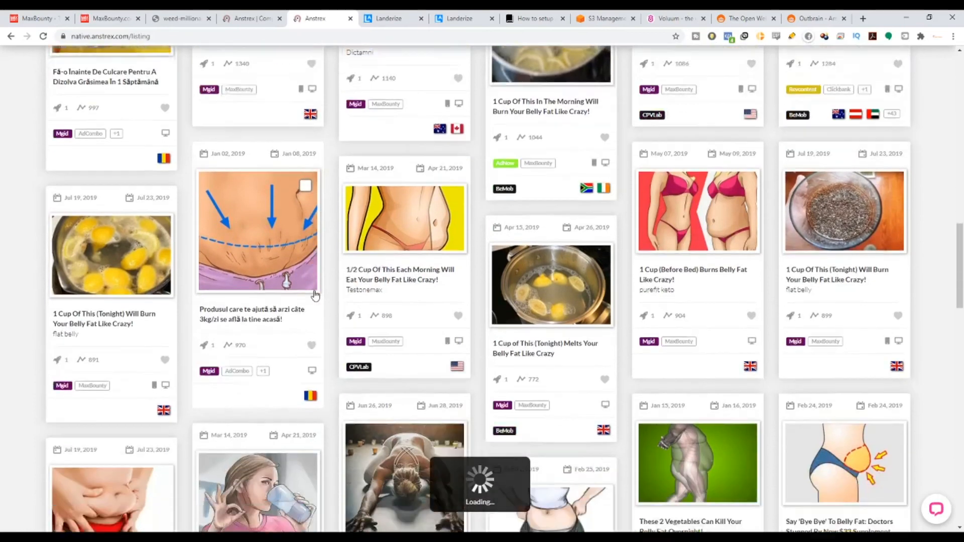
pyautogui.scroll(20, 315, 283)
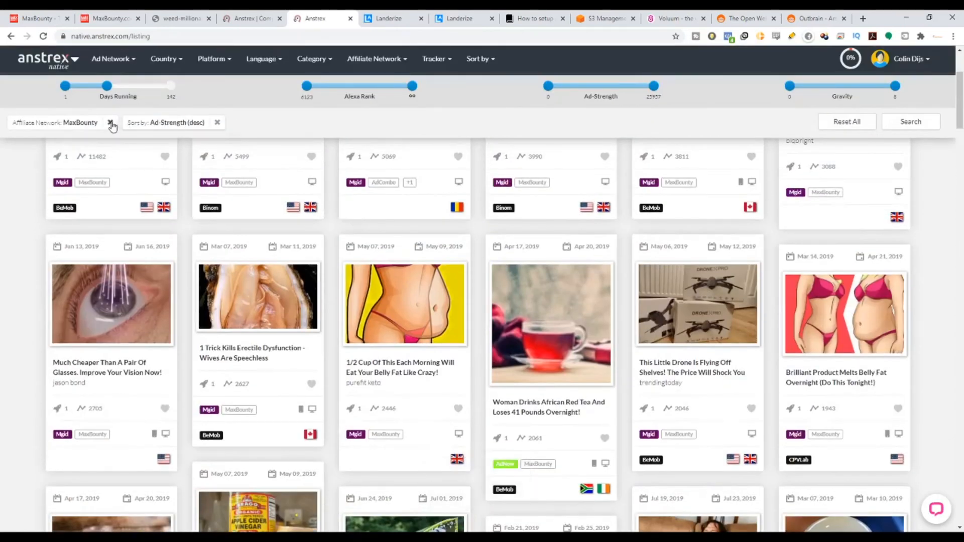
# Replace the MaxBounty filter on the native ads with the Business category and sort them by Ad-Gravity (desc).
pyautogui.click(110, 123)
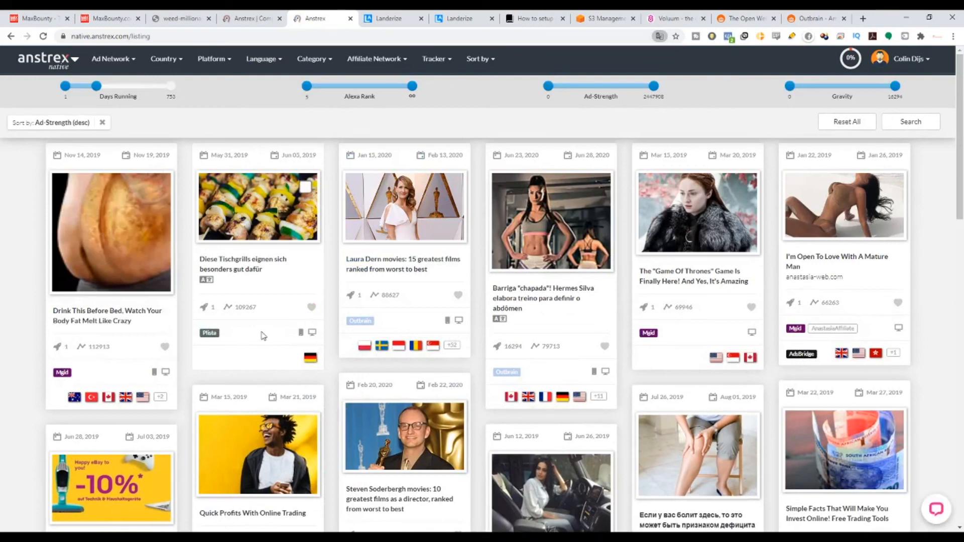
pyautogui.click(316, 70)
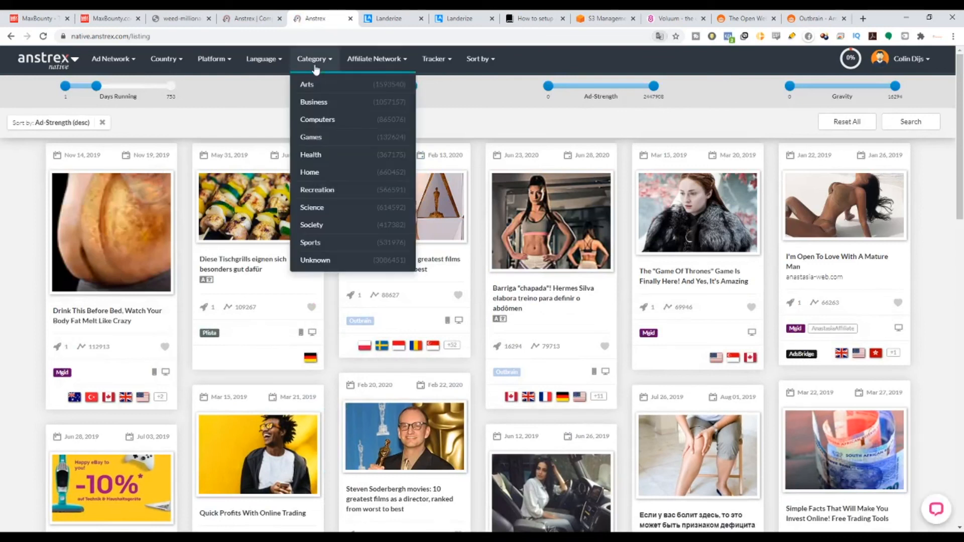
pyautogui.click(317, 85)
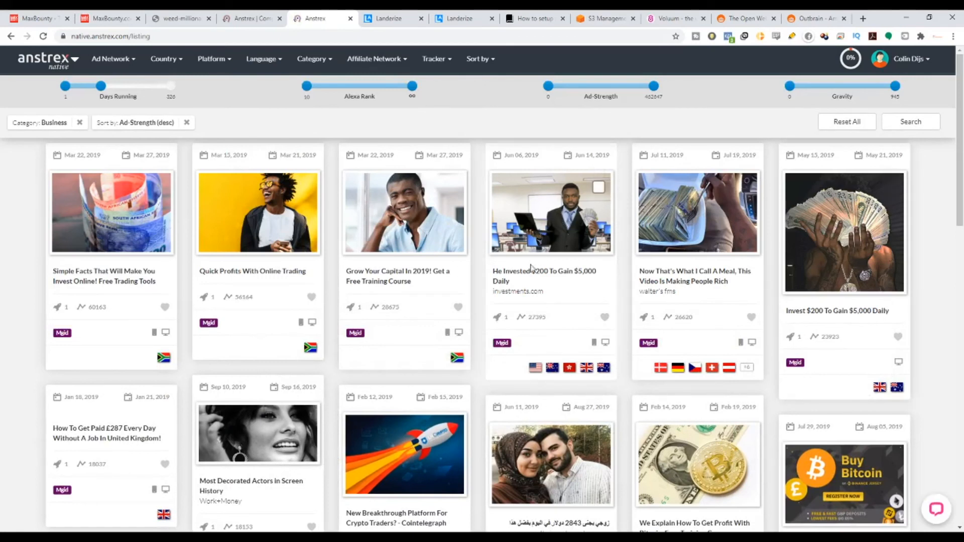
pyautogui.click(478, 60)
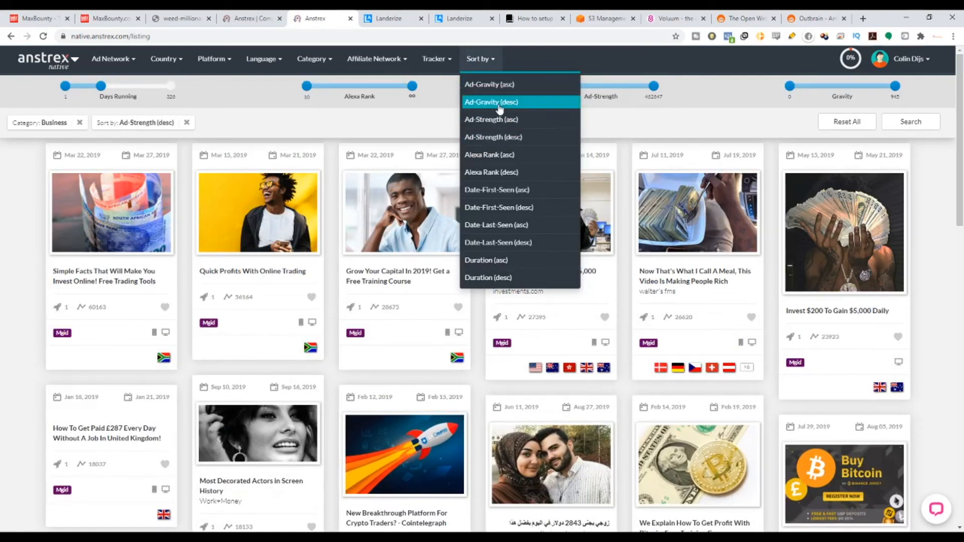
pyautogui.click(499, 105)
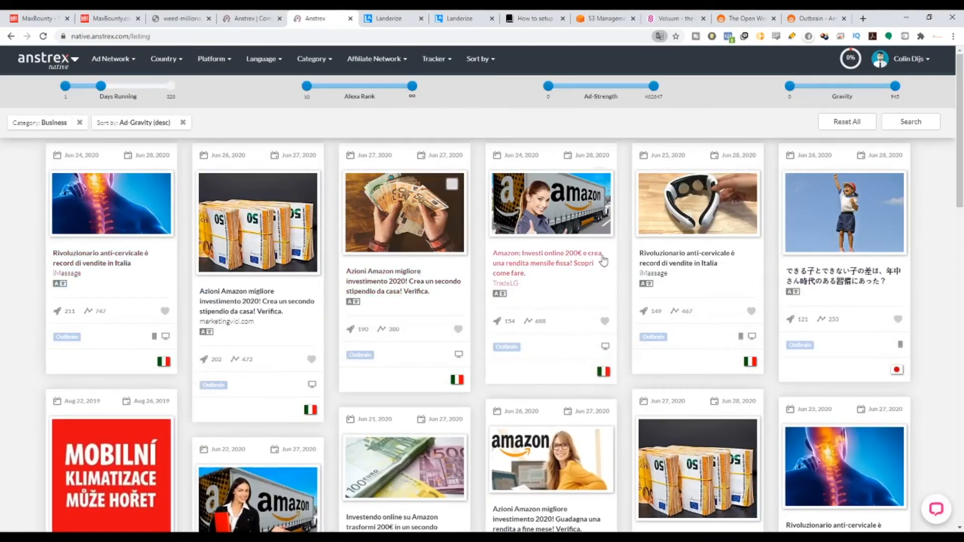
# Look through the Business ads sorted by gravity for title and image ideas, and return to the first results.
pyautogui.scroll(-3, 611, 322)
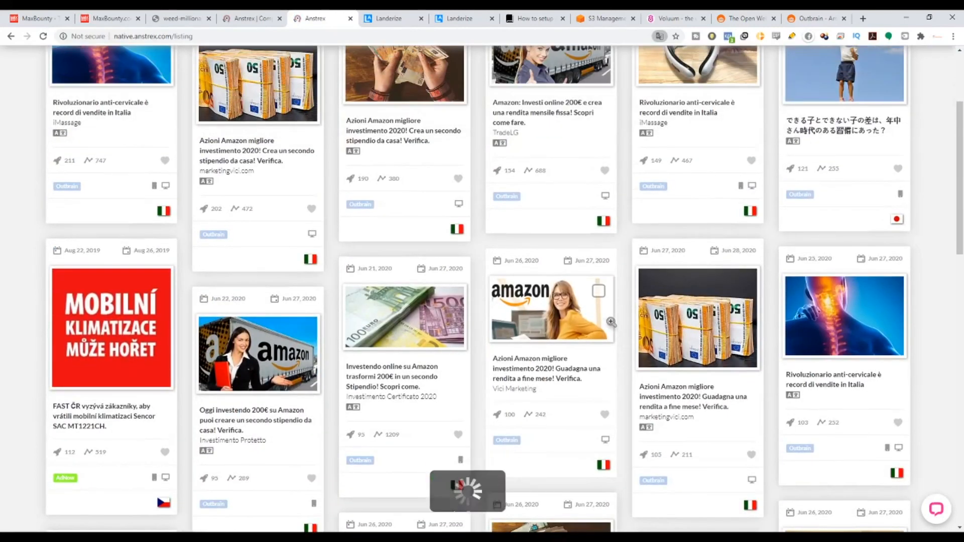
pyautogui.scroll(-7, 607, 322)
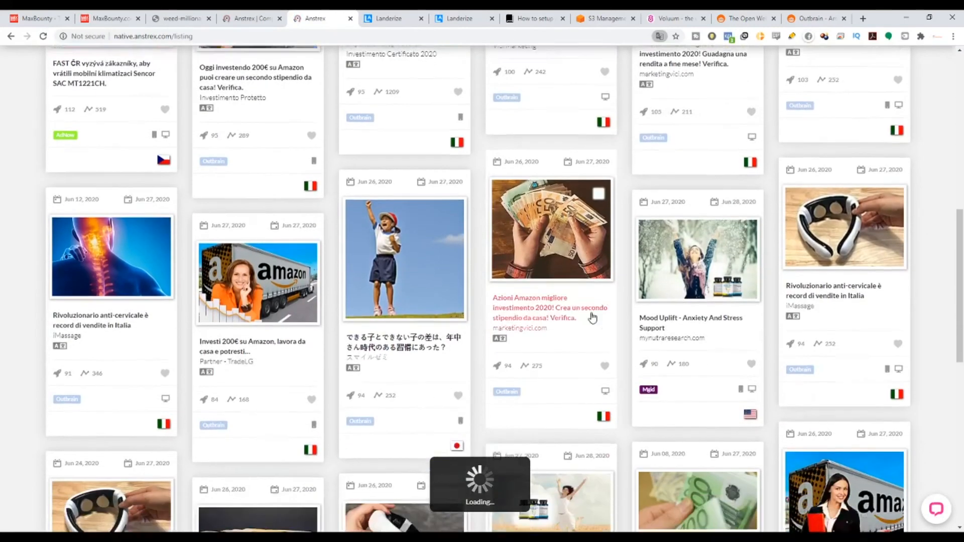
pyautogui.scroll(-15, 593, 317)
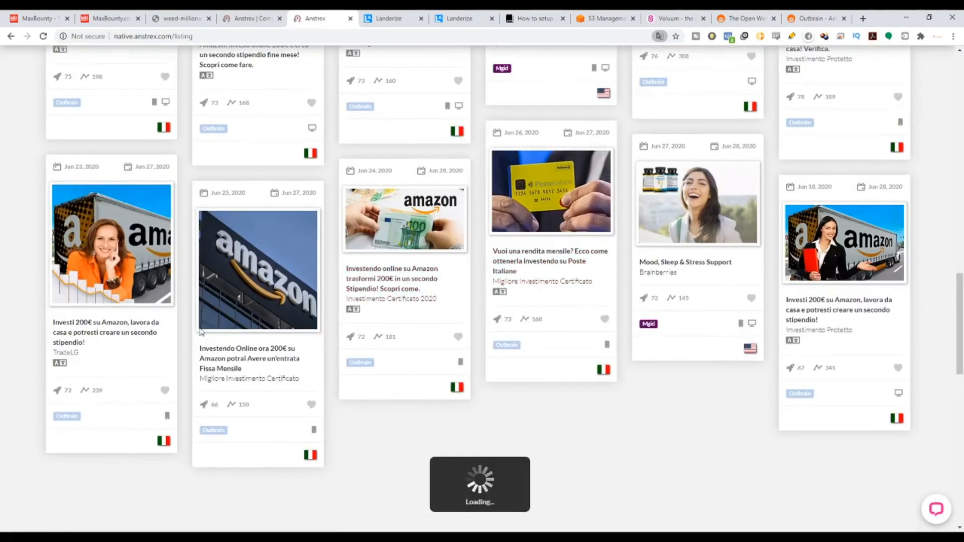
pyautogui.scroll(1, 201, 331)
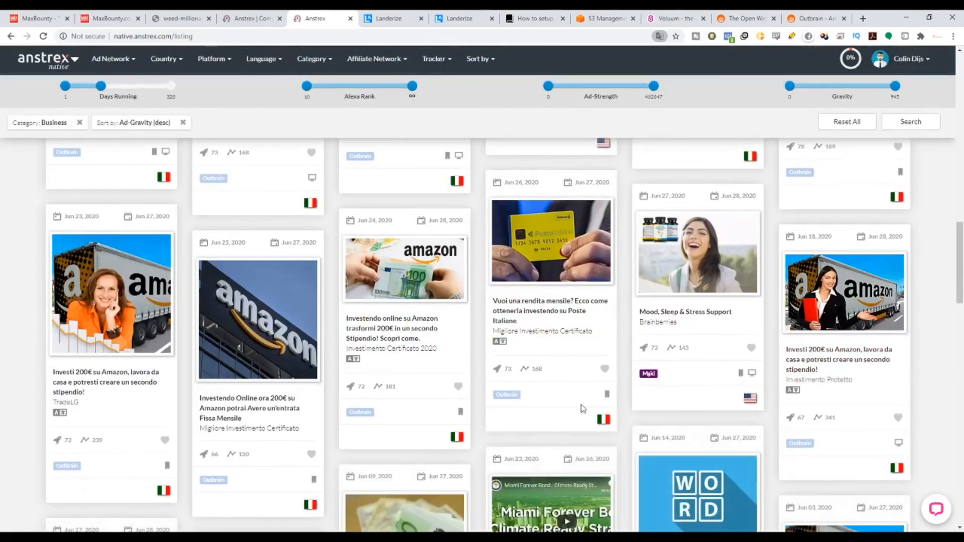
pyautogui.moveTo(961, 295); pyautogui.dragTo(959, 153)
pyautogui.scroll(1, 350, 311)
pyautogui.scroll(4, 351, 312)
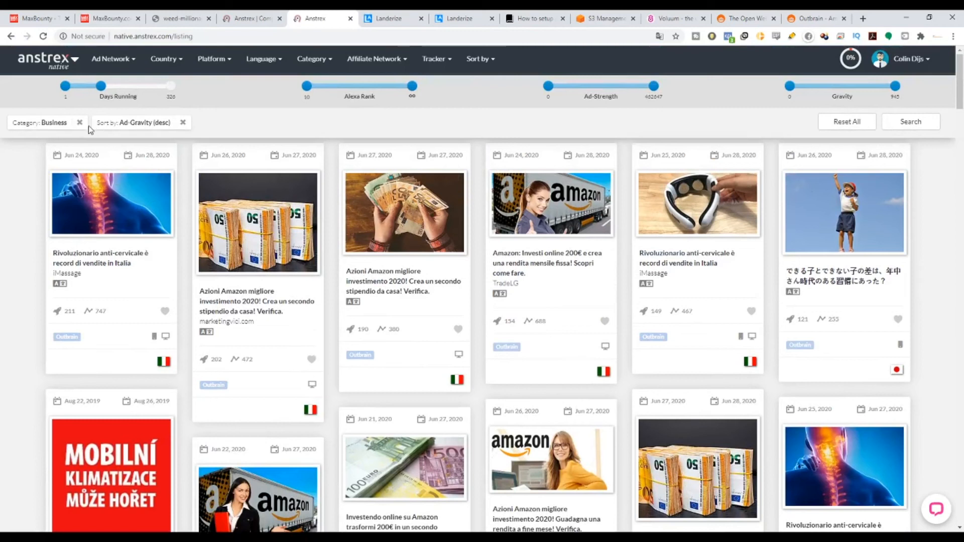
# Extend the days-running filter to its 326-day maximum and look through the updated Business ads.
pyautogui.moveTo(101, 86); pyautogui.dragTo(170, 86)
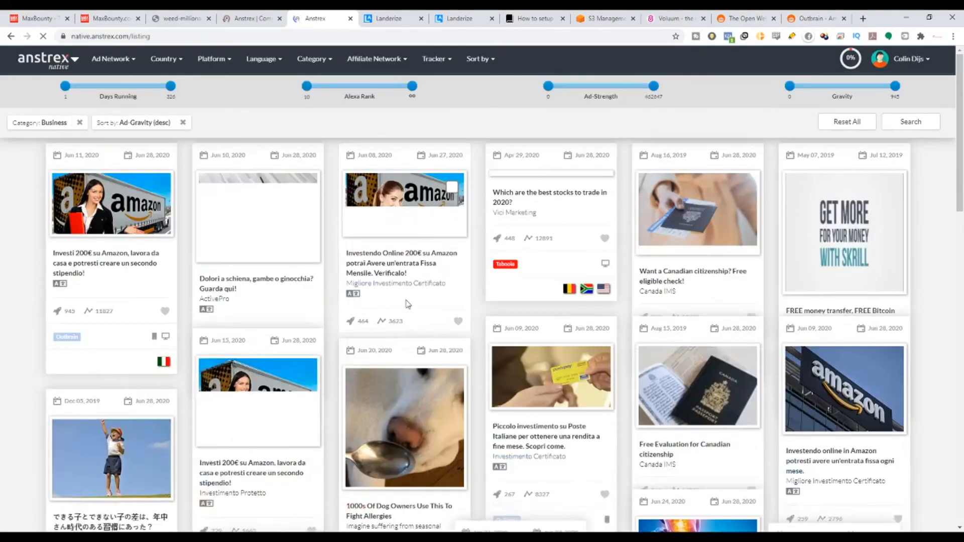
pyautogui.scroll(-8, 242, 303)
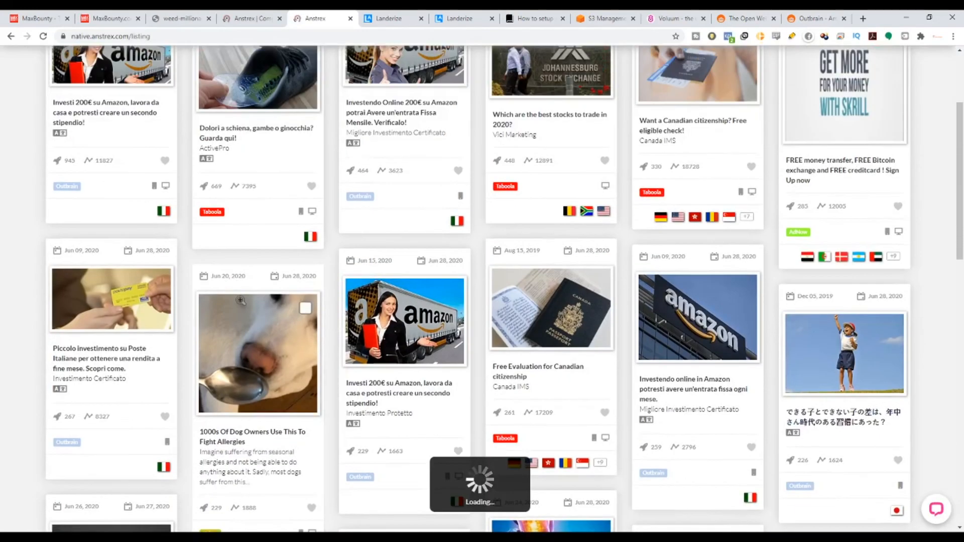
pyautogui.scroll(-5, 250, 304)
pyautogui.scroll(13, 469, 247)
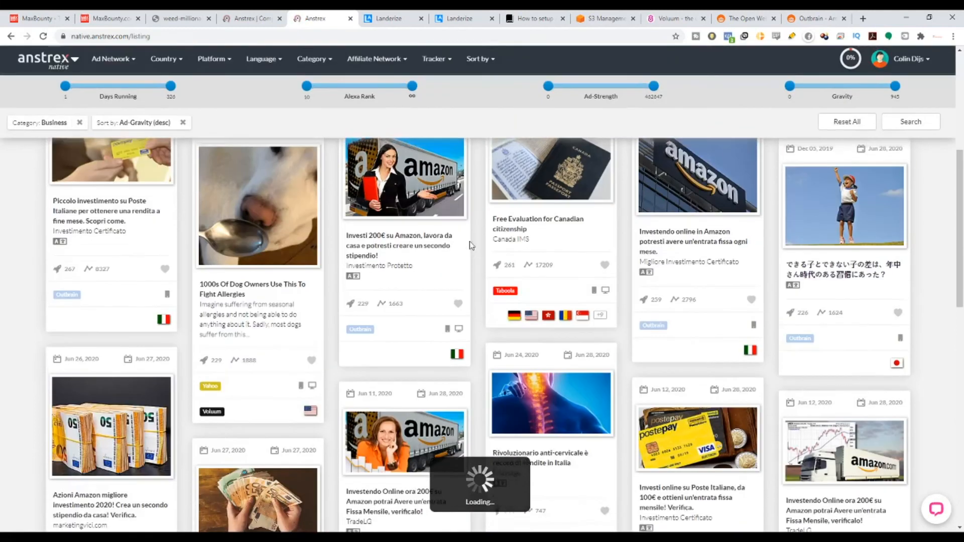
# Remove the Business category filter and search the ads' creative text for "bitcoin".
pyautogui.click(79, 122)
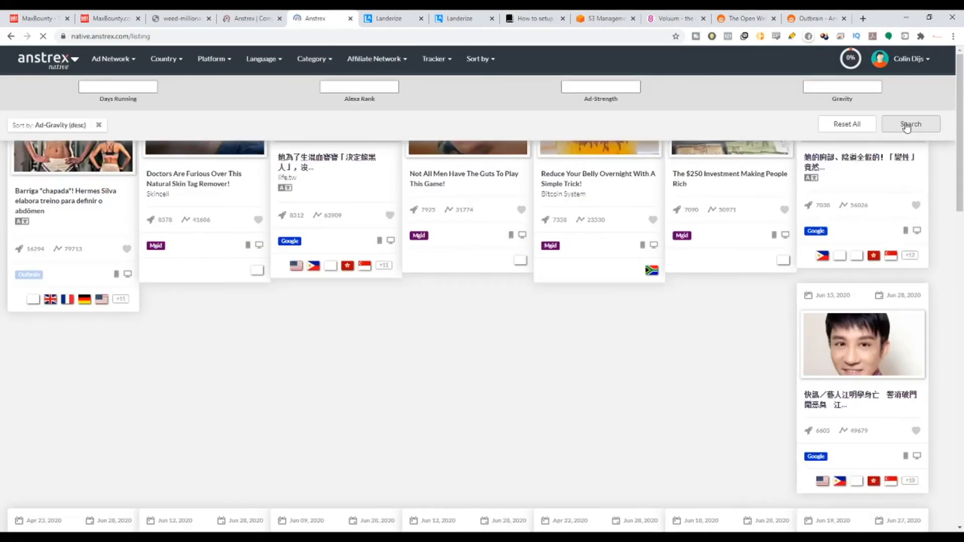
pyautogui.click(906, 124)
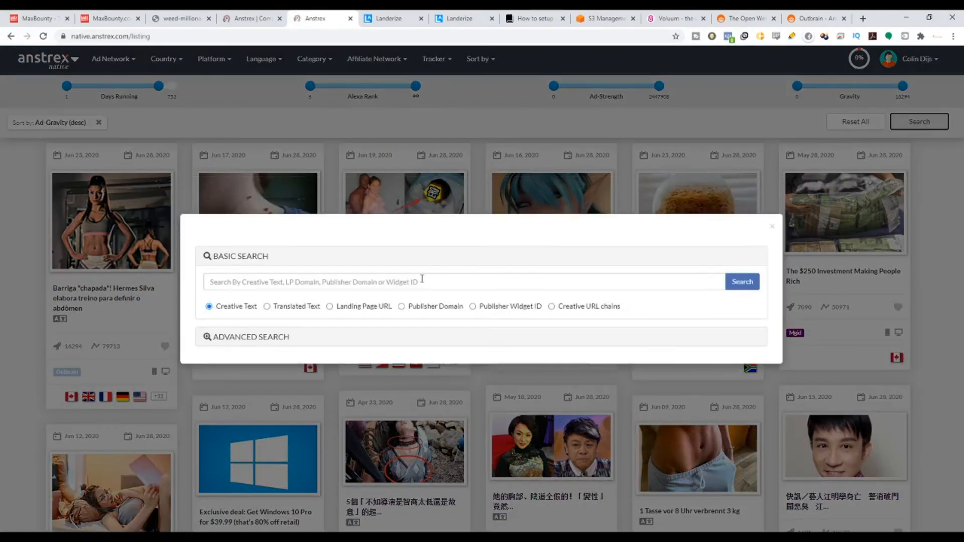
pyautogui.click(422, 279)
pyautogui.write('bitcoin')
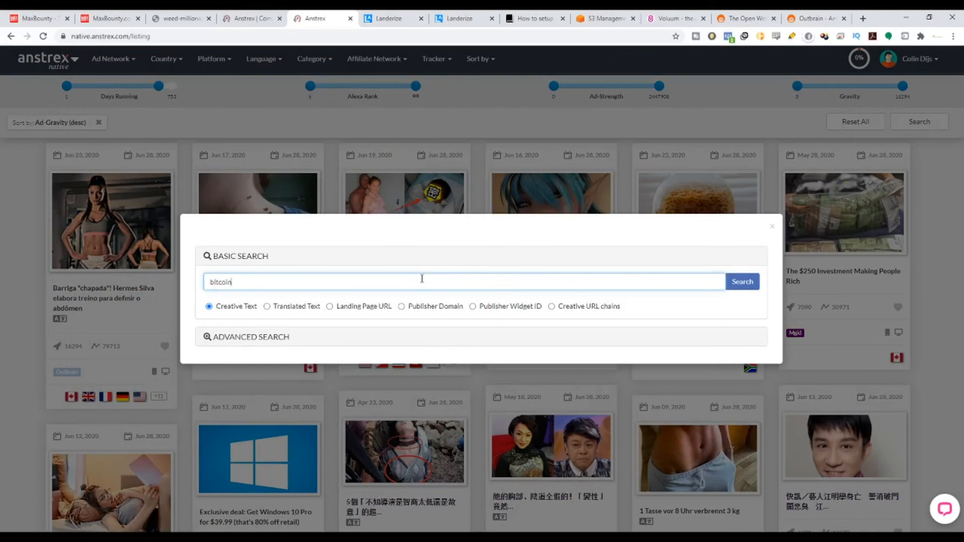
pyautogui.press('Return')
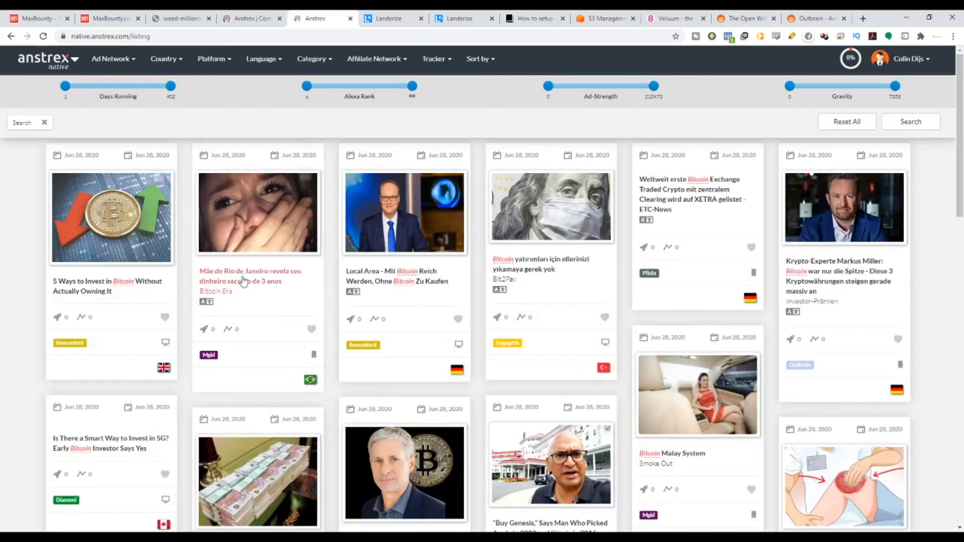
# Search the ads' creative text for "make money online" instead and look over the matching ads.
pyautogui.click(910, 122)
pyautogui.moveTo(327, 273); pyautogui.dragTo(174, 303)
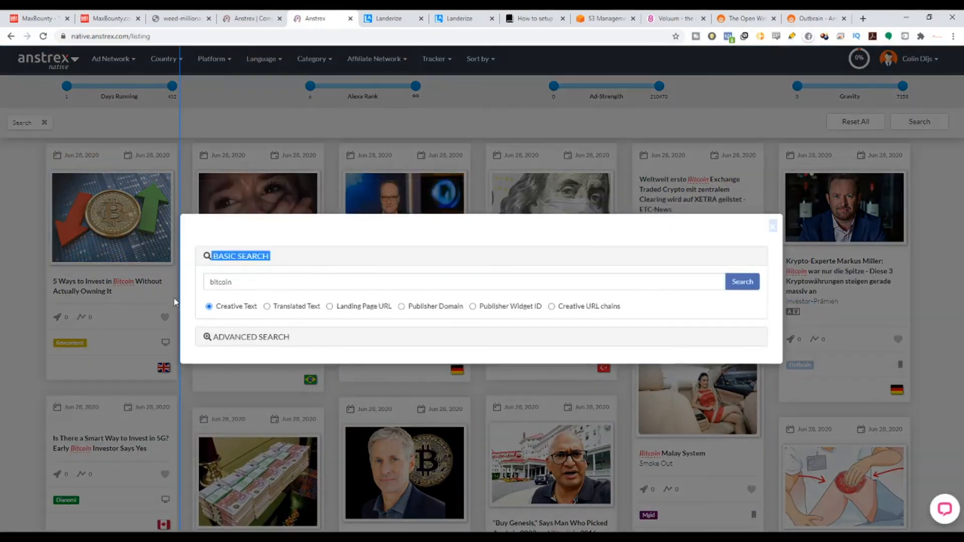
pyautogui.moveTo(245, 282); pyautogui.dragTo(190, 299)
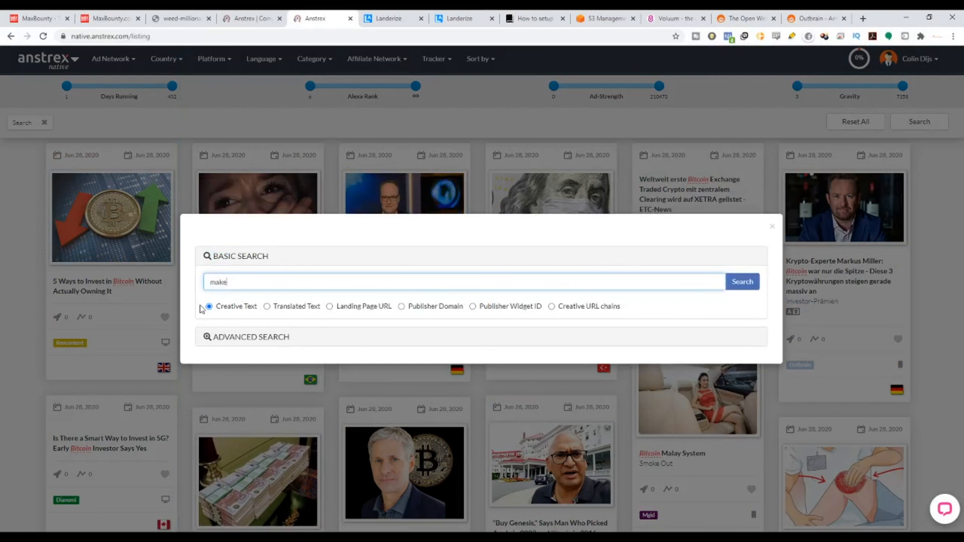
pyautogui.write('make money online')
pyautogui.press('Return')
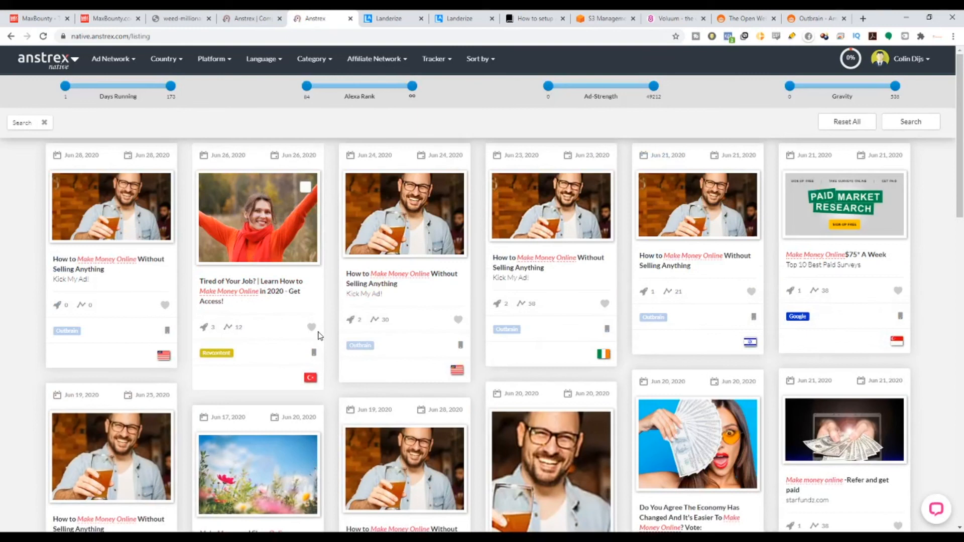
pyautogui.scroll(-2, 412, 287)
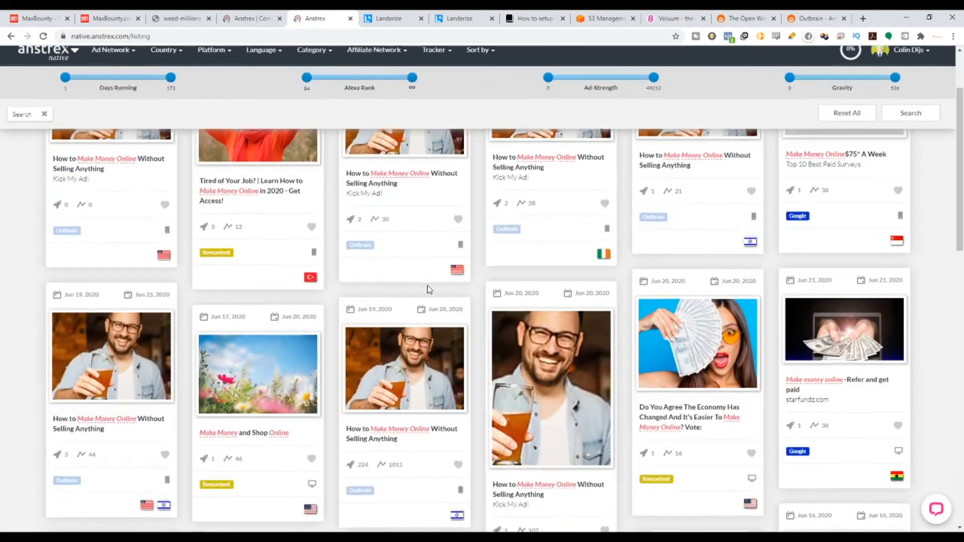
pyautogui.scroll(2, 753, 271)
# Search the ads' creative text for "trading" and browse the matching ads for a suitable title.
pyautogui.click(903, 123)
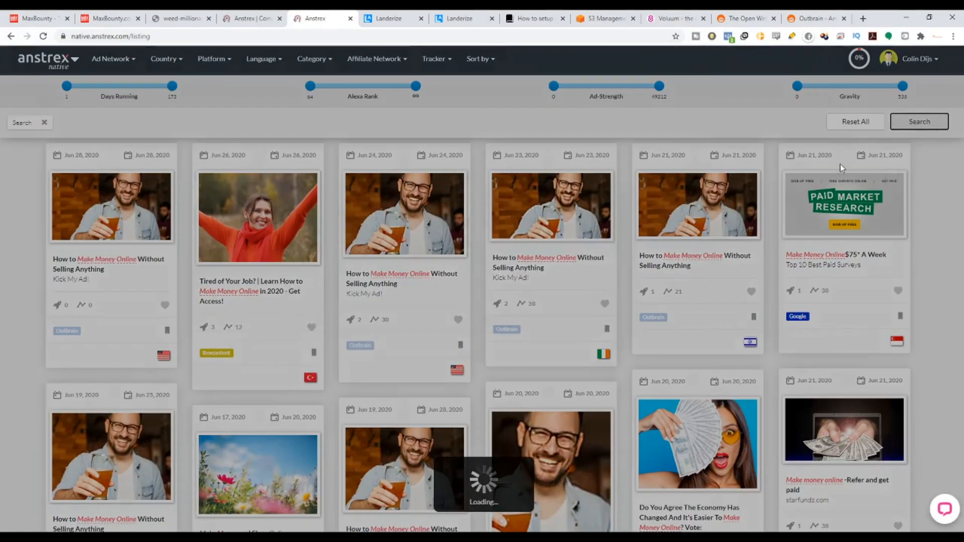
pyautogui.tripleClick(255, 284)
pyautogui.write('tra')
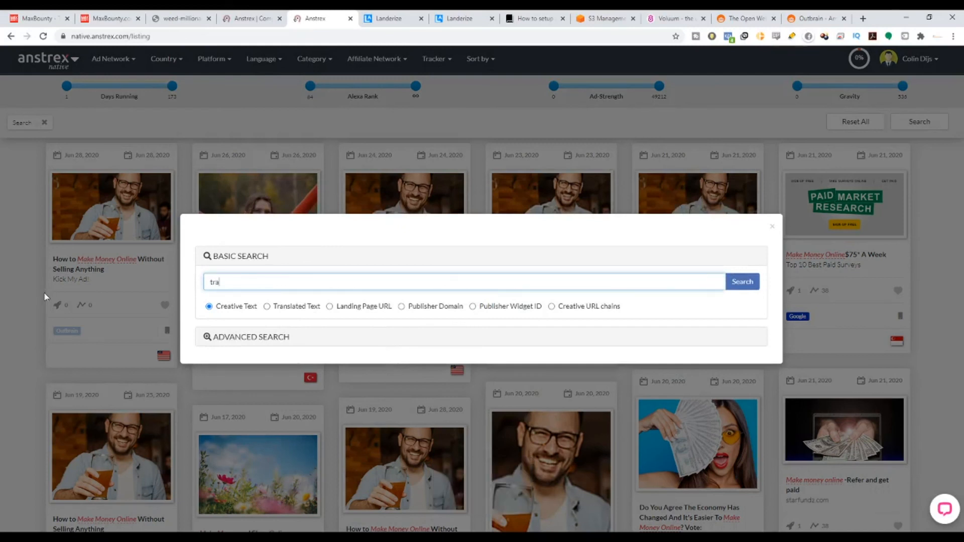
pyautogui.write('ding')
pyautogui.press('Return')
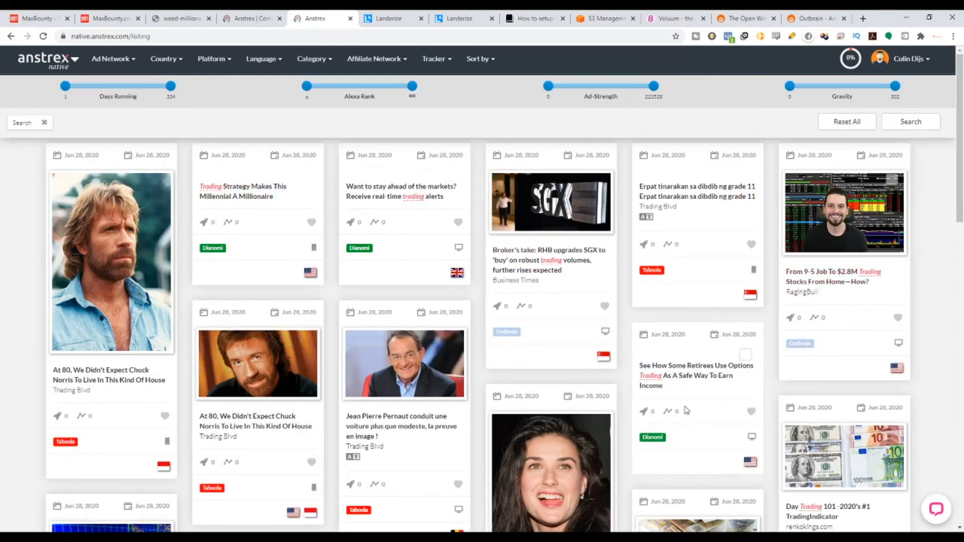
pyautogui.scroll(-1, 507, 431)
pyautogui.scroll(-4, 507, 430)
pyautogui.scroll(3, 799, 216)
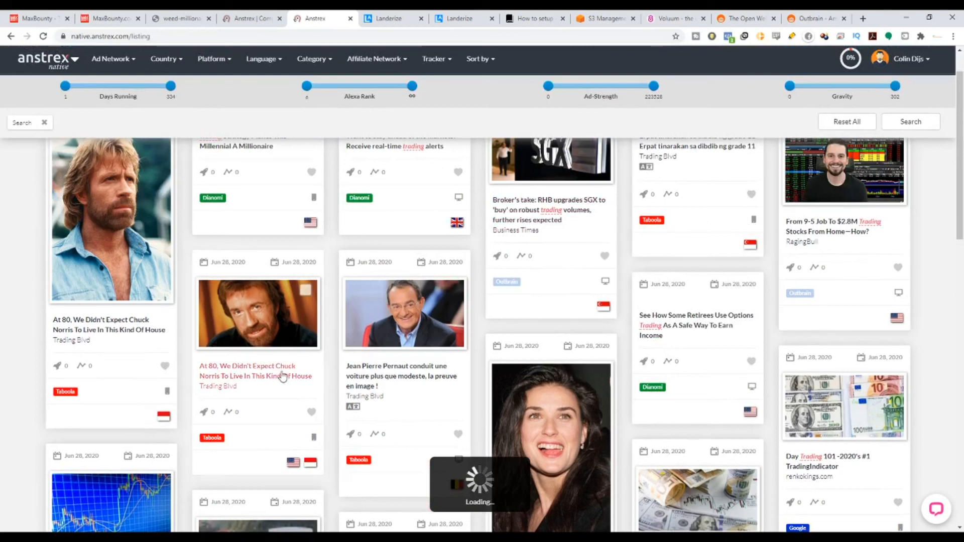
pyautogui.scroll(-2, 286, 394)
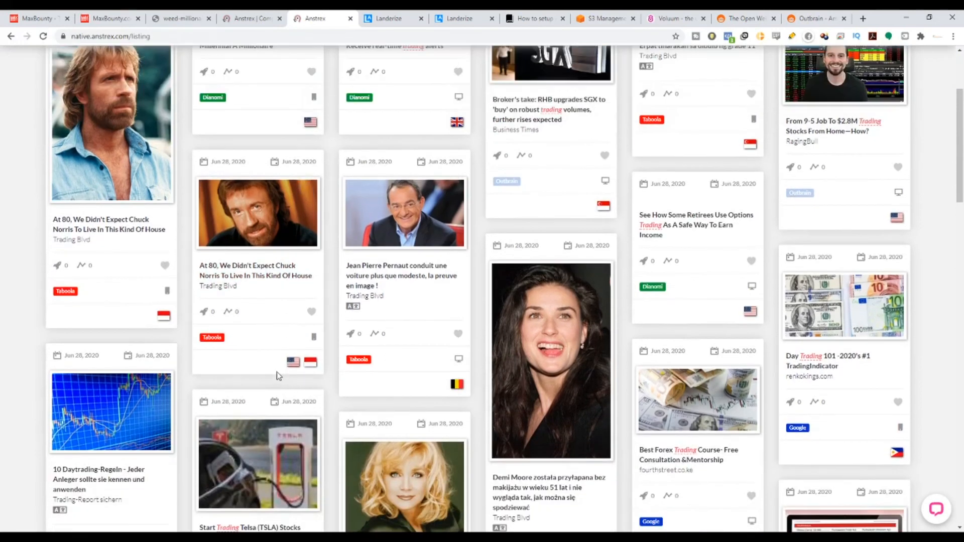
# Copy the Trading Blvd ad's headline "At 80, We Didn't Expect Chuck Norris To Live In This Kind Of House" into Outbrain as the ad title.
pyautogui.click(147, 231)
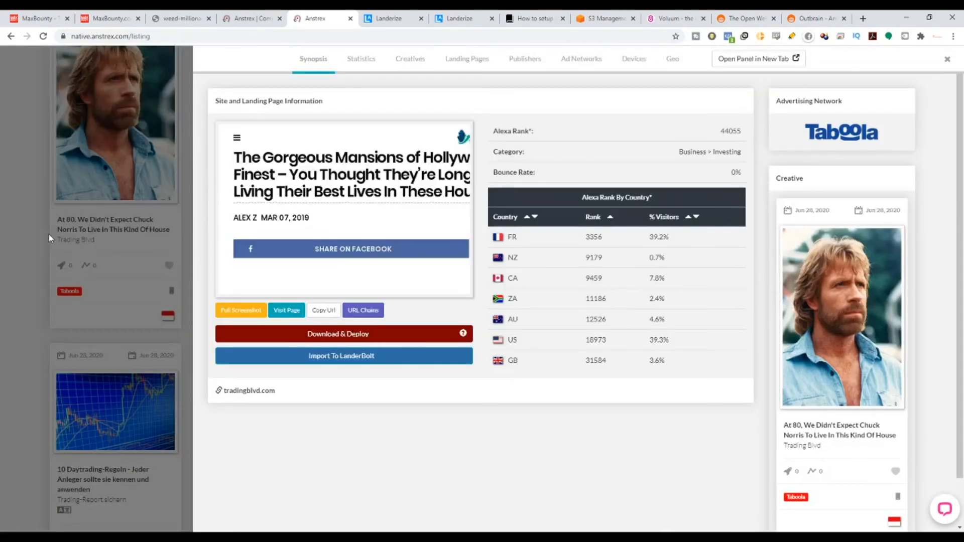
pyautogui.scroll(-1, 828, 382)
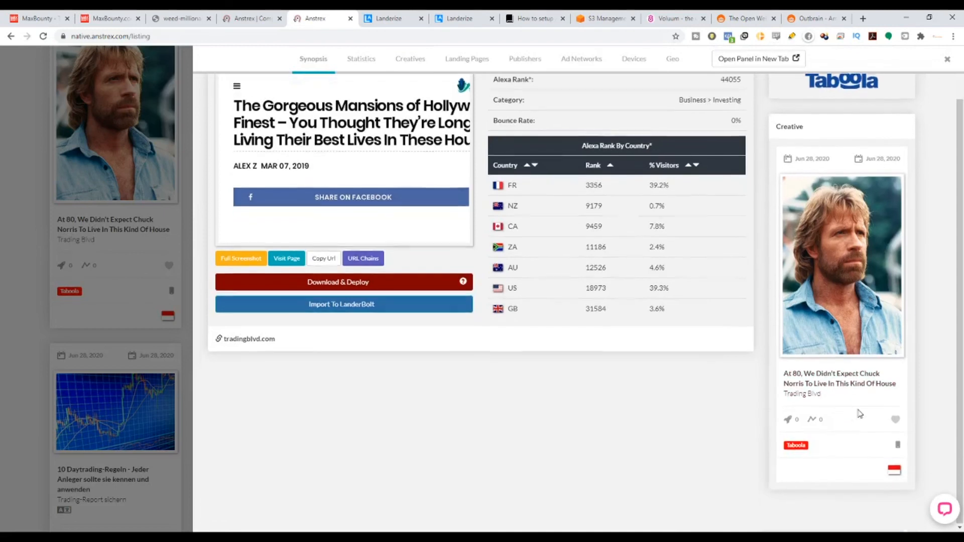
pyautogui.moveTo(902, 387); pyautogui.dragTo(773, 380)
pyautogui.hotkey('ctrl', 'c')
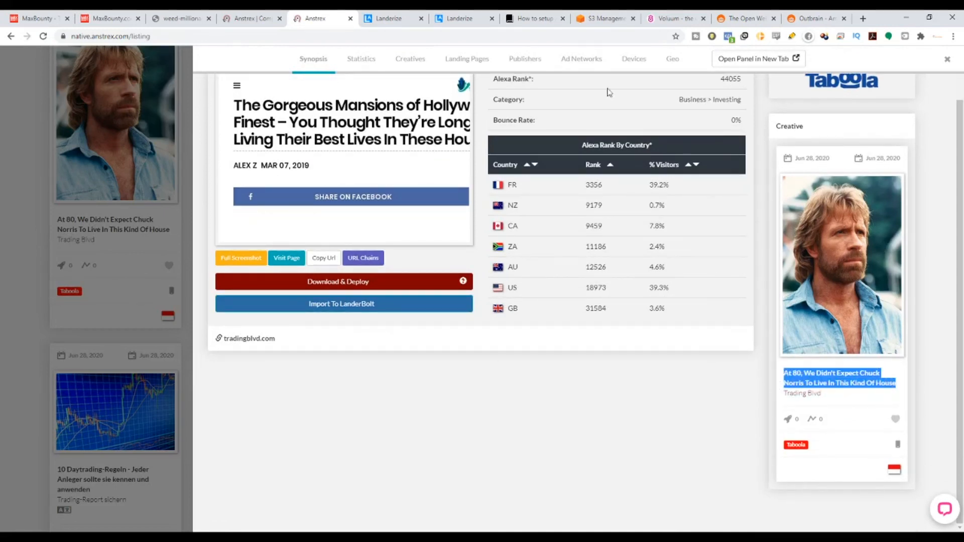
pyautogui.click(811, 18)
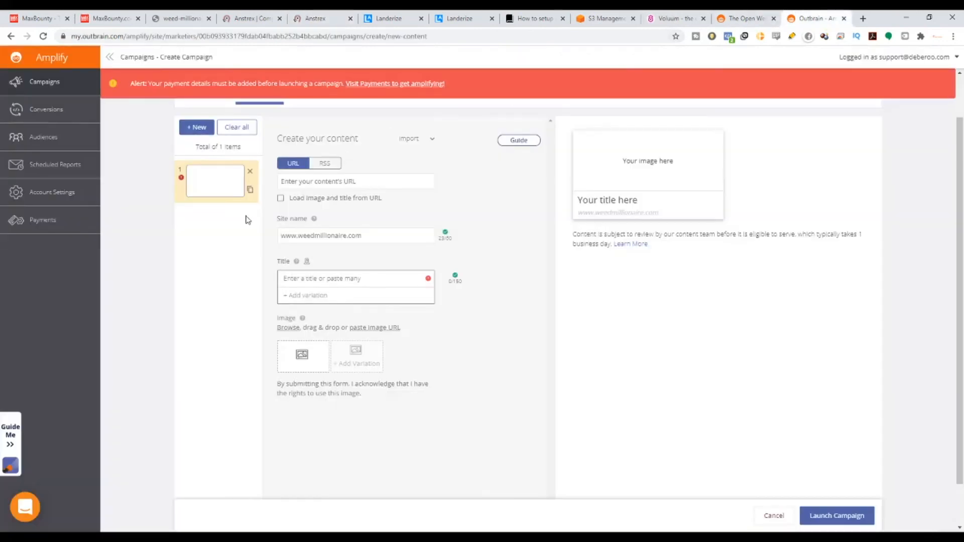
pyautogui.hotkey('ctrl', 'v')
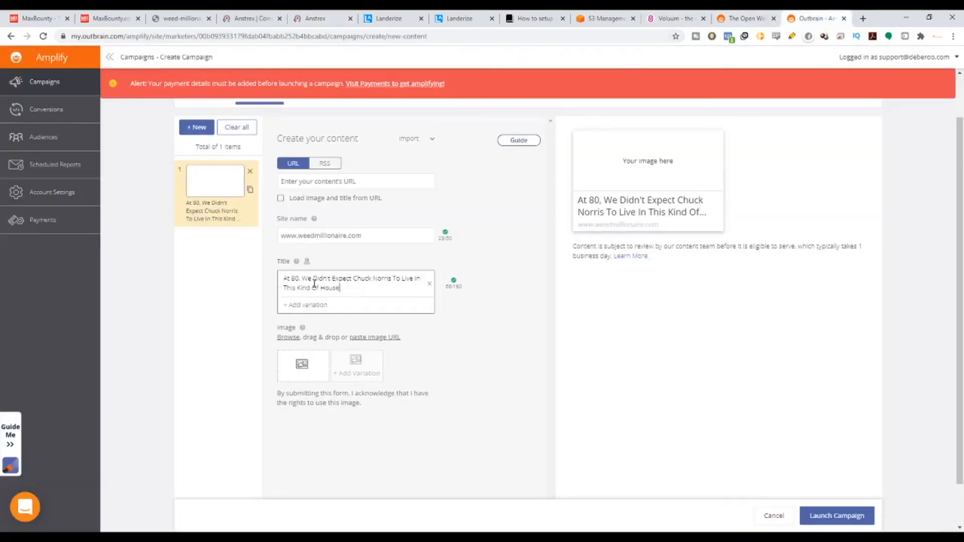
pyautogui.click(531, 353)
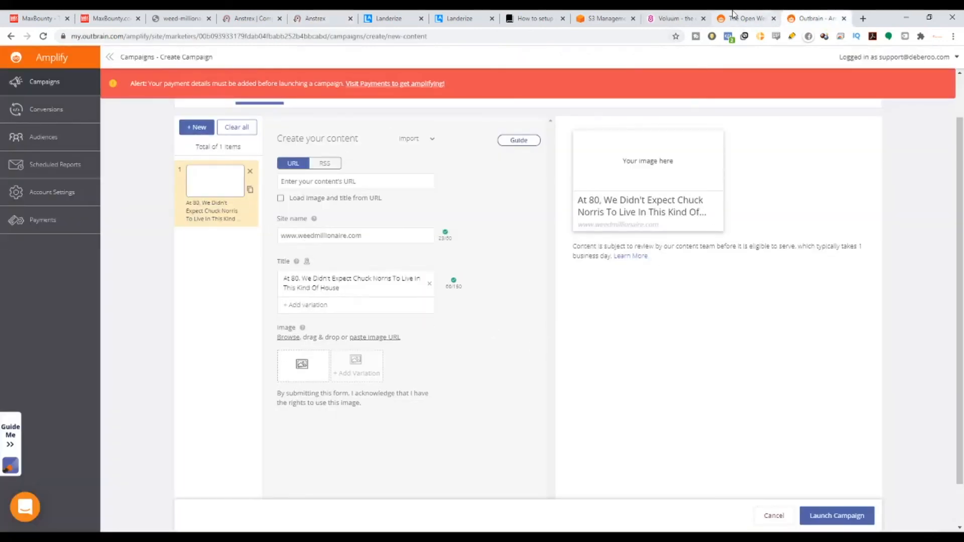
# Save the Chuck Norris creative image from the Trading Blvd ad in Anstrex and upload it as the ad image in Outbrain.
pyautogui.click(302, 15)
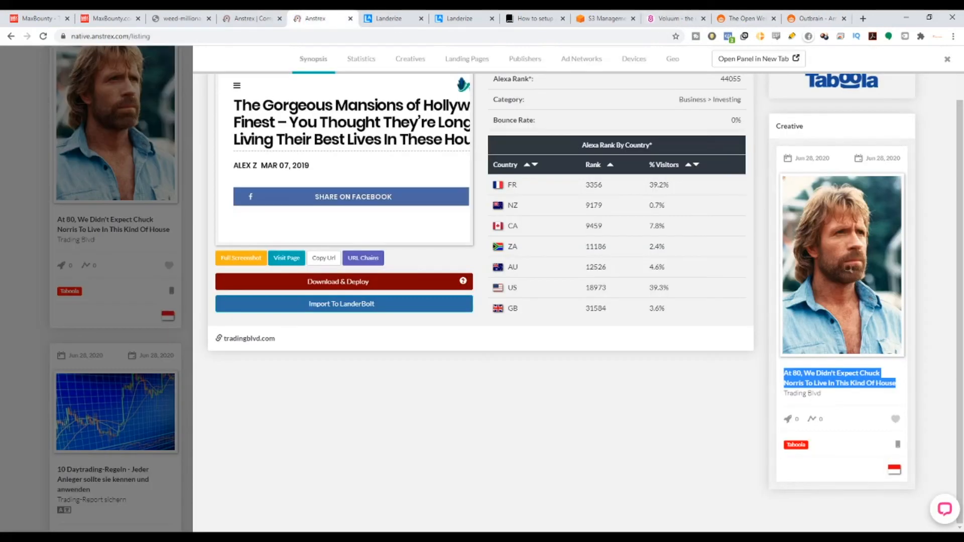
pyautogui.click(848, 264)
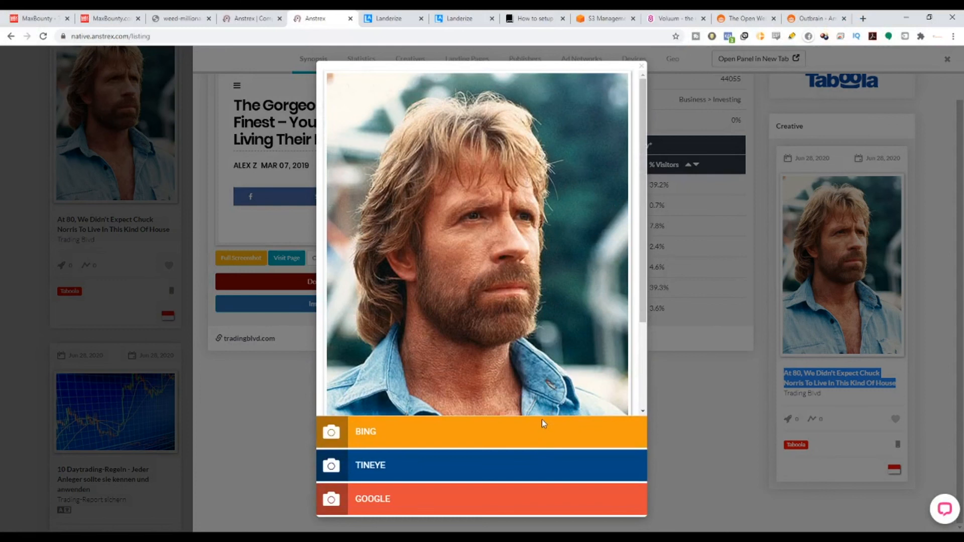
pyautogui.press('super+shift+s')
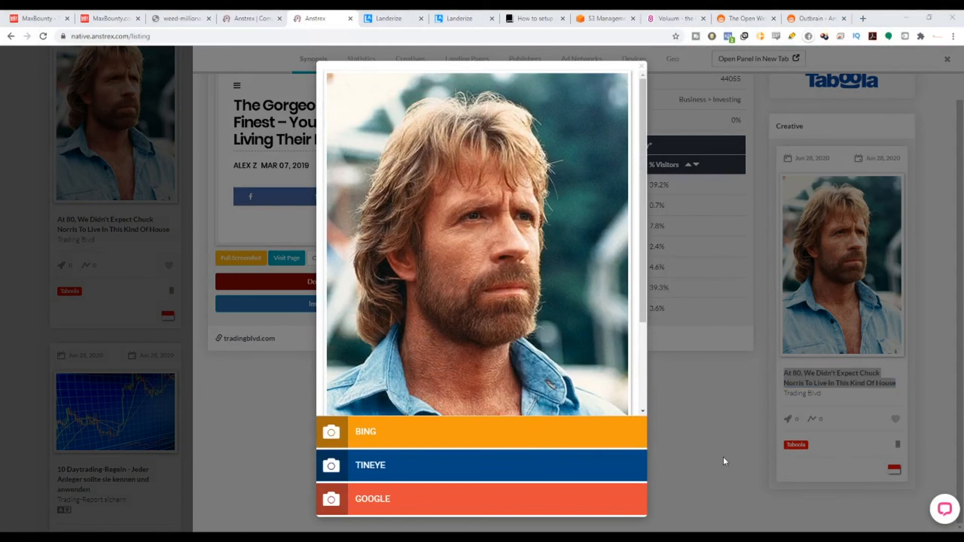
pyautogui.click(815, 18)
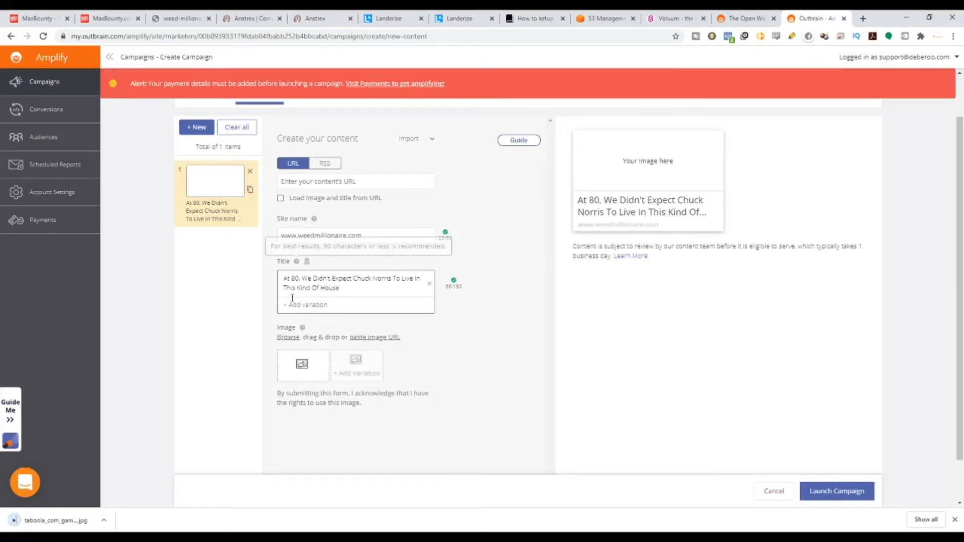
pyautogui.click(301, 364)
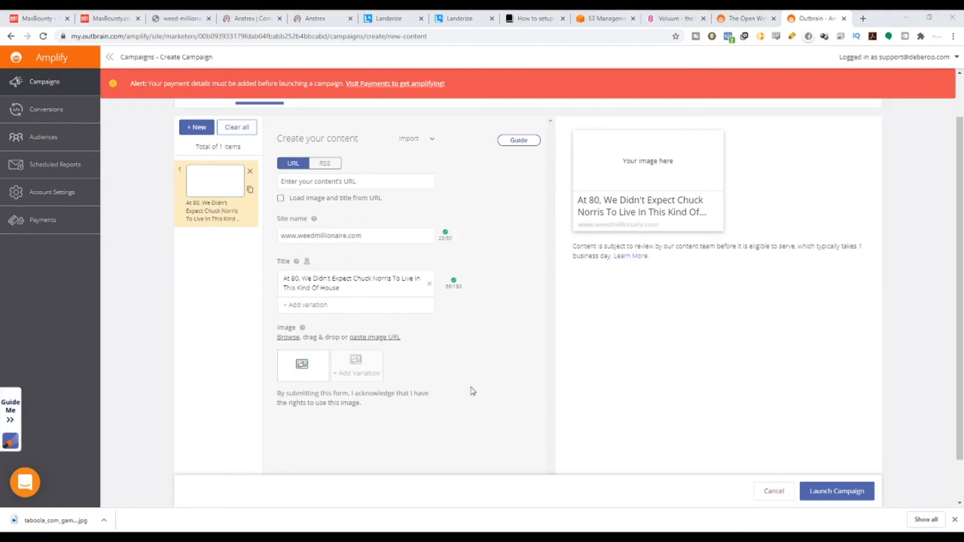
pyautogui.click(733, 459)
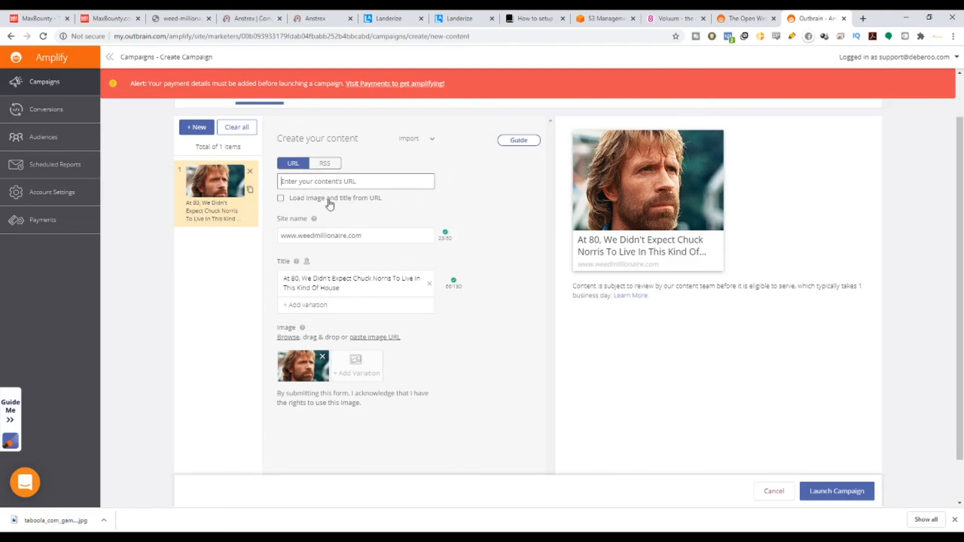
# Examine the Weed Millionaire lander's direct tracking URL in Voluum and review the ad's URL, title, image and preview in Outbrain.
pyautogui.click(673, 18)
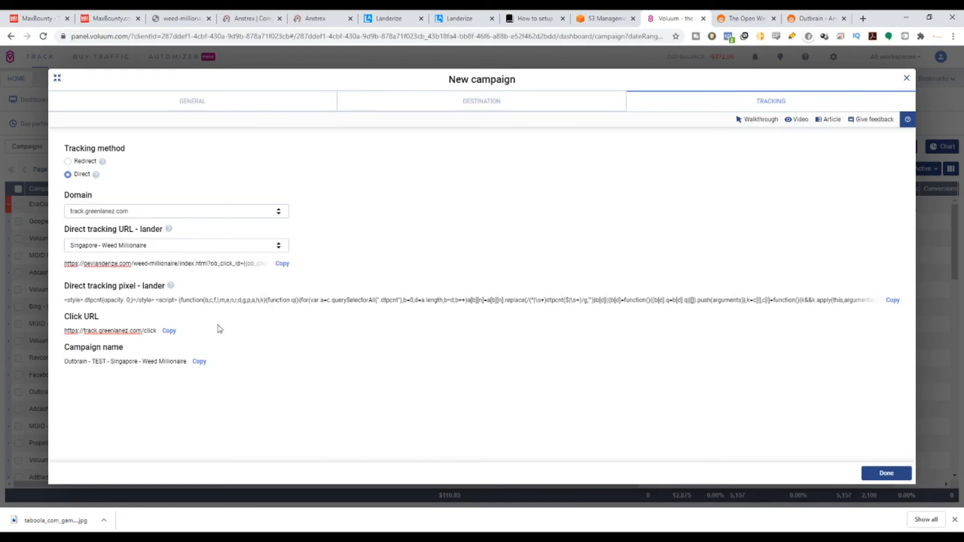
pyautogui.click(811, 18)
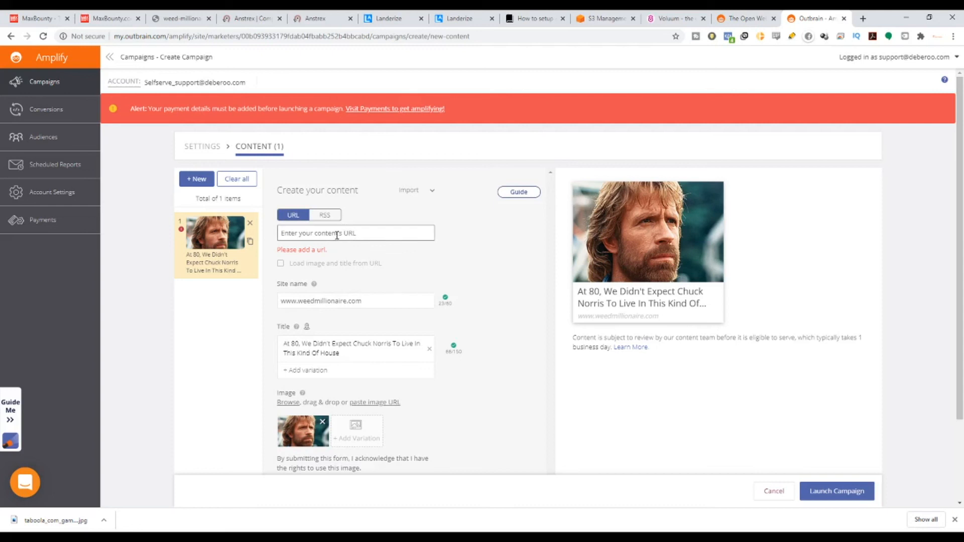
pyautogui.scroll(-3, 725, 439)
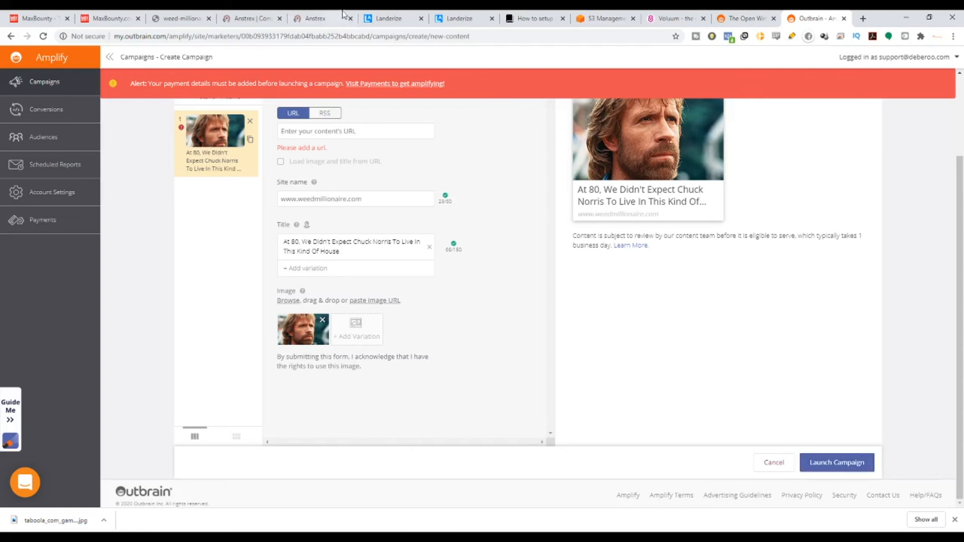
pyautogui.click(386, 18)
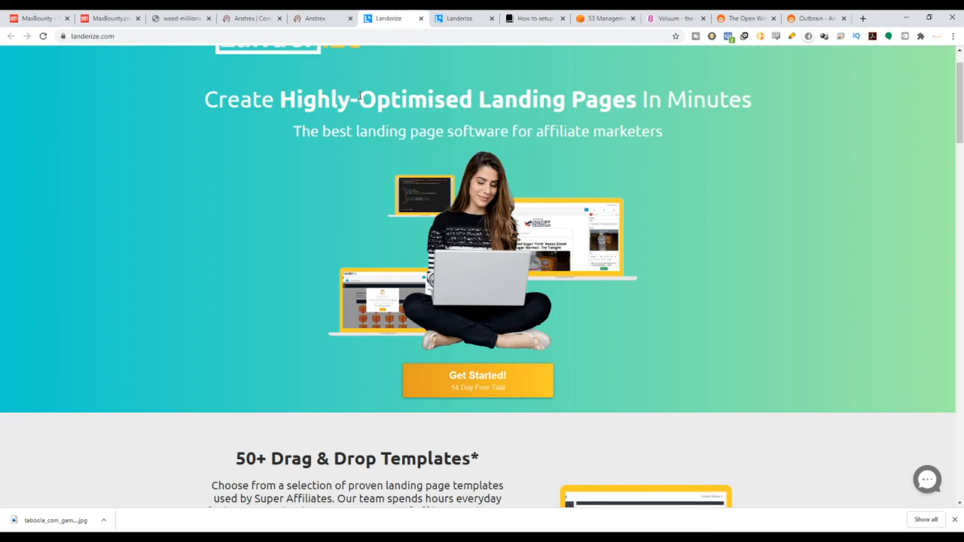
pyautogui.click(810, 18)
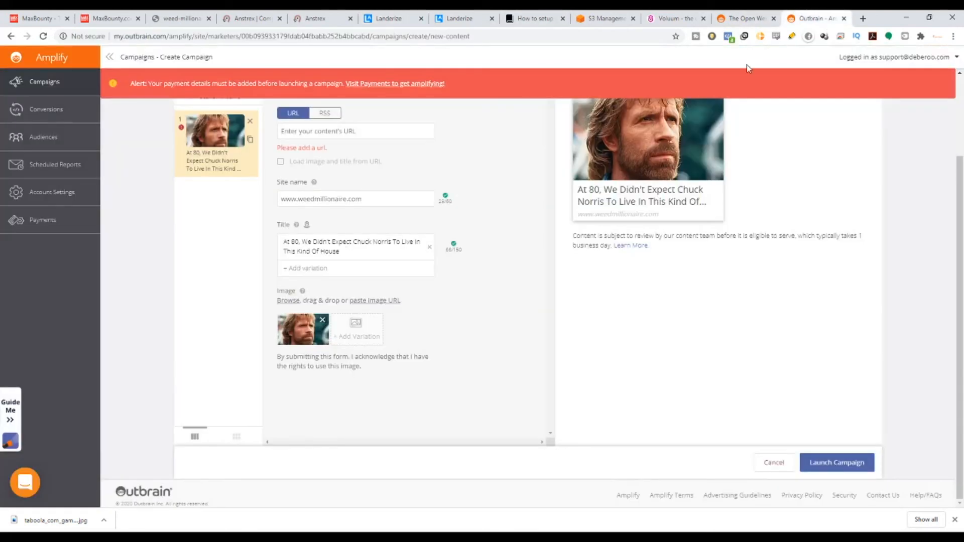